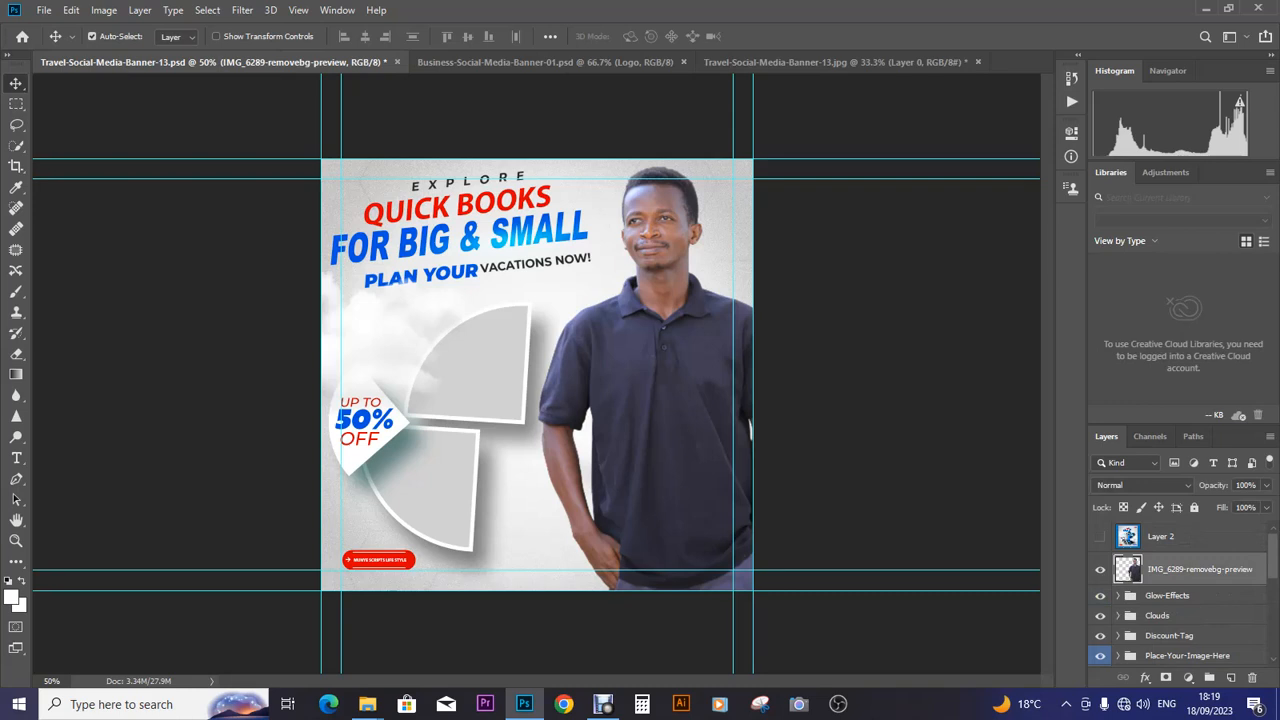
- Shift the man's photo about 24 px left, leaving its size unchanged
{"action": "left_click_drag", "start_coordinate": [690, 357], "coordinate": [666, 357]}
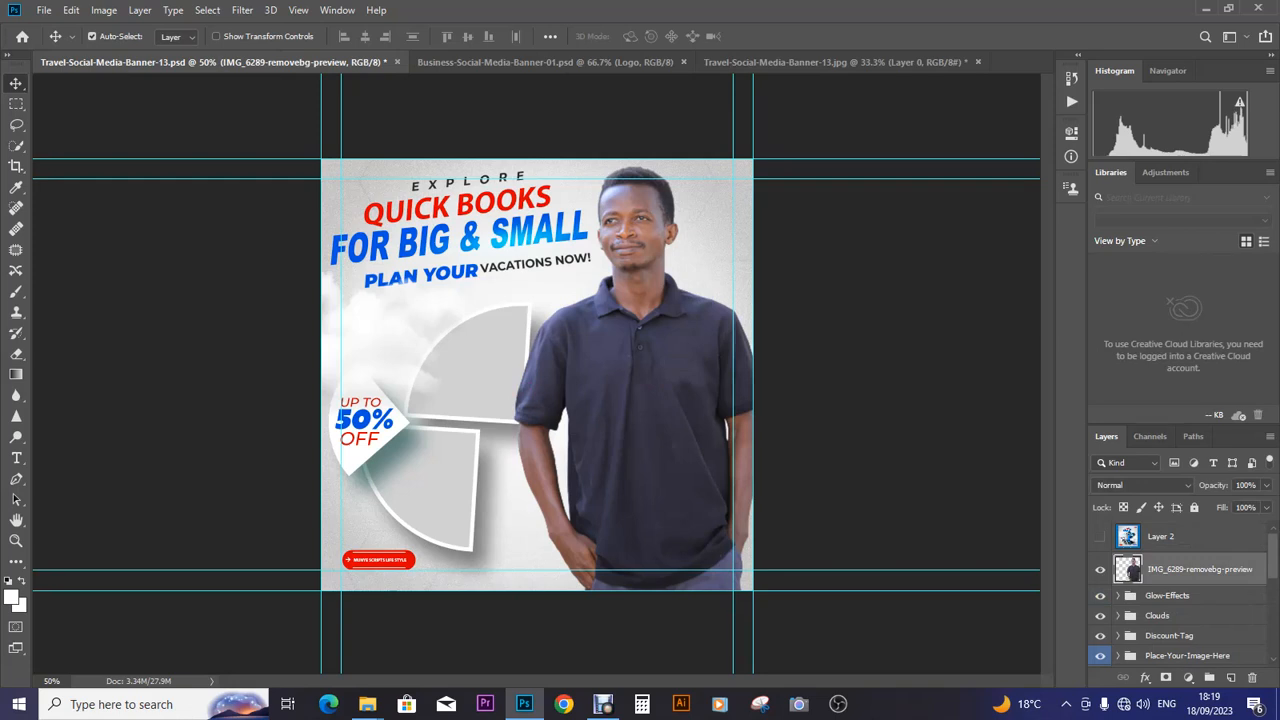
{"action": "key", "text": "ctrl+t"}
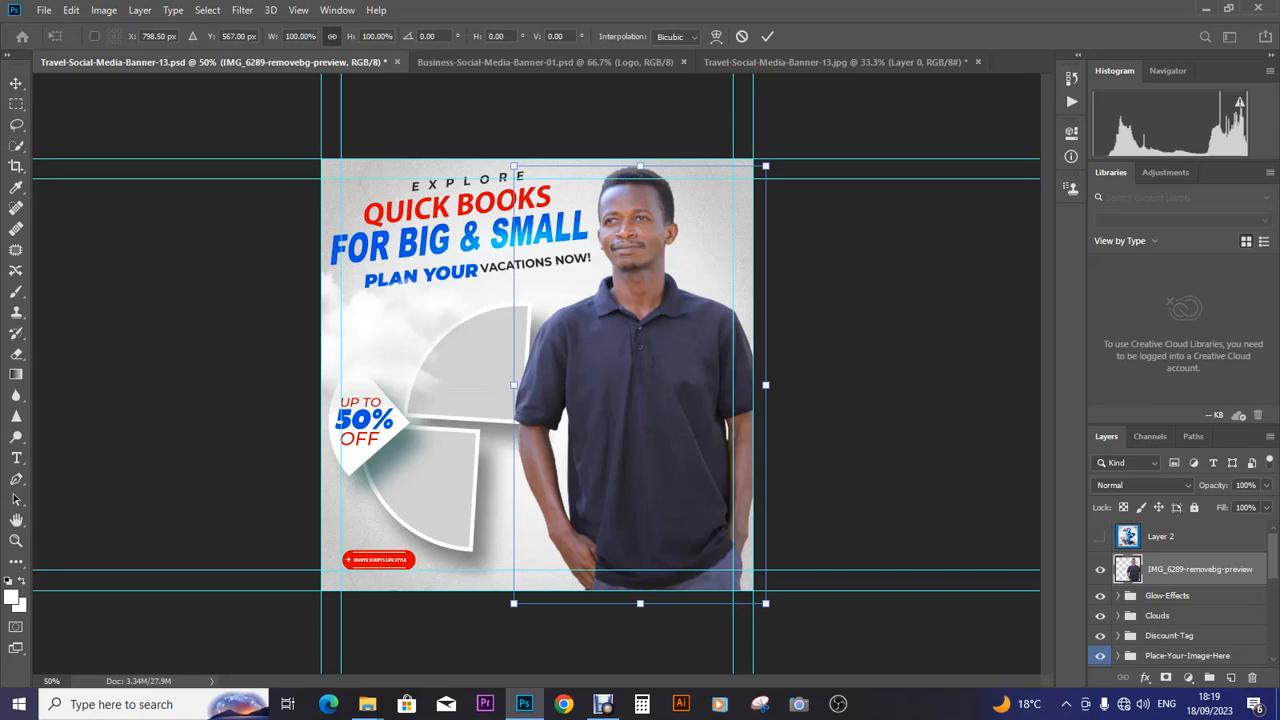
{"action": "key", "text": "Return"}
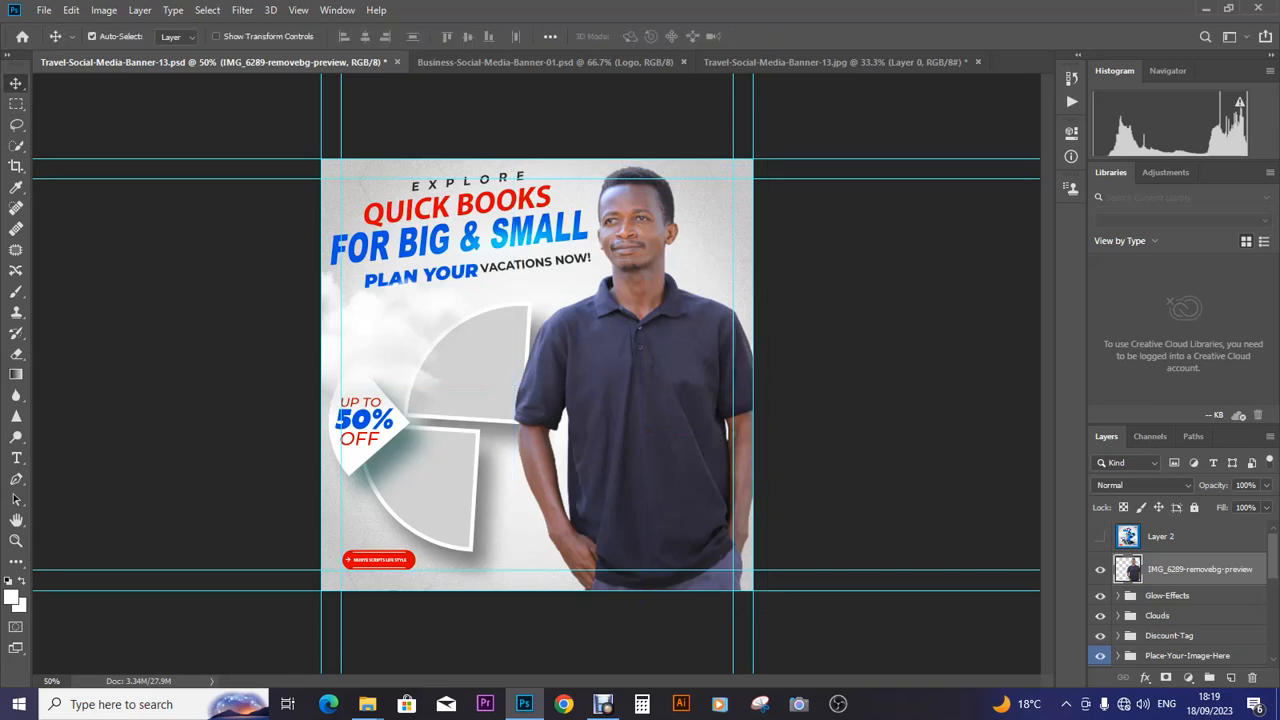
{"action": "scroll", "coordinate": [1180, 595], "scroll_direction": "down", "scroll_amount": 1}
{"action": "scroll", "coordinate": [1180, 595], "scroll_direction": "down", "scroll_amount": 3}
- Scale the Heading-Text group down slightly and lower it, past the missing-font warnings
{"action": "left_click", "coordinate": [1170, 595]}
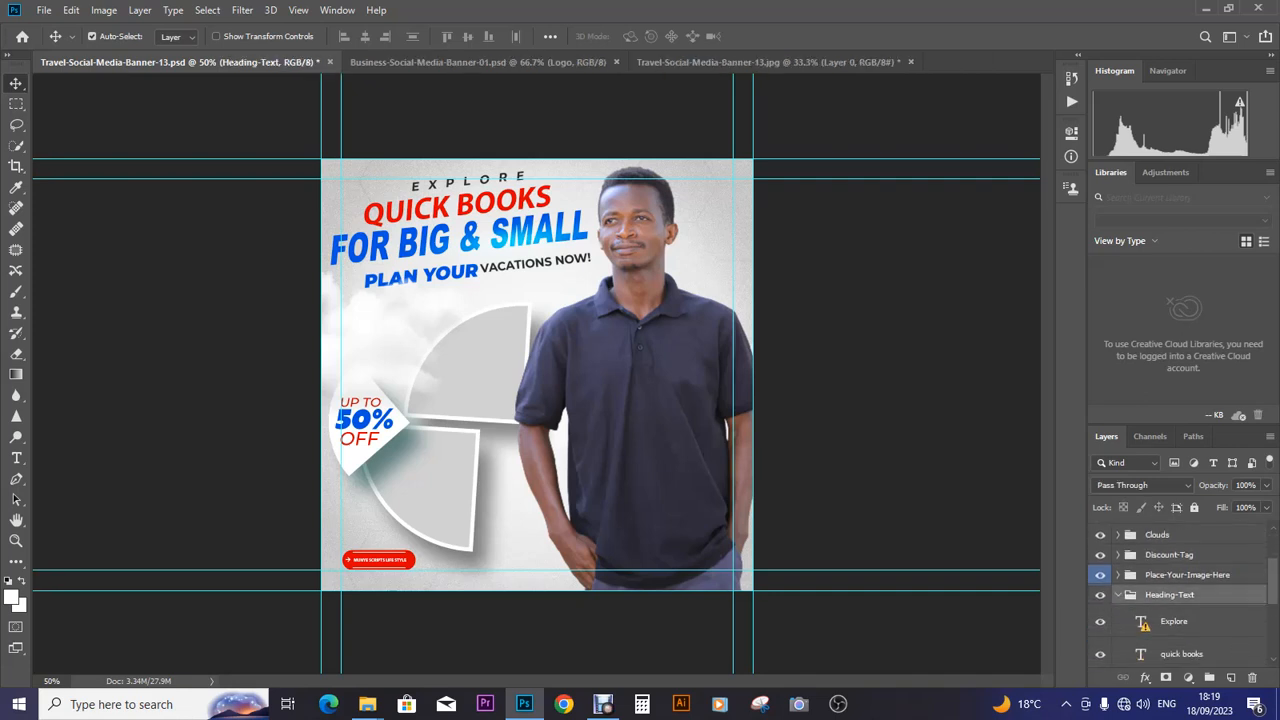
{"action": "key", "text": "ctrl+t"}
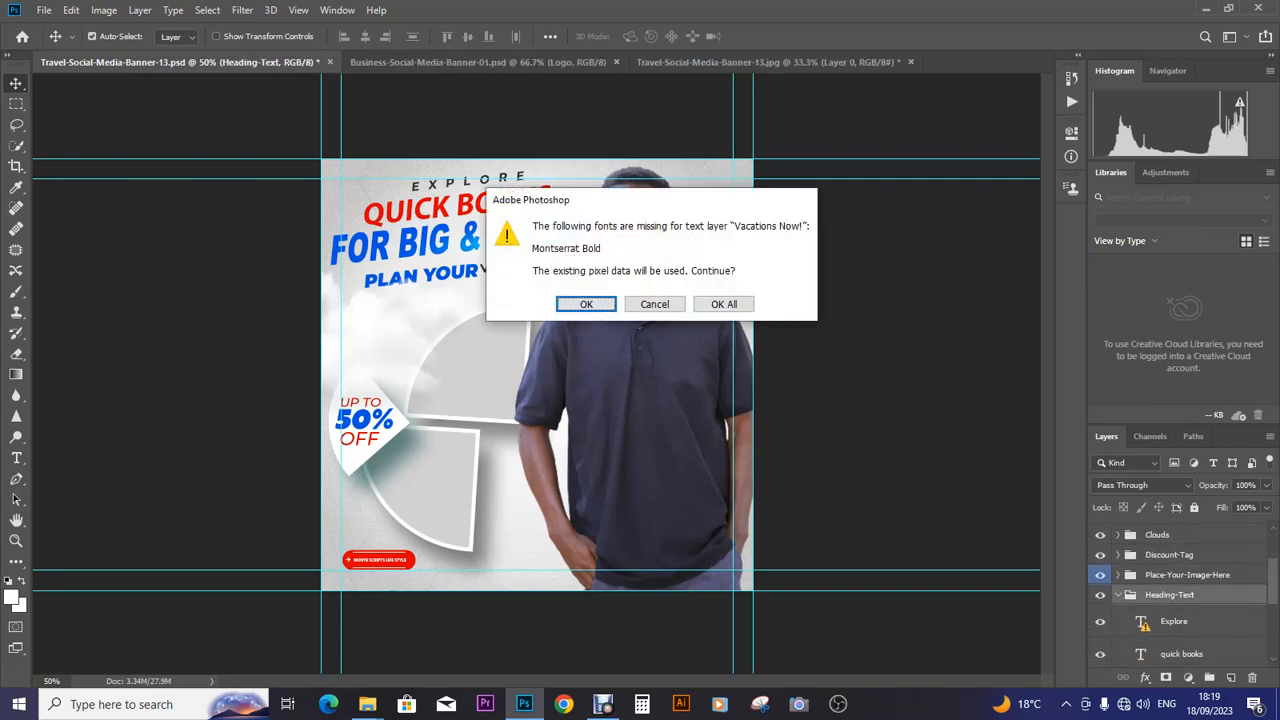
{"action": "key", "text": "Return"}
{"action": "key", "text": "Return"}
{"action": "key", "text": "Return"}
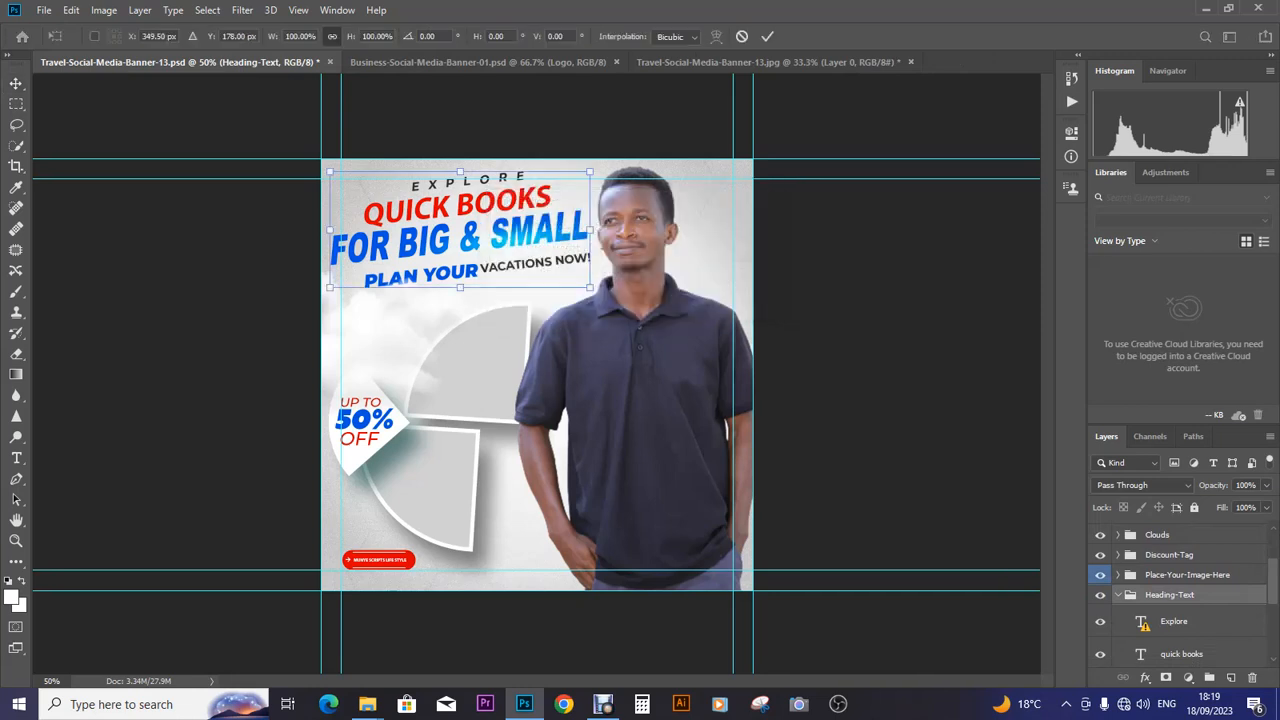
{"action": "left_click_drag", "start_coordinate": [460, 293], "coordinate": [462, 300]}
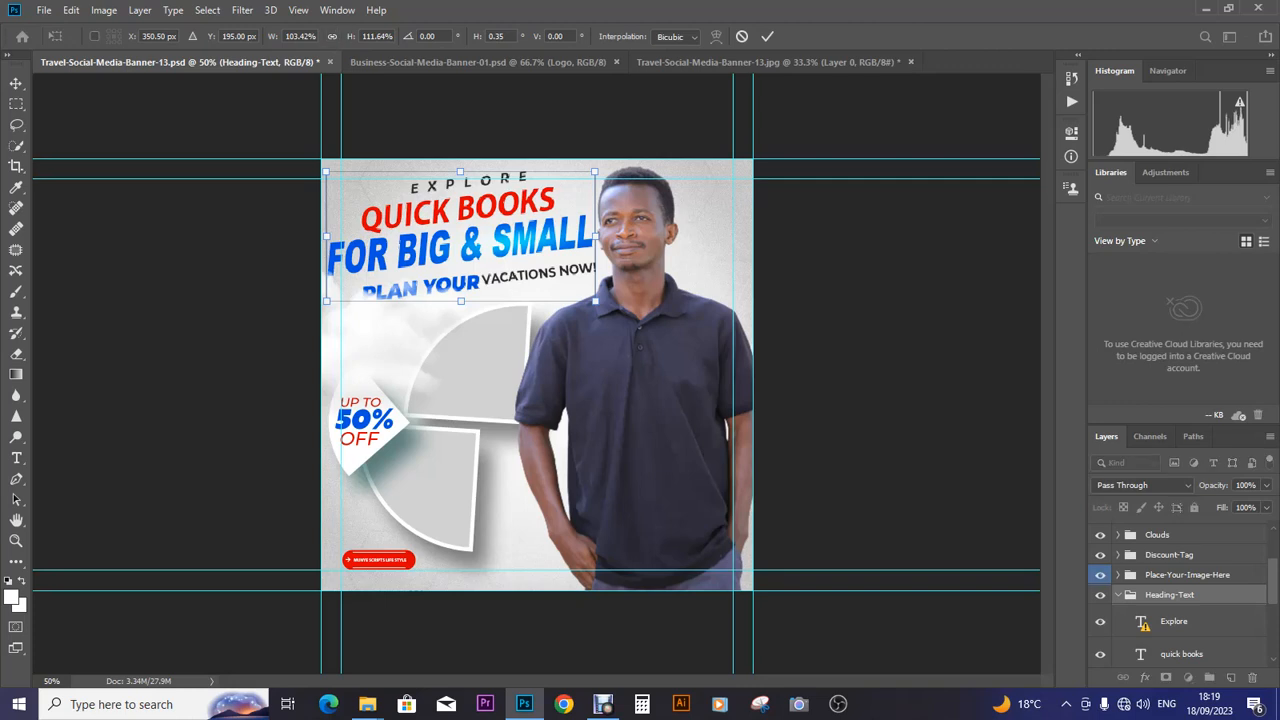
{"action": "left_click_drag", "start_coordinate": [595, 172], "coordinate": [588, 182]}
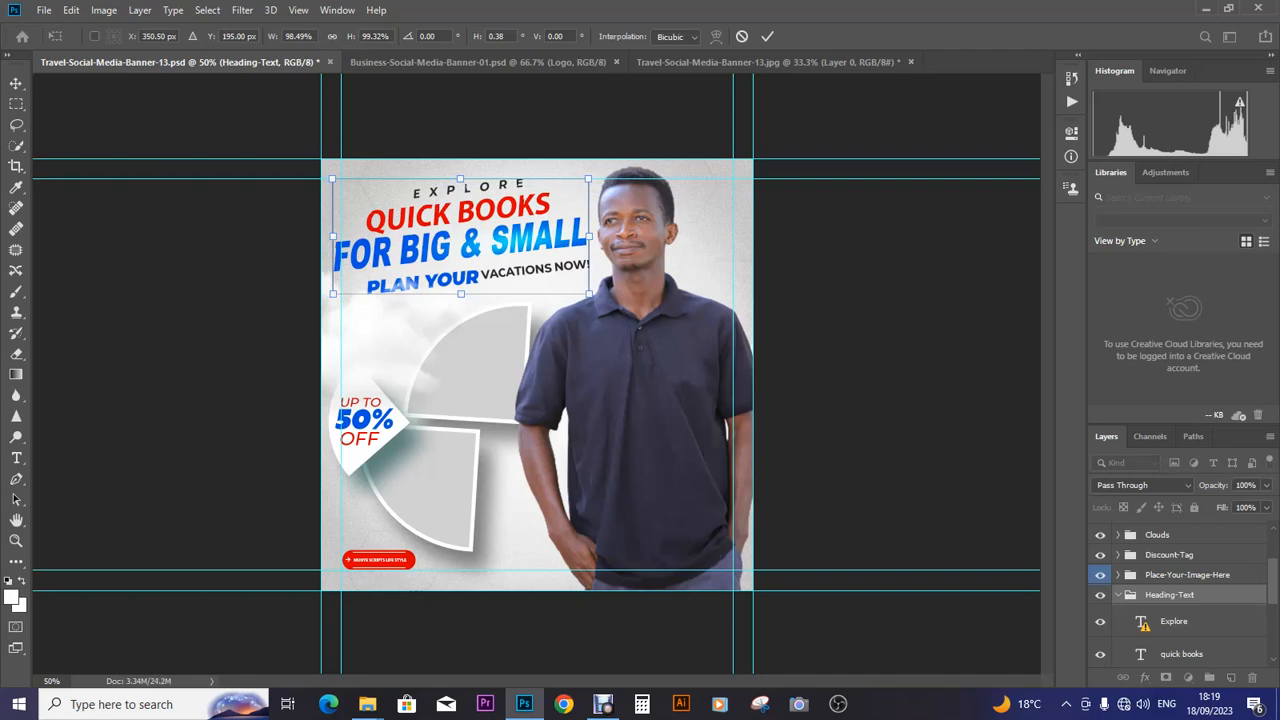
{"action": "key", "text": "Return"}
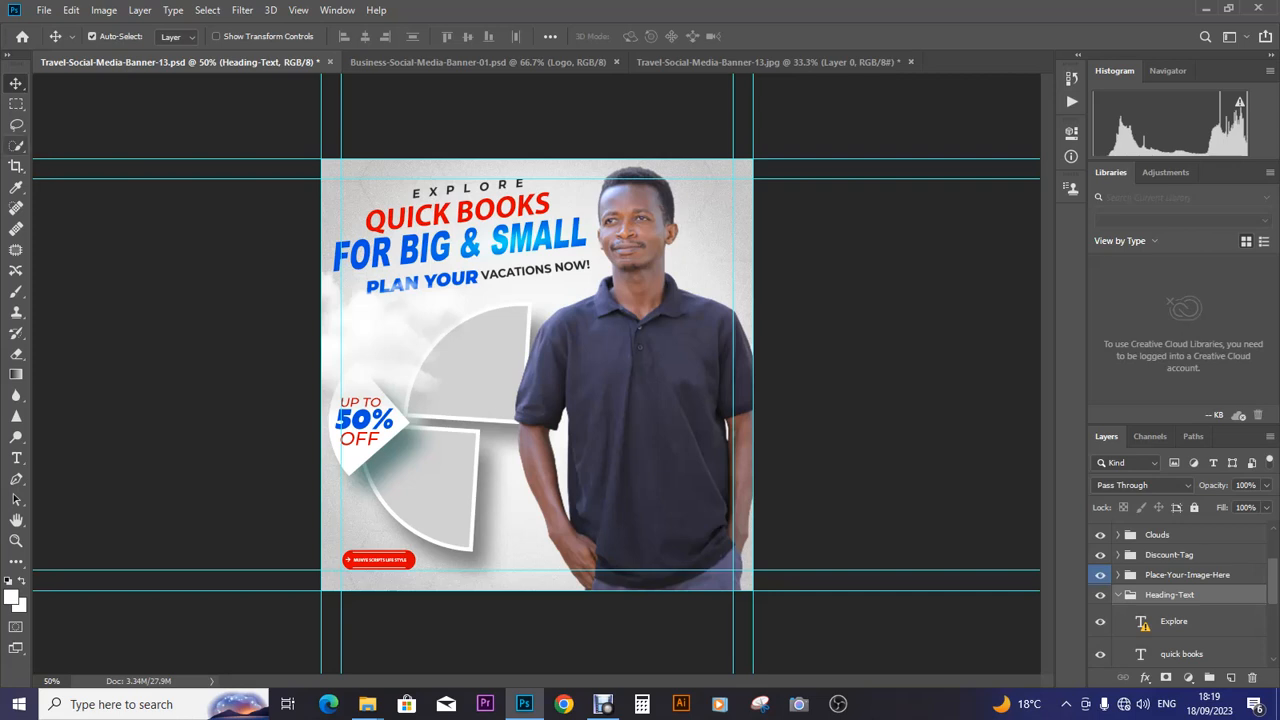
{"action": "left_click", "coordinate": [16, 125]}
- Replace the PLAN YOUR text with BUSINESSES
{"action": "left_click", "coordinate": [16, 84]}
{"action": "scroll", "coordinate": [1180, 595], "scroll_direction": "down", "scroll_amount": 5}
{"action": "scroll", "coordinate": [1180, 595], "scroll_direction": "down", "scroll_amount": 1}
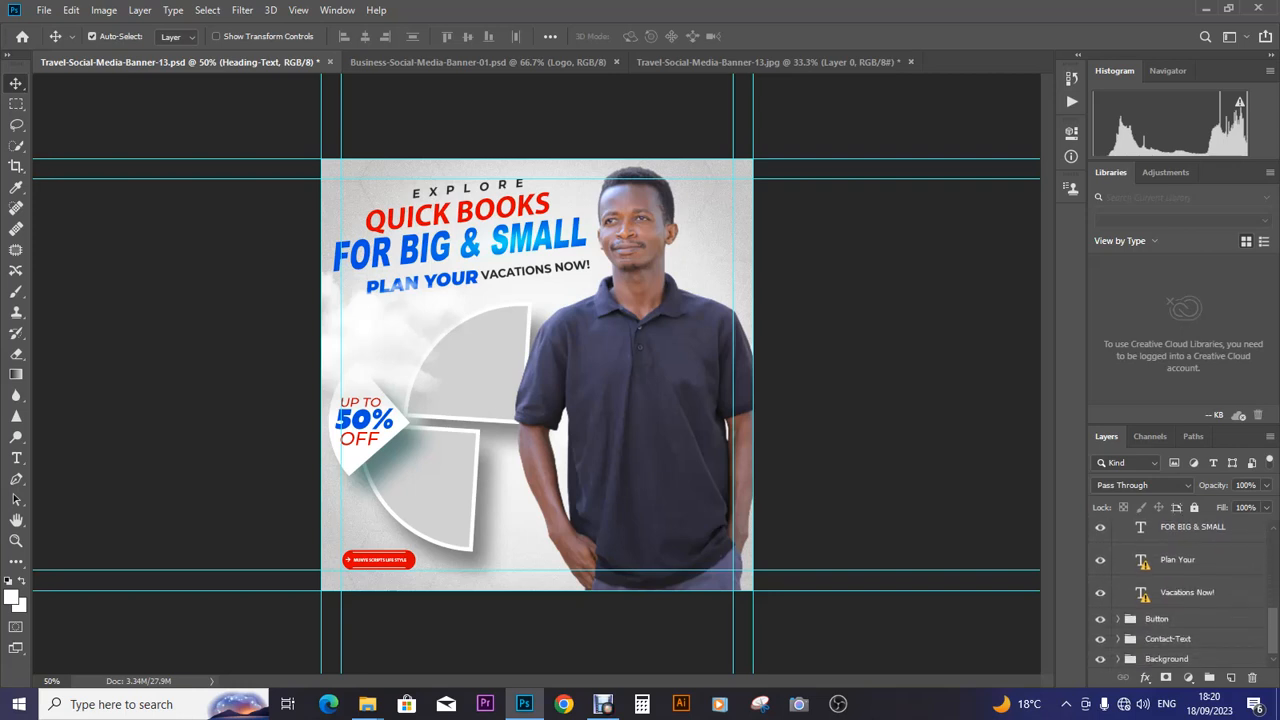
{"action": "double_click", "coordinate": [1141, 560]}
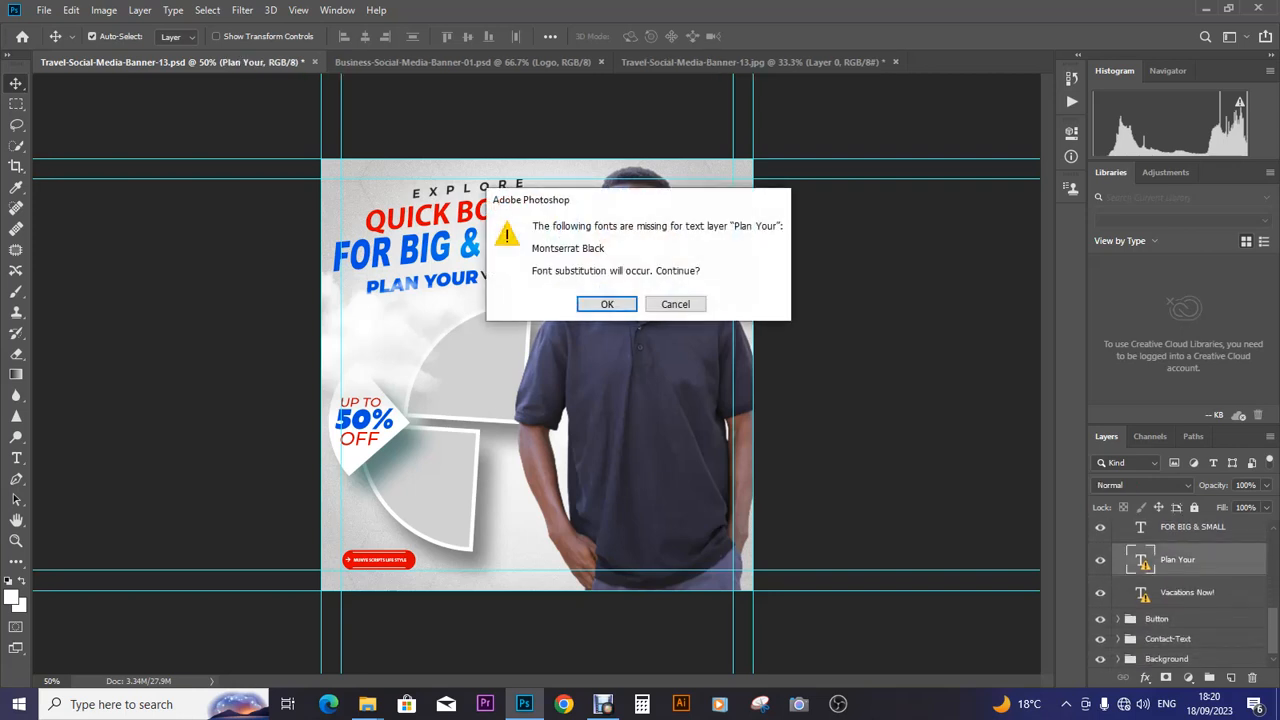
{"action": "key", "text": "Return"}
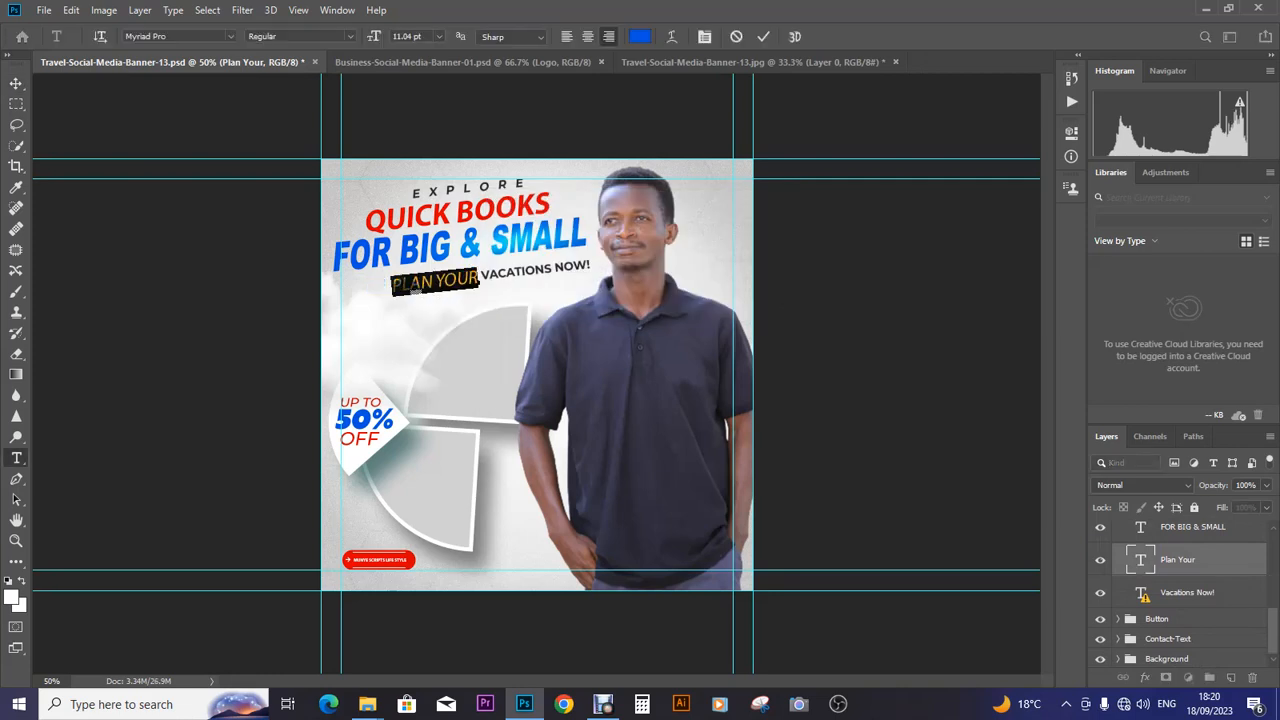
{"action": "left_click", "coordinate": [478, 280]}
{"action": "key", "text": "ctrl+a"}
{"action": "key", "text": "BackSpace"}
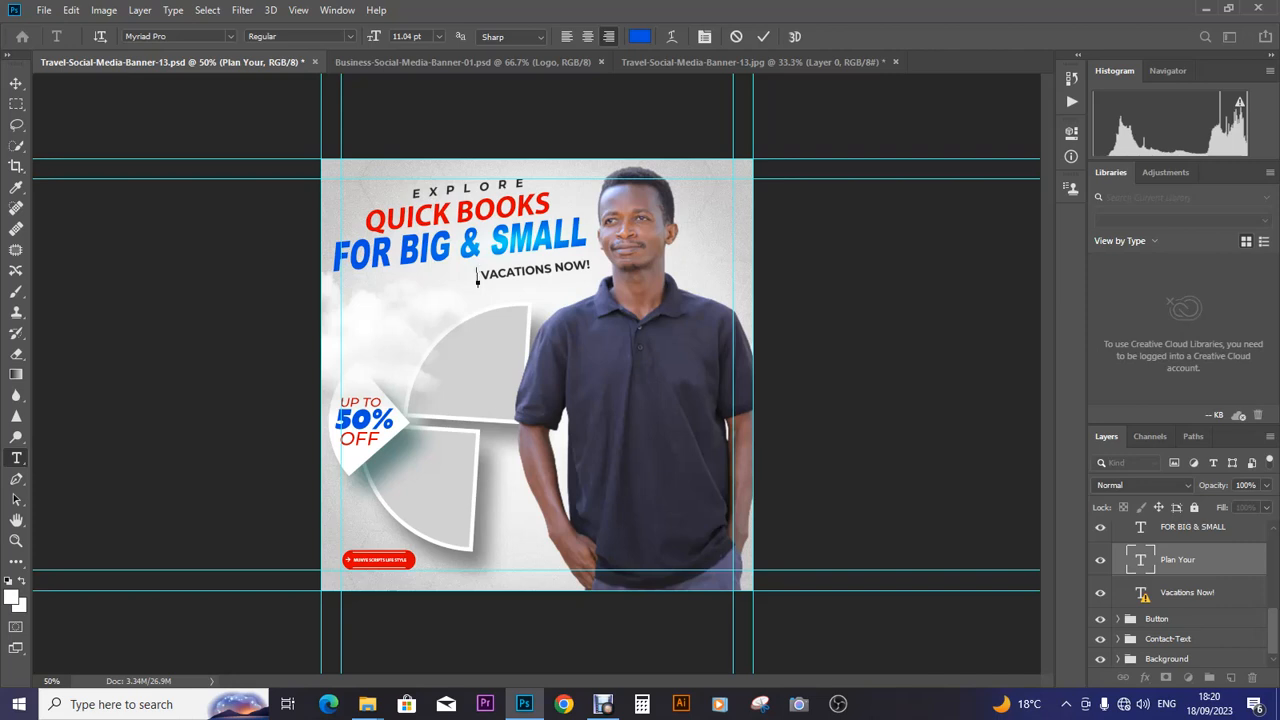
{"action": "type", "text": "BUSINESSES"}
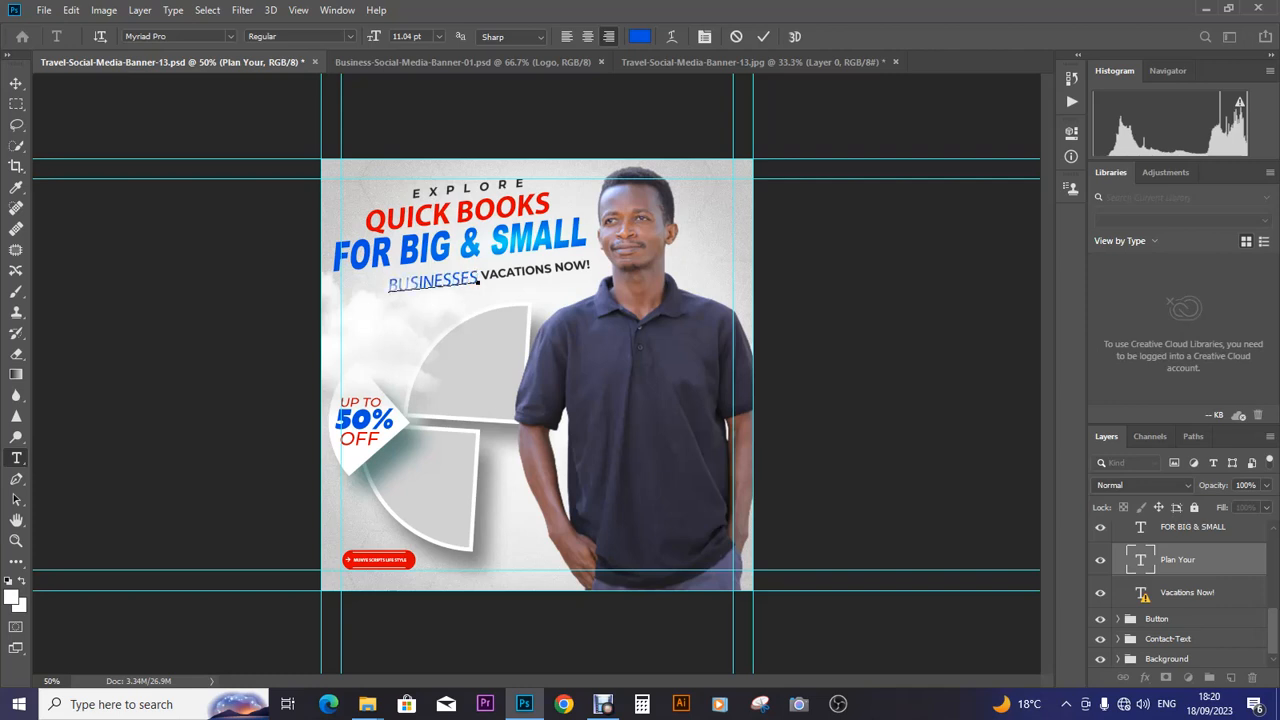
{"action": "left_click", "coordinate": [16, 84]}
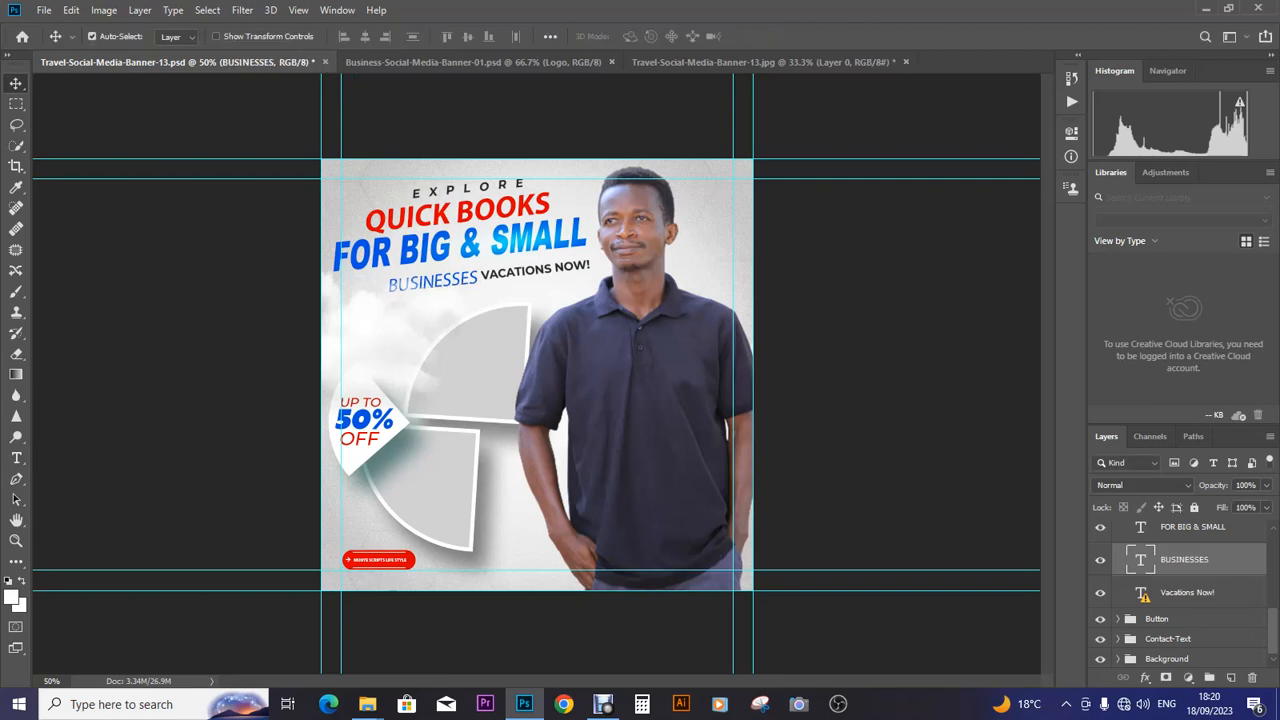
- Nudge BUSINESSES four pixels left, away from VACATIONS NOW!
{"action": "key", "text": "Left"}
{"action": "key", "text": "Left"}
{"action": "key", "text": "Left"}
{"action": "key", "text": "Left"}
{"action": "key", "text": "Left"}
{"action": "key", "text": "Left"}
{"action": "key", "text": "Left"}
{"action": "key", "text": "Left"}
{"action": "key", "text": "Left"}
{"action": "key", "text": "Left"}
{"action": "key", "text": "Left"}
{"action": "key", "text": "Left"}
{"action": "key", "text": "Left"}
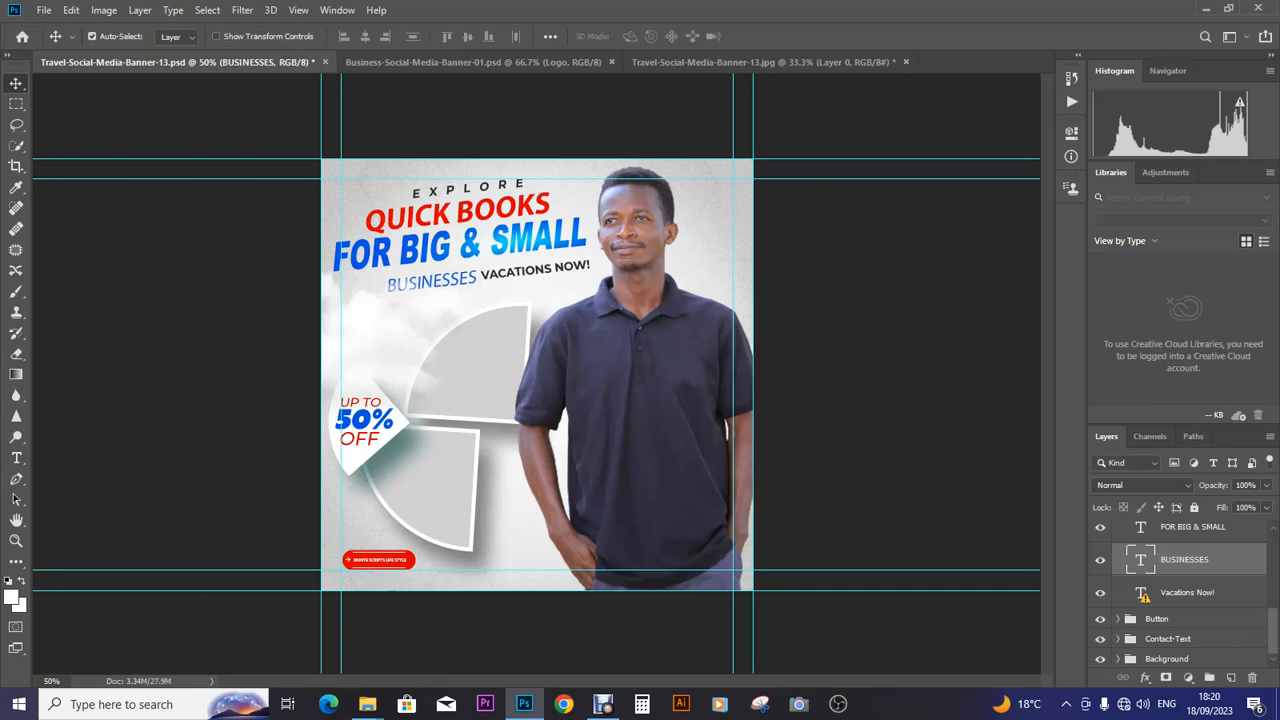
{"action": "key", "text": "Left"}
{"action": "key", "text": "Left"}
{"action": "key", "text": "Left"}
{"action": "key", "text": "Left"}
{"action": "key", "text": "Left"}
{"action": "key", "text": "Left"}
{"action": "key", "text": "Left"}
{"action": "key", "text": "Left"}
{"action": "key", "text": "Left"}
{"action": "key", "text": "Left"}
{"action": "key", "text": "Left"}
{"action": "key", "text": "Left"}
{"action": "key", "text": "Left"}
{"action": "key", "text": "Left"}
{"action": "key", "text": "Left"}
{"action": "key", "text": "Left"}
{"action": "key", "text": "Left"}
{"action": "key", "text": "Left"}
{"action": "key", "text": "Left"}
{"action": "key", "text": "Left"}
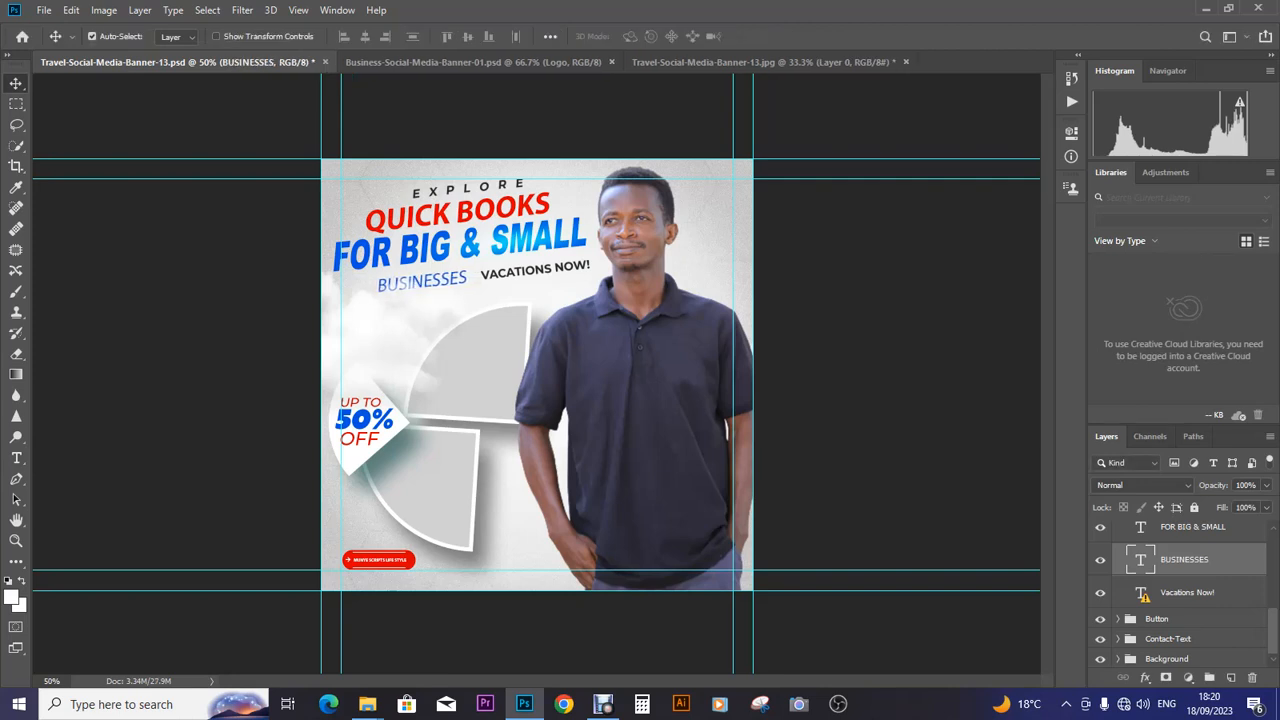
{"action": "key", "text": "Left"}
{"action": "key", "text": "Left"}
{"action": "key", "text": "Left"}
{"action": "key", "text": "Left"}
{"action": "key", "text": "Left"}
{"action": "key", "text": "Left"}
{"action": "key", "text": "Left"}
{"action": "key", "text": "Left"}
{"action": "key", "text": "Left"}
{"action": "key", "text": "Left"}
{"action": "key", "text": "Left"}
{"action": "key", "text": "Left"}
{"action": "key", "text": "Left"}
{"action": "key", "text": "Left"}
{"action": "key", "text": "Left"}
{"action": "key", "text": "Left"}
{"action": "key", "text": "Left"}
{"action": "key", "text": "Left"}
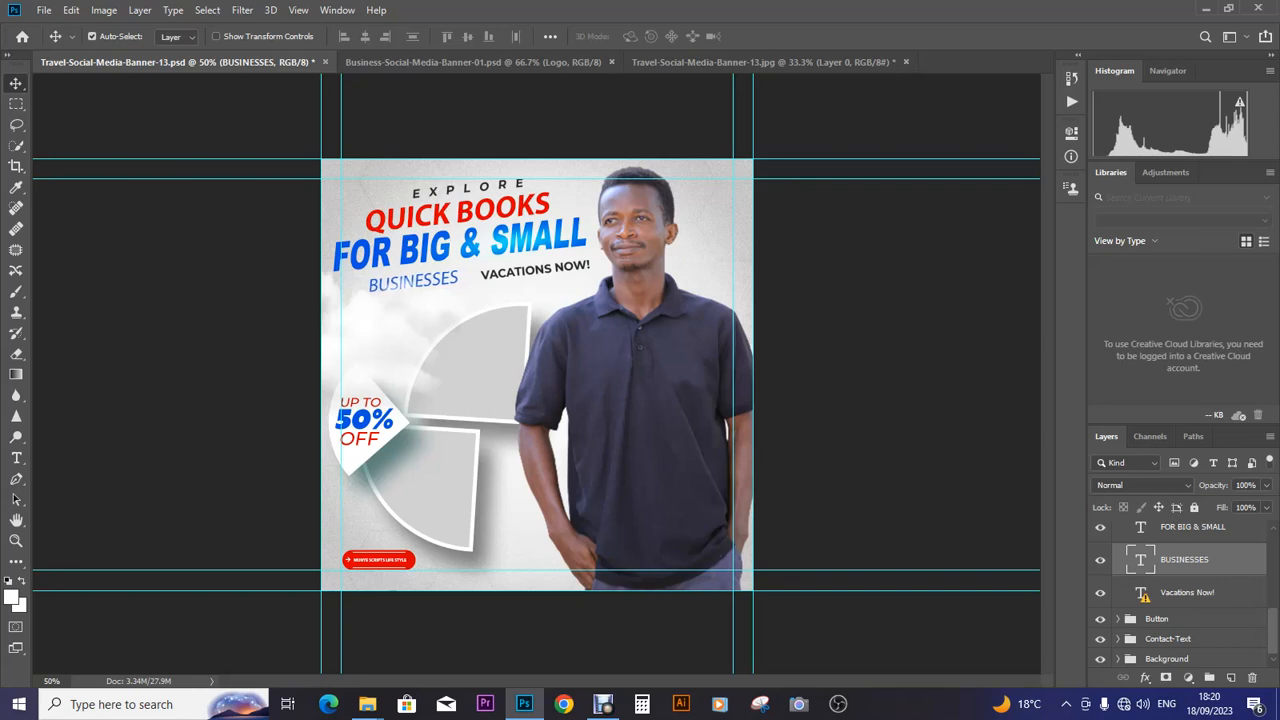
{"action": "key", "text": "Left"}
{"action": "key", "text": "Left"}
{"action": "key", "text": "Left"}
{"action": "key", "text": "Left"}
{"action": "key", "text": "Left"}
{"action": "key", "text": "Left"}
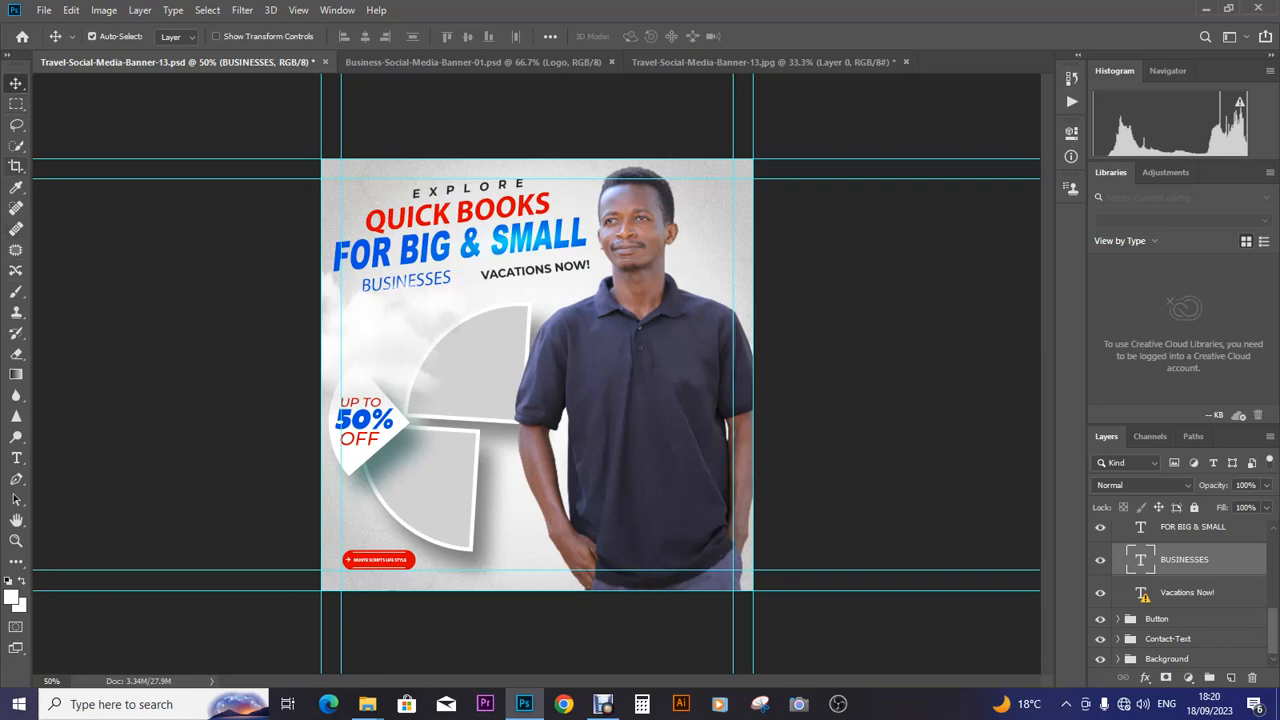
- Set the word BUSINESSES in Myriad Pro Bold
{"action": "left_click", "coordinate": [16, 457]}
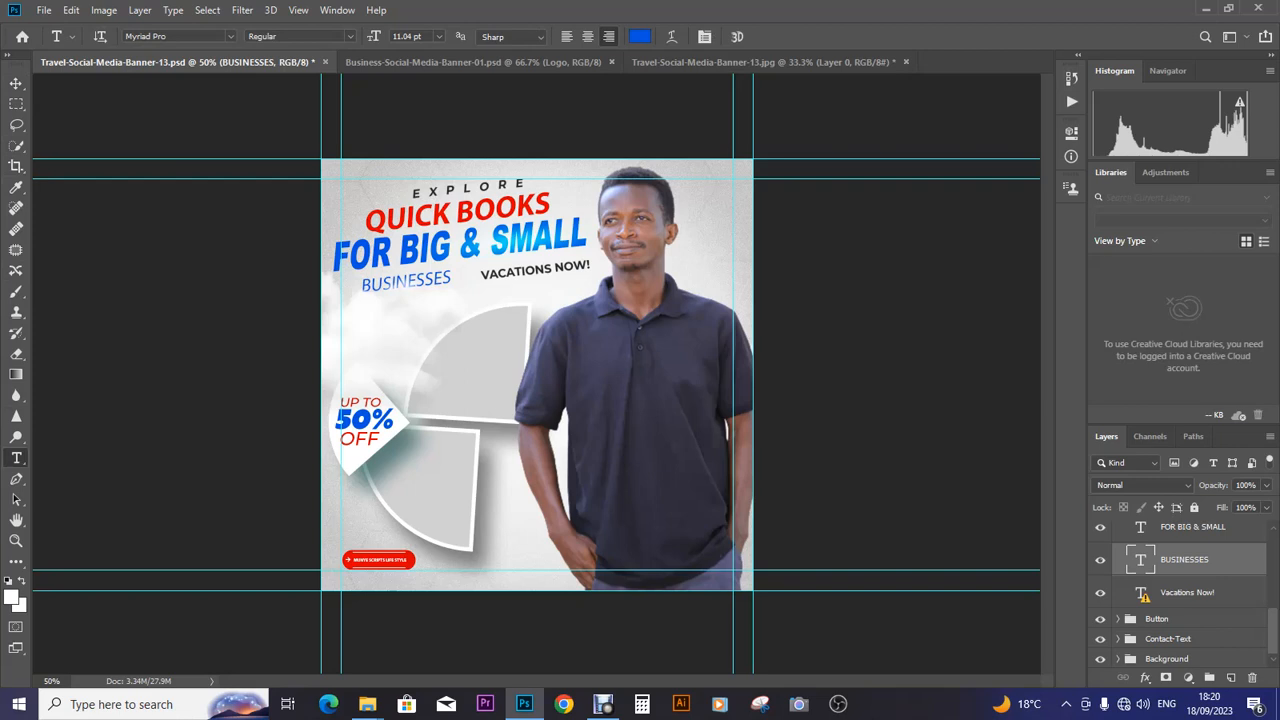
{"action": "left_click", "coordinate": [382, 285]}
{"action": "left_click_drag", "start_coordinate": [362, 284], "coordinate": [452, 280]}
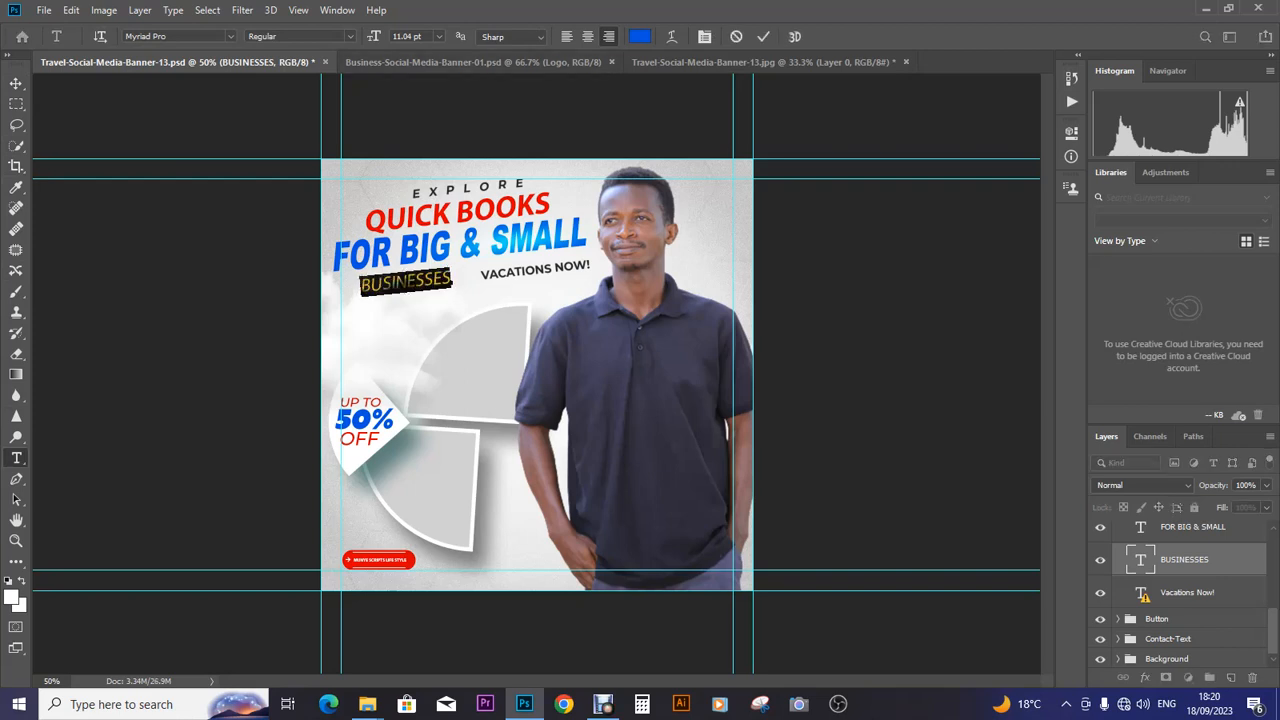
{"action": "left_click", "coordinate": [300, 36]}
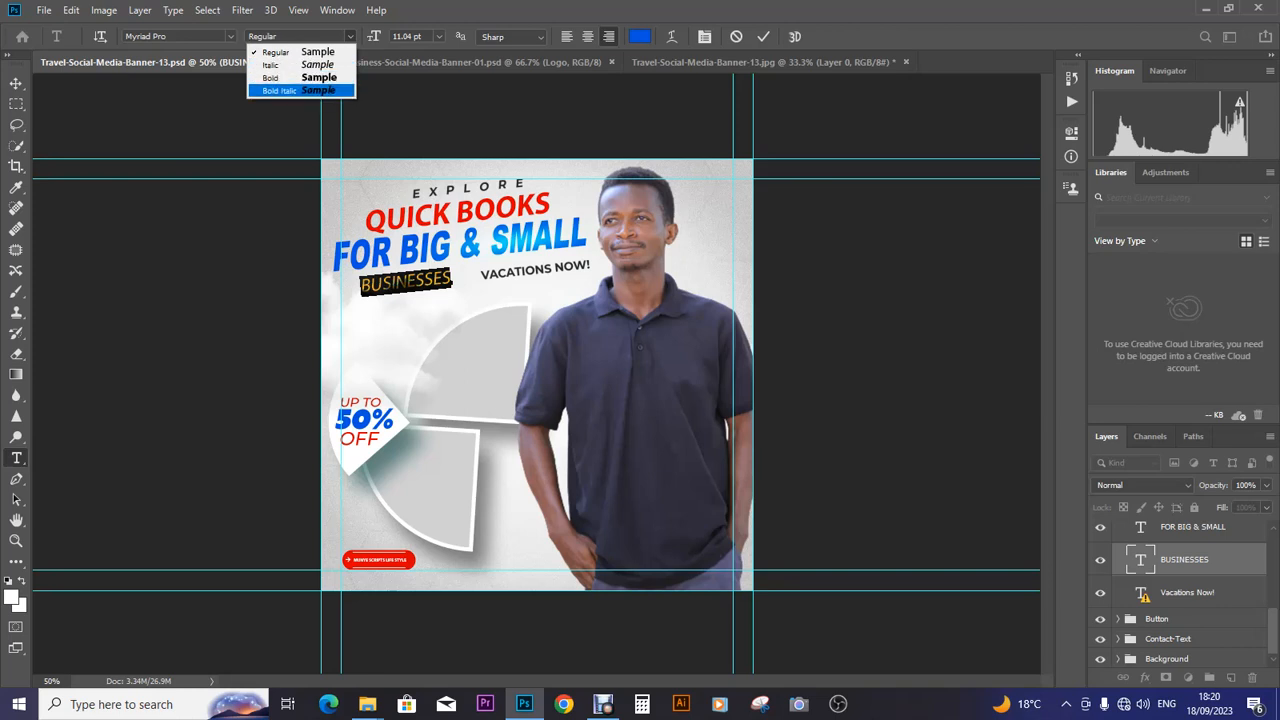
{"action": "left_click", "coordinate": [277, 78]}
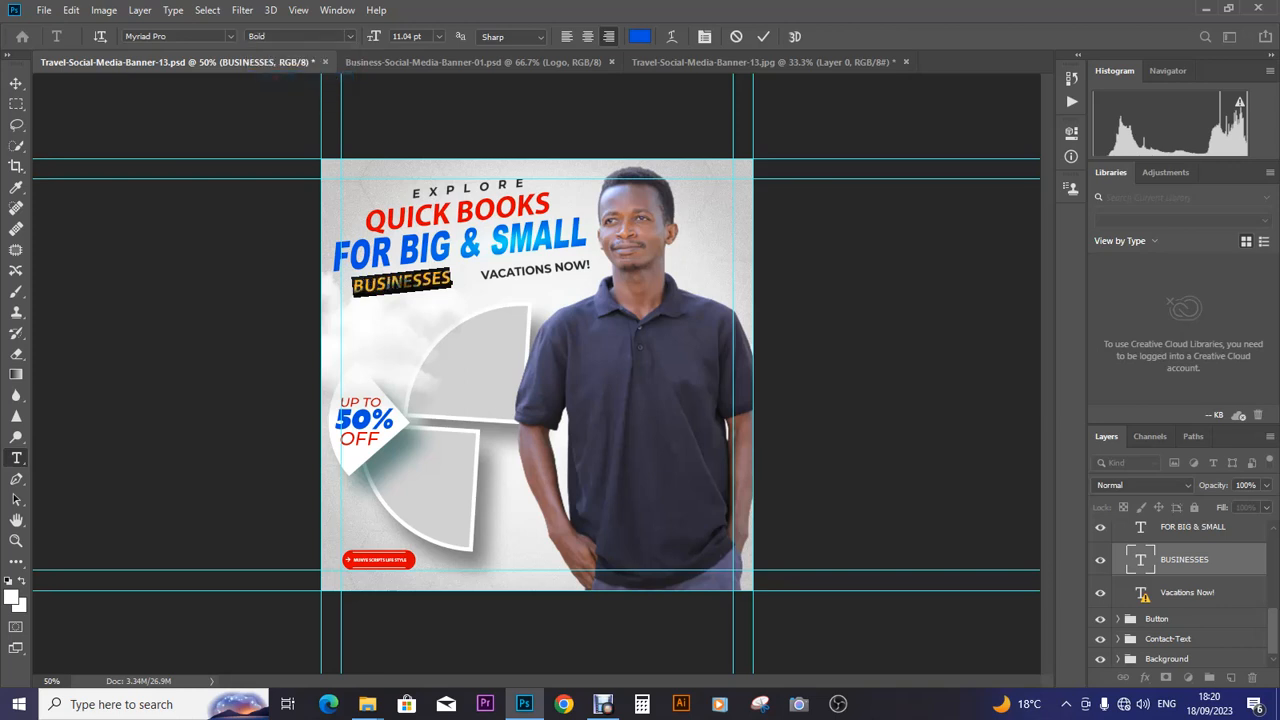
{"action": "left_click", "coordinate": [16, 83]}
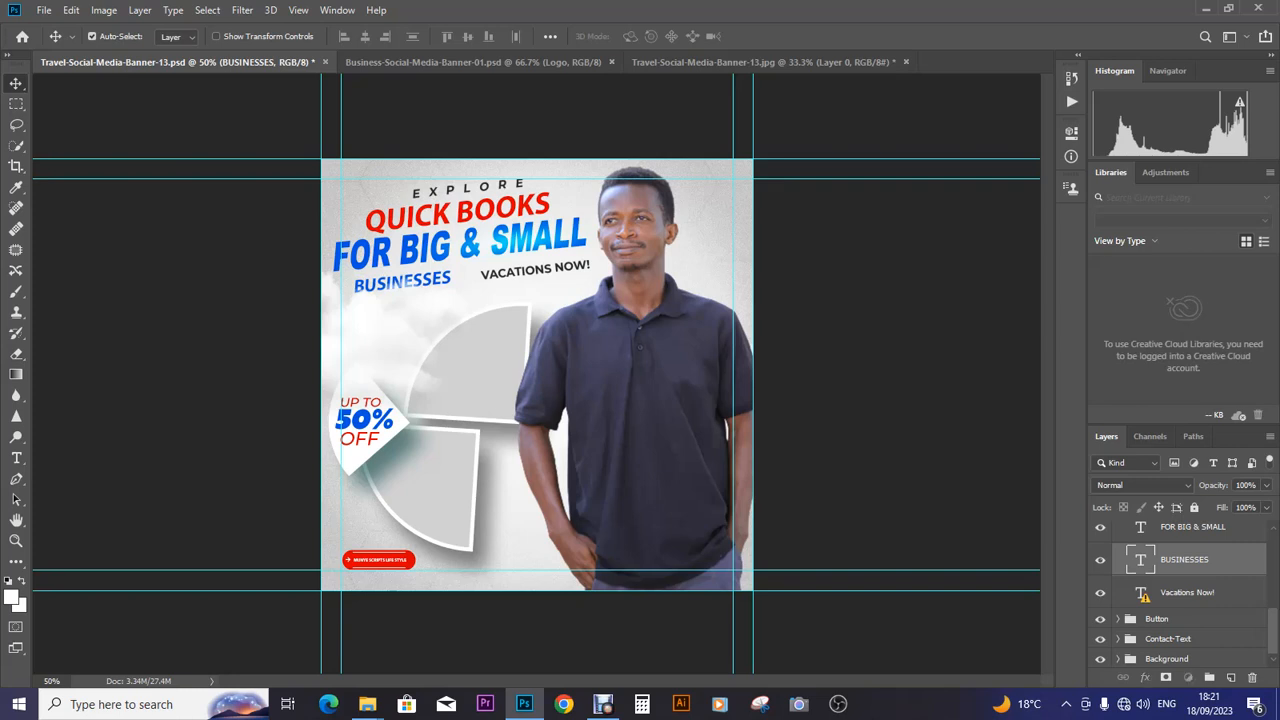
- Replace VACATIONS NOW! with AT VERY LOW PRICES in bold
{"action": "left_click", "coordinate": [1187, 593]}
{"action": "double_click", "coordinate": [1140, 593]}
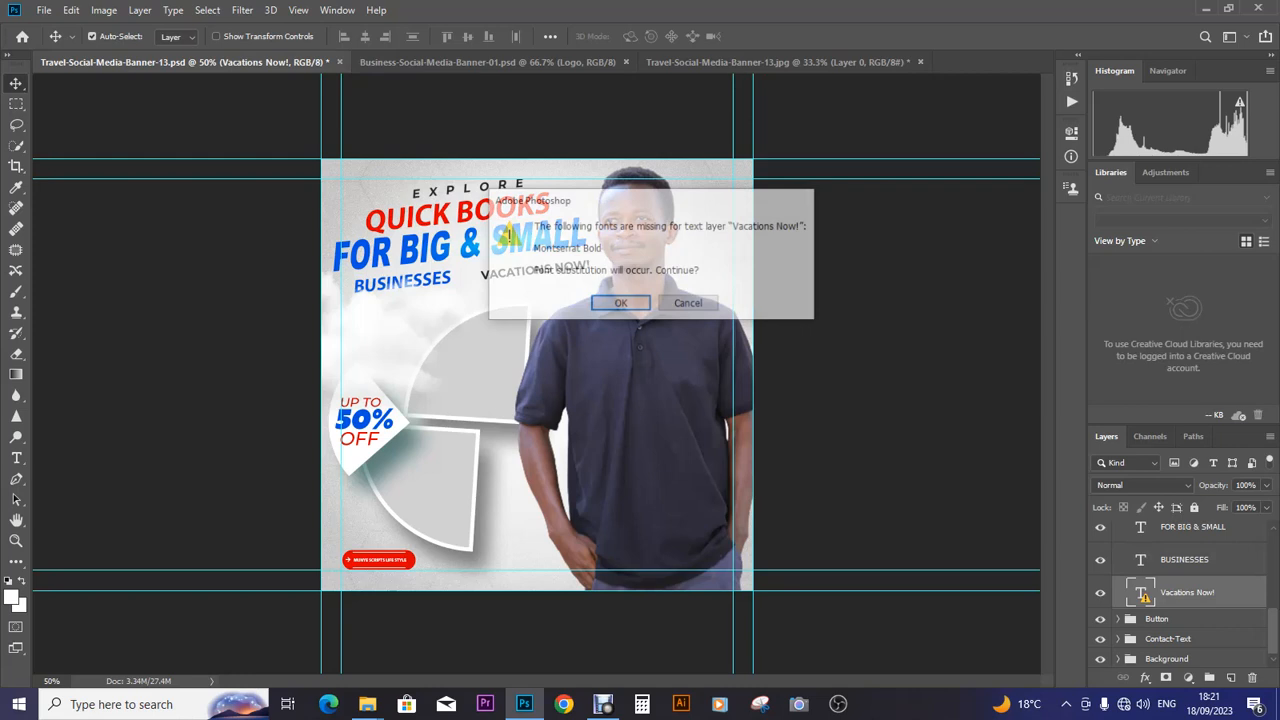
{"action": "left_click", "coordinate": [620, 304]}
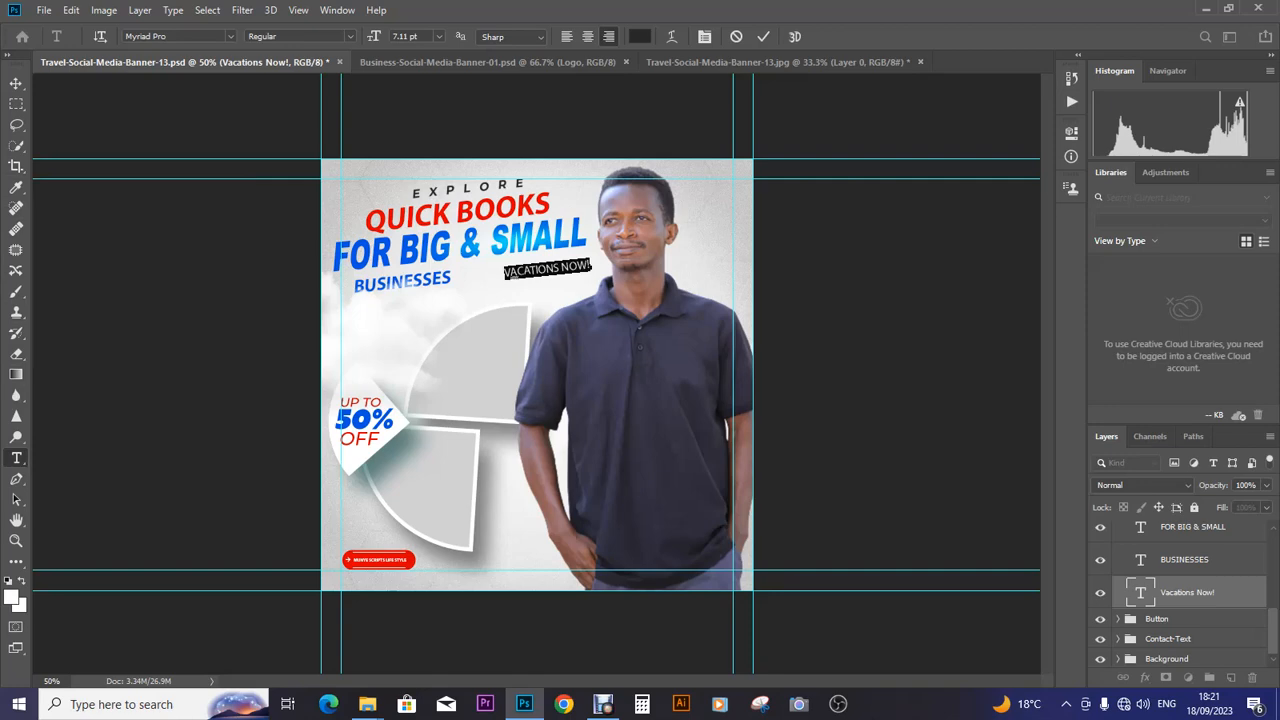
{"action": "left_click", "coordinate": [529, 271]}
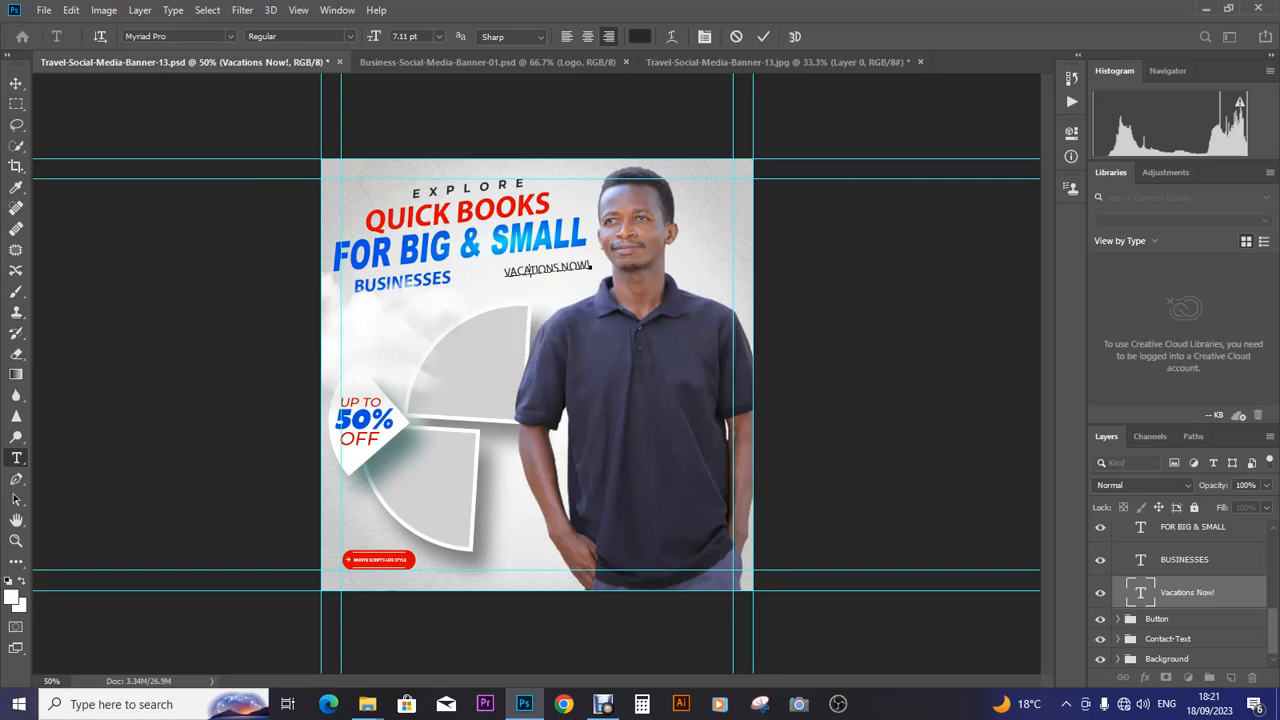
{"action": "key", "text": "ctrl+a"}
{"action": "type", "text": "AT LOW PRICESVERY"}
{"action": "key", "text": "ctrl+a"}
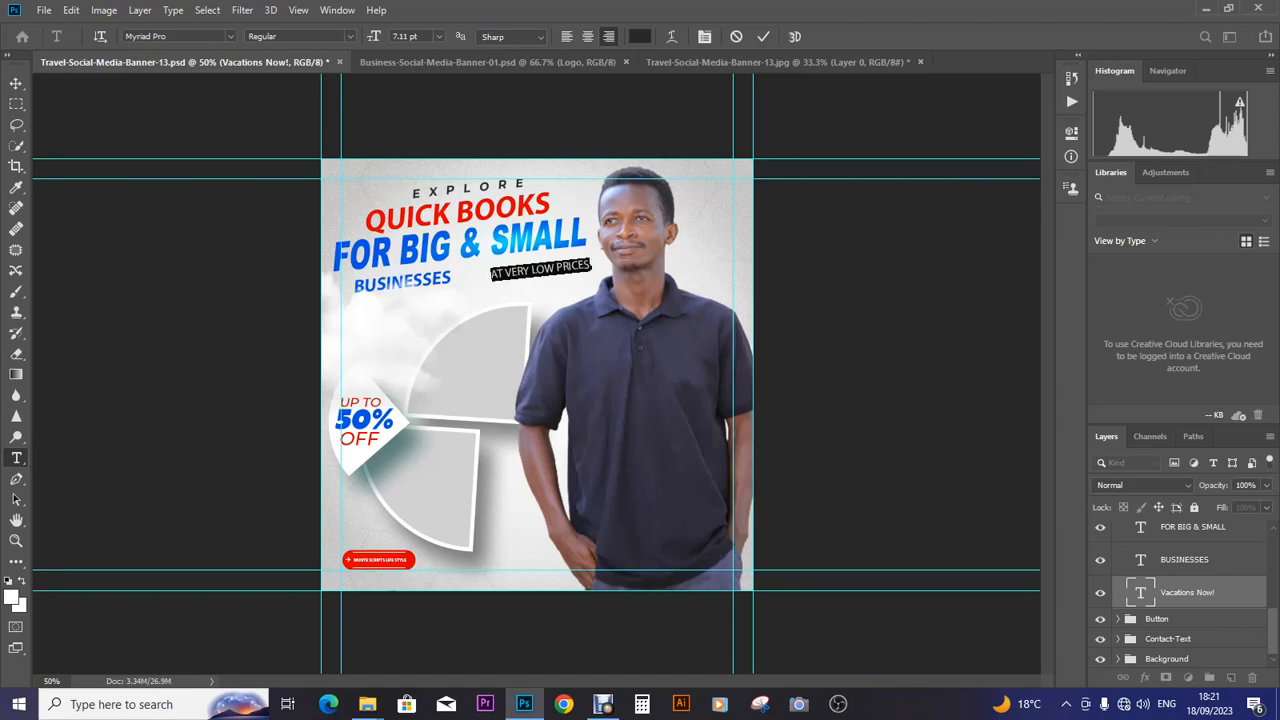
{"action": "left_click", "coordinate": [300, 36]}
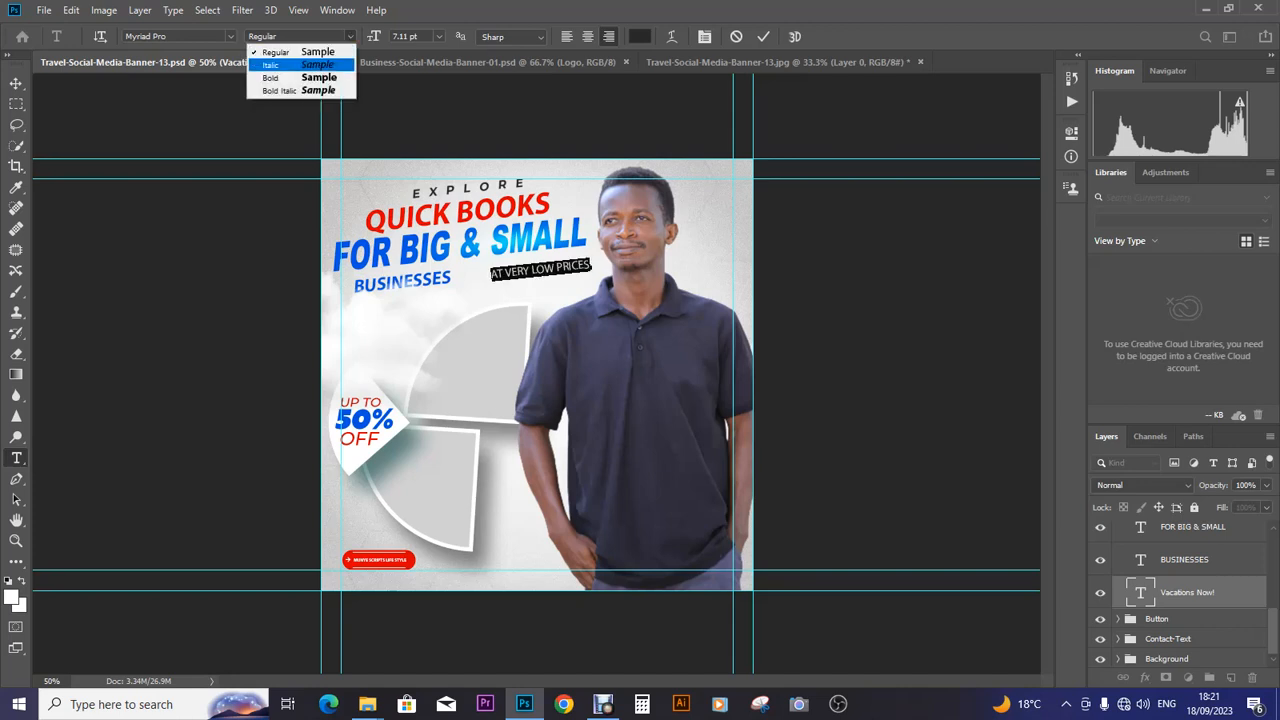
{"action": "left_click", "coordinate": [300, 78]}
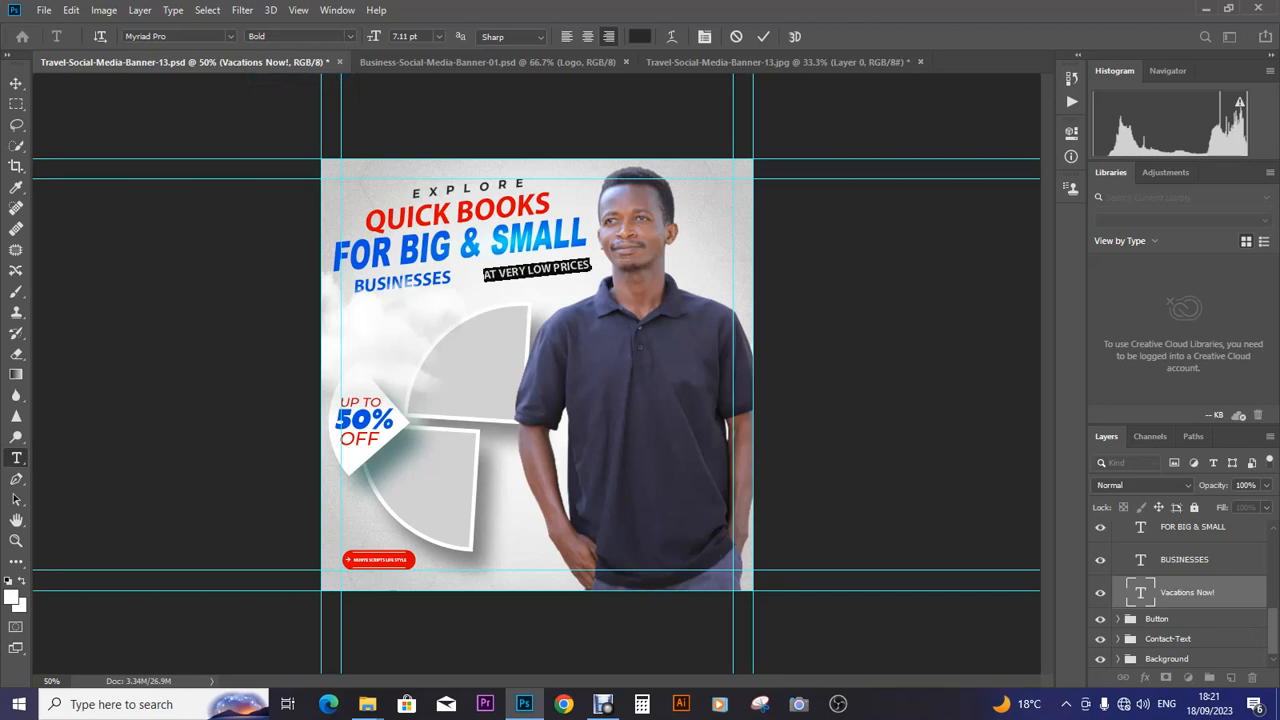
{"action": "left_click", "coordinate": [16, 83]}
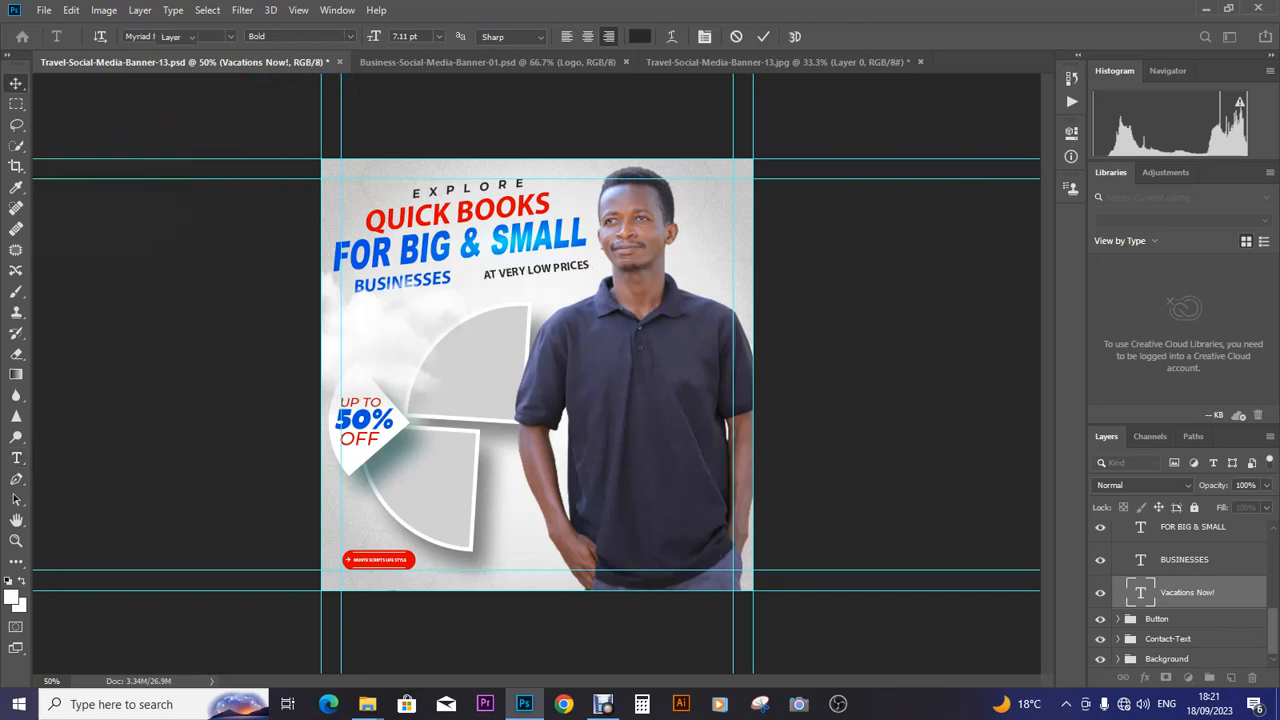
- Enlarge the tagline slightly and nudge it into place beside BUSINESSES
{"action": "key", "text": "Up"}
{"action": "key", "text": "Up"}
{"action": "key", "text": "Up"}
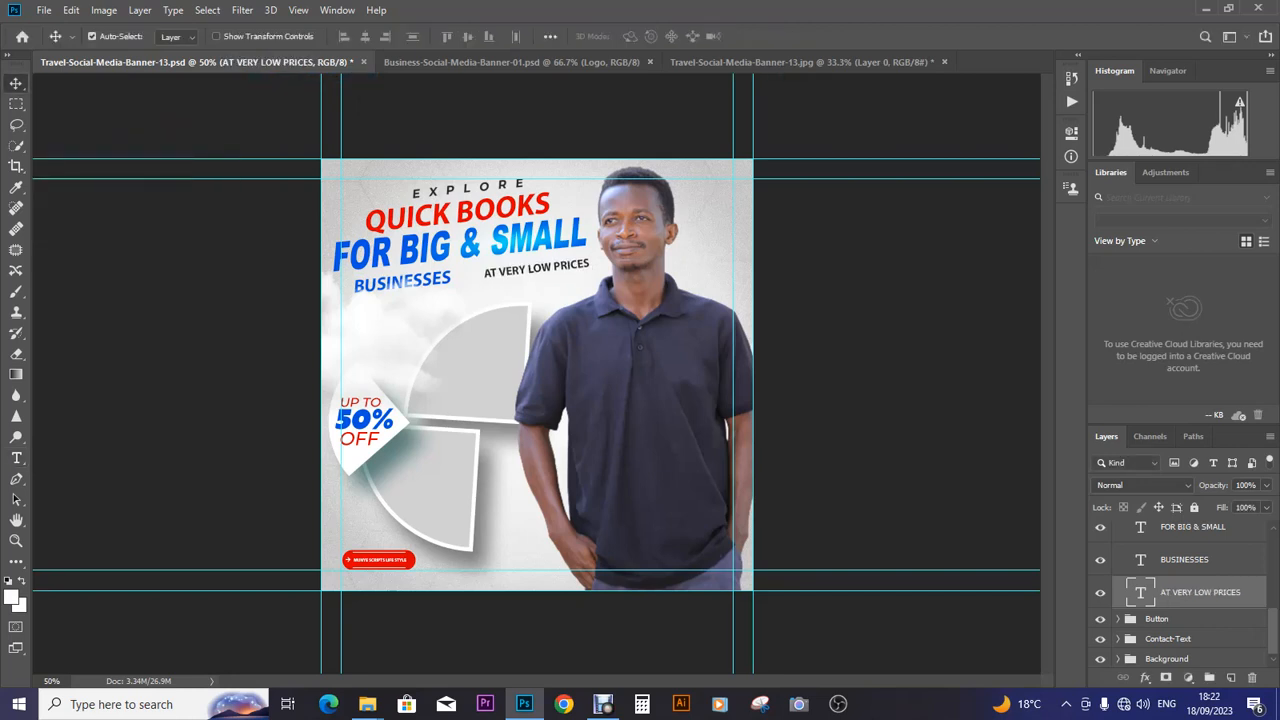
{"action": "key", "text": "Left"}
{"action": "key", "text": "Left"}
{"action": "key", "text": "Left"}
{"action": "key", "text": "Left"}
{"action": "key", "text": "Left"}
{"action": "key", "text": "Left"}
{"action": "key", "text": "Left"}
{"action": "key", "text": "Left"}
{"action": "key", "text": "Down"}
{"action": "key", "text": "Down"}
{"action": "key", "text": "Down"}
{"action": "key", "text": "Down"}
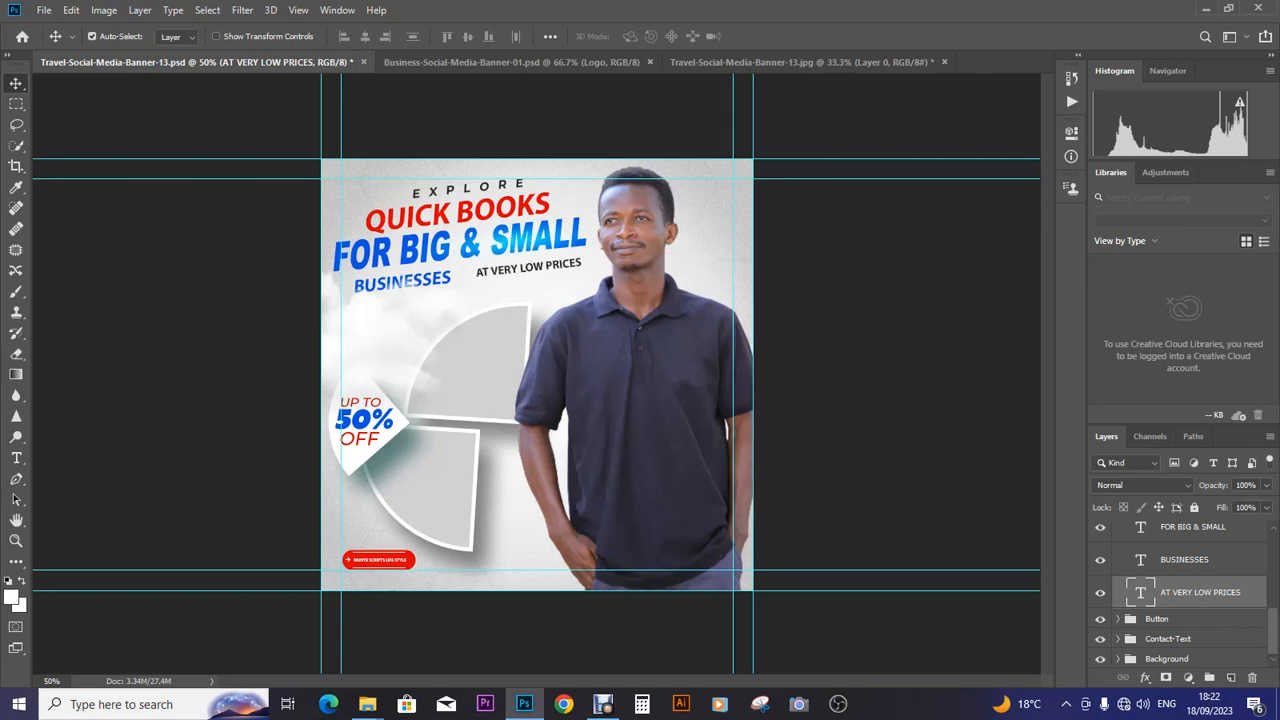
{"action": "key", "text": "ctrl+t"}
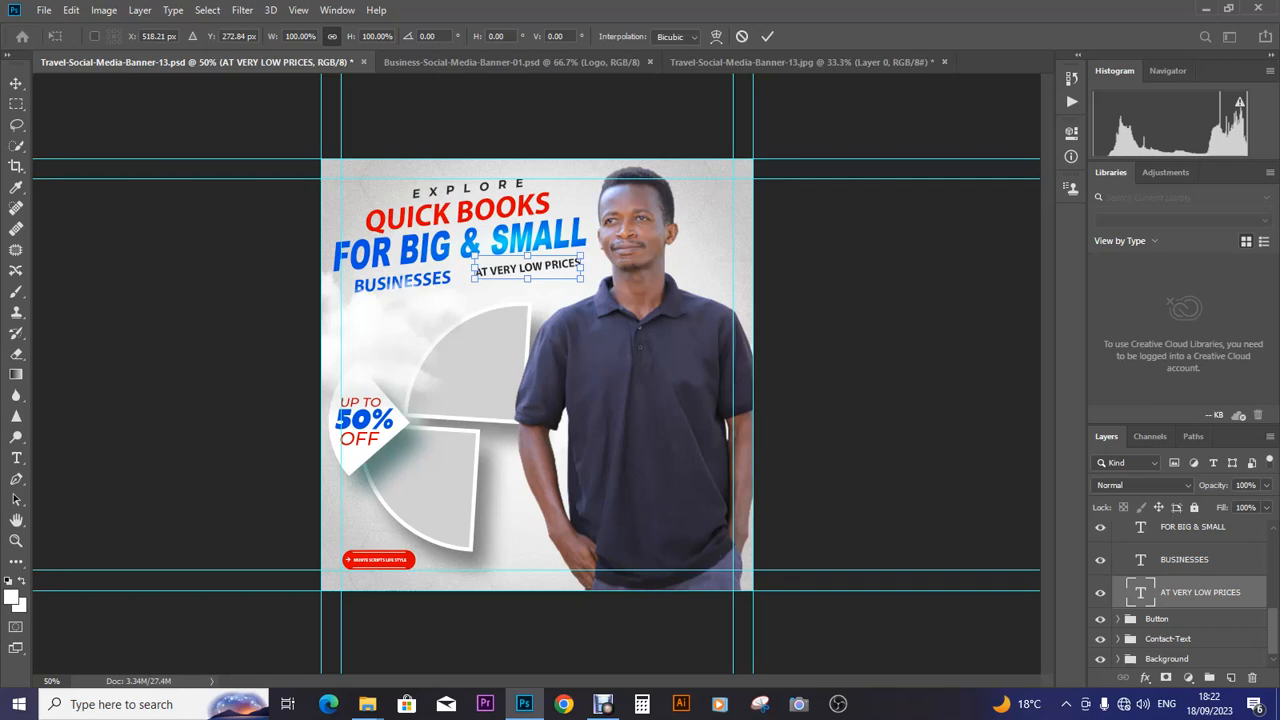
{"action": "left_click_drag", "start_coordinate": [583, 256], "coordinate": [588, 250]}
{"action": "key", "text": "Left"}
{"action": "key", "text": "Left"}
{"action": "key", "text": "Left"}
{"action": "key", "text": "Left"}
{"action": "key", "text": "Left"}
{"action": "key", "text": "Left"}
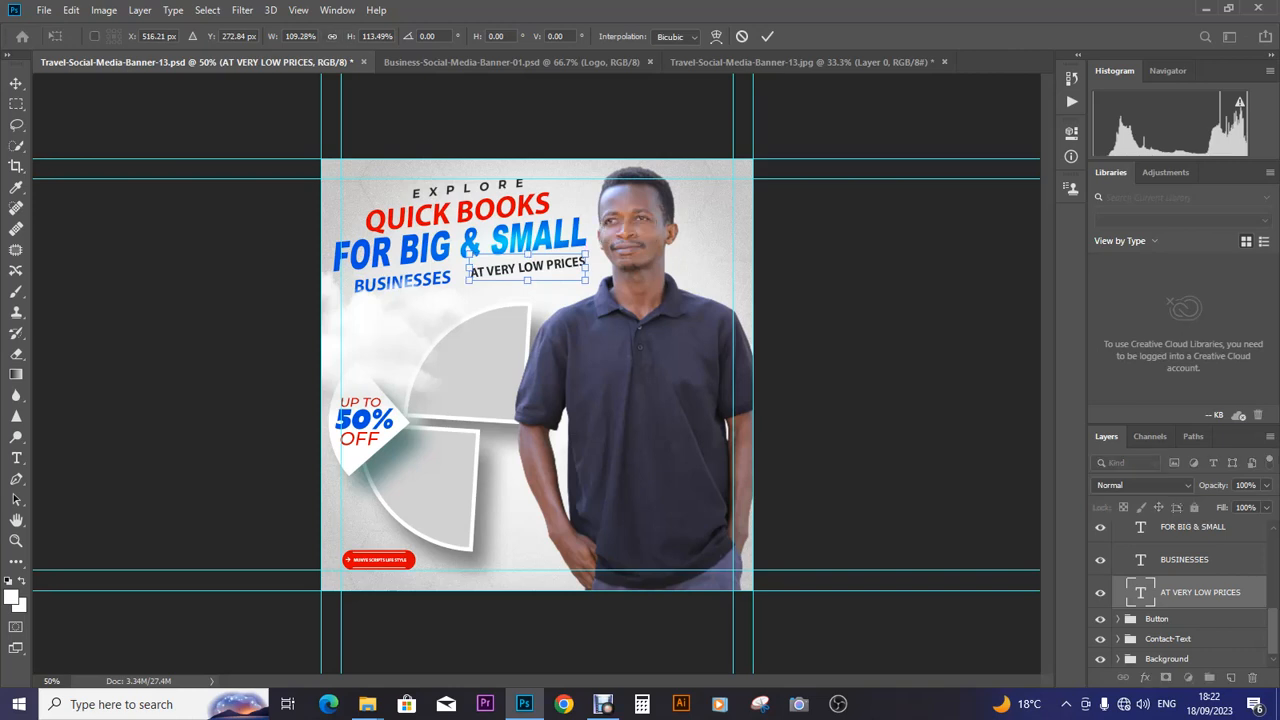
{"action": "key", "text": "Left"}
{"action": "key", "text": "Left"}
{"action": "key", "text": "Left"}
{"action": "key", "text": "Left"}
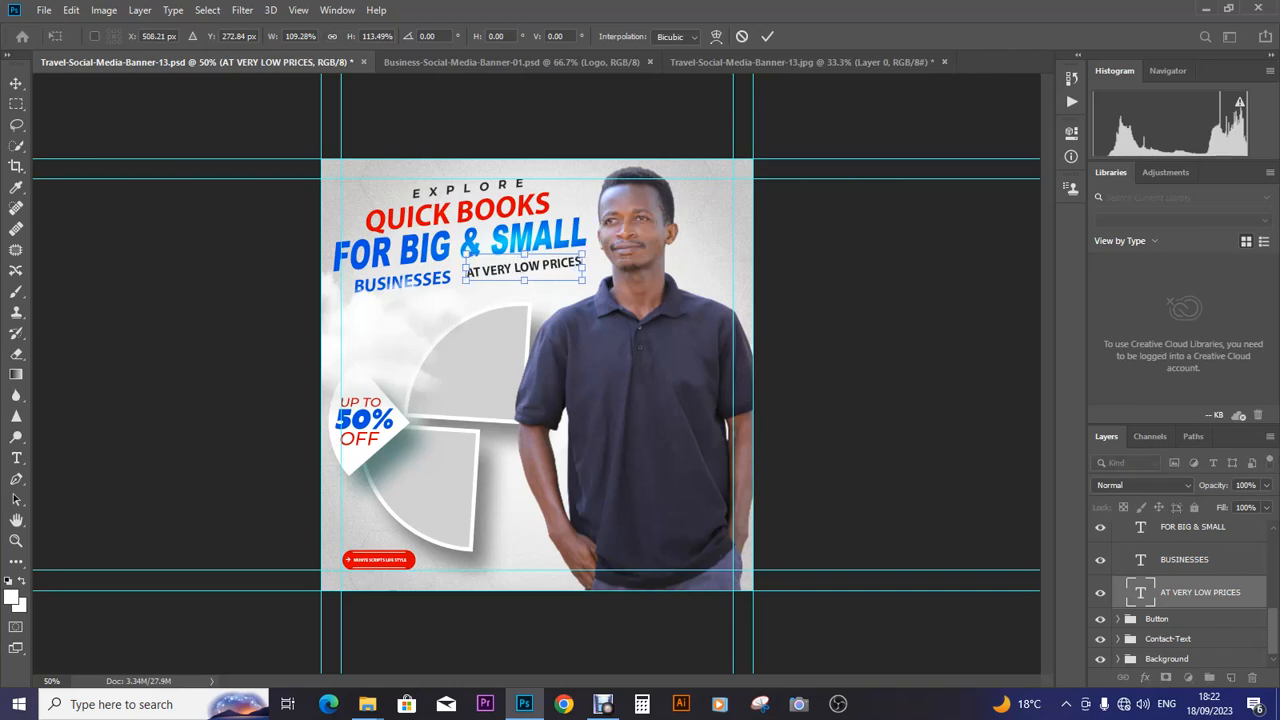
{"action": "key", "text": "Return"}
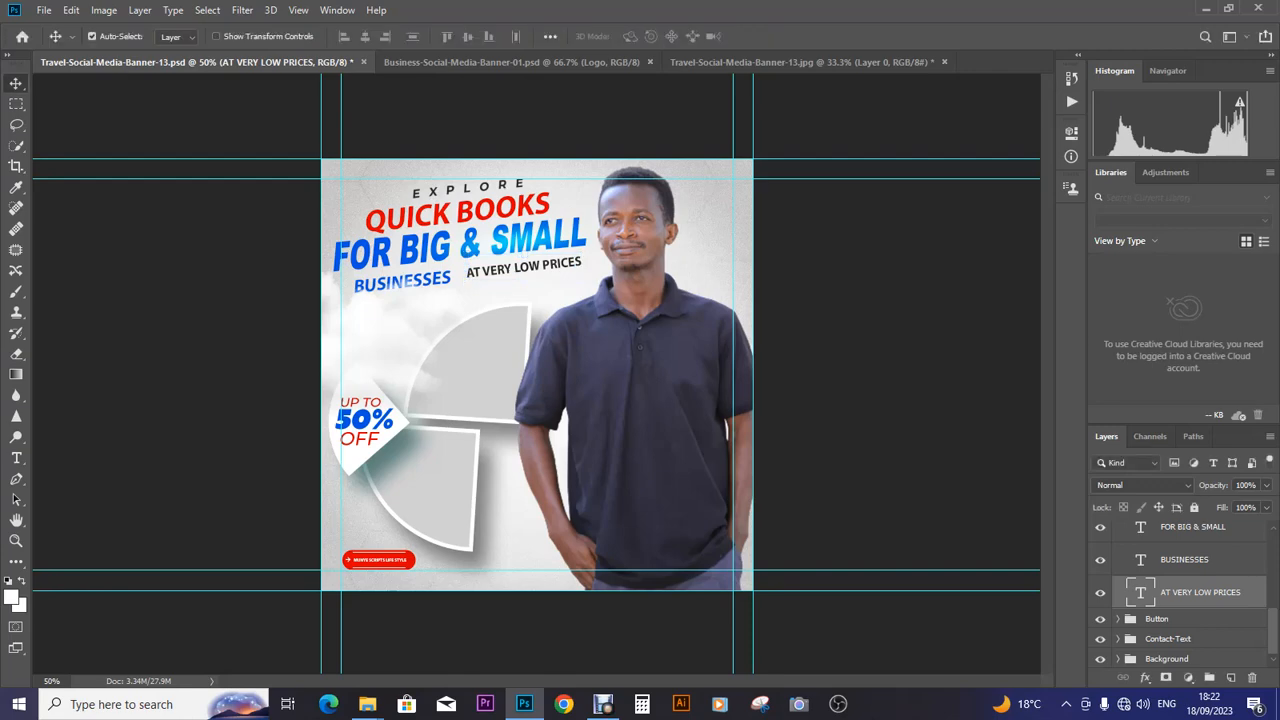
- Save the banner under the name QUICK BOOKS in Photoshop format
{"action": "left_click", "coordinate": [43, 10]}
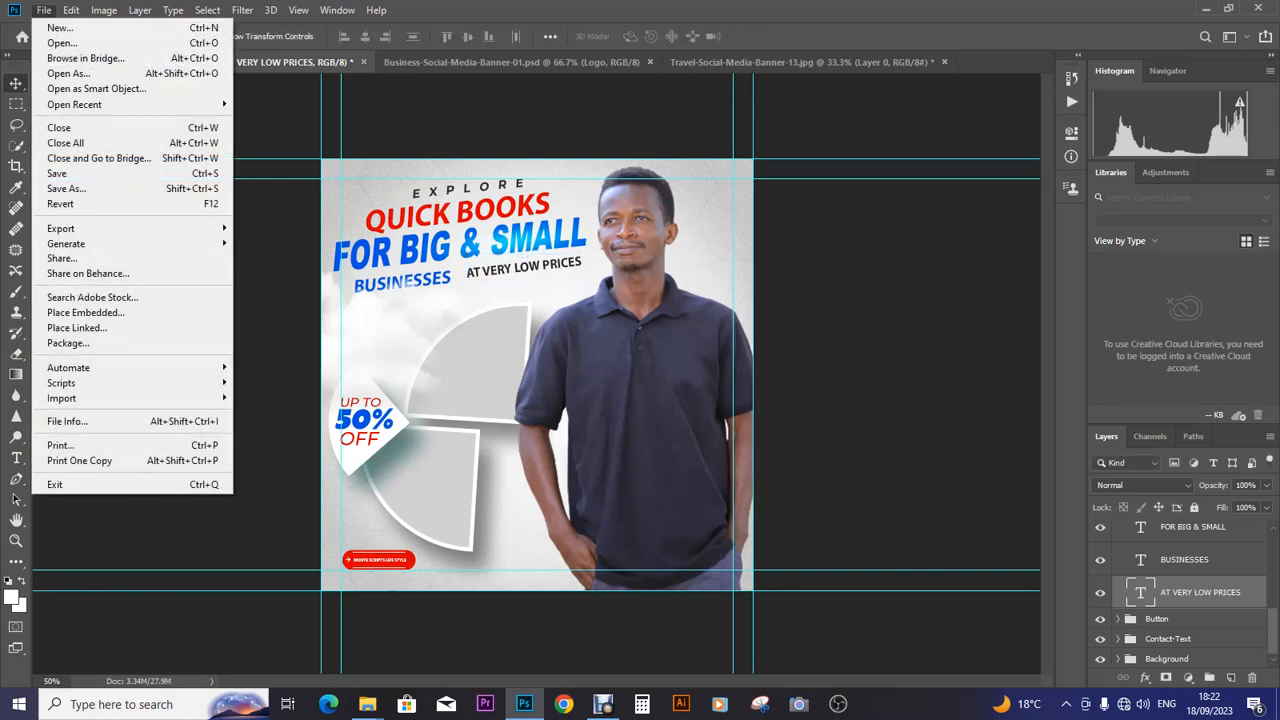
{"action": "left_click", "coordinate": [62, 188]}
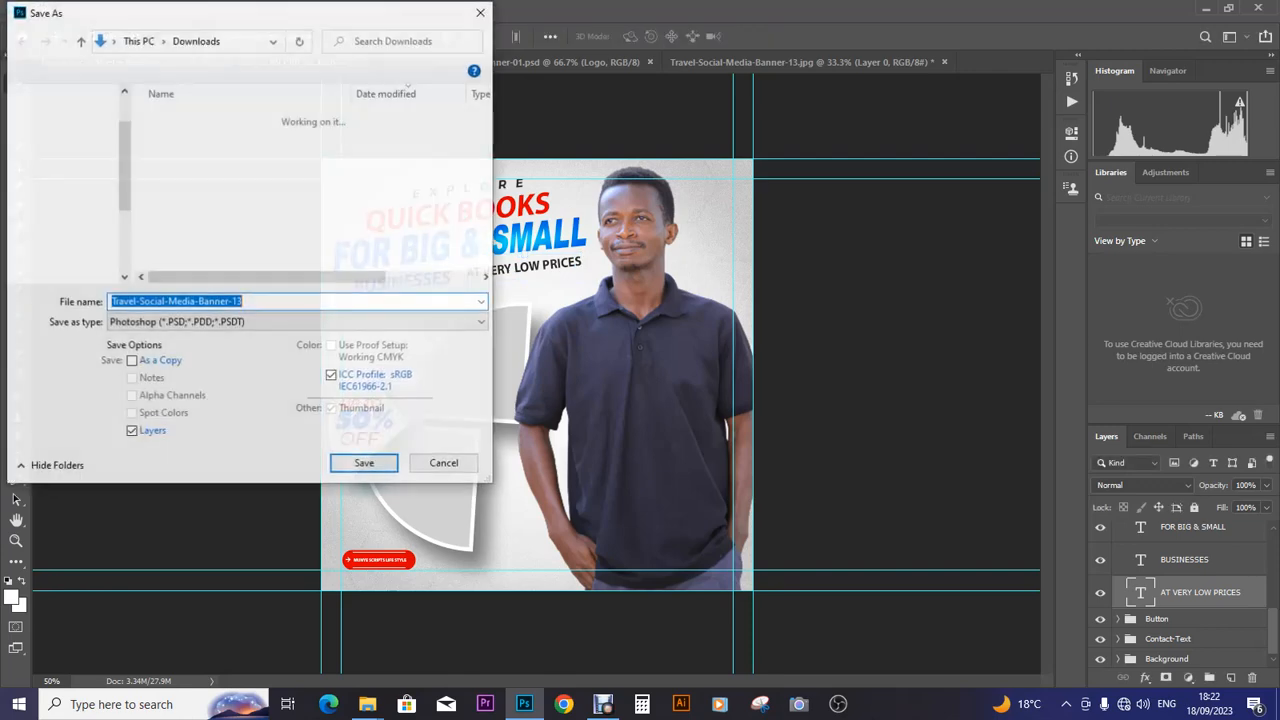
{"action": "left_click_drag", "start_coordinate": [246, 302], "coordinate": [109, 302]}
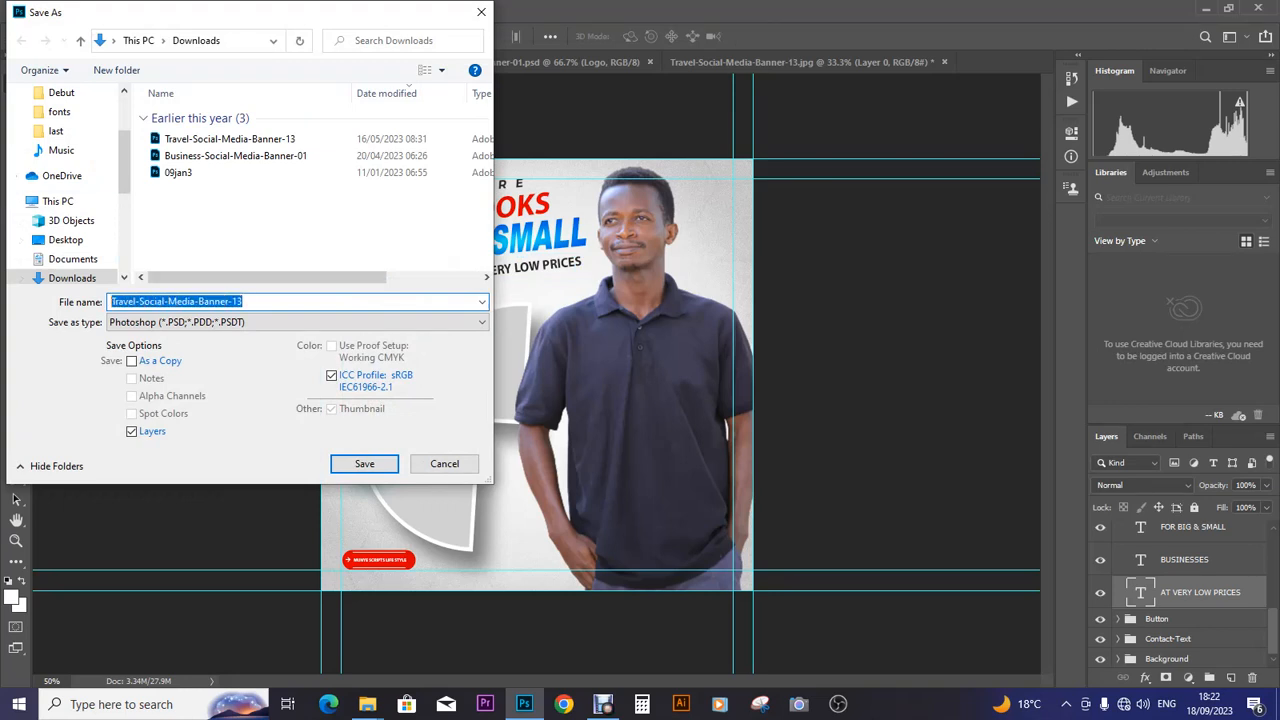
{"action": "type", "text": "QU"}
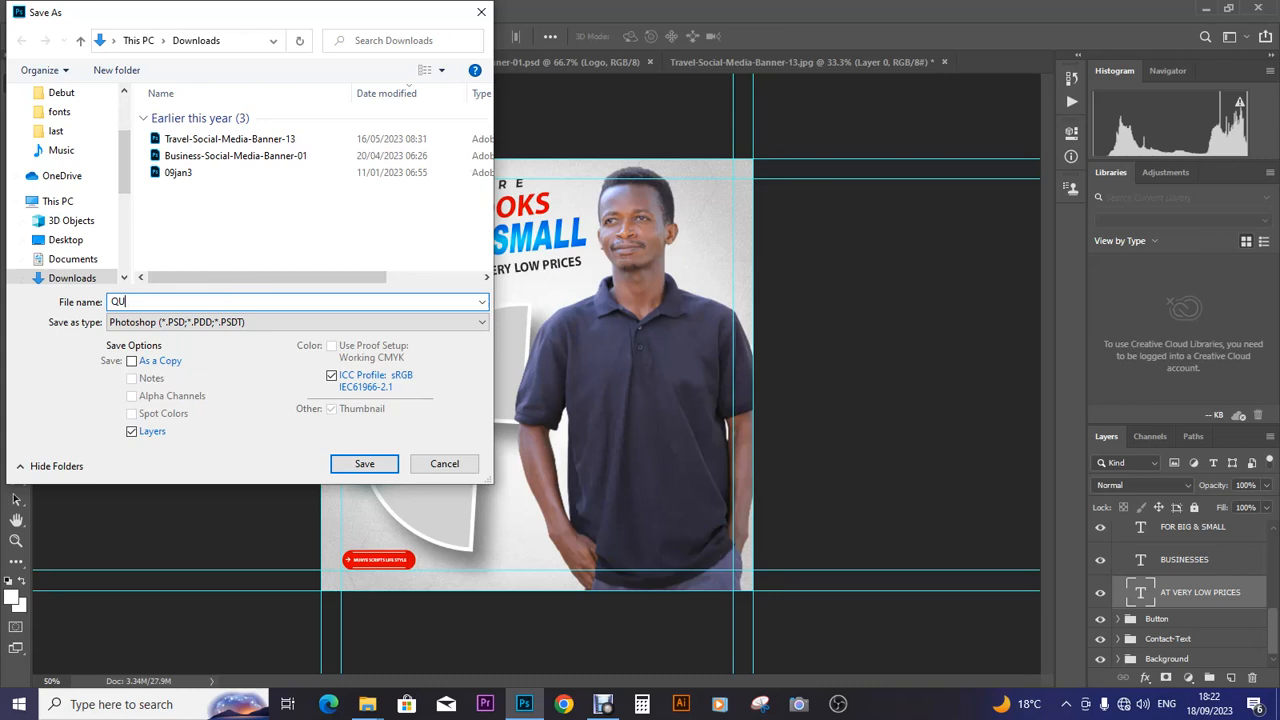
{"action": "type", "text": "ICK BOOKS"}
{"action": "key", "text": "Return"}
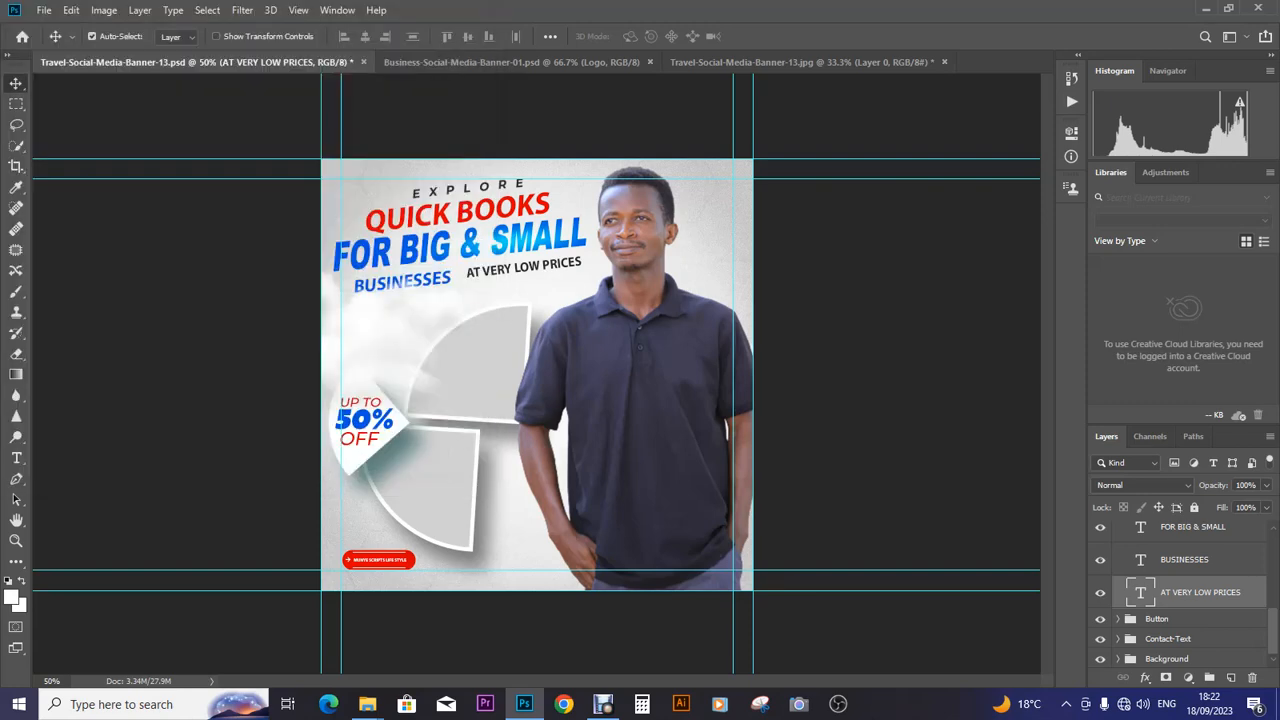
{"action": "key", "text": "Return"}
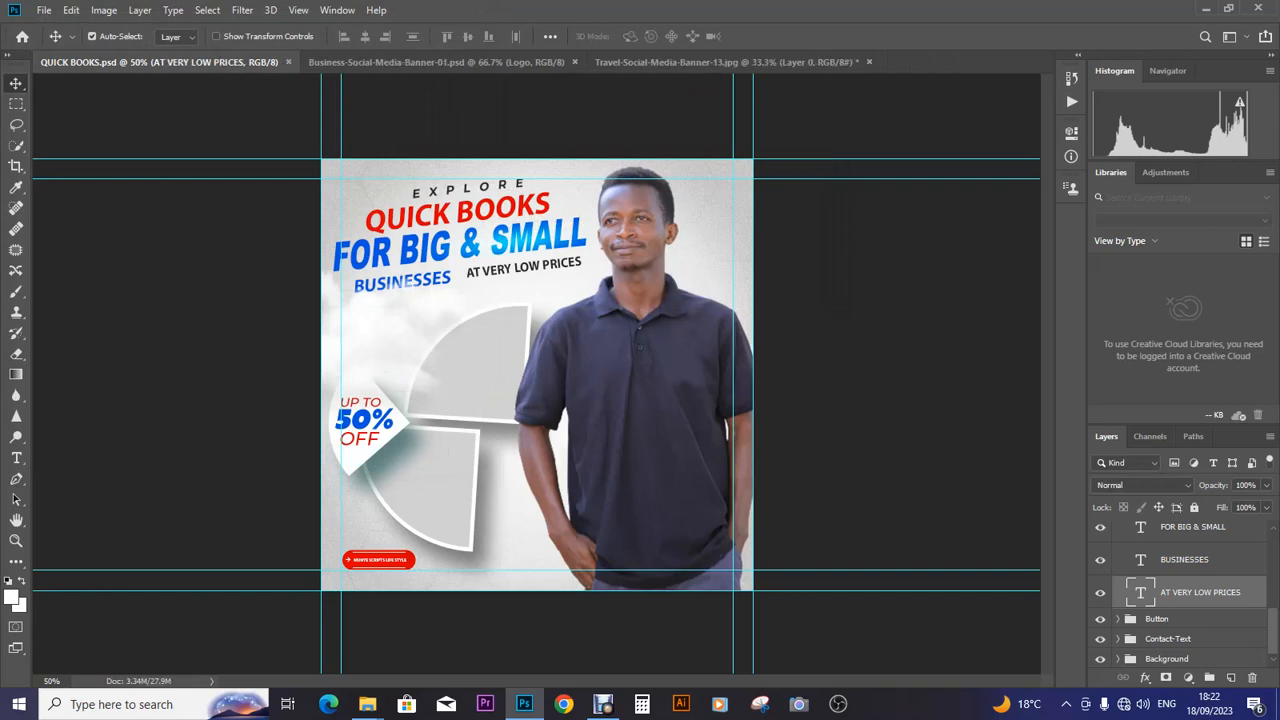
- Delete the 50% and Off text layers from the discount tag, keeping Up to
{"action": "left_click", "coordinate": [16, 457]}
{"action": "left_click", "coordinate": [355, 421]}
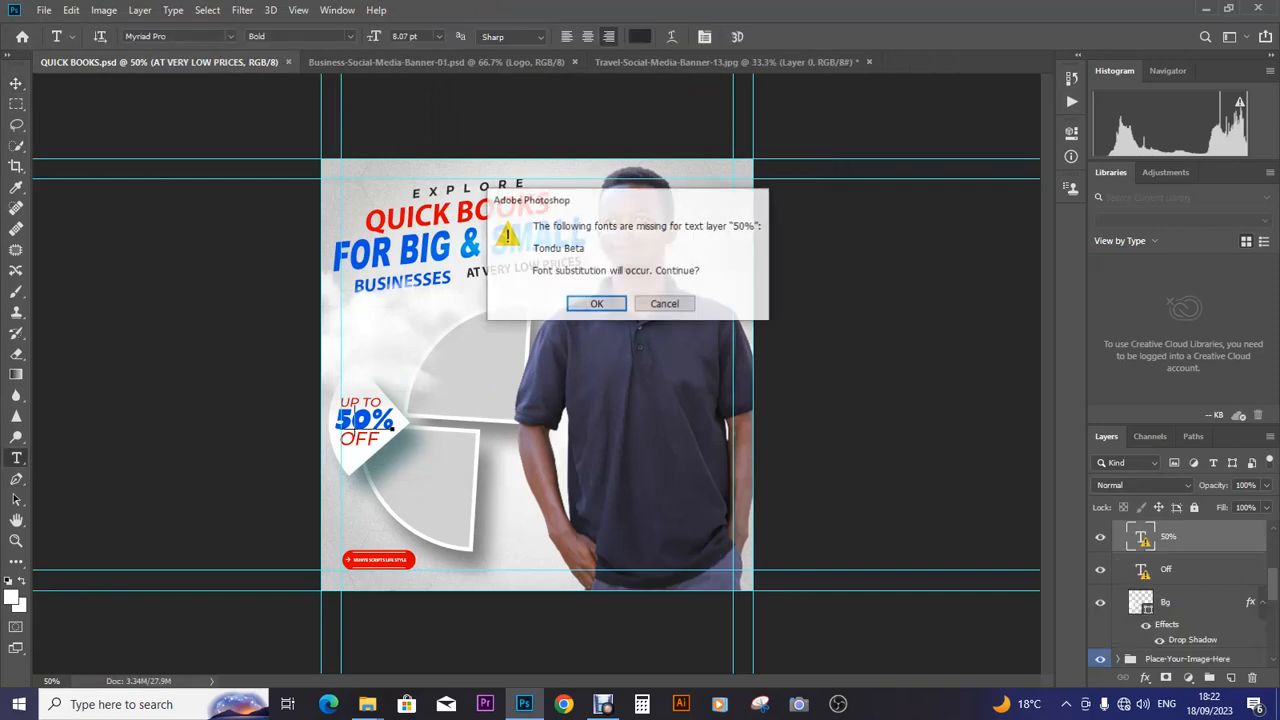
{"action": "key", "text": "Return"}
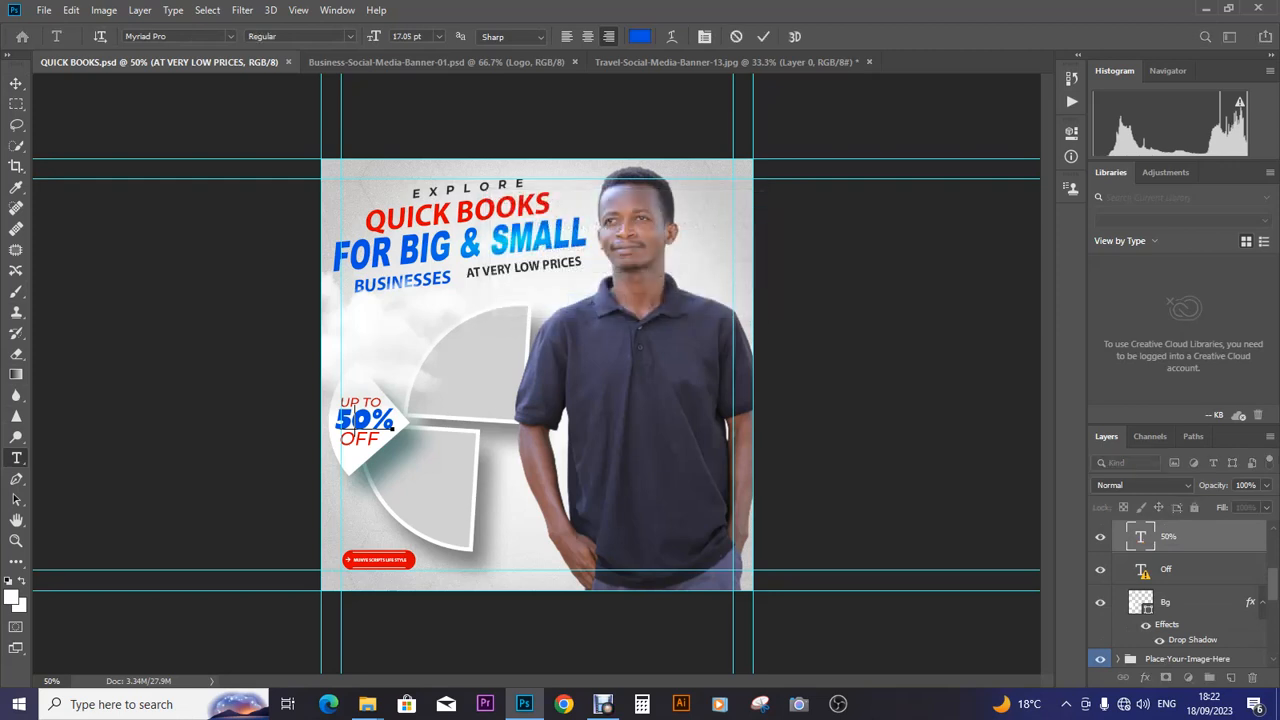
{"action": "left_click", "coordinate": [16, 83]}
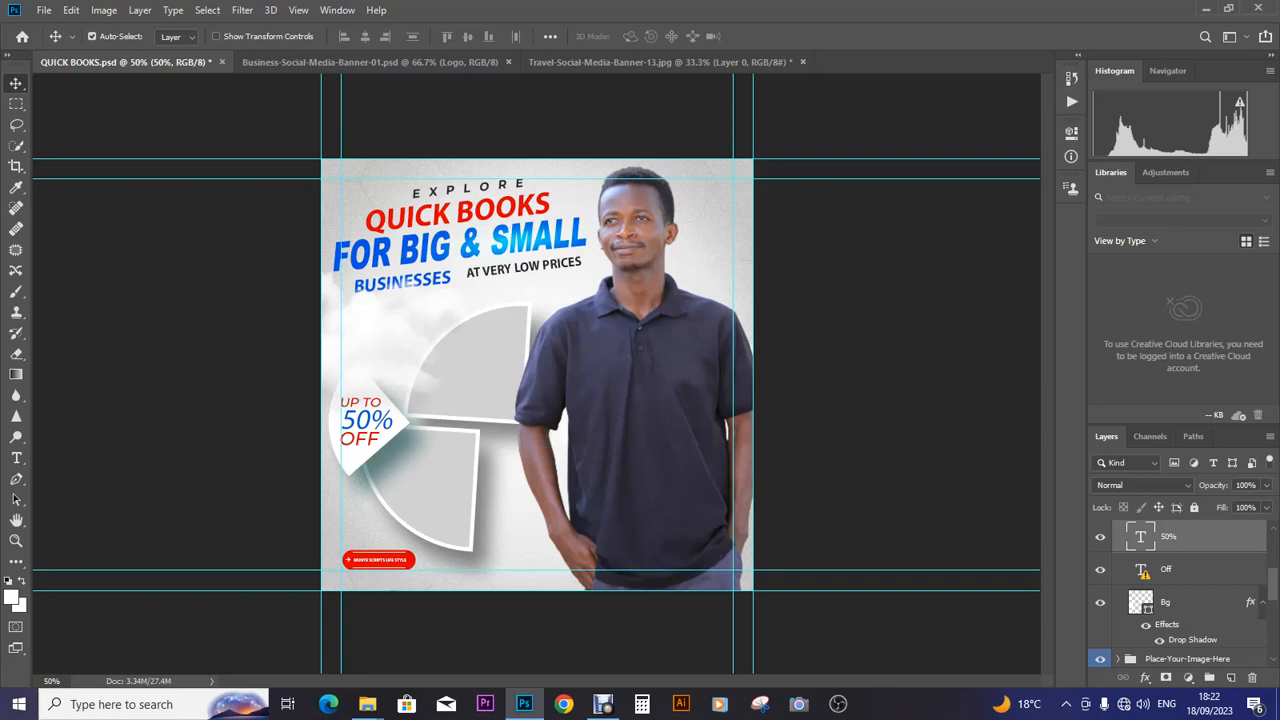
{"action": "scroll", "coordinate": [1180, 595], "scroll_direction": "up", "scroll_amount": 3}
{"action": "scroll", "coordinate": [1180, 595], "scroll_direction": "down", "scroll_amount": 3}
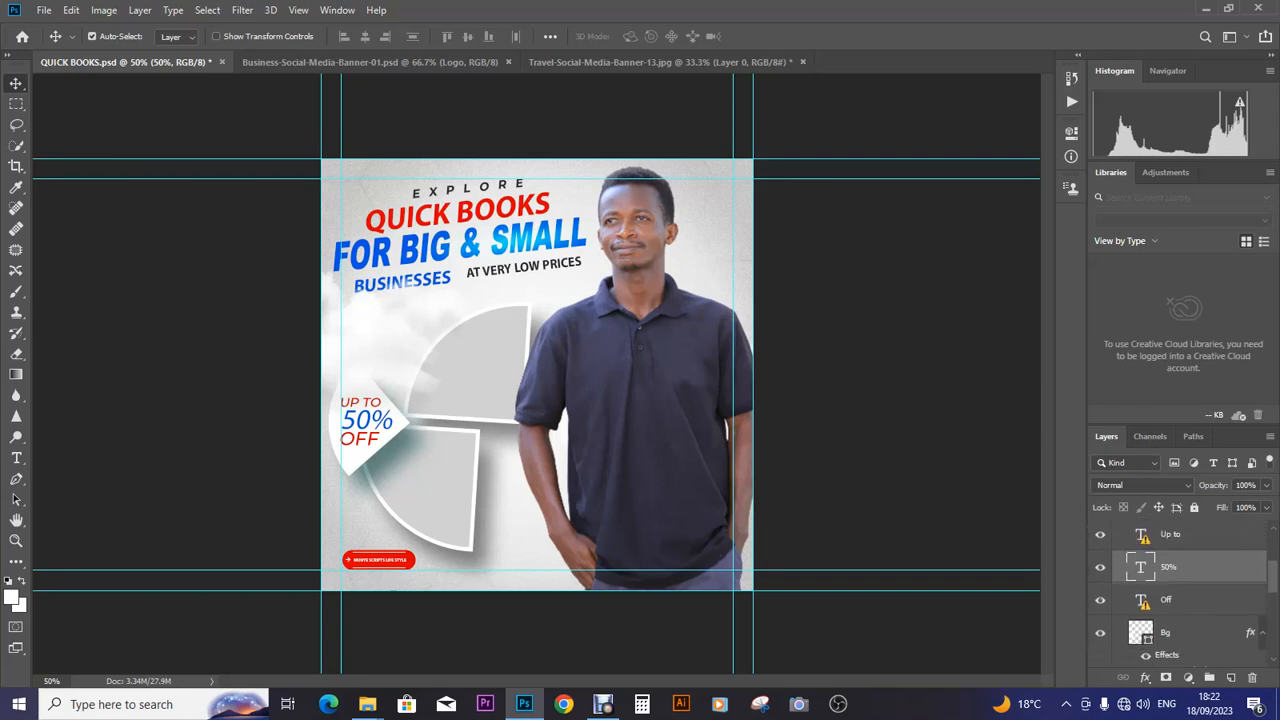
{"action": "scroll", "coordinate": [1180, 595], "scroll_direction": "up", "scroll_amount": 3}
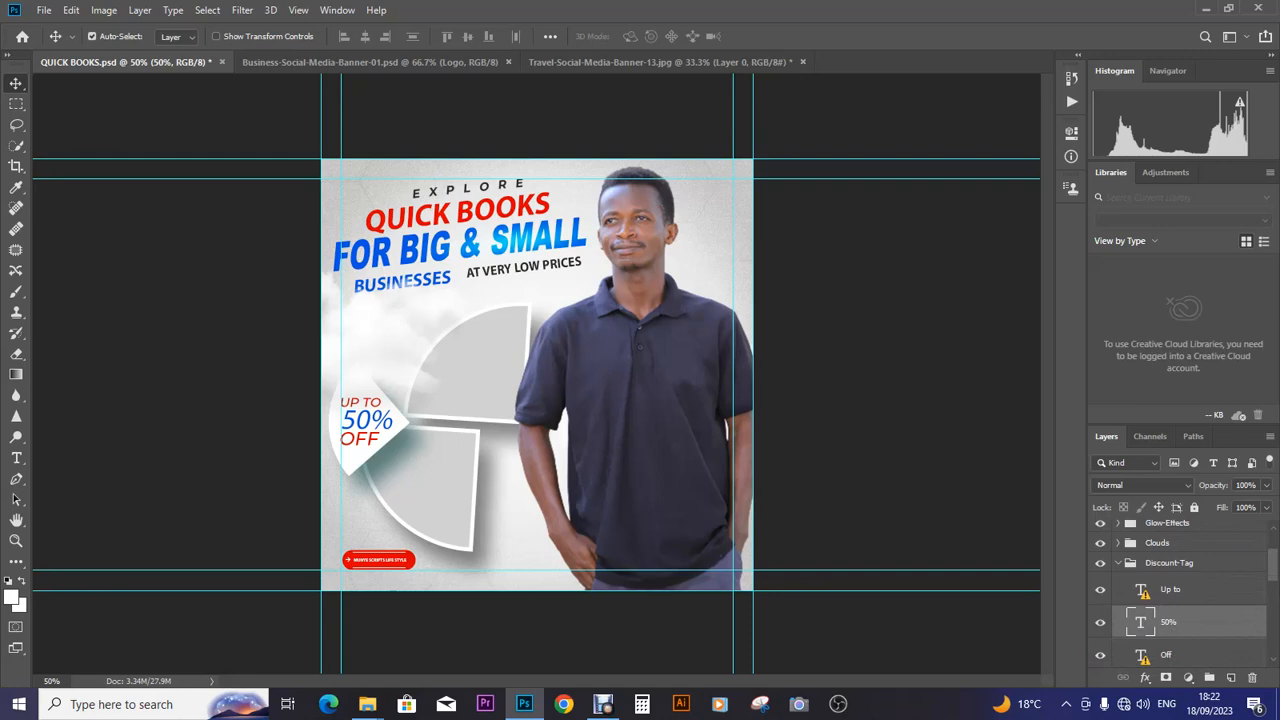
{"action": "key", "text": "Delete"}
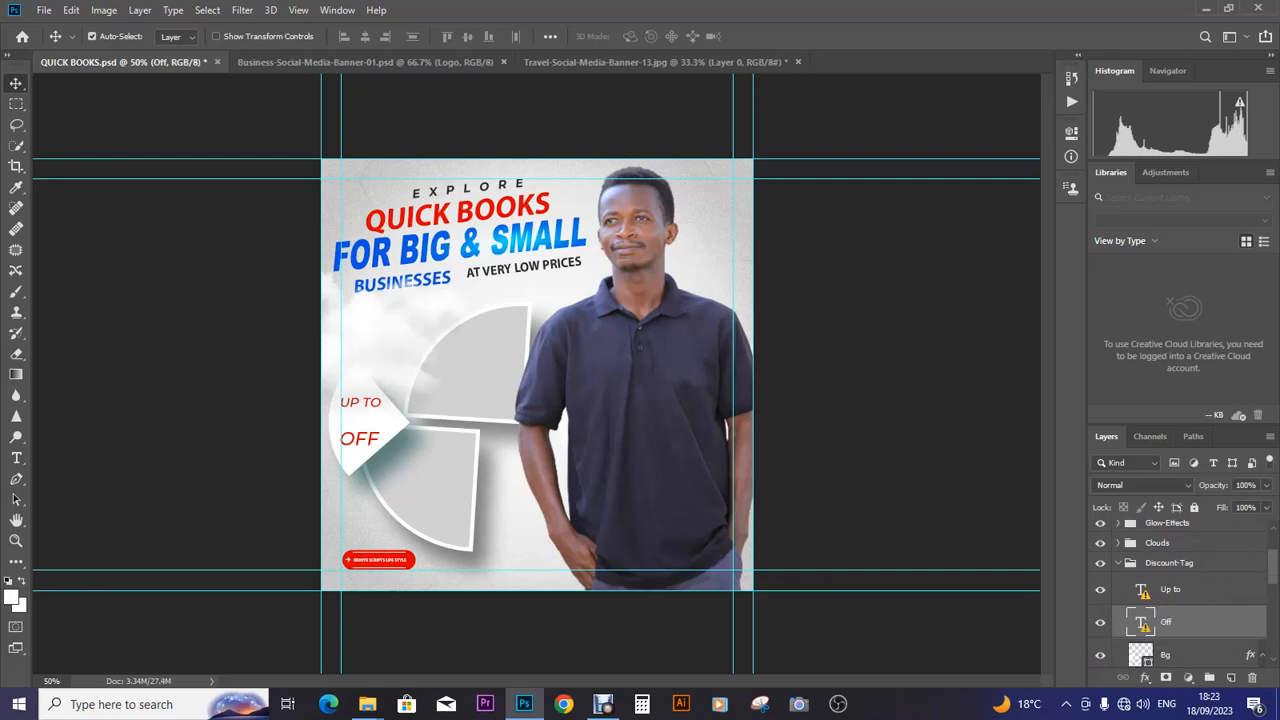
{"action": "key", "text": "Delete"}
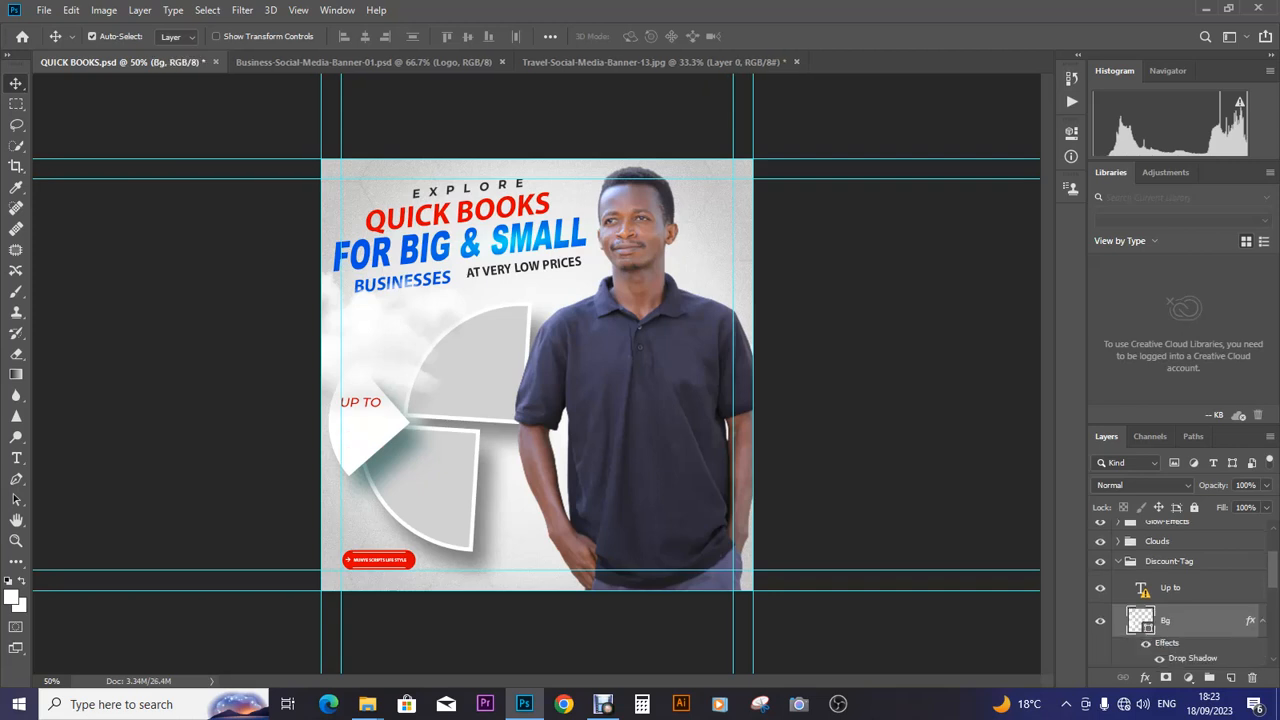
{"action": "left_click", "coordinate": [1170, 588]}
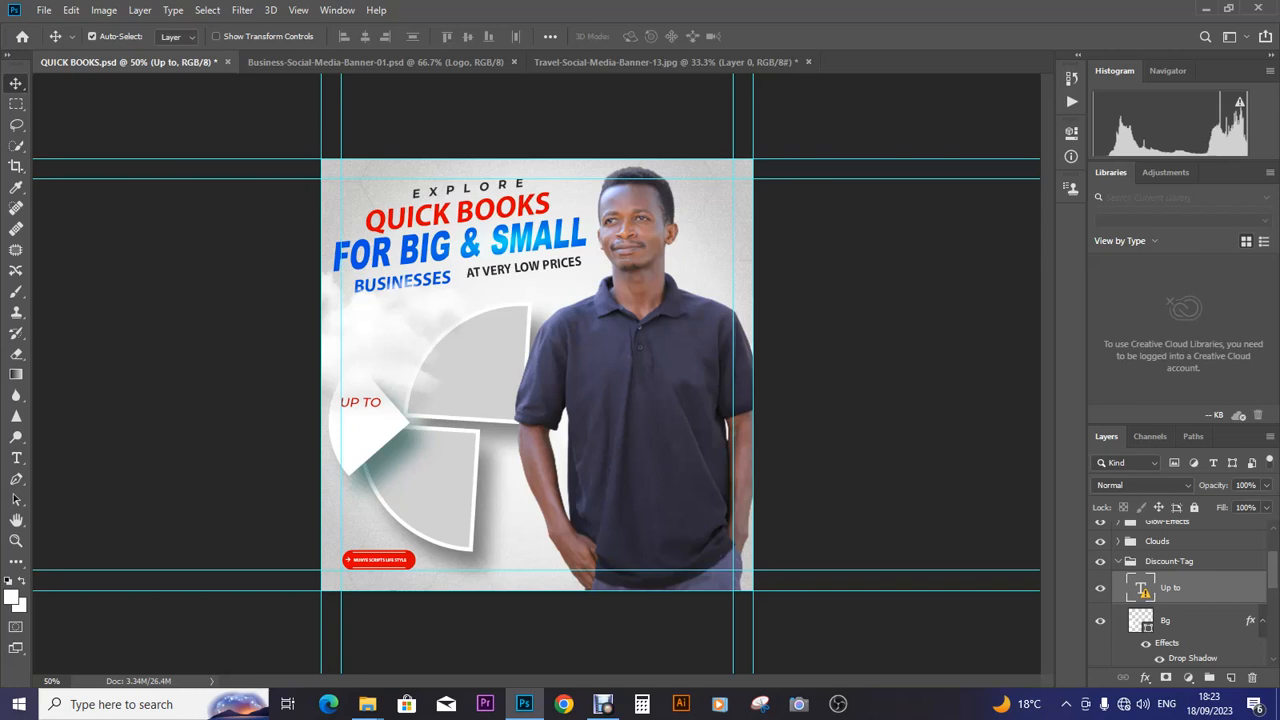
- Change the UP TO tag text to 30 DAYS FREE on three lines
{"action": "key", "text": "t"}
{"action": "left_click", "coordinate": [375, 402]}
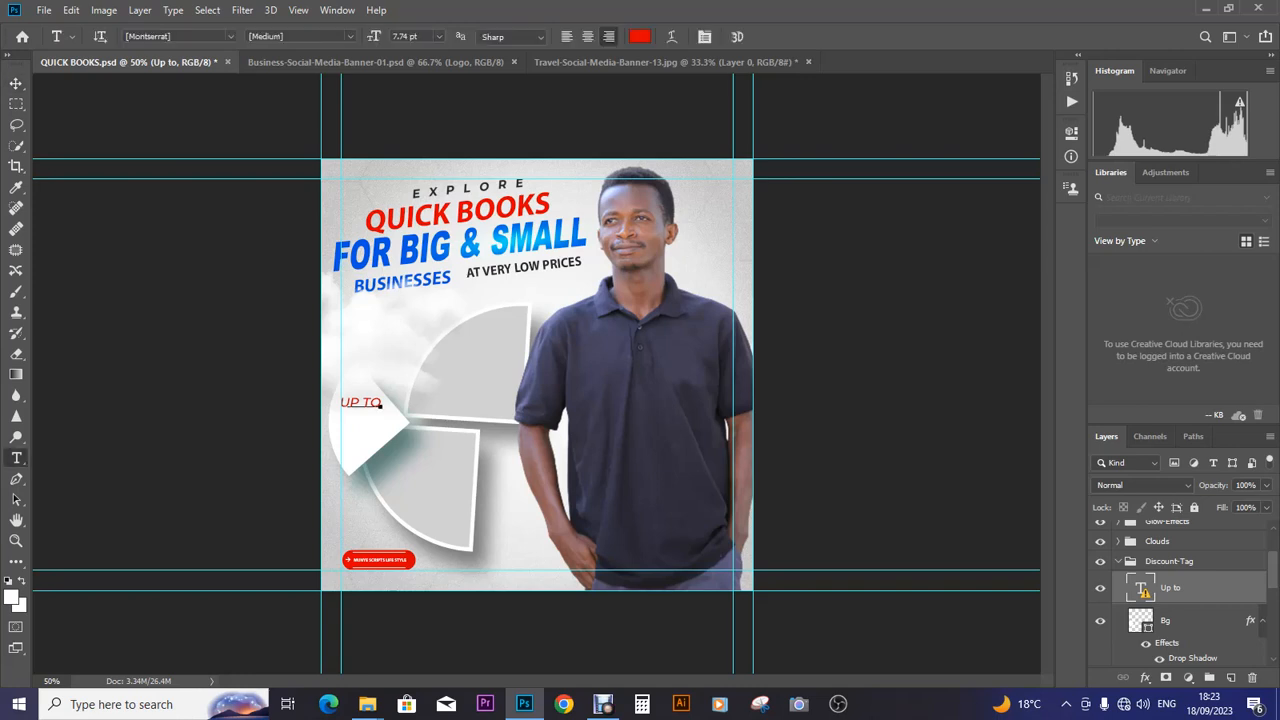
{"action": "left_click", "coordinate": [599, 304]}
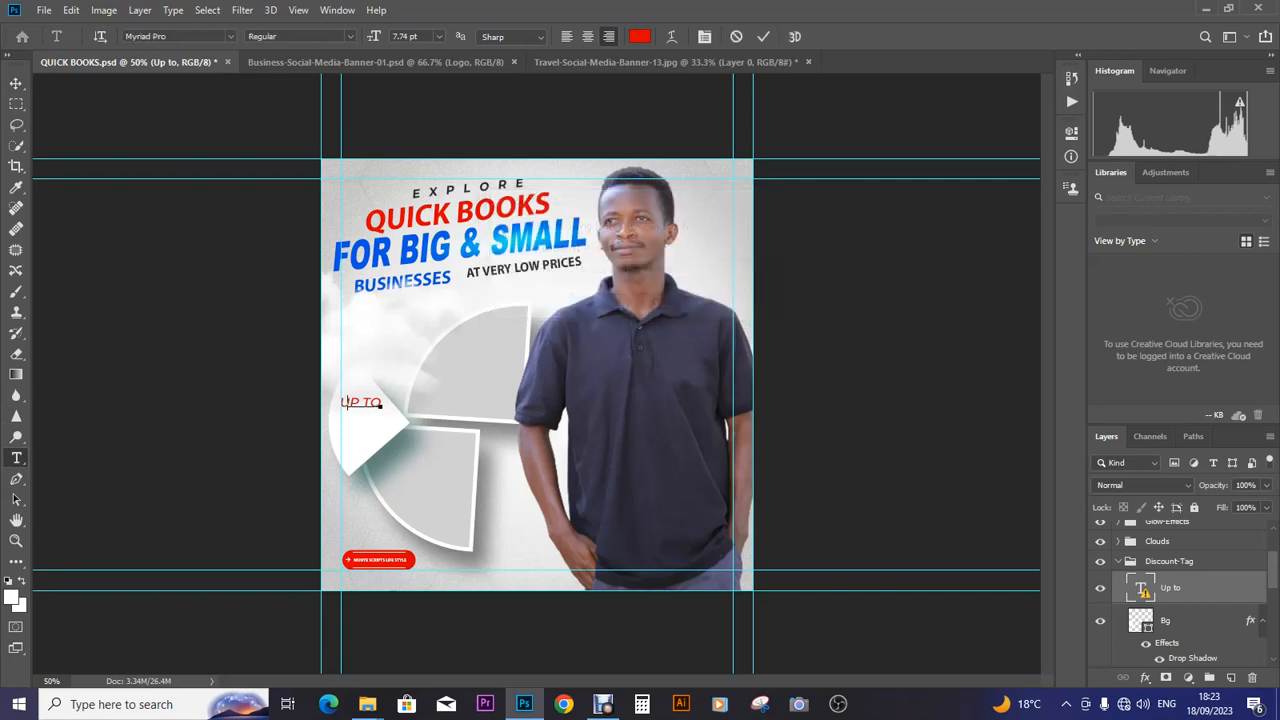
{"action": "key", "text": "ctrl+a"}
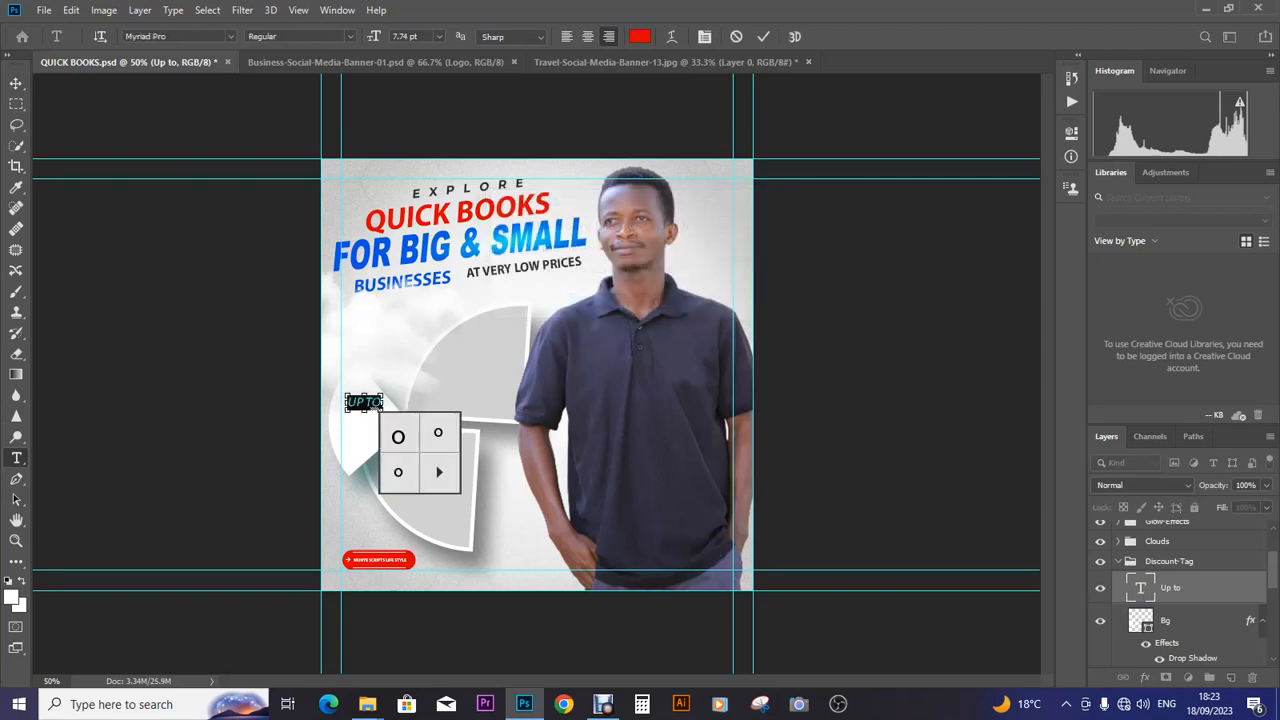
{"action": "type", "text": "on"}
{"action": "type", "text": "AY"}
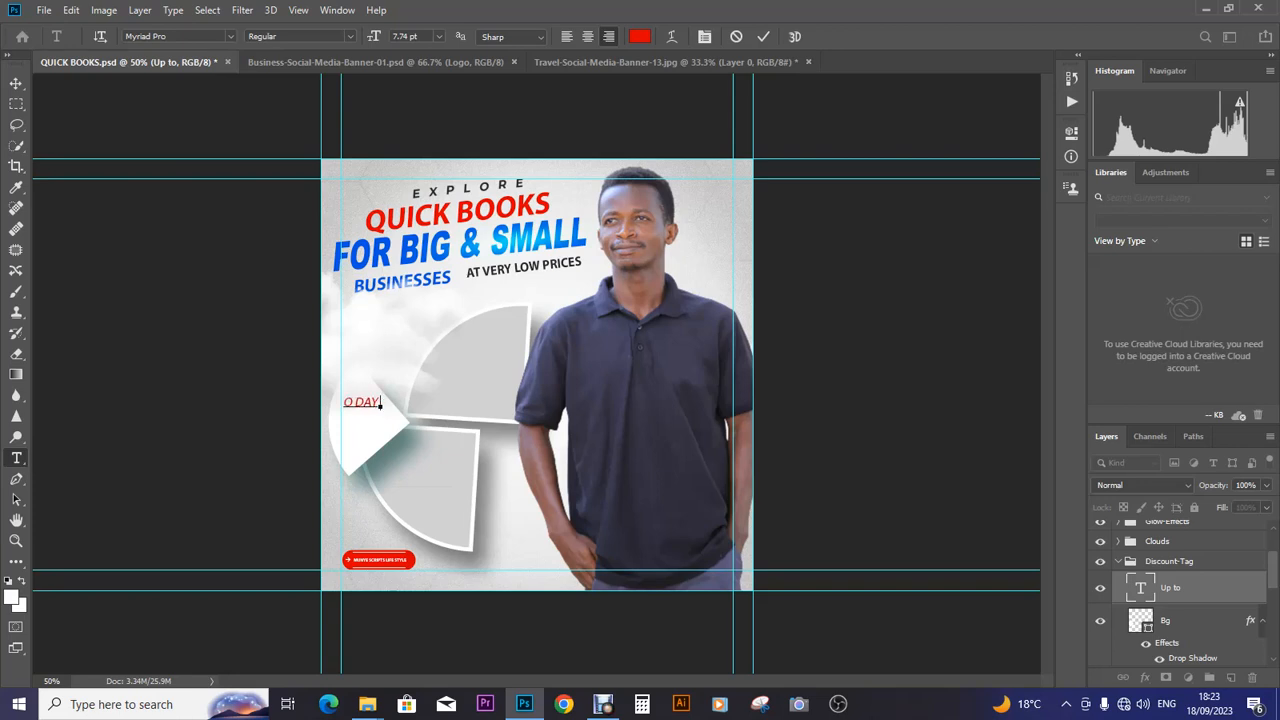
{"action": "type", "text": " FREE"}
{"action": "left_click", "coordinate": [354, 402]}
{"action": "key", "text": "Return"}
{"action": "left_click", "coordinate": [352, 402]}
{"action": "type", "text": "3"}
{"action": "type", "text": "S"}
{"action": "key", "text": "Return"}
{"action": "left_click", "coordinate": [16, 83]}
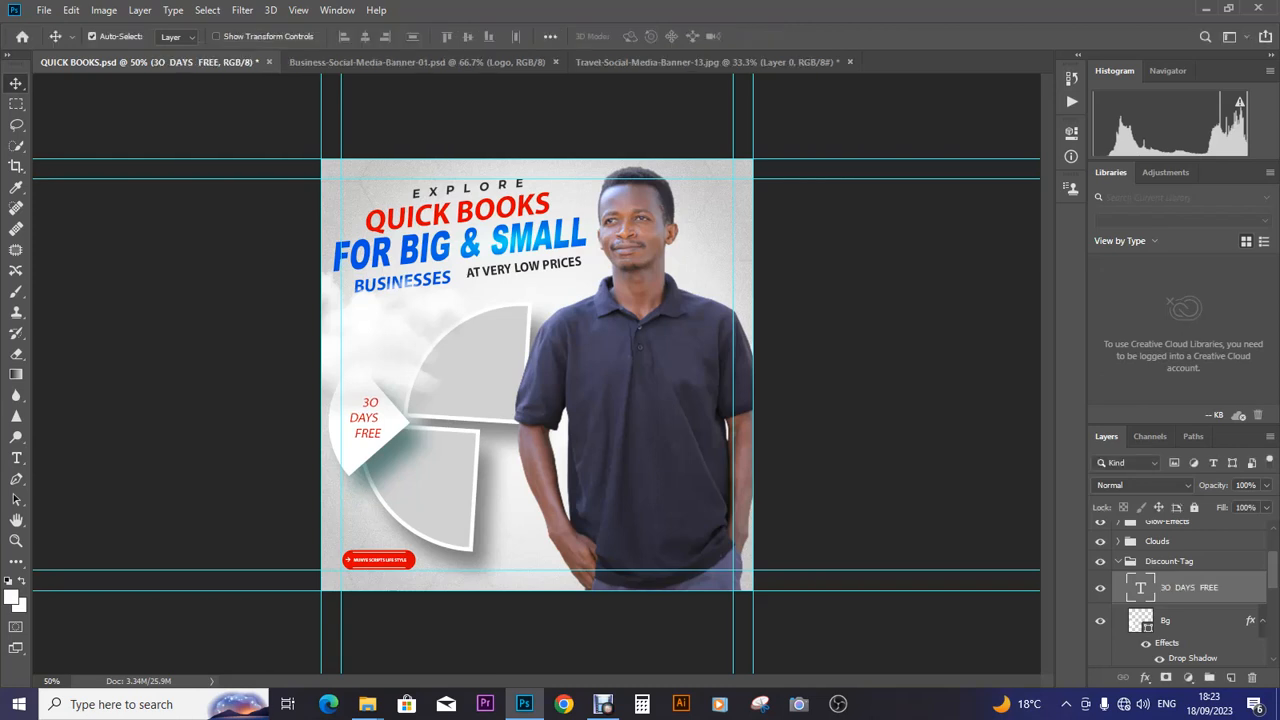
- Centre-align the 30 DAYS FREE tag text
{"action": "key", "text": "t"}
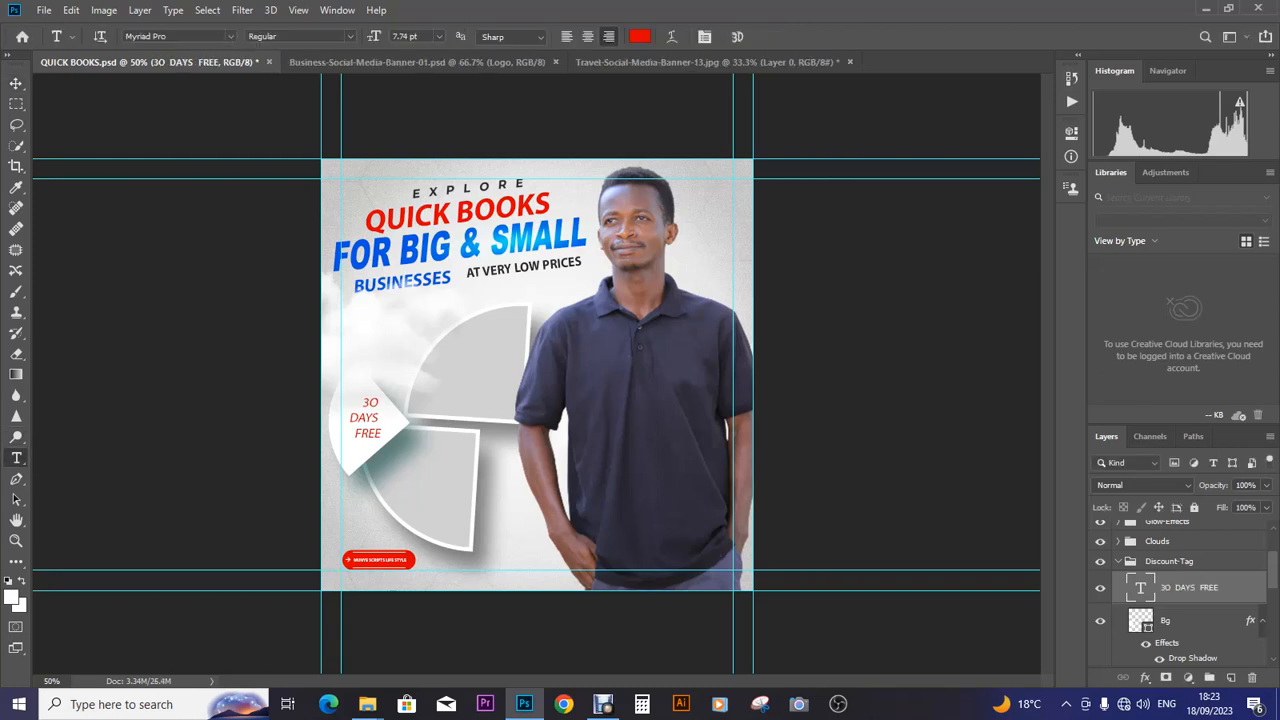
{"action": "left_click", "coordinate": [374, 406]}
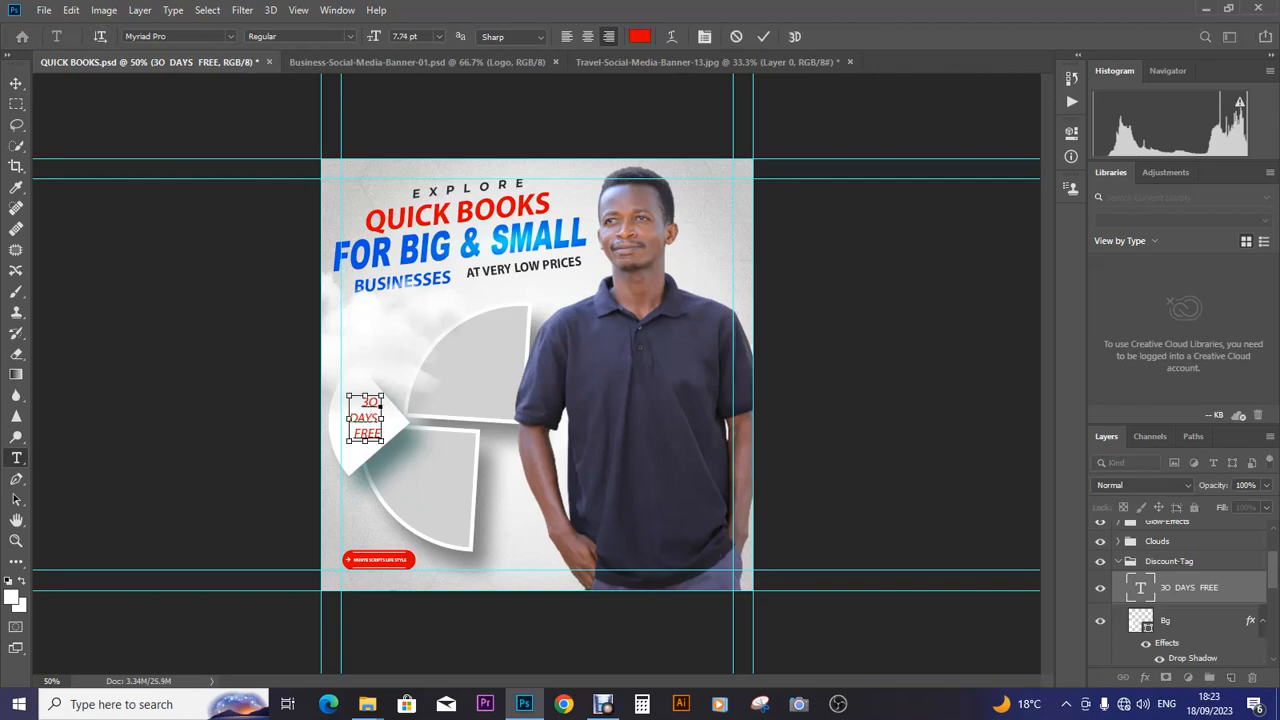
{"action": "key", "text": "ctrl+a"}
{"action": "left_click", "coordinate": [588, 36]}
{"action": "left_click", "coordinate": [16, 84]}
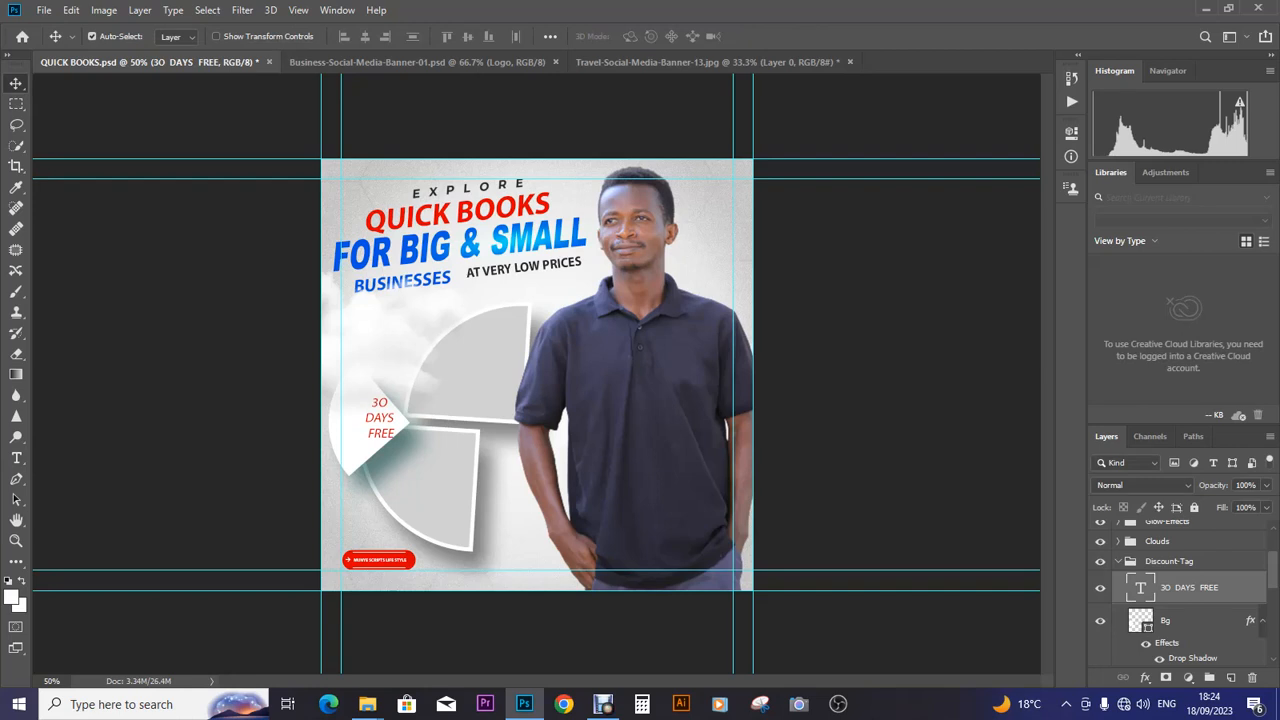
- Redo the line break before FREE and nudge the tag text left
{"action": "left_click", "coordinate": [16, 457]}
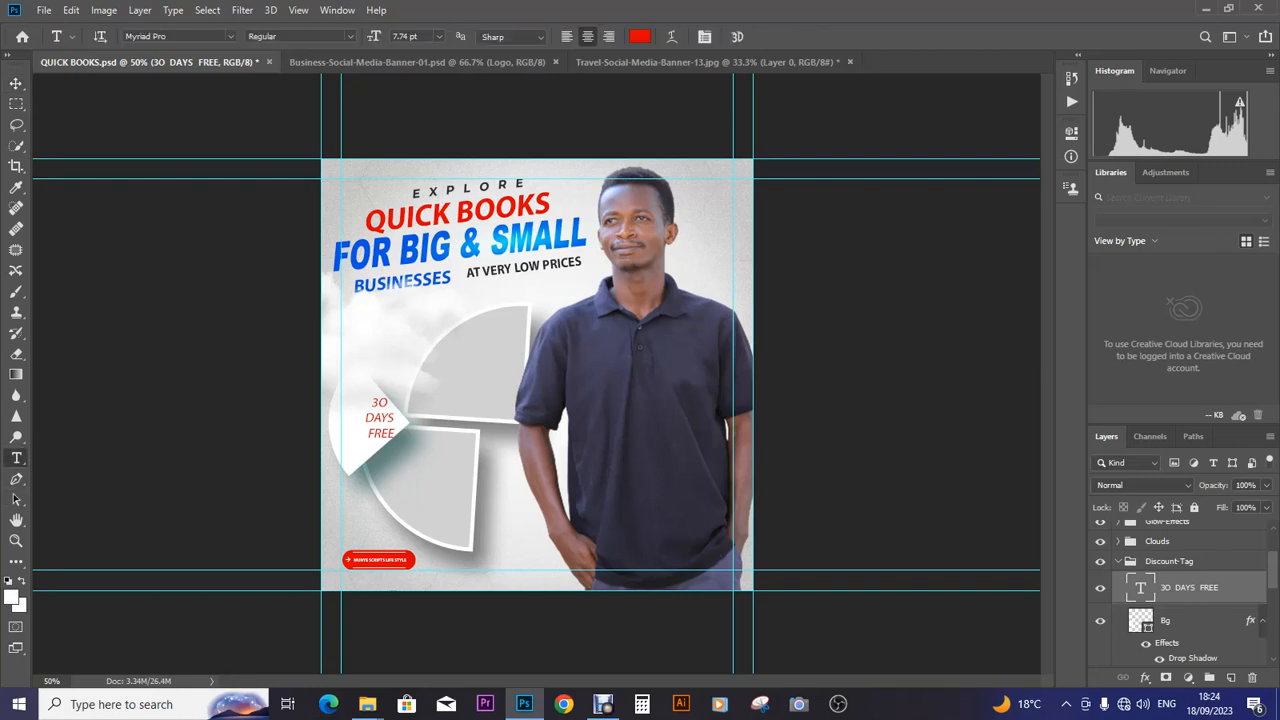
{"action": "left_click", "coordinate": [380, 415]}
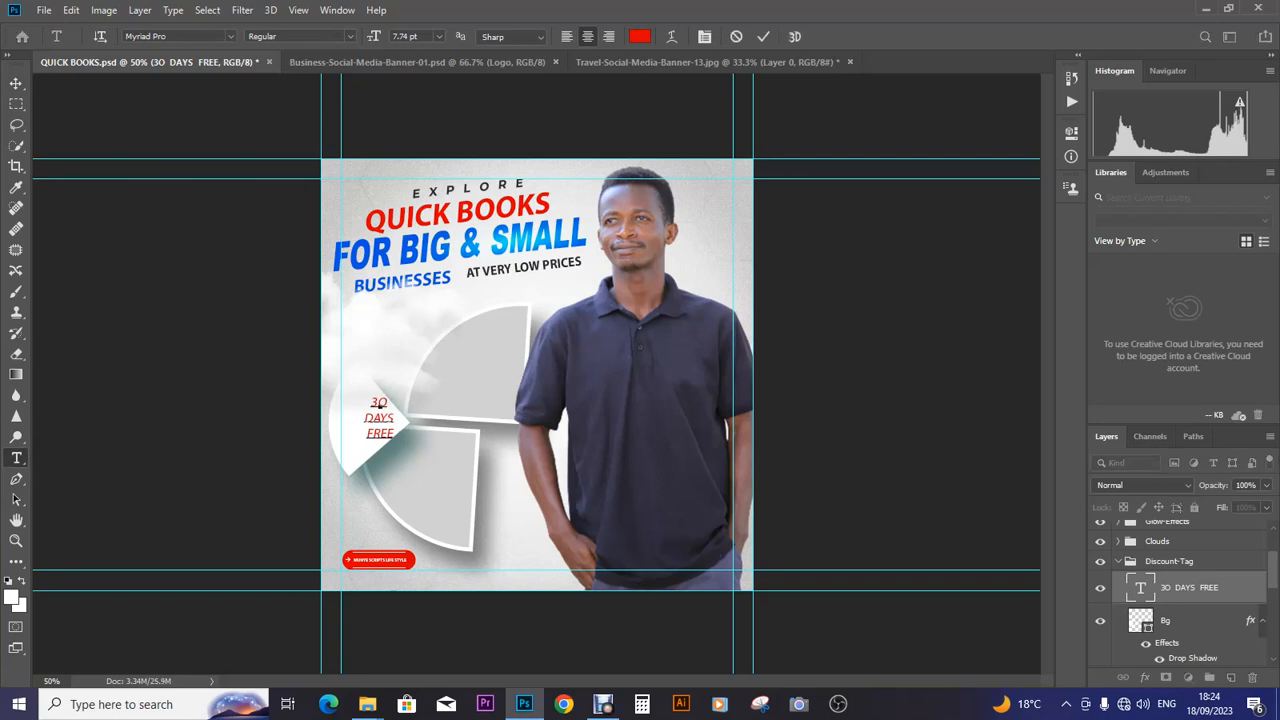
{"action": "key", "text": "BackSpace"}
{"action": "key", "text": "Return"}
{"action": "left_click", "coordinate": [16, 83]}
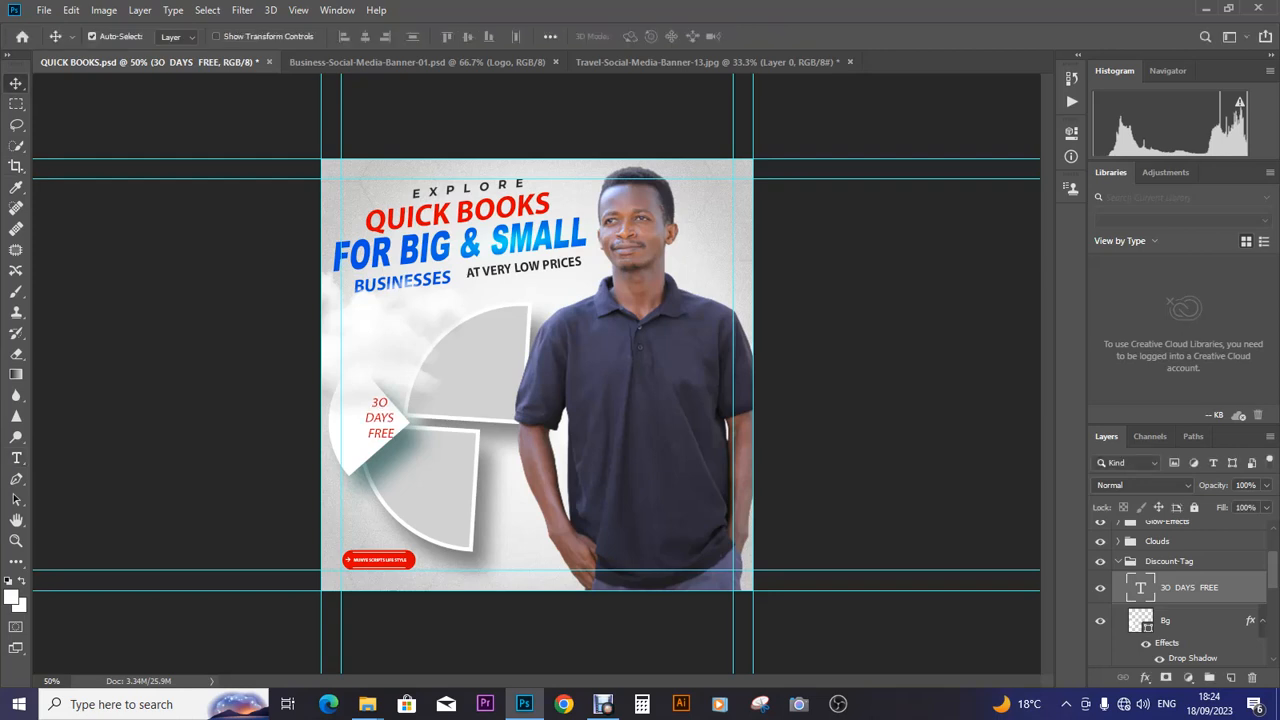
{"action": "key", "text": "ctrl"}
{"action": "key", "text": "Left"}
{"action": "key", "text": "Left"}
{"action": "key", "text": "Left"}
{"action": "key", "text": "Left"}
{"action": "key", "text": "Left"}
{"action": "key", "text": "Left"}
{"action": "key", "text": "Left"}
{"action": "key", "text": "Left"}
{"action": "key", "text": "Left"}
{"action": "key", "text": "Left"}
{"action": "key", "text": "Left"}
{"action": "key", "text": "Left"}
{"action": "key", "text": "Left"}
{"action": "key", "text": "Left"}
{"action": "key", "text": "Left"}
{"action": "key", "text": "Left"}
{"action": "key", "text": "Left"}
{"action": "key", "text": "Left"}
{"action": "key", "text": "Left"}
{"action": "key", "text": "Left"}
{"action": "key", "text": "Left"}
{"action": "key", "text": "Left"}
{"action": "key", "text": "Left"}
{"action": "key", "text": "Left"}
{"action": "key", "text": "Left"}
{"action": "key", "text": "Left"}
{"action": "key", "text": "Left"}
{"action": "key", "text": "Left"}
{"action": "key", "text": "Left"}
{"action": "key", "text": "Left"}
{"action": "key", "text": "Left"}
{"action": "key", "text": "Left"}
{"action": "key", "text": "Left"}
{"action": "key", "text": "Left"}
{"action": "key", "text": "Left"}
{"action": "key", "text": "Left"}
{"action": "key", "text": "Left"}
{"action": "key", "text": "Left"}
- Select all the 30 DAYS FREE text to change its font
{"action": "key", "text": "t"}
{"action": "left_click", "coordinate": [354, 409]}
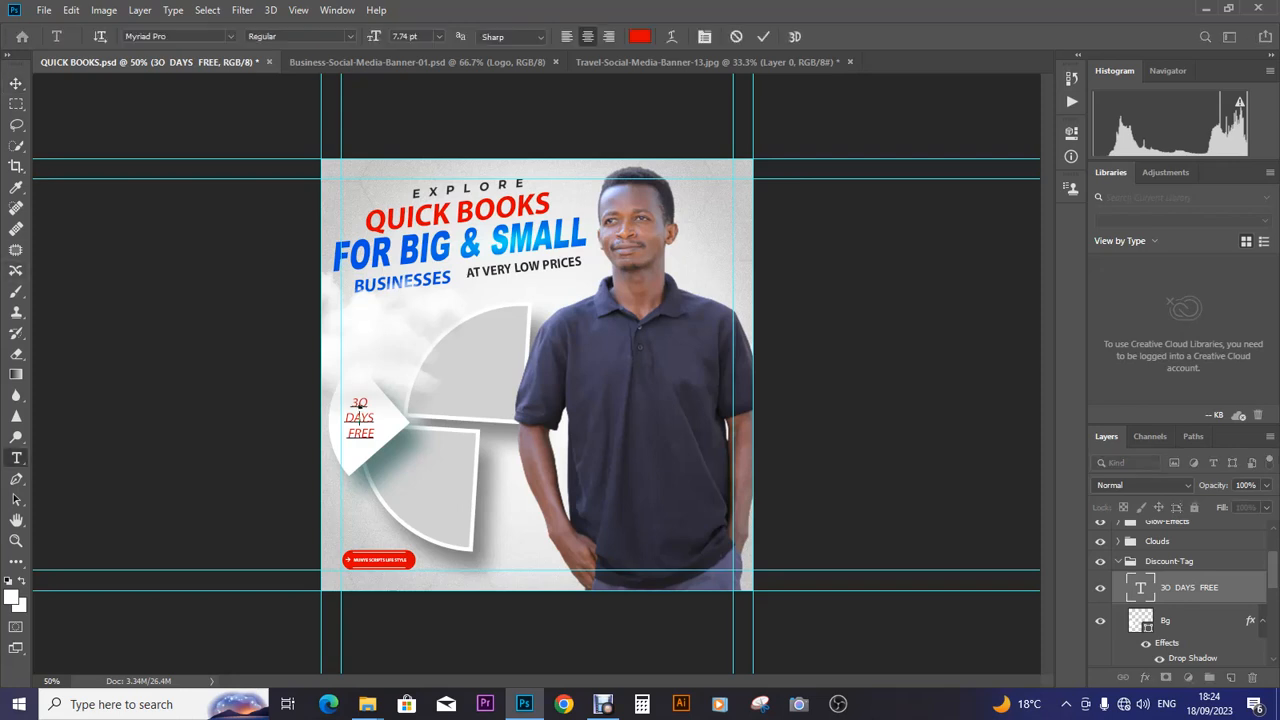
{"action": "key", "text": "ctrl+a"}
{"action": "left_click", "coordinate": [147, 36]}
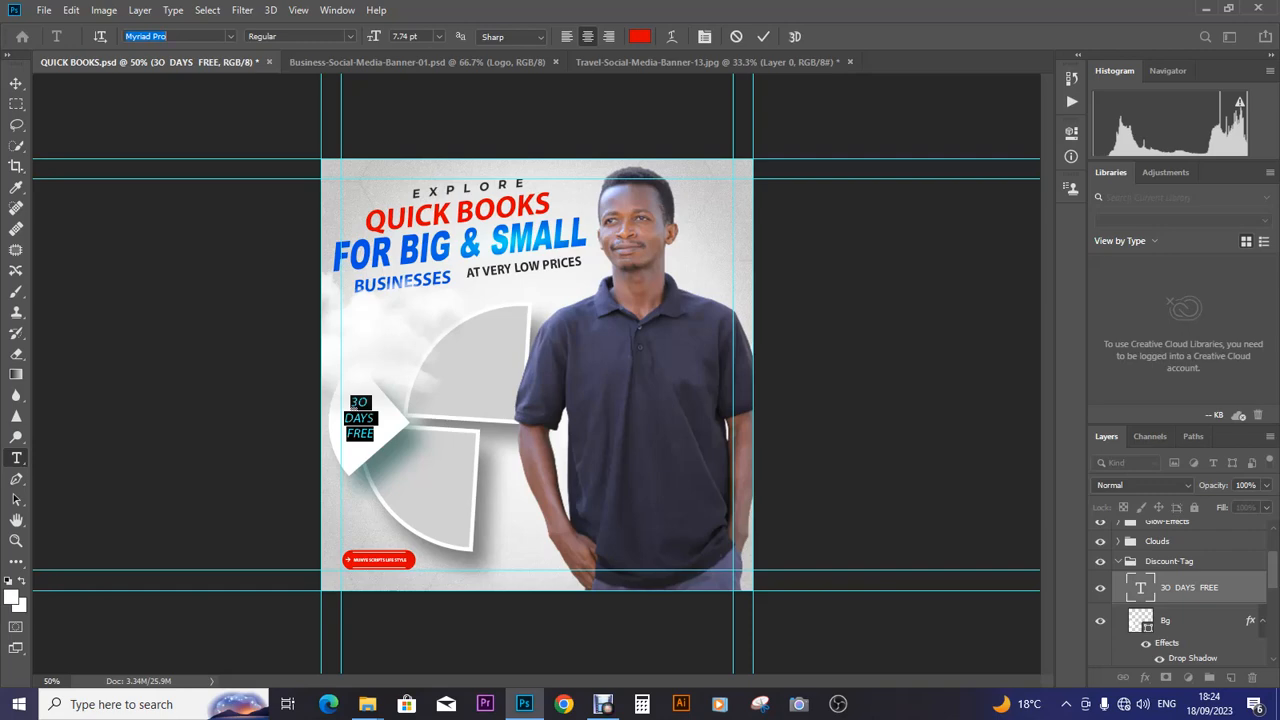
- Set the tag text font to Arial
{"action": "type", "text": "Ag"}
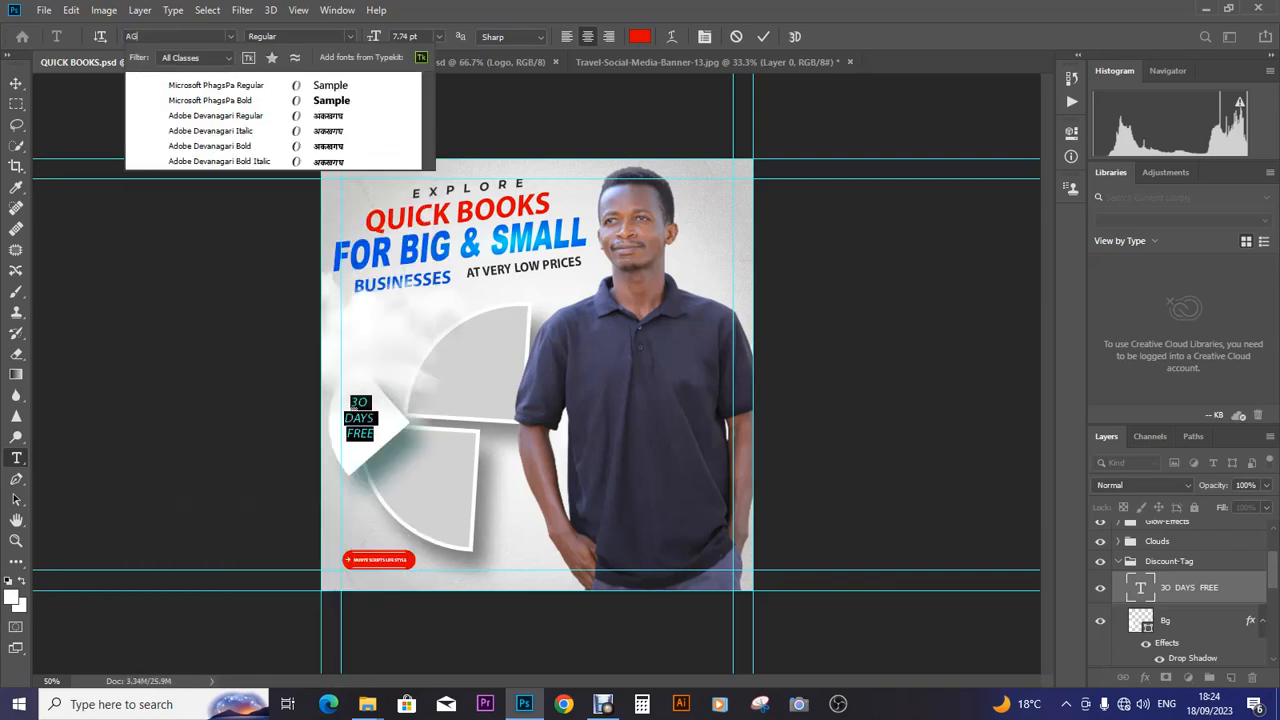
{"action": "type", "text": "E"}
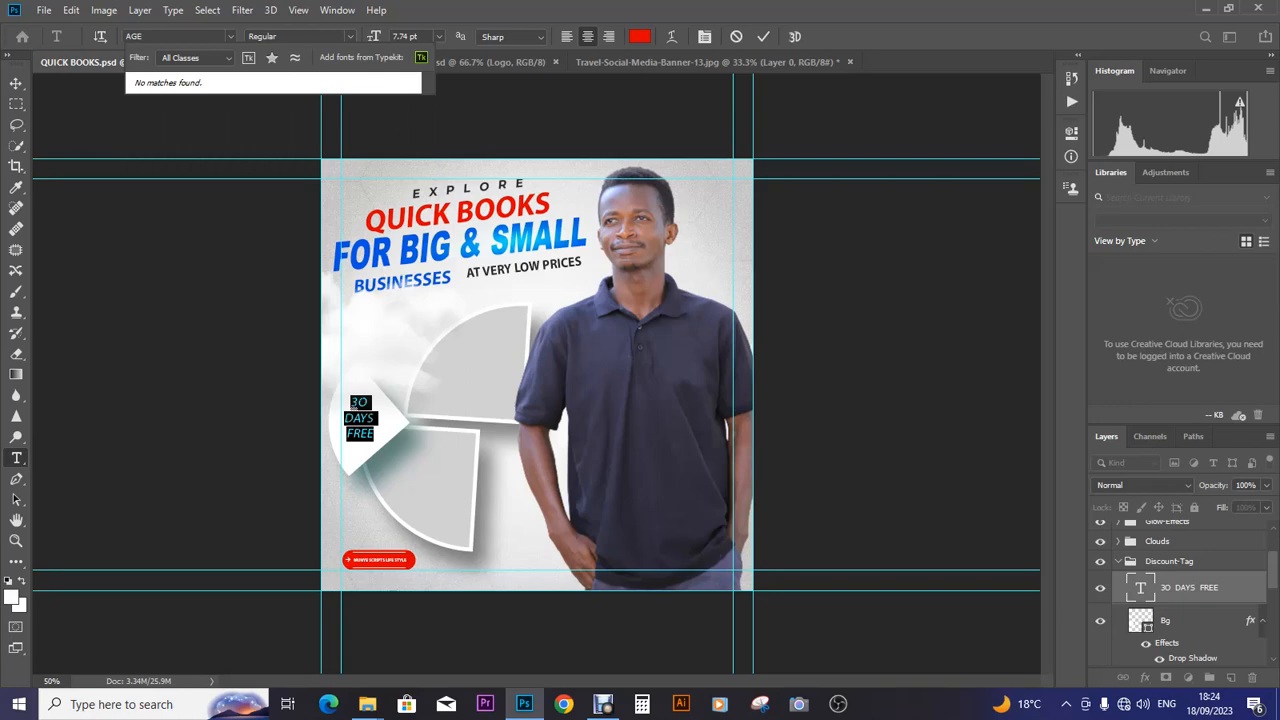
{"action": "key", "text": "BackSpace"}
{"action": "key", "text": "BackSpace"}
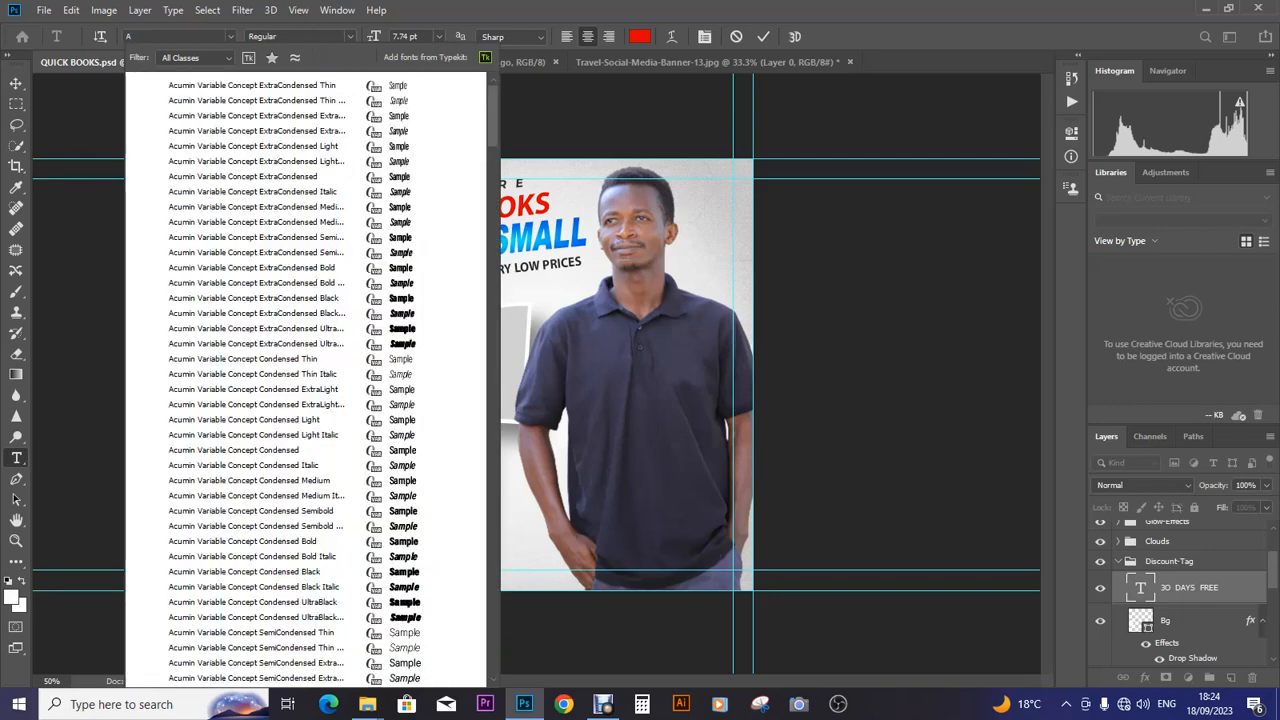
{"action": "type", "text": "RIAL"}
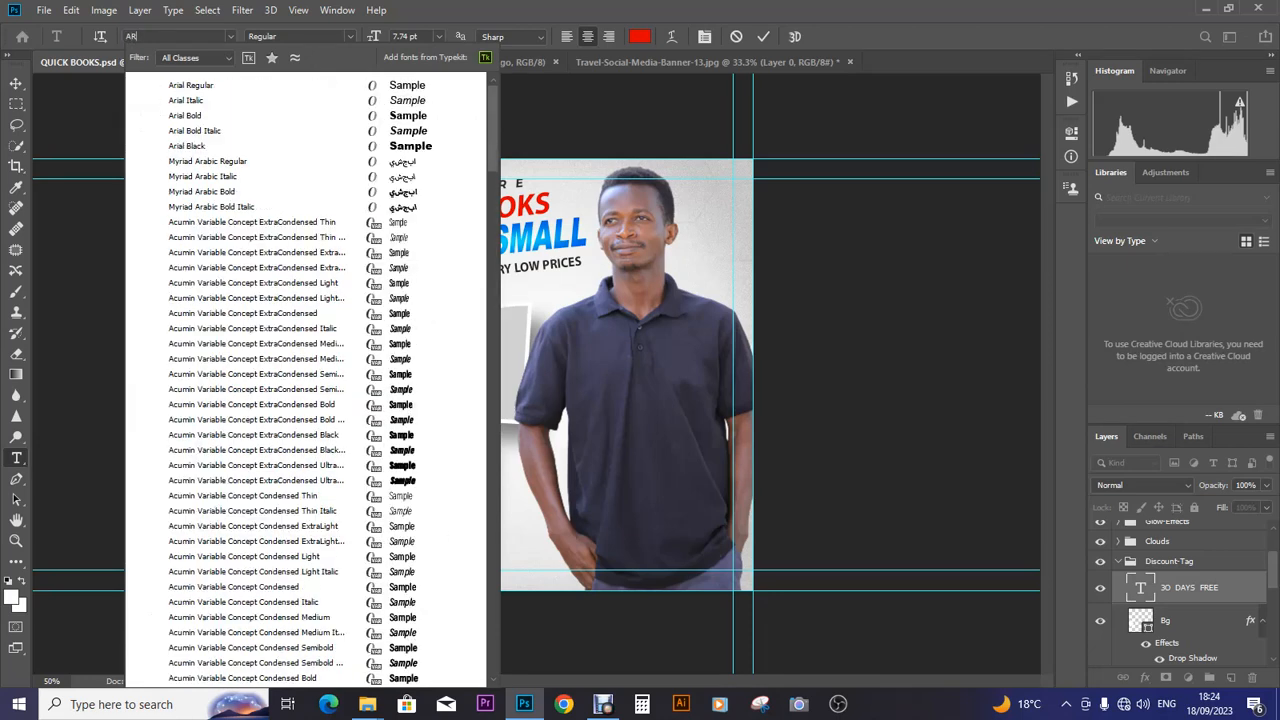
{"action": "key", "text": "Return"}
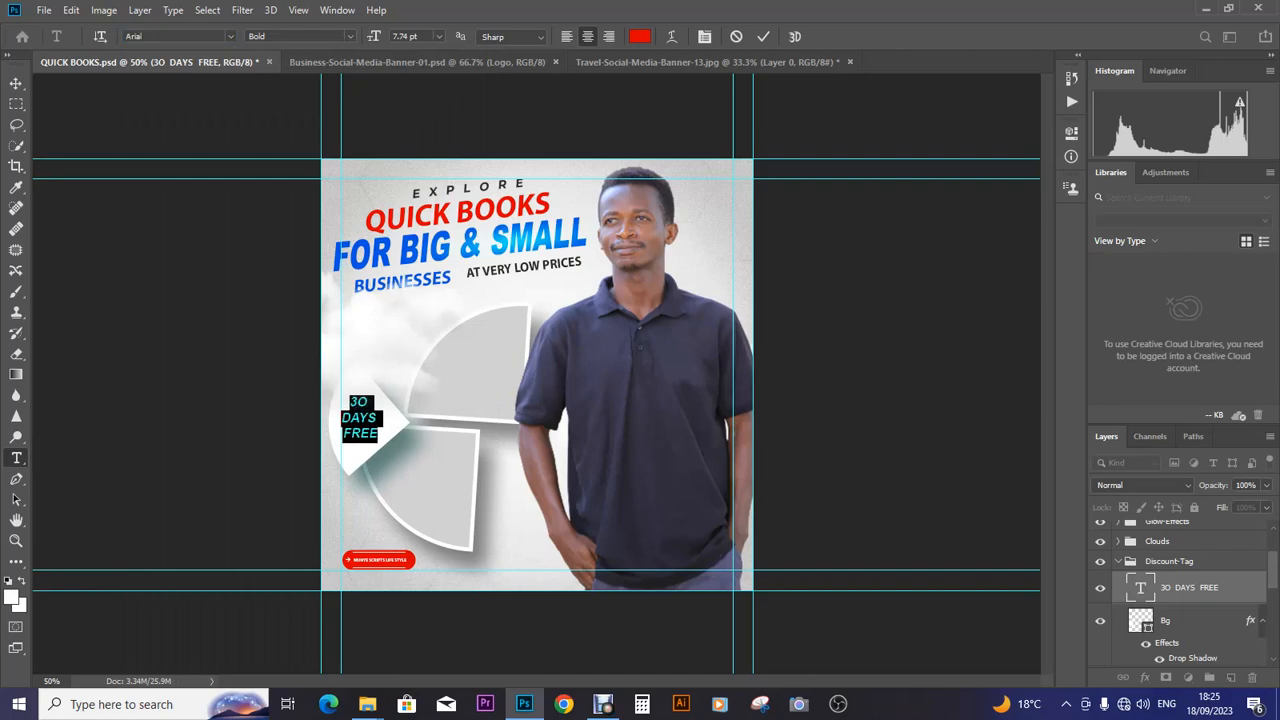
{"action": "left_click", "coordinate": [230, 37]}
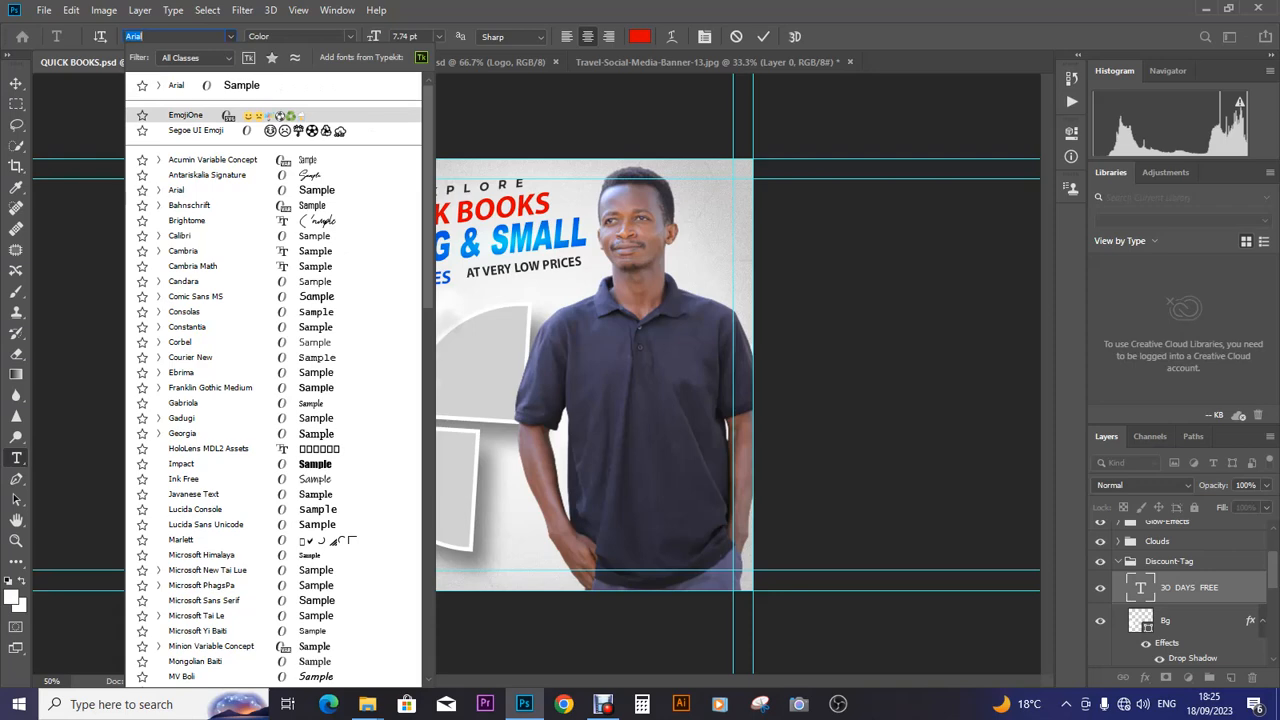
{"action": "left_click", "coordinate": [186, 115]}
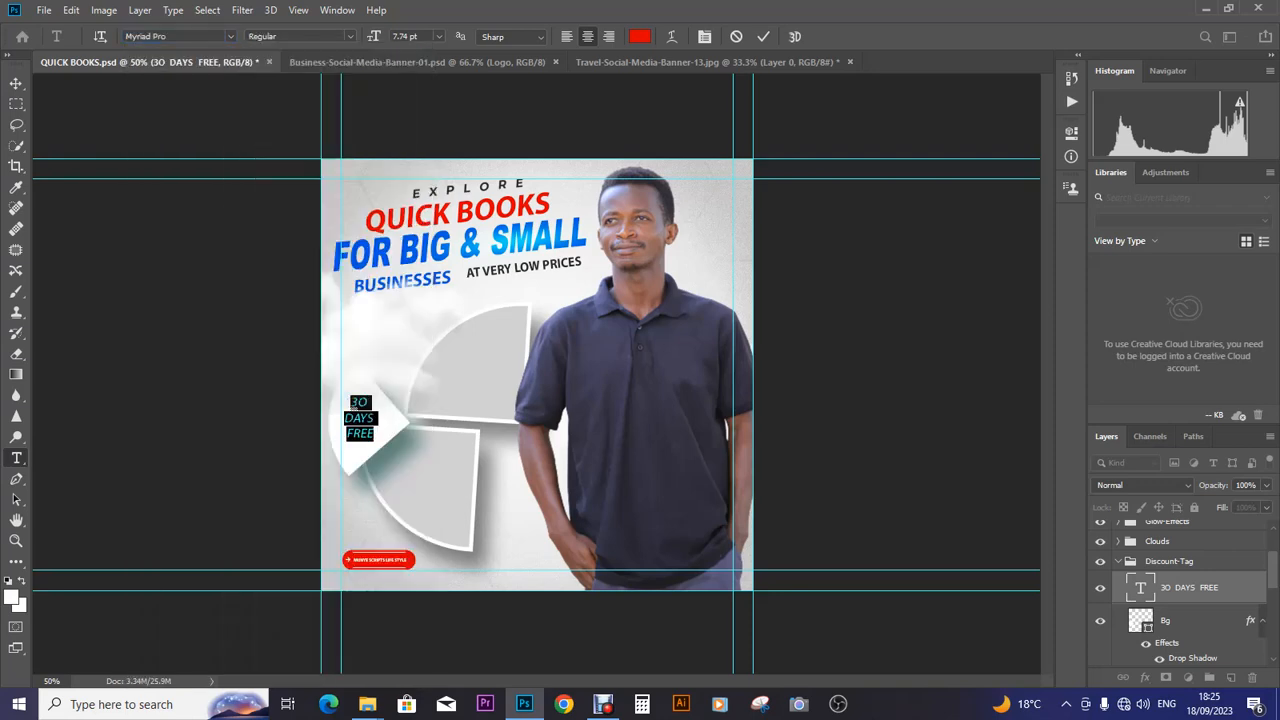
- Switch the tag text to Arial Black and reselect it to check
{"action": "left_click", "coordinate": [148, 36]}
{"action": "type", "text": "ARIAL"}
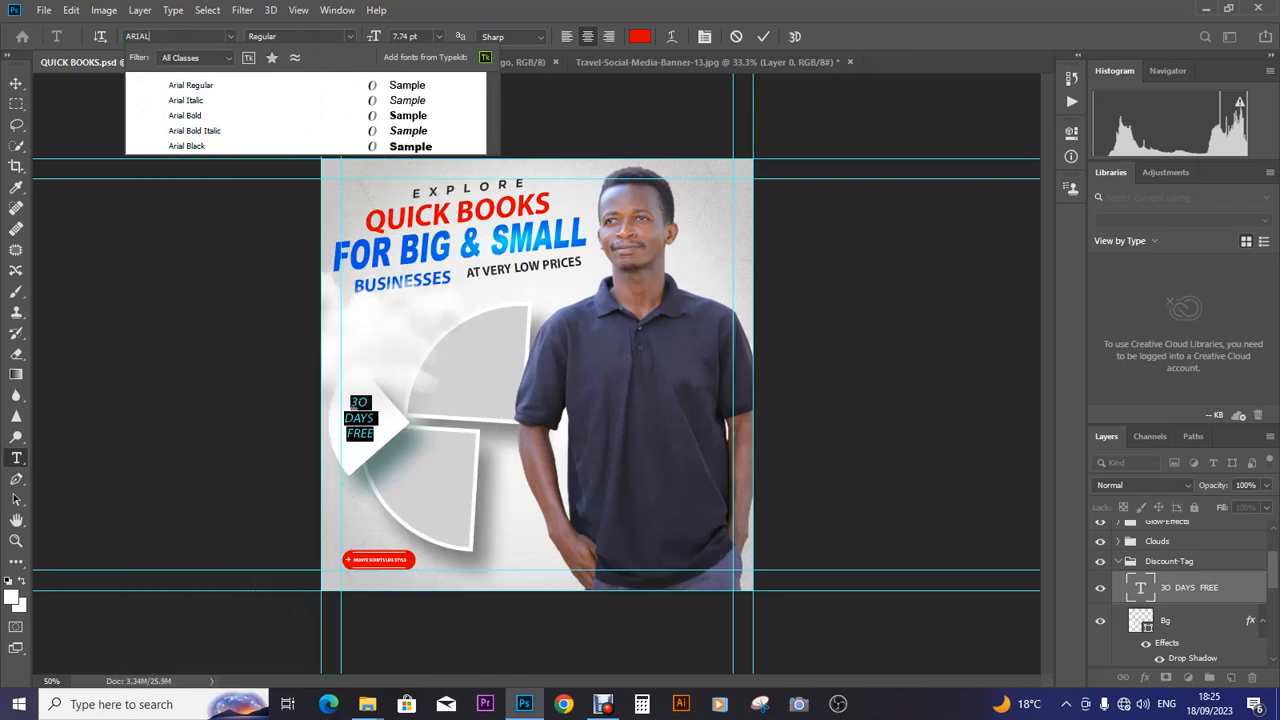
{"action": "key", "text": "Down"}
{"action": "key", "text": "Down"}
{"action": "key", "text": "Down"}
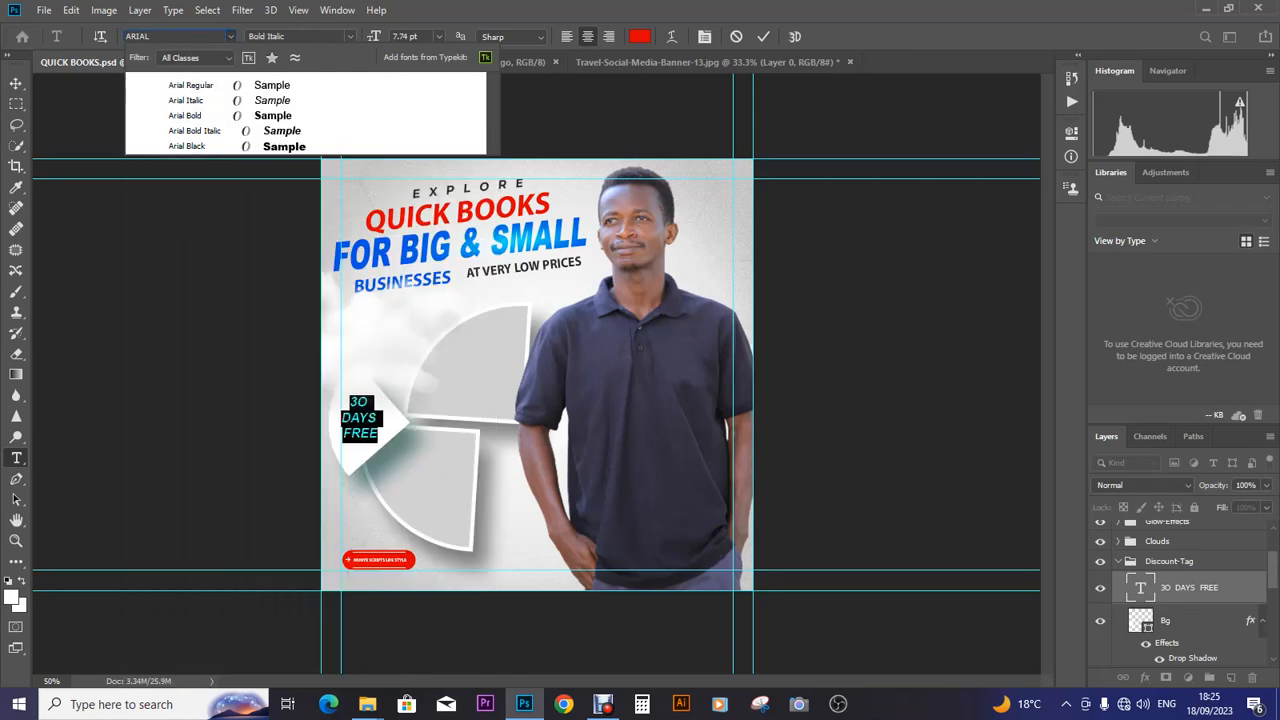
{"action": "key", "text": "Down"}
{"action": "key", "text": "Return"}
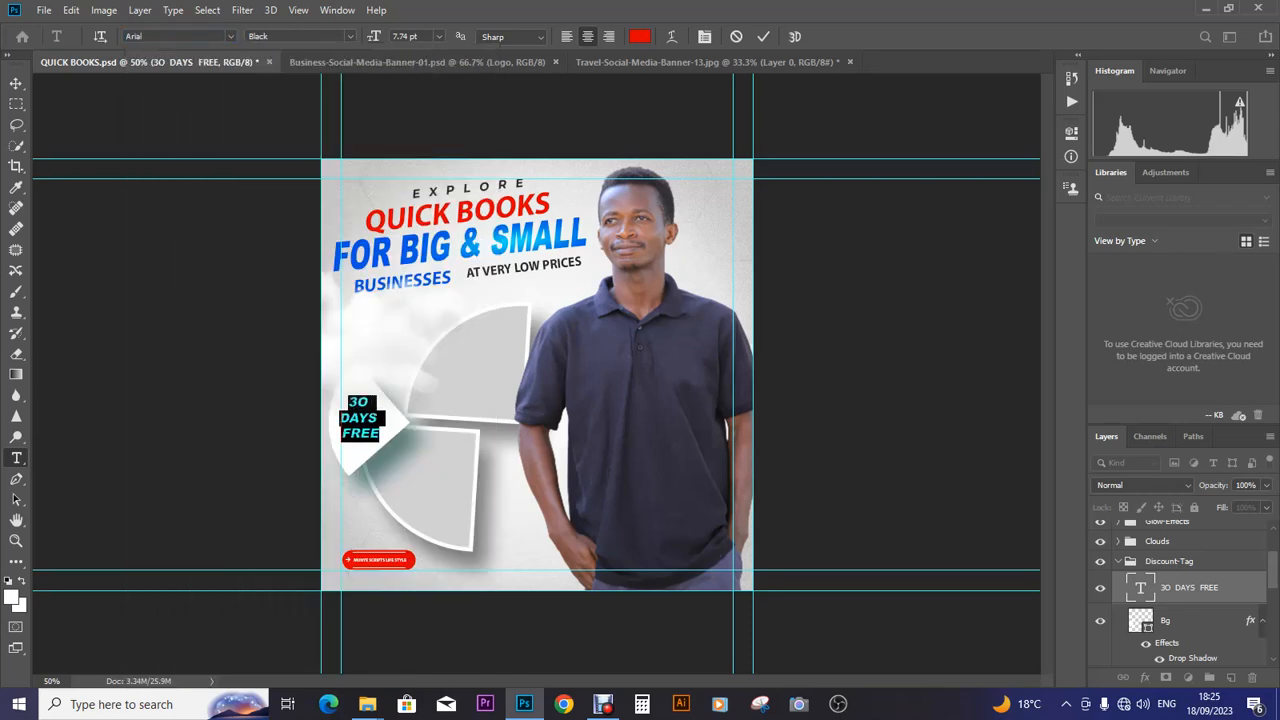
{"action": "left_click", "coordinate": [365, 402]}
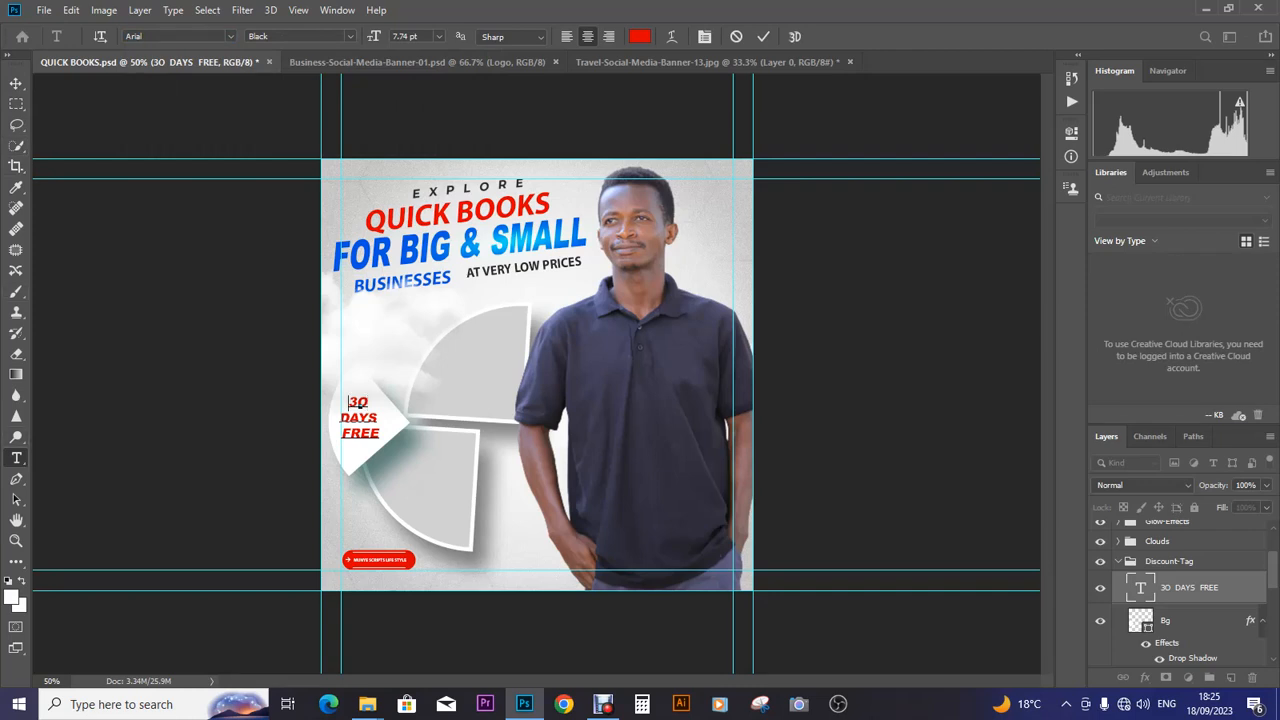
{"action": "left_click_drag", "start_coordinate": [348, 401], "coordinate": [381, 437]}
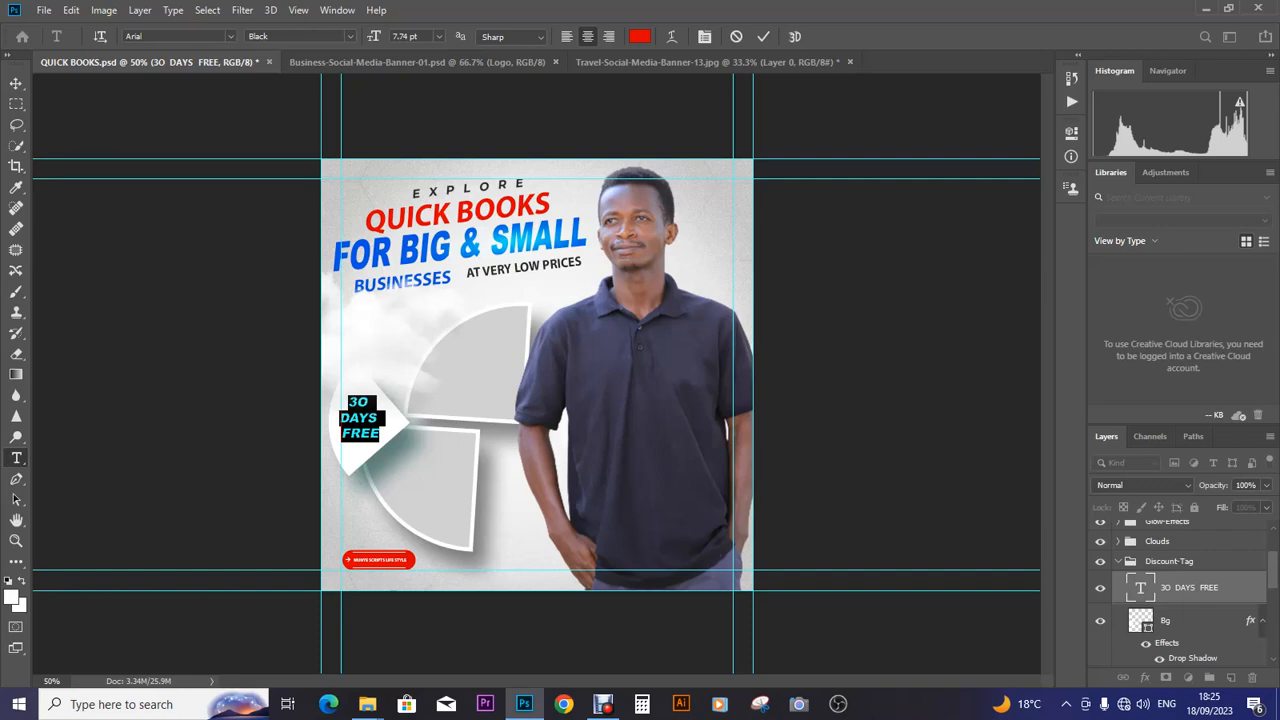
- Change the 30 DAYS FREE text colour to deep purple #621f95 and commit the edit
{"action": "left_click", "coordinate": [639, 36]}
{"action": "left_click", "coordinate": [545, 193]}
{"action": "left_click", "coordinate": [650, 194]}
{"action": "type", "text": "6e0abc"}
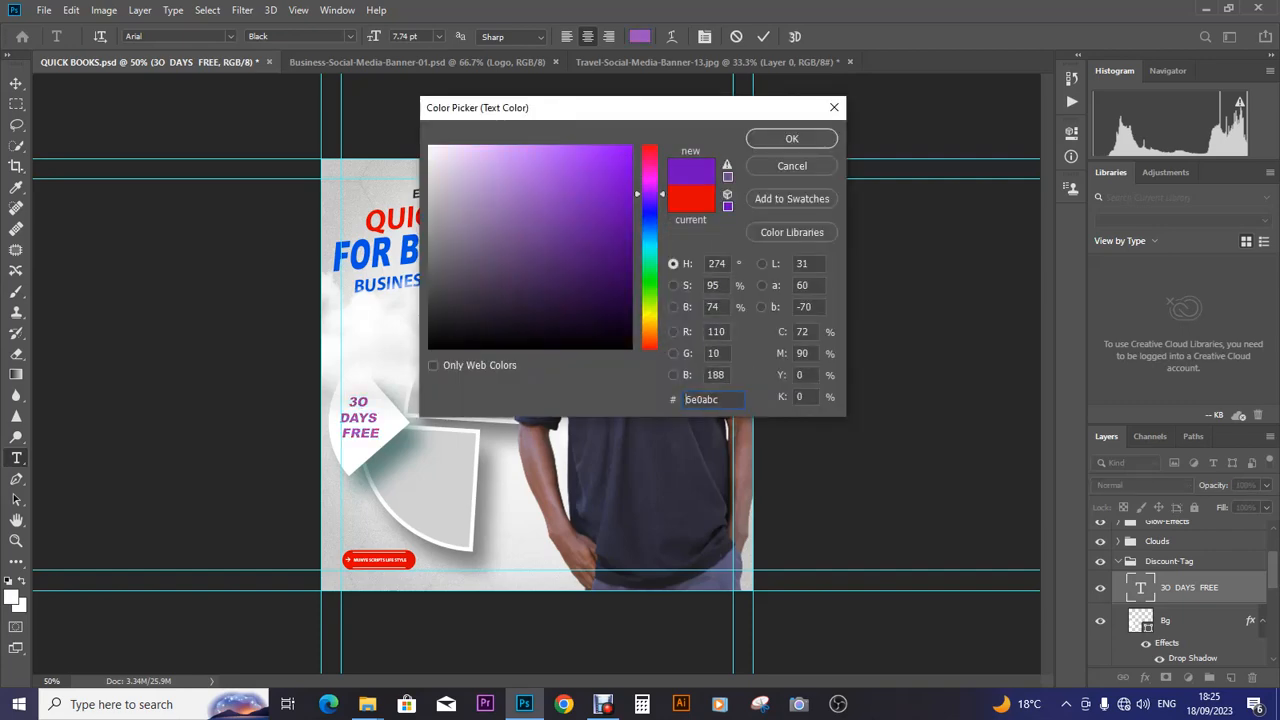
{"action": "key", "text": "ctrl+a"}
{"action": "type", "text": "621f95"}
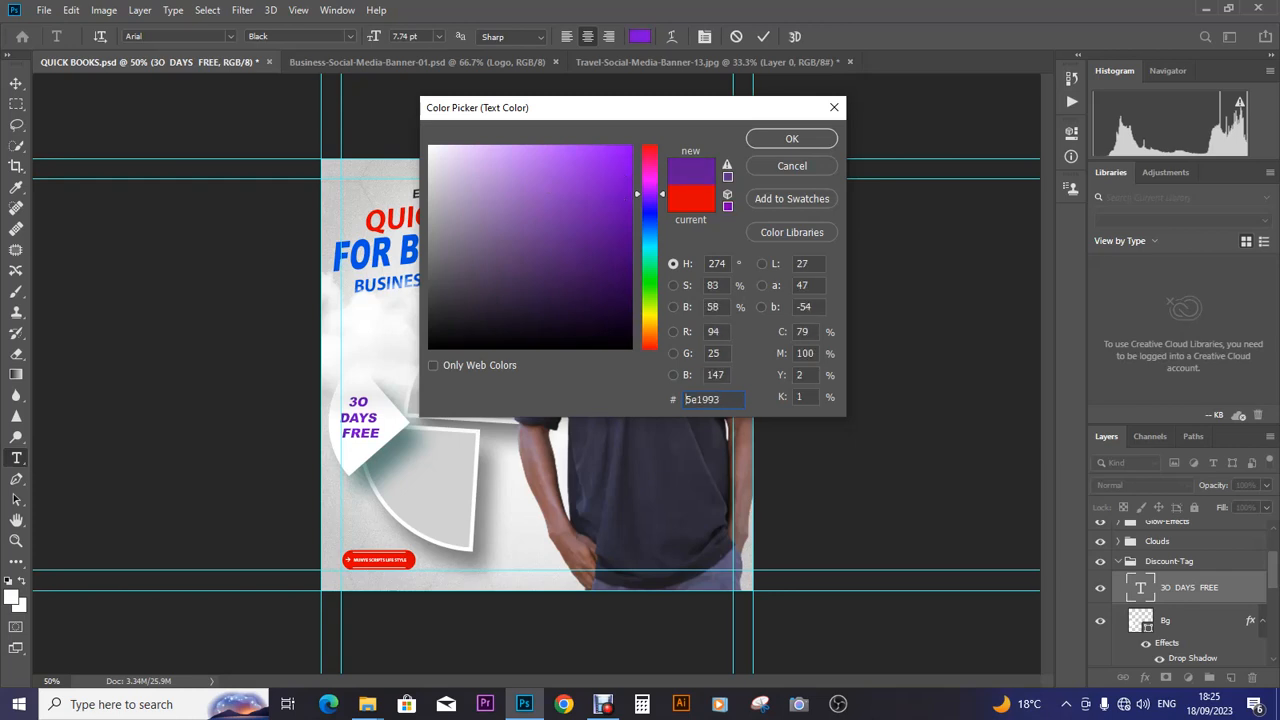
{"action": "key", "text": "Return"}
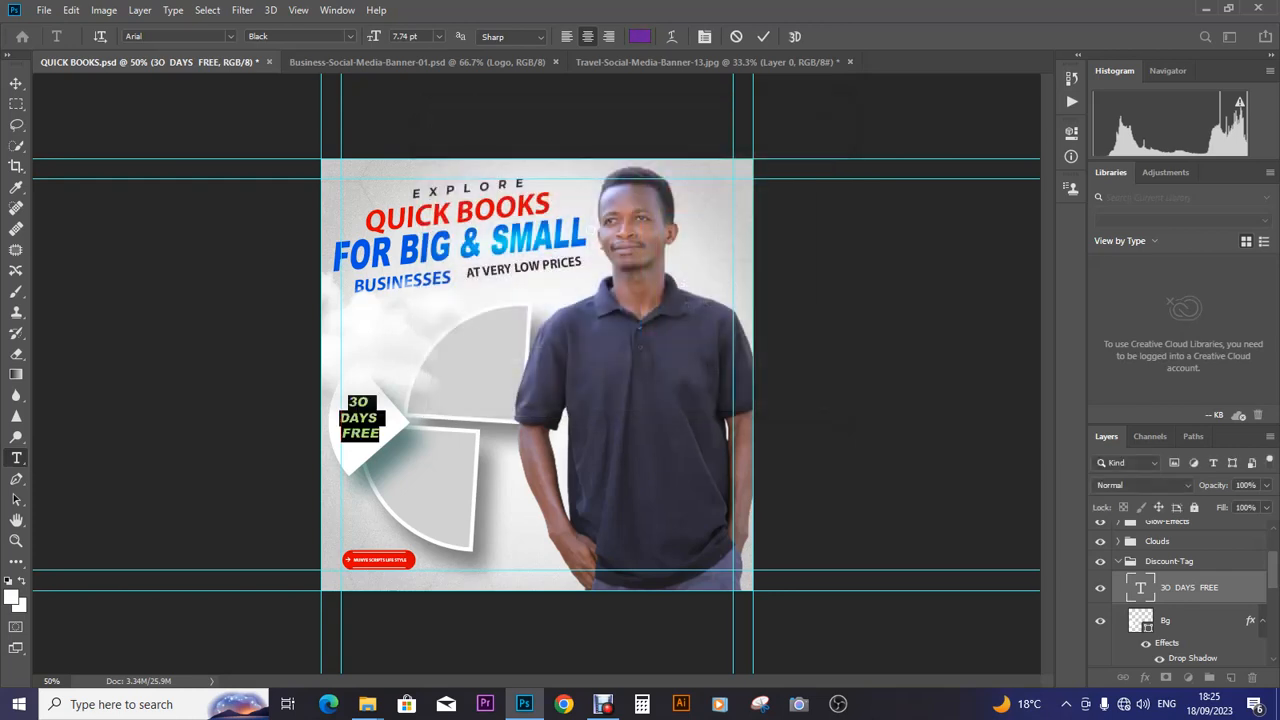
{"action": "key", "text": "ctrl+Return"}
{"action": "key", "text": "v"}
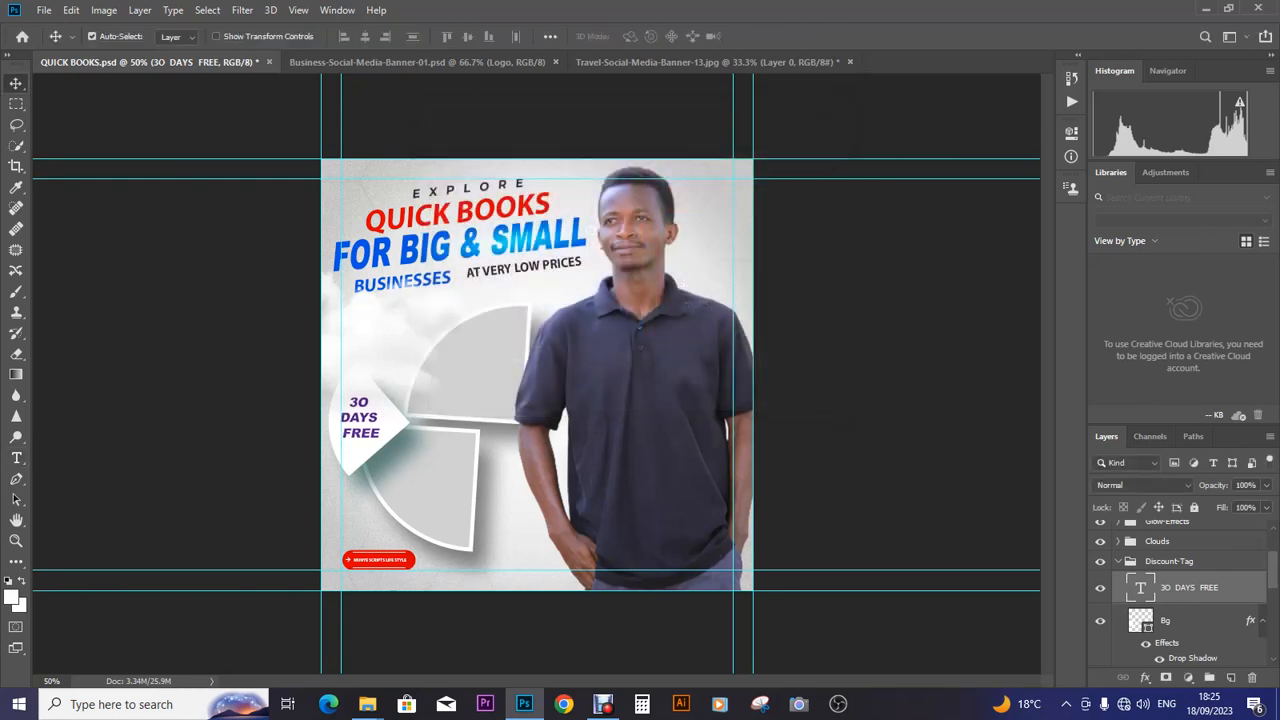
- Scale the 30 DAYS FREE tag text up slightly, to about 107%
{"action": "key", "text": "ctrl+t"}
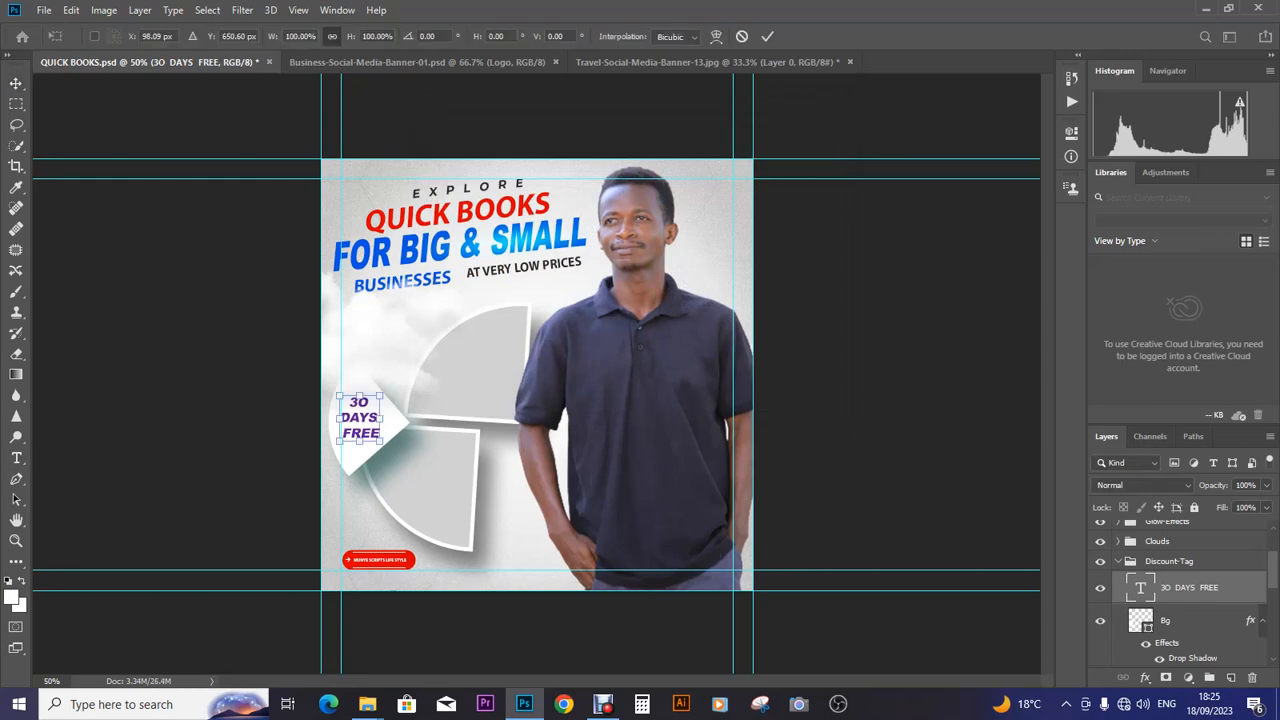
{"action": "left_click_drag", "start_coordinate": [360, 441], "coordinate": [360, 446]}
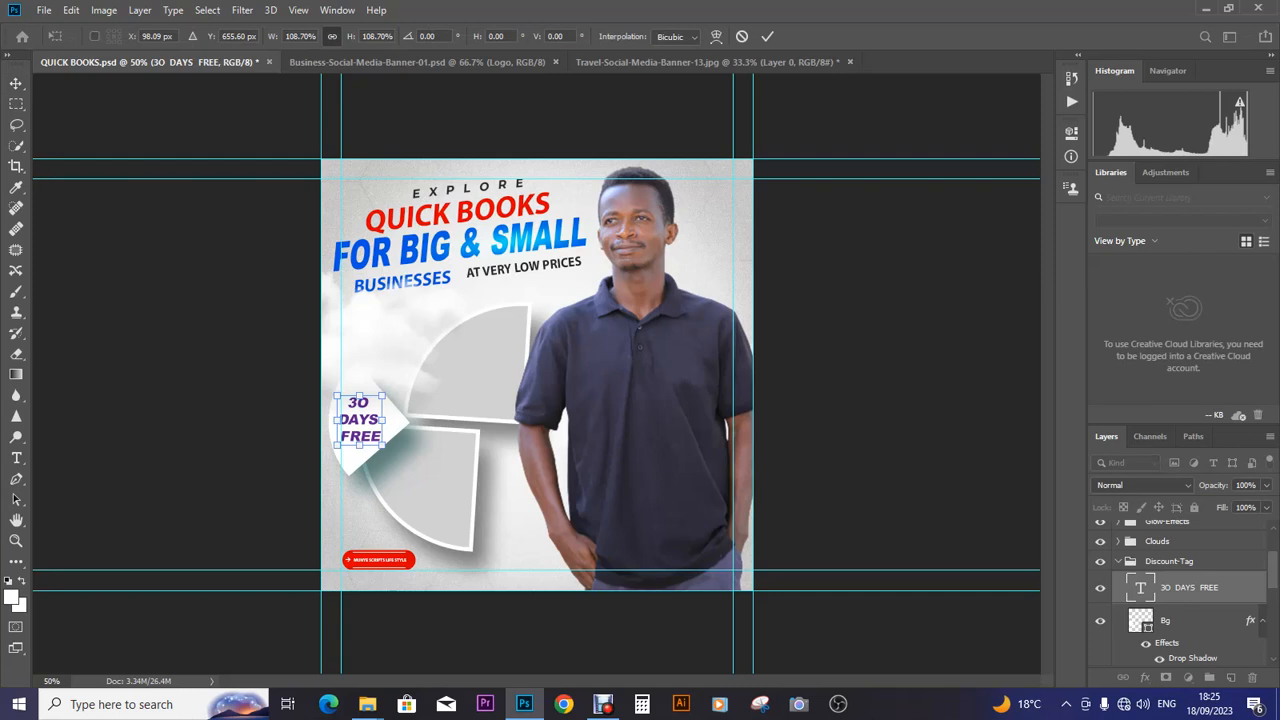
{"action": "key", "text": "Return"}
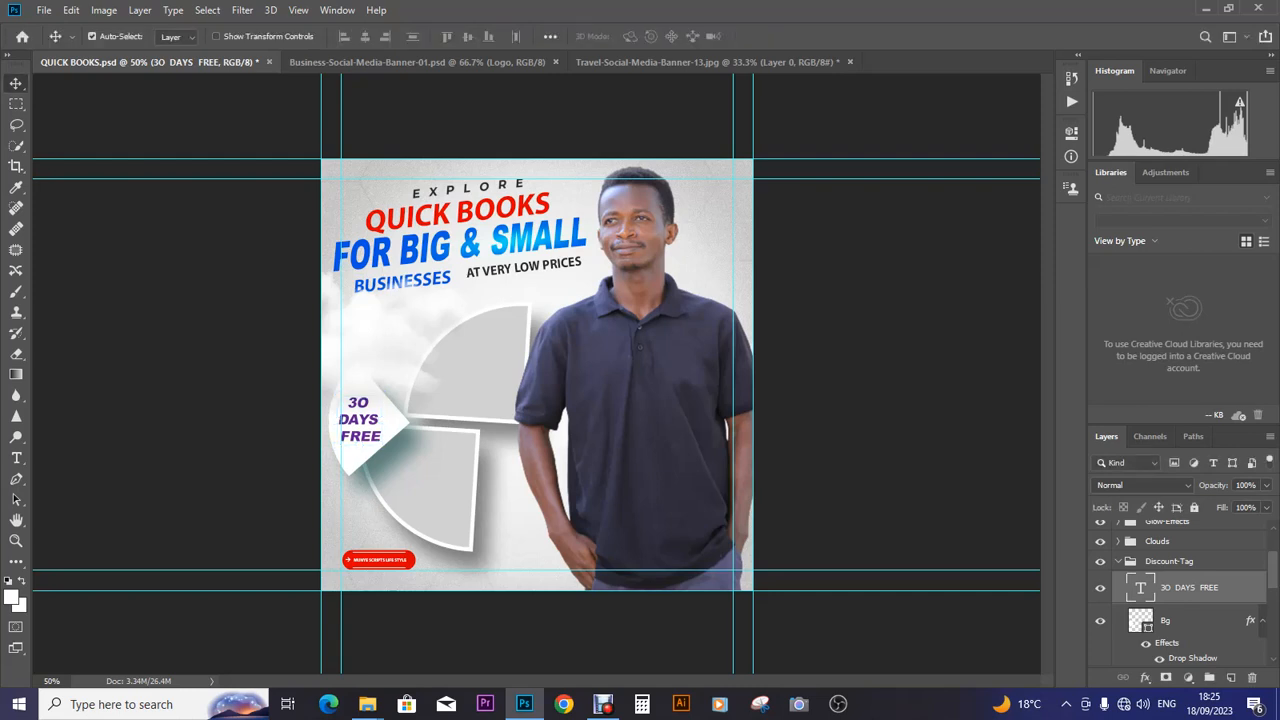
- Expand the Clouds group and toggle its visibility to compare the banner with and without clouds
{"action": "scroll", "coordinate": [1180, 595], "scroll_direction": "up", "scroll_amount": 2}
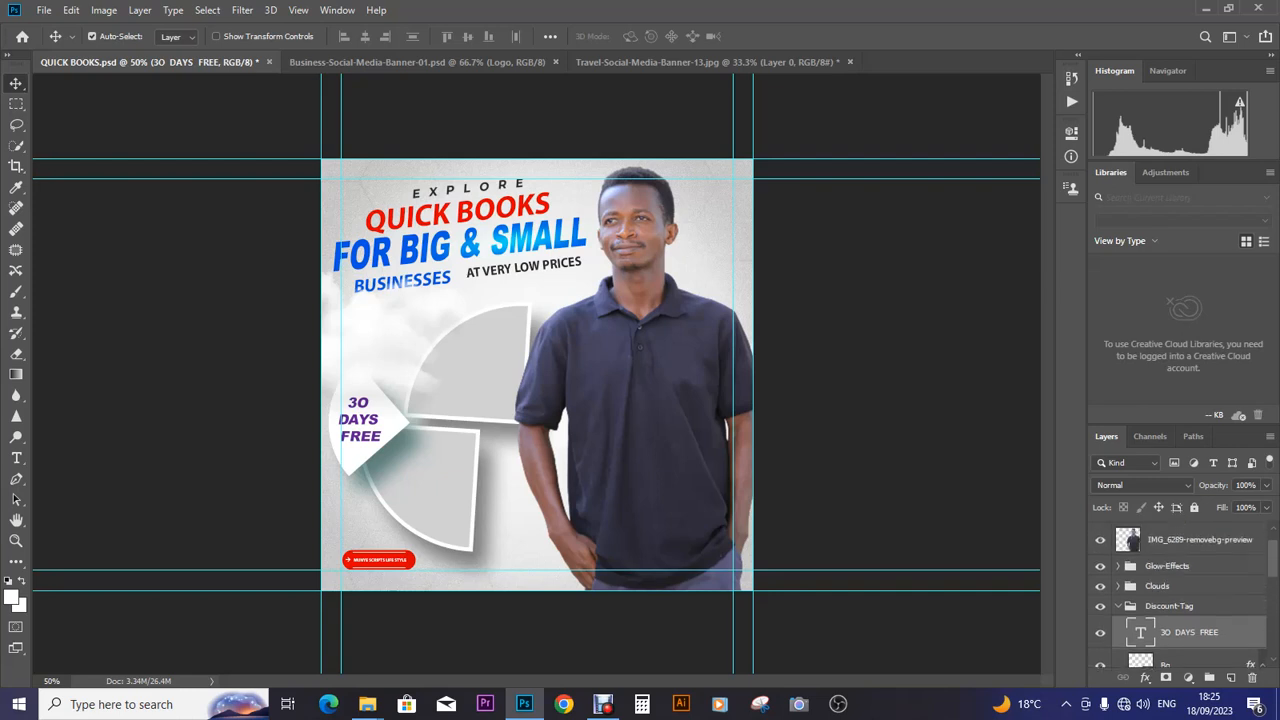
{"action": "left_click", "coordinate": [1118, 586]}
{"action": "left_click", "coordinate": [1100, 587]}
{"action": "left_click", "coordinate": [1100, 587]}
{"action": "left_click", "coordinate": [1100, 587]}
{"action": "left_click", "coordinate": [1100, 587]}
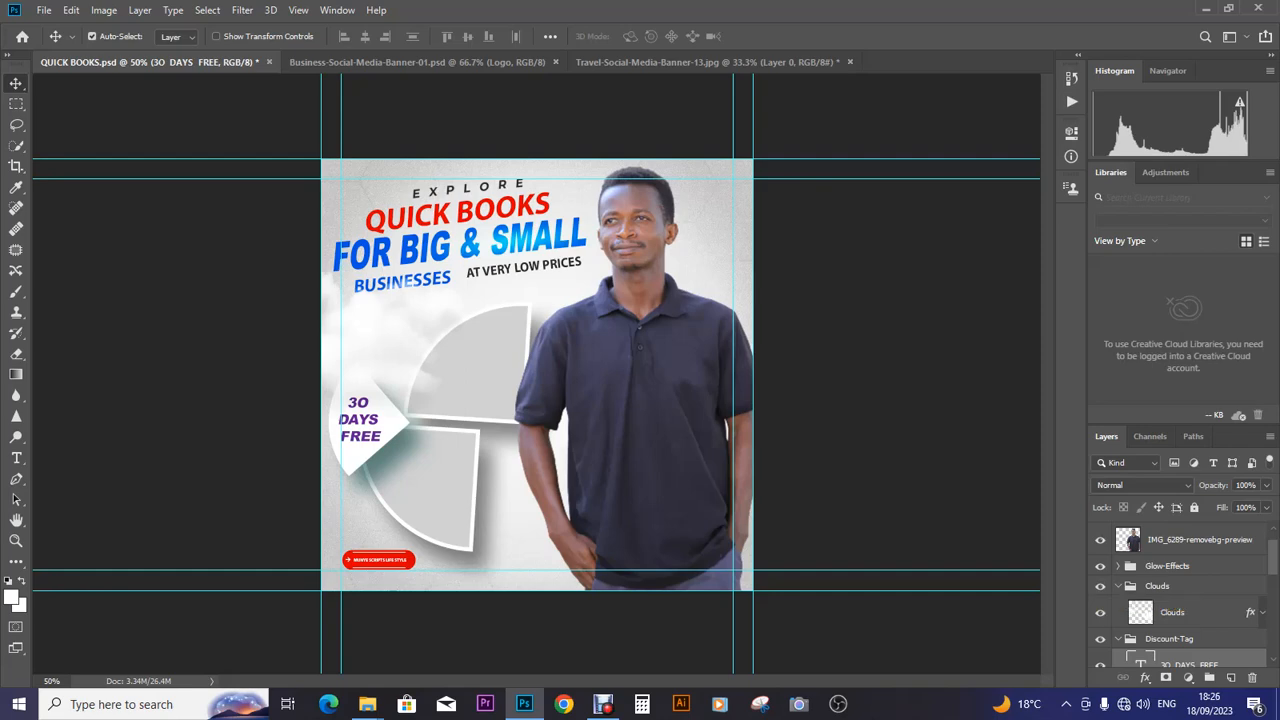
- Nudge the Clouds layer up behind BUSINESSES and save QUICK BOOKS.psd
{"action": "left_click", "coordinate": [1173, 612]}
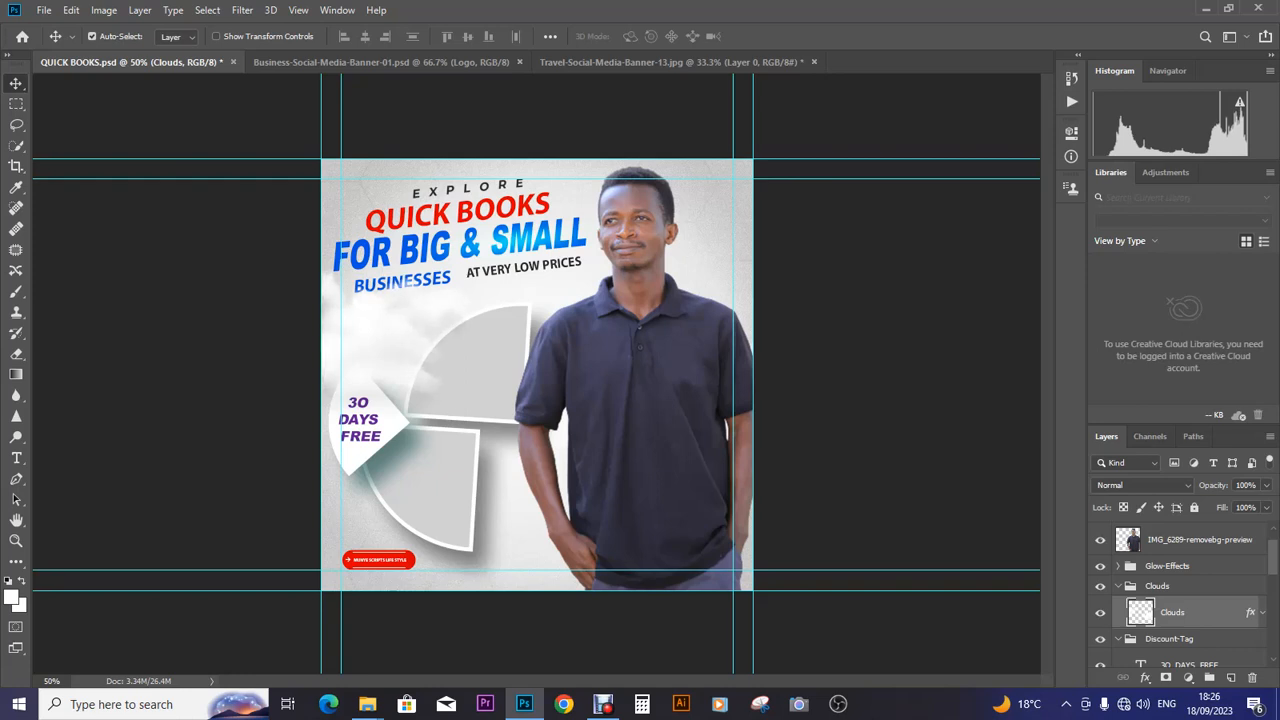
{"action": "key", "text": "Up"}
{"action": "key", "text": "Up"}
{"action": "key", "text": "Up"}
{"action": "key", "text": "Up"}
{"action": "key", "text": "Up"}
{"action": "key", "text": "Up"}
{"action": "key", "text": "Up"}
{"action": "key", "text": "Up"}
{"action": "key", "text": "Up"}
{"action": "key", "text": "Up"}
{"action": "key", "text": "Up"}
{"action": "key", "text": "Up"}
{"action": "key", "text": "Up"}
{"action": "key", "text": "Up"}
{"action": "key", "text": "Up"}
{"action": "key", "text": "Up"}
{"action": "key", "text": "Up"}
{"action": "key", "text": "Up"}
{"action": "key", "text": "Up"}
{"action": "key", "text": "Up"}
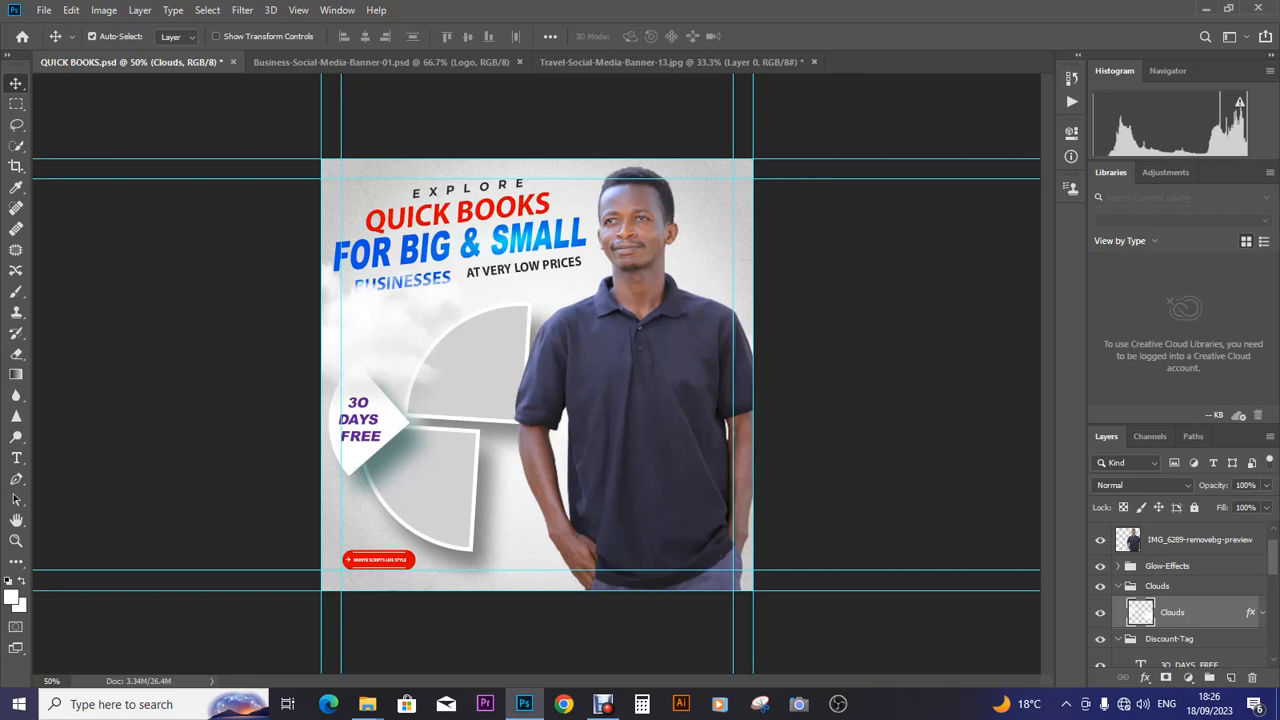
{"action": "key", "text": "ctrl+s"}
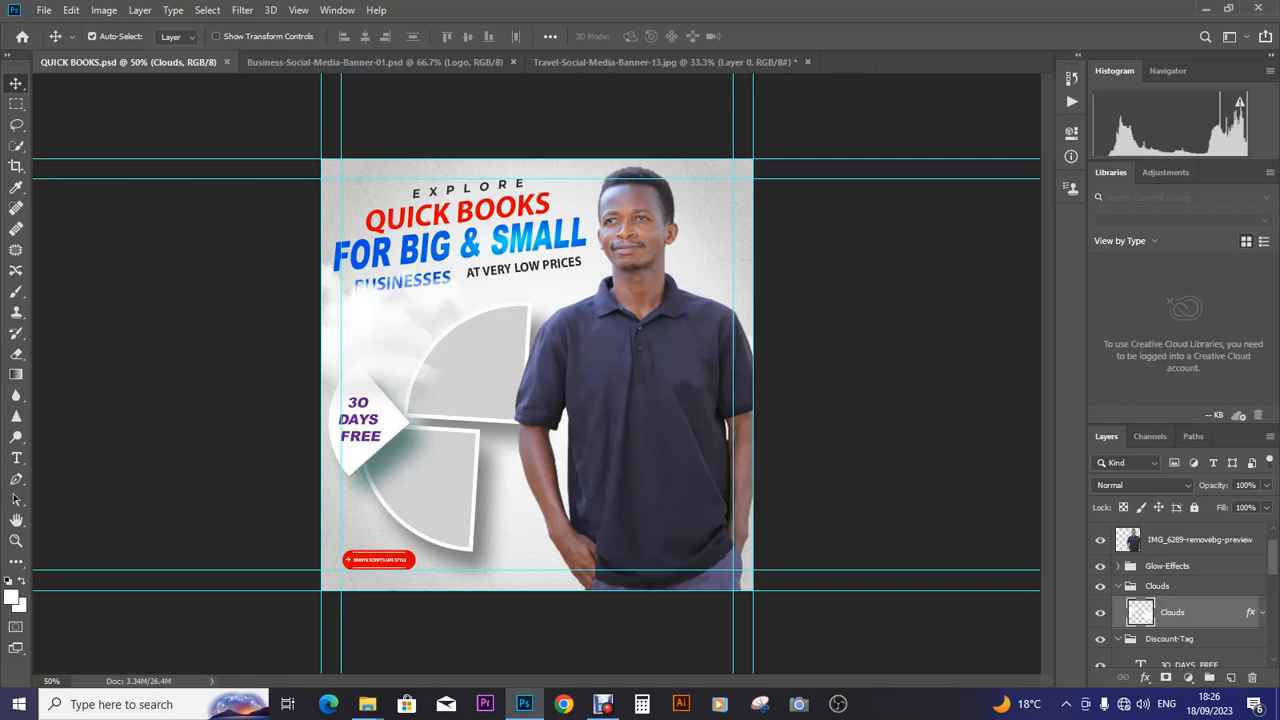
{"action": "scroll", "coordinate": [1185, 606], "scroll_direction": "down", "scroll_amount": 2}
{"action": "scroll", "coordinate": [1185, 606], "scroll_direction": "up", "scroll_amount": 3}
- Add a mask to IMG_6289 and paint out the man's hand and lower body with a 228 px soft brush
{"action": "left_click", "coordinate": [1198, 570]}
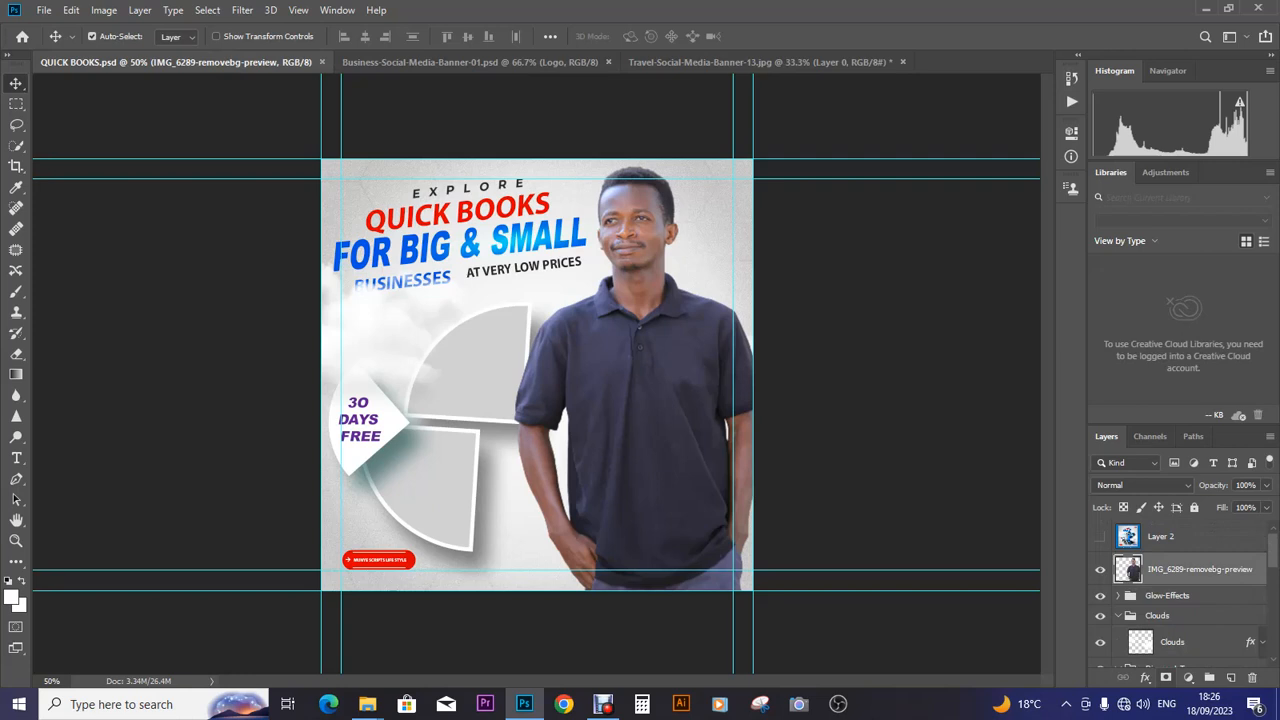
{"action": "left_click", "coordinate": [1166, 678]}
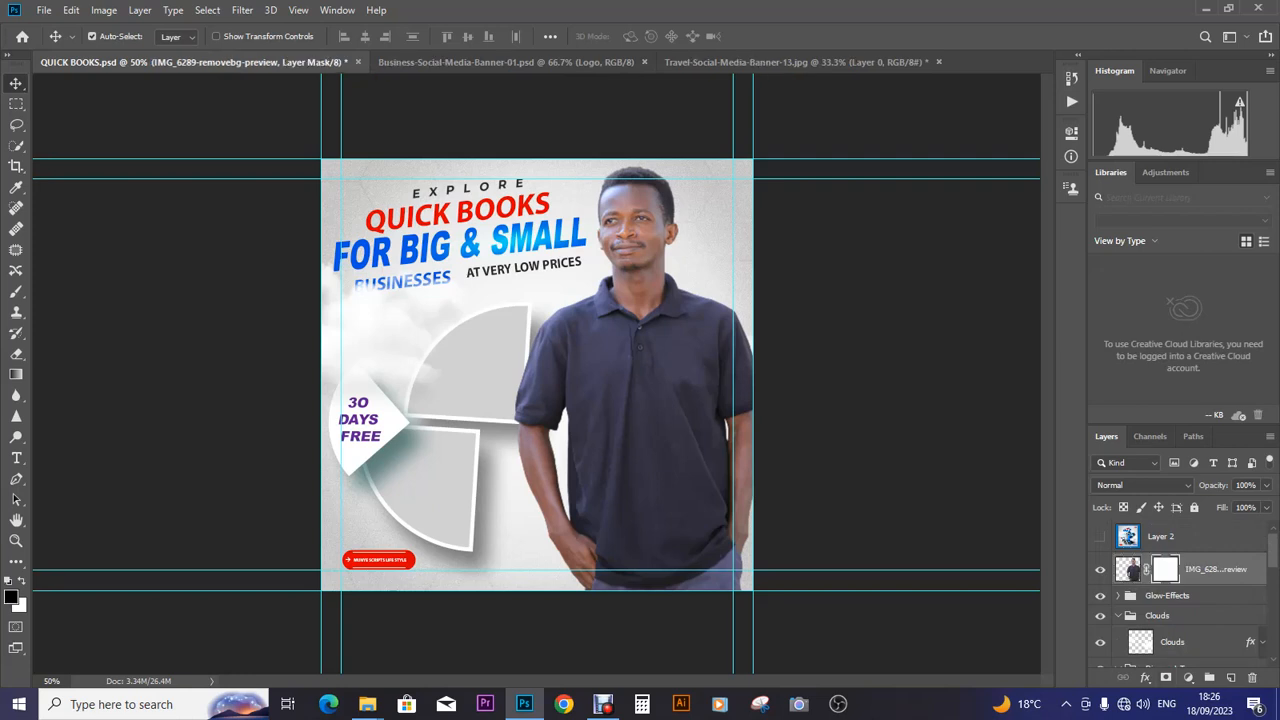
{"action": "left_click", "coordinate": [16, 291]}
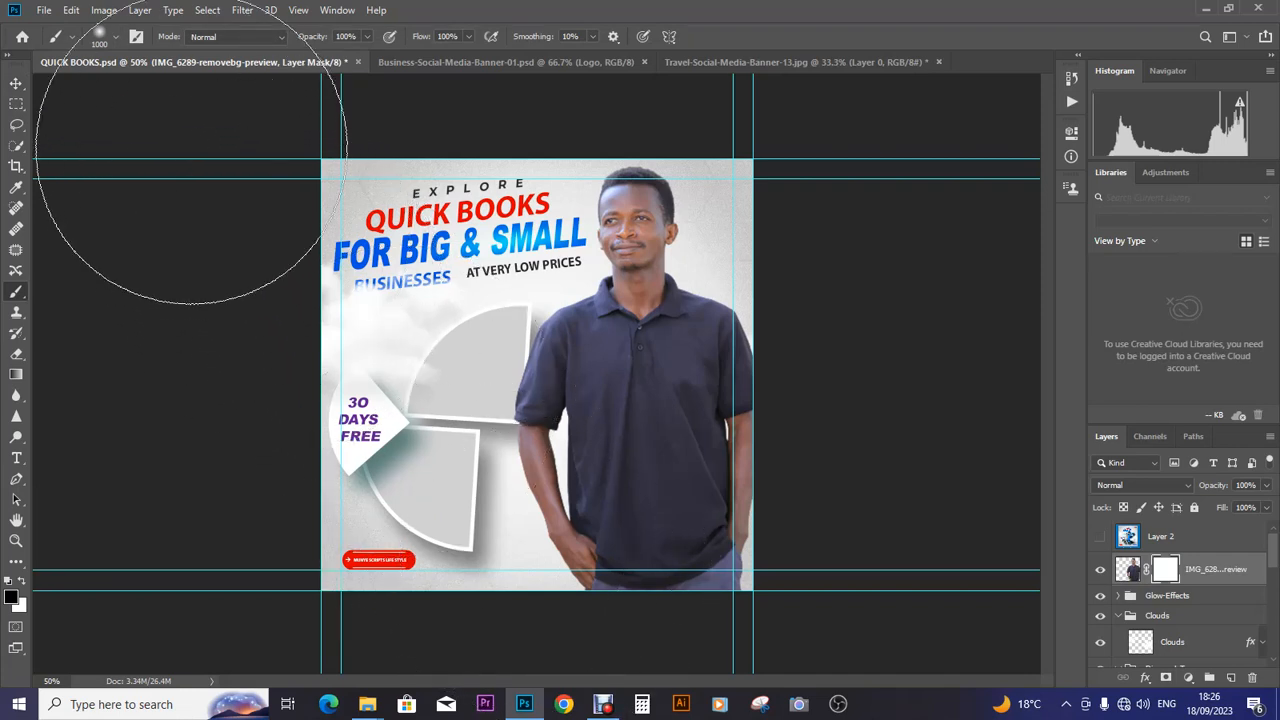
{"action": "right_click", "coordinate": [530, 462]}
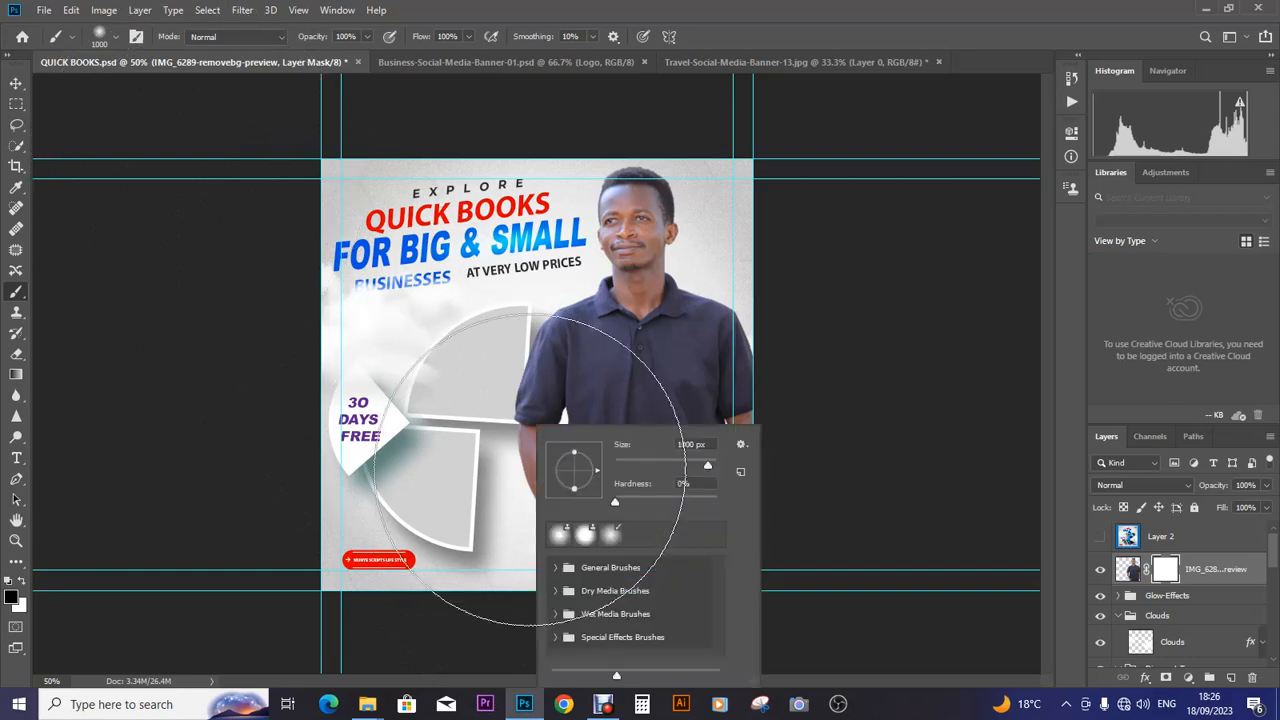
{"action": "left_click", "coordinate": [684, 464]}
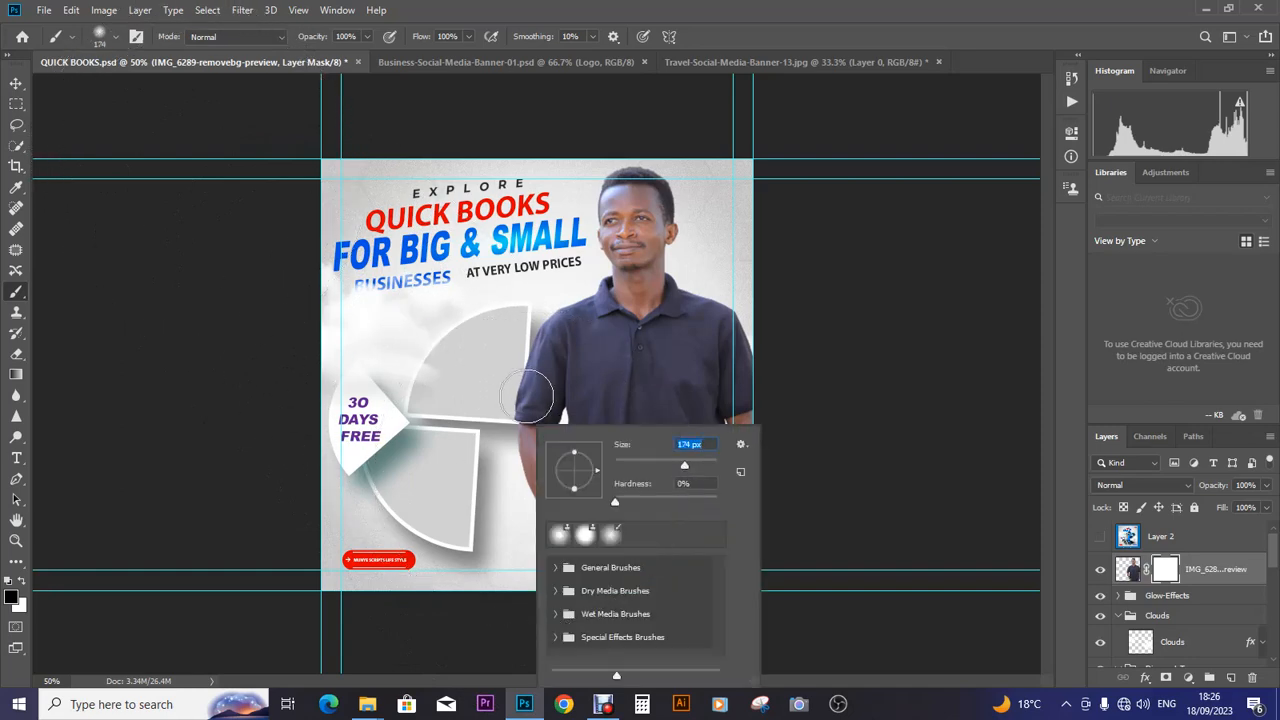
{"action": "left_click", "coordinate": [692, 464]}
{"action": "left_click", "coordinate": [244, 332]}
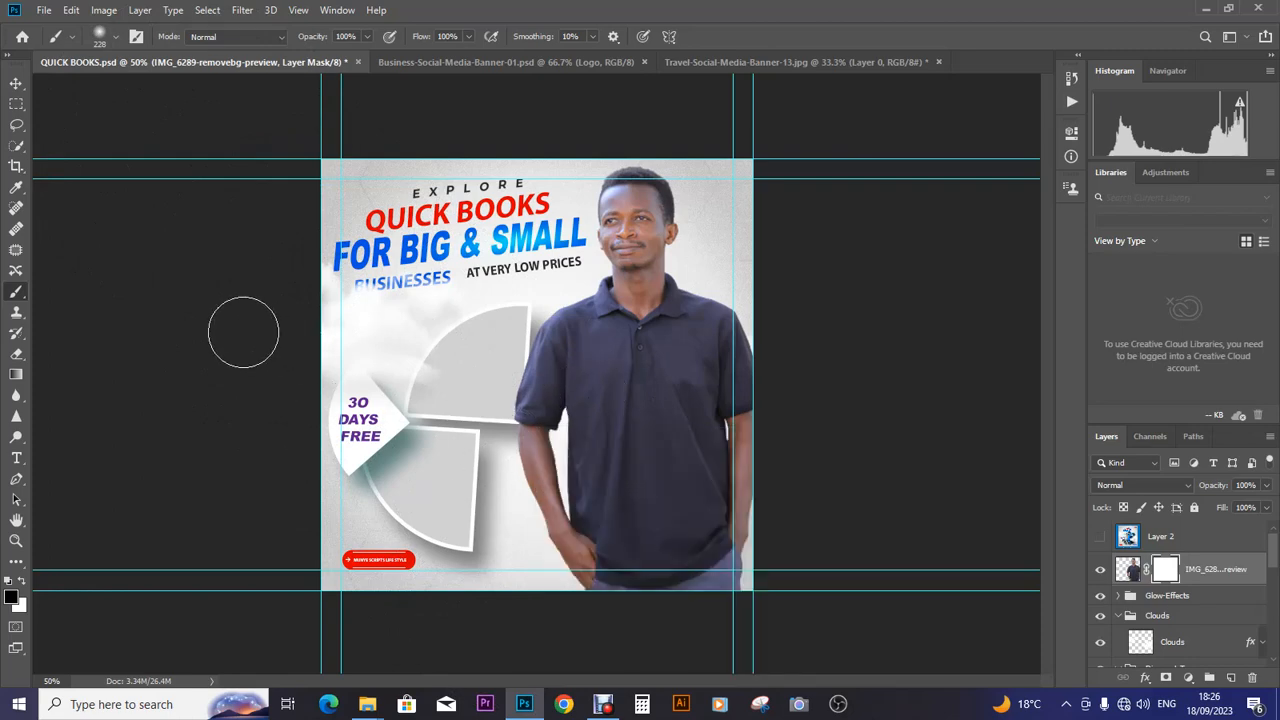
{"action": "mouse_move", "coordinate": [591, 589]}
{"action": "left_mouse_down"}
{"action": "mouse_move", "coordinate": [579, 602]}
{"action": "mouse_move", "coordinate": [600, 591]}
{"action": "mouse_move", "coordinate": [726, 617]}
{"action": "mouse_move", "coordinate": [694, 591]}
{"action": "mouse_move", "coordinate": [755, 622]}
{"action": "mouse_move", "coordinate": [746, 577]}
{"action": "mouse_move", "coordinate": [774, 606]}
{"action": "mouse_move", "coordinate": [774, 563]}
{"action": "mouse_move", "coordinate": [580, 606]}
{"action": "mouse_move", "coordinate": [560, 575]}
{"action": "mouse_move", "coordinate": [463, 603]}
{"action": "mouse_move", "coordinate": [549, 571]}
{"action": "mouse_move", "coordinate": [414, 529]}
{"action": "mouse_move", "coordinate": [523, 543]}
{"action": "mouse_move", "coordinate": [396, 548]}
{"action": "mouse_move", "coordinate": [380, 520]}
{"action": "mouse_move", "coordinate": [606, 586]}
{"action": "mouse_move", "coordinate": [720, 572]}
{"action": "mouse_move", "coordinate": [738, 522]}
{"action": "mouse_move", "coordinate": [770, 625]}
{"action": "mouse_move", "coordinate": [755, 620]}
{"action": "left_mouse_up"}
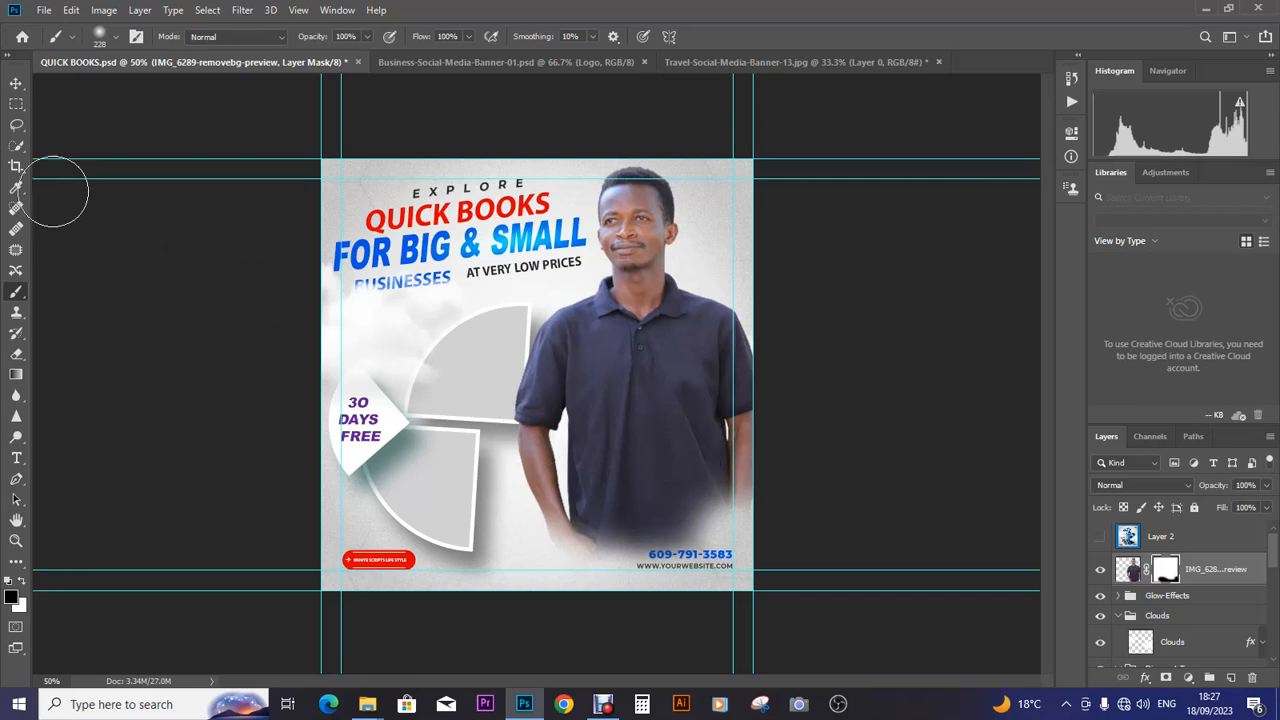
{"action": "left_click", "coordinate": [16, 83]}
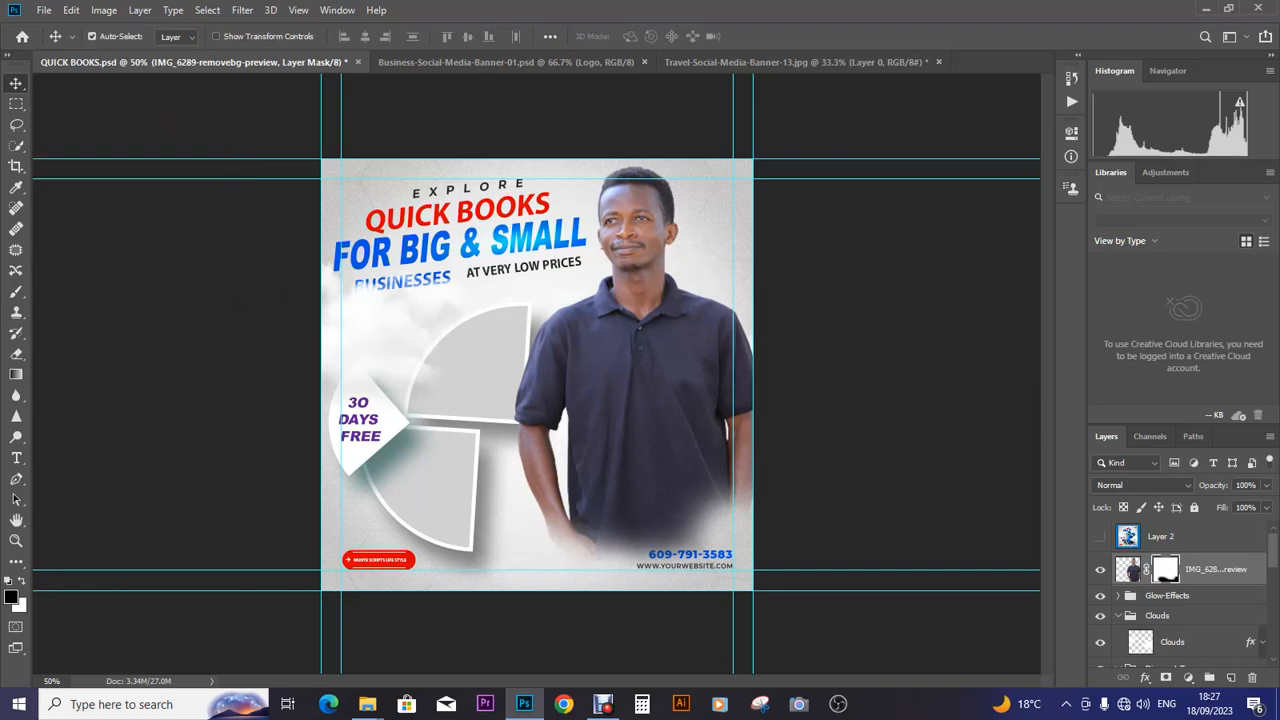
- Deselect the portrait and collapse the Clouds, Discount-Tag and Heading-Text groups
{"action": "left_click", "coordinate": [238, 300]}
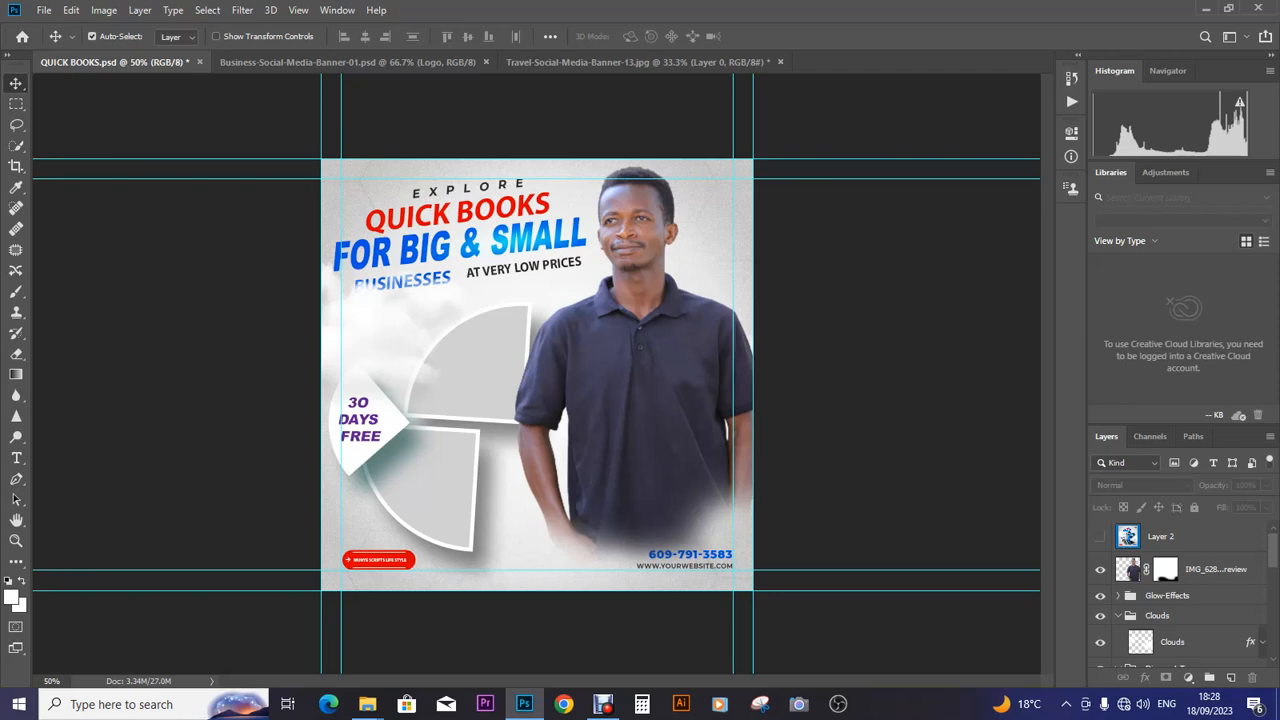
{"action": "scroll", "coordinate": [1162, 541], "scroll_direction": "down", "scroll_amount": 5}
{"action": "scroll", "coordinate": [1162, 590], "scroll_direction": "down", "scroll_amount": 4}
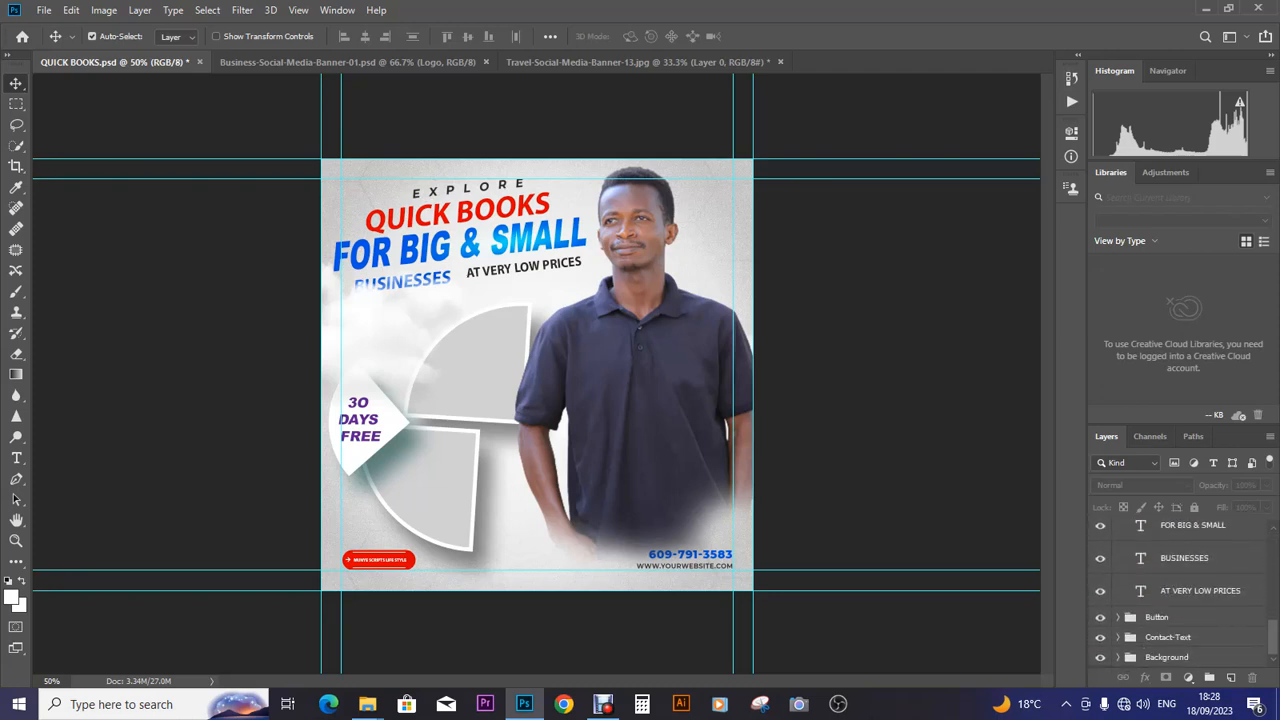
{"action": "scroll", "coordinate": [1180, 590], "scroll_direction": "up", "scroll_amount": 9}
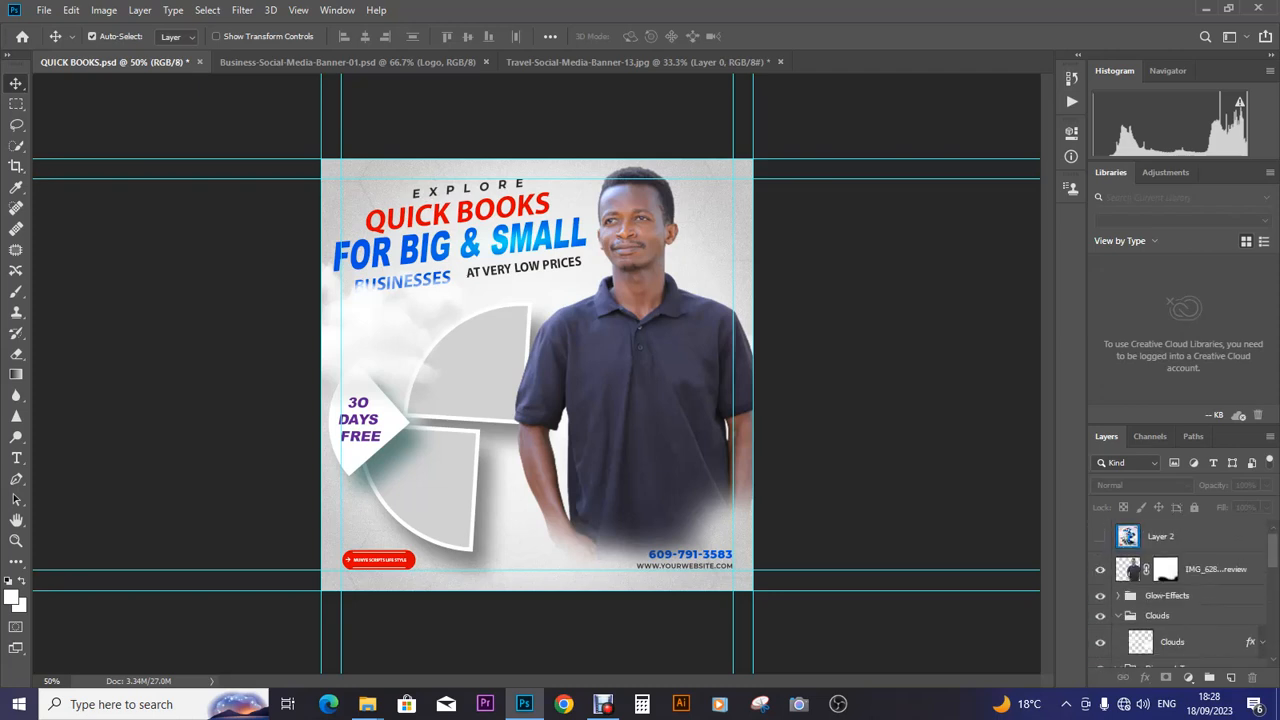
{"action": "scroll", "coordinate": [1180, 590], "scroll_direction": "down", "scroll_amount": 2}
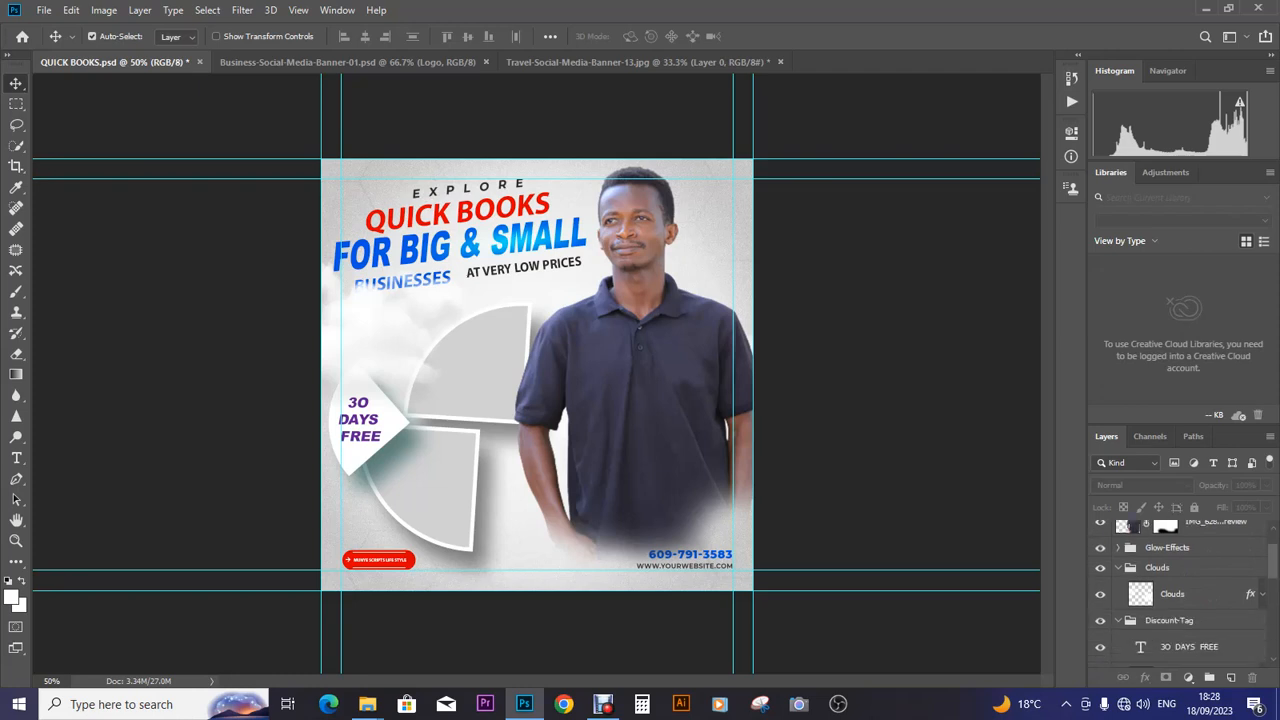
{"action": "left_click", "coordinate": [1118, 568]}
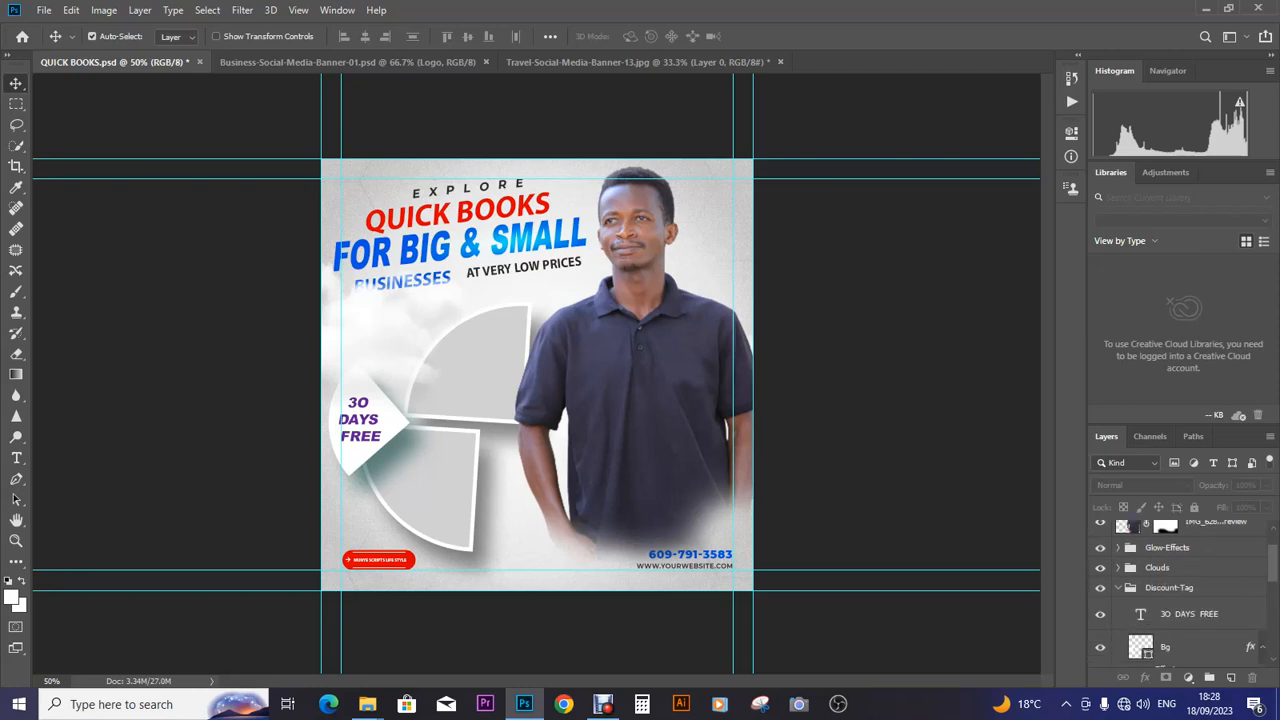
{"action": "left_click", "coordinate": [1118, 588]}
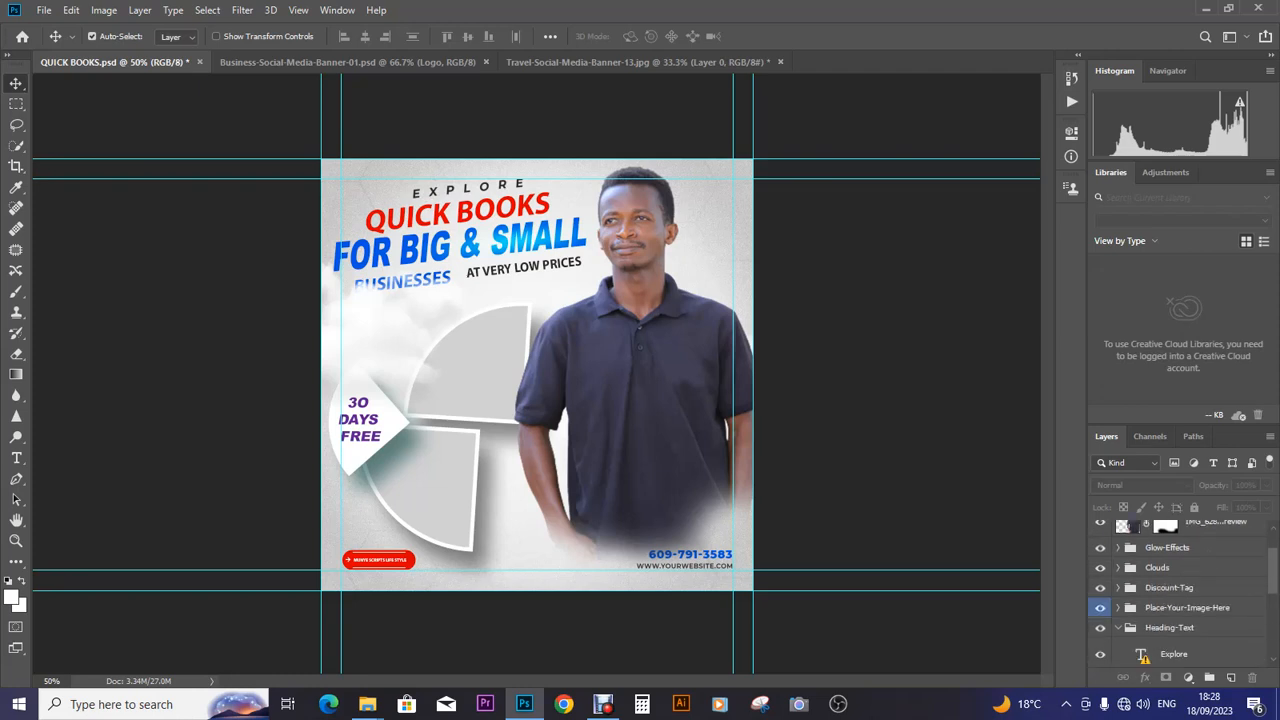
{"action": "left_click", "coordinate": [1118, 628]}
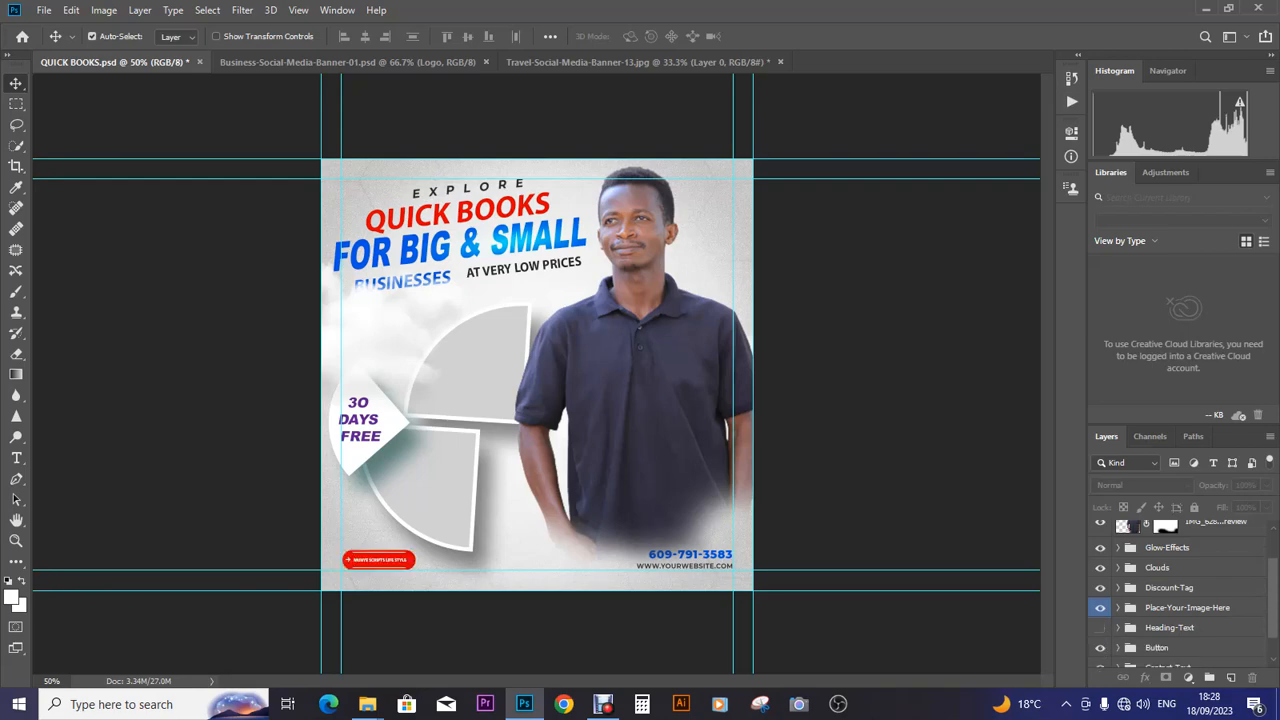
- Hide the Place-Your-Image-Here group's grey placeholder shapes
{"action": "left_click", "coordinate": [1100, 607]}
{"action": "left_click", "coordinate": [1100, 607]}
{"action": "left_click", "coordinate": [1100, 607]}
{"action": "left_click", "coordinate": [1100, 607]}
{"action": "left_click", "coordinate": [1100, 607]}
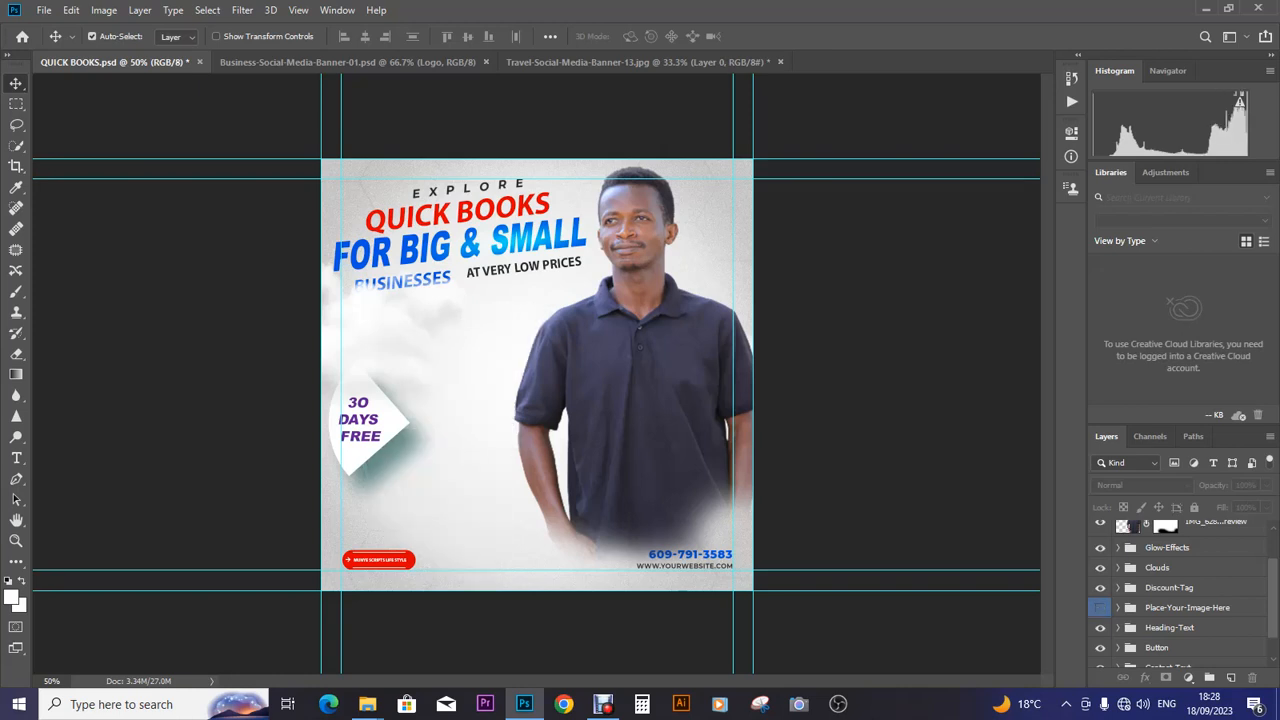
- Drag the QUICK BOOKS 2 screenshot from Desktop > fonts onto the banner canvas
{"action": "mouse_move", "coordinate": [367, 704]}
{"action": "left_click", "coordinate": [455, 638]}
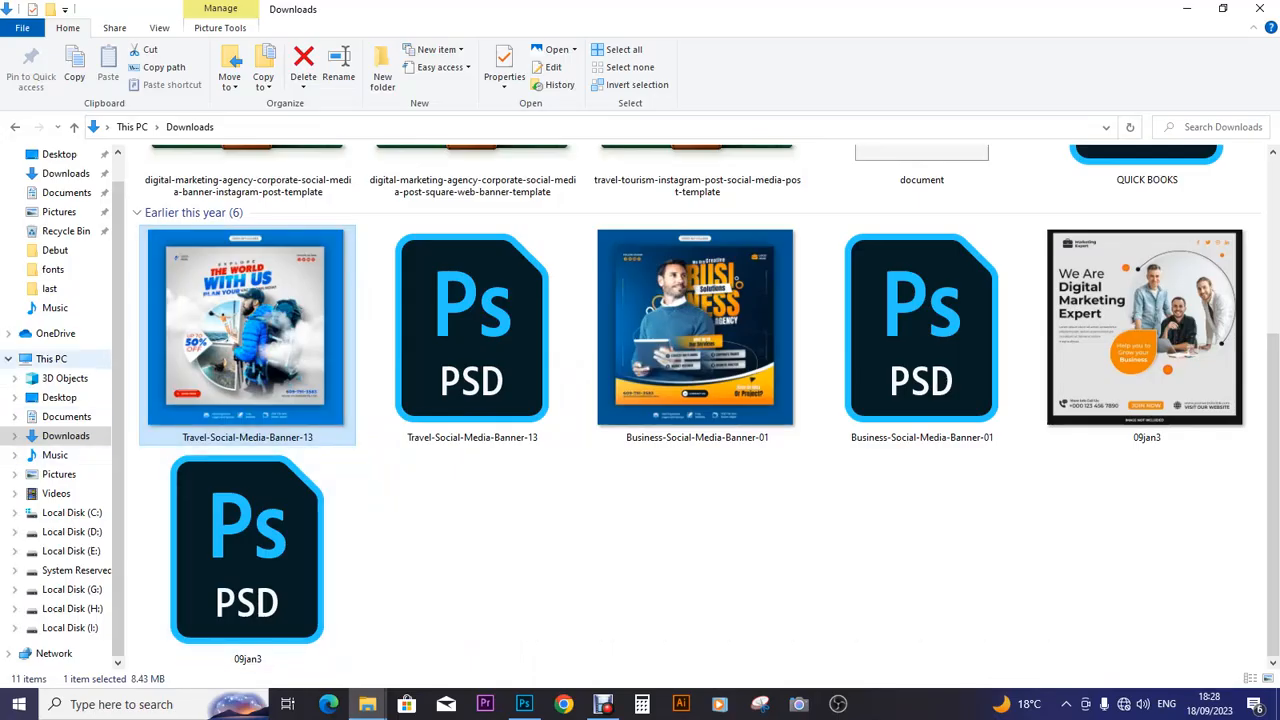
{"action": "left_click", "coordinate": [59, 397]}
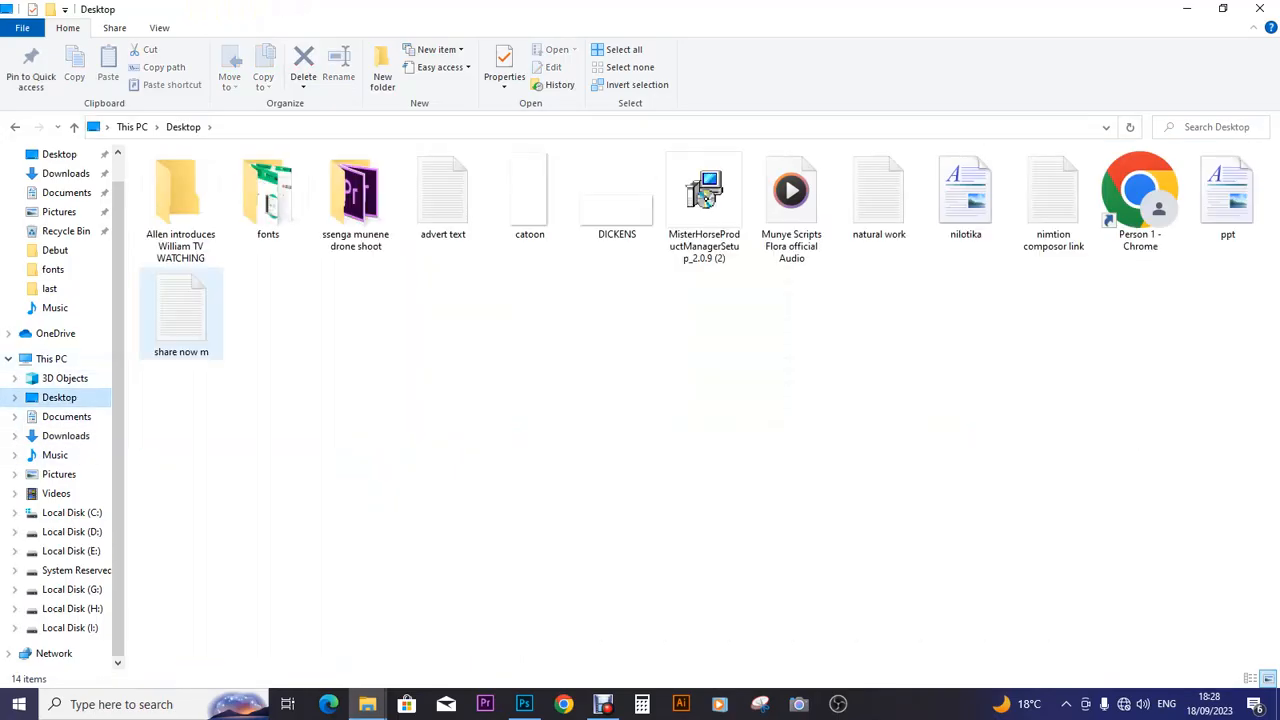
{"action": "double_click", "coordinate": [268, 200]}
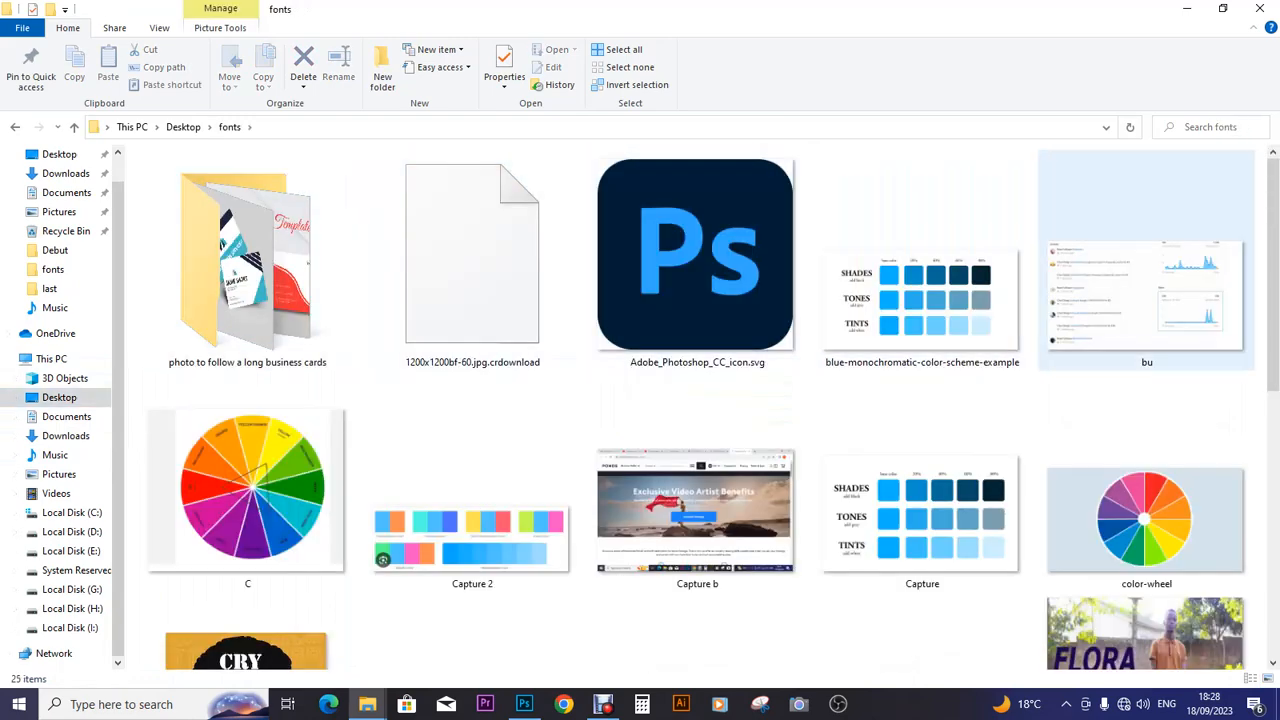
{"action": "scroll", "coordinate": [1110, 290], "scroll_direction": "down", "scroll_amount": 6}
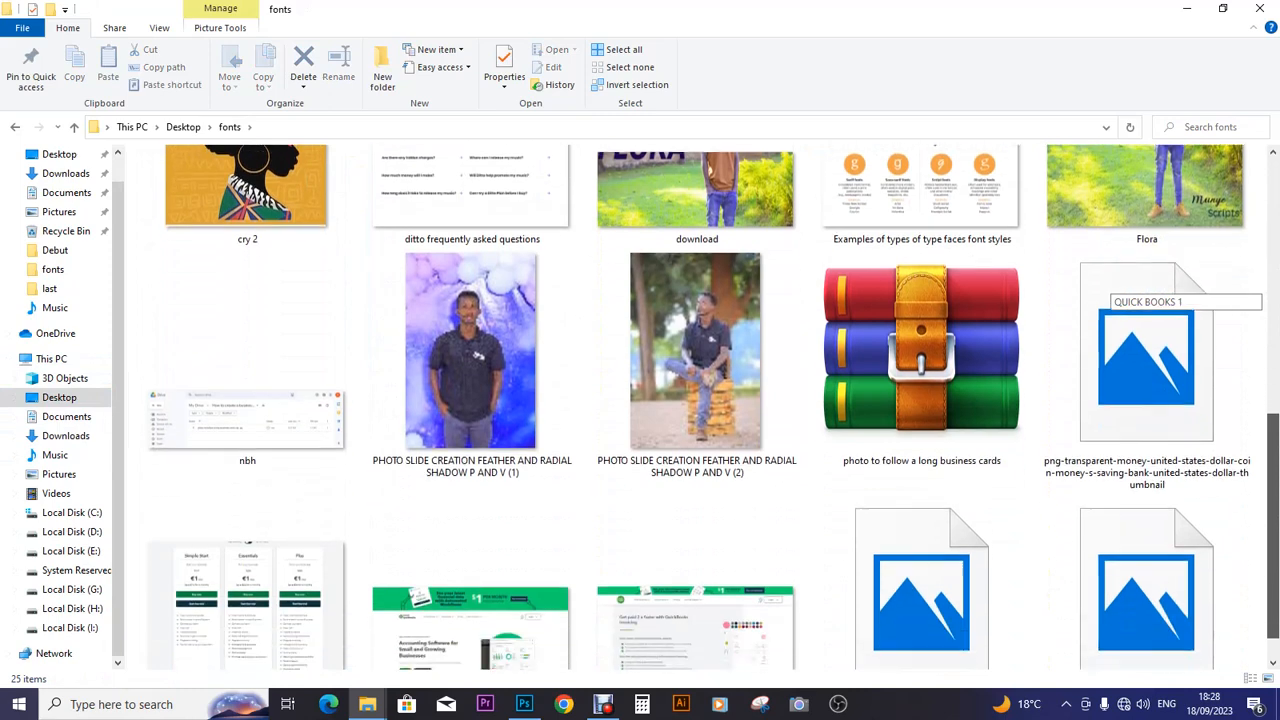
{"action": "left_click_drag", "start_coordinate": [470, 590], "coordinate": [537, 374]}
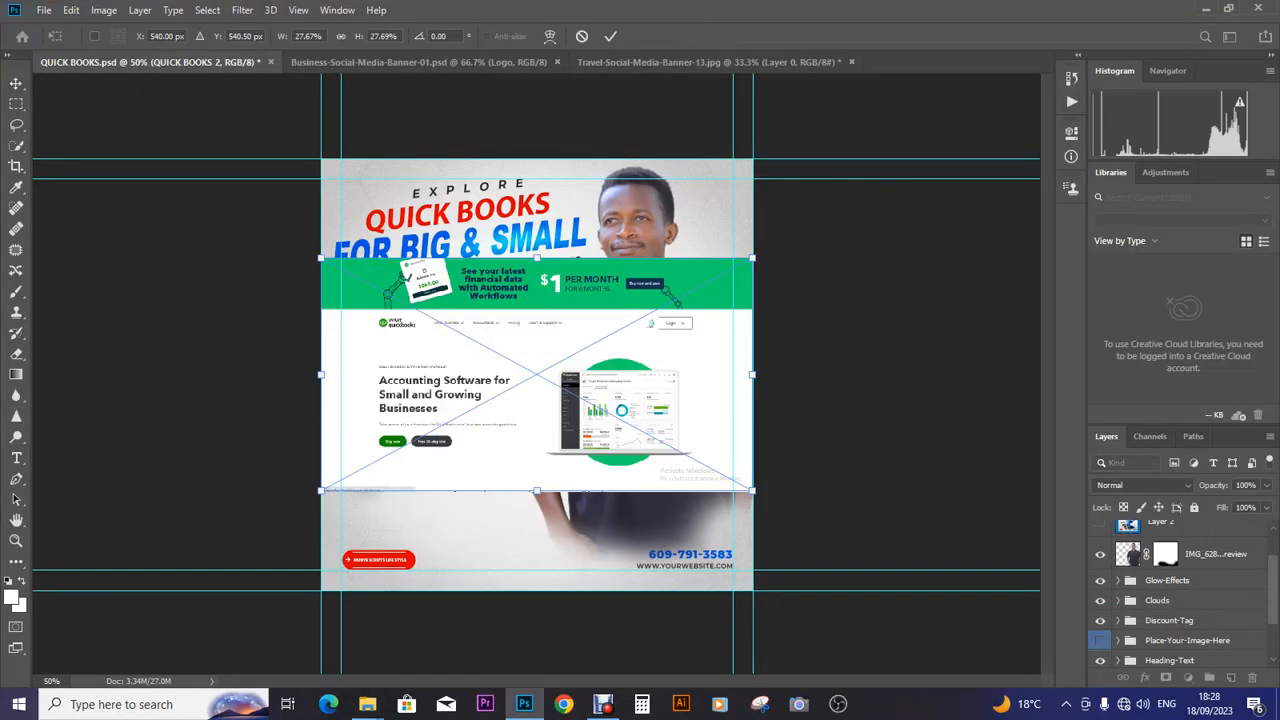
- Shrink the QUICK BOOKS 2 screenshot, tilt it about 6° at the left, and stack it below IMG_6289
{"action": "key", "text": "Return"}
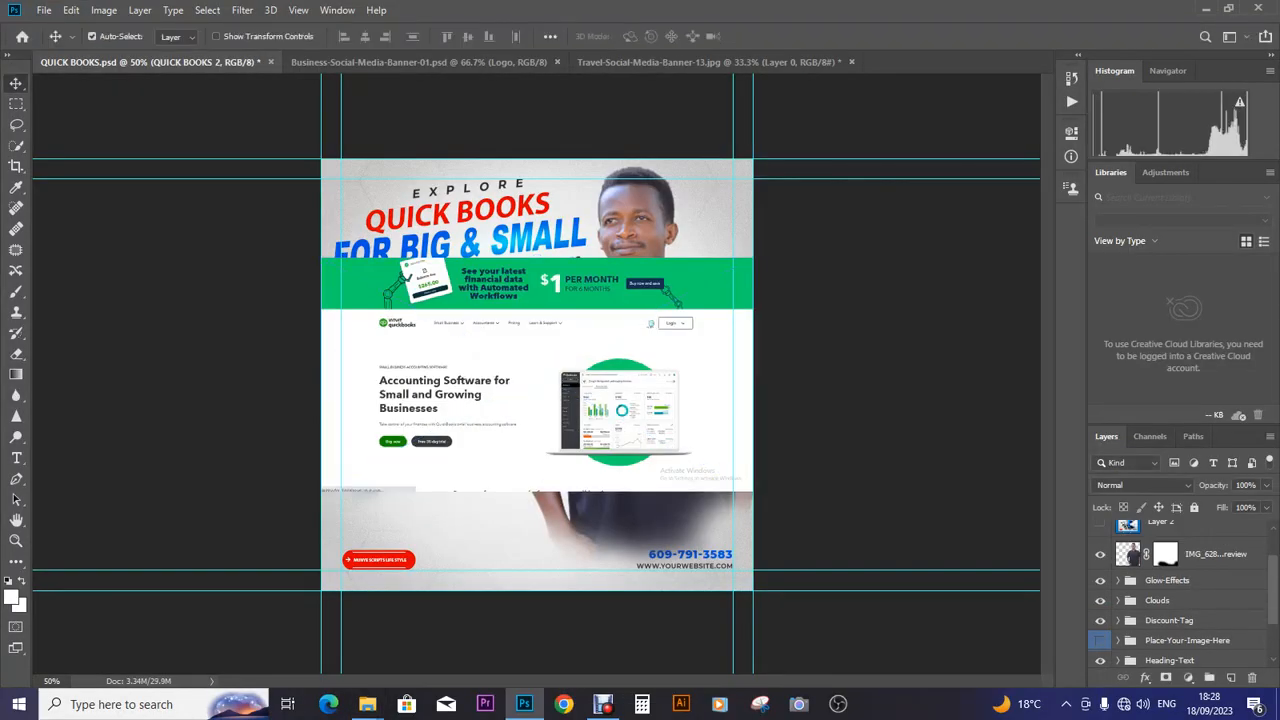
{"action": "left_click_drag", "start_coordinate": [552, 290], "coordinate": [531, 328]}
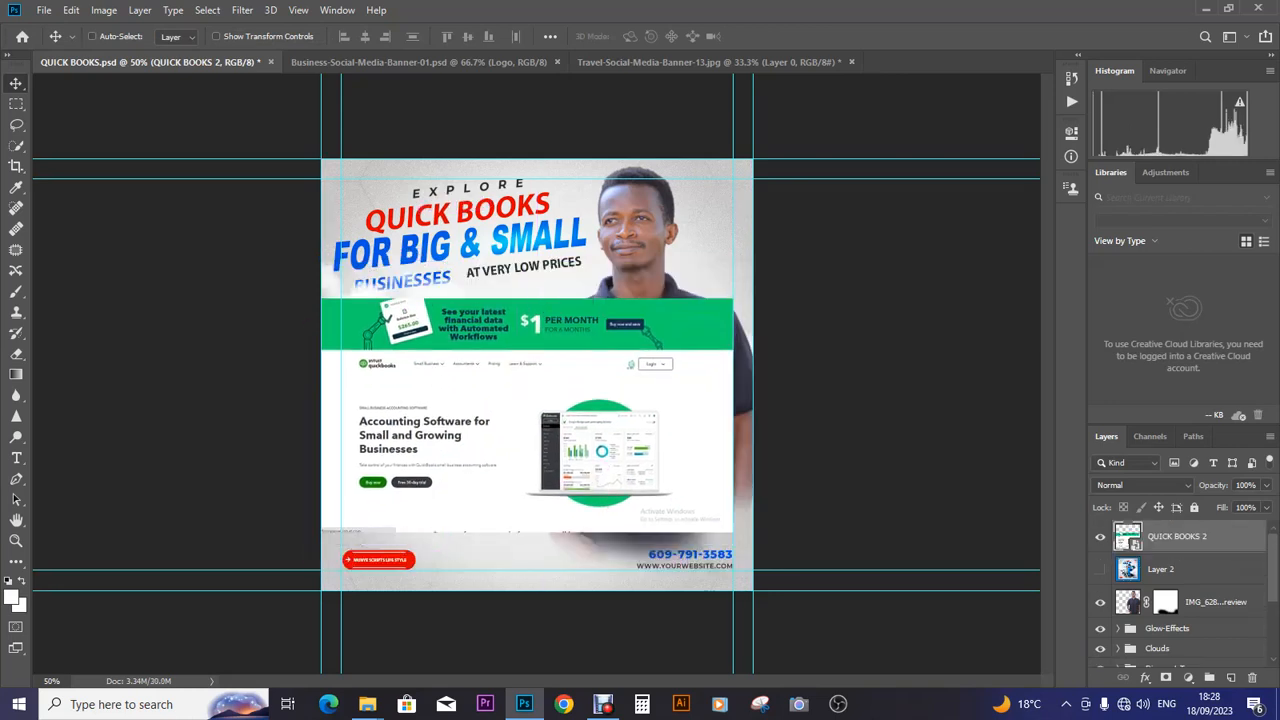
{"action": "key", "text": "ctrl+t"}
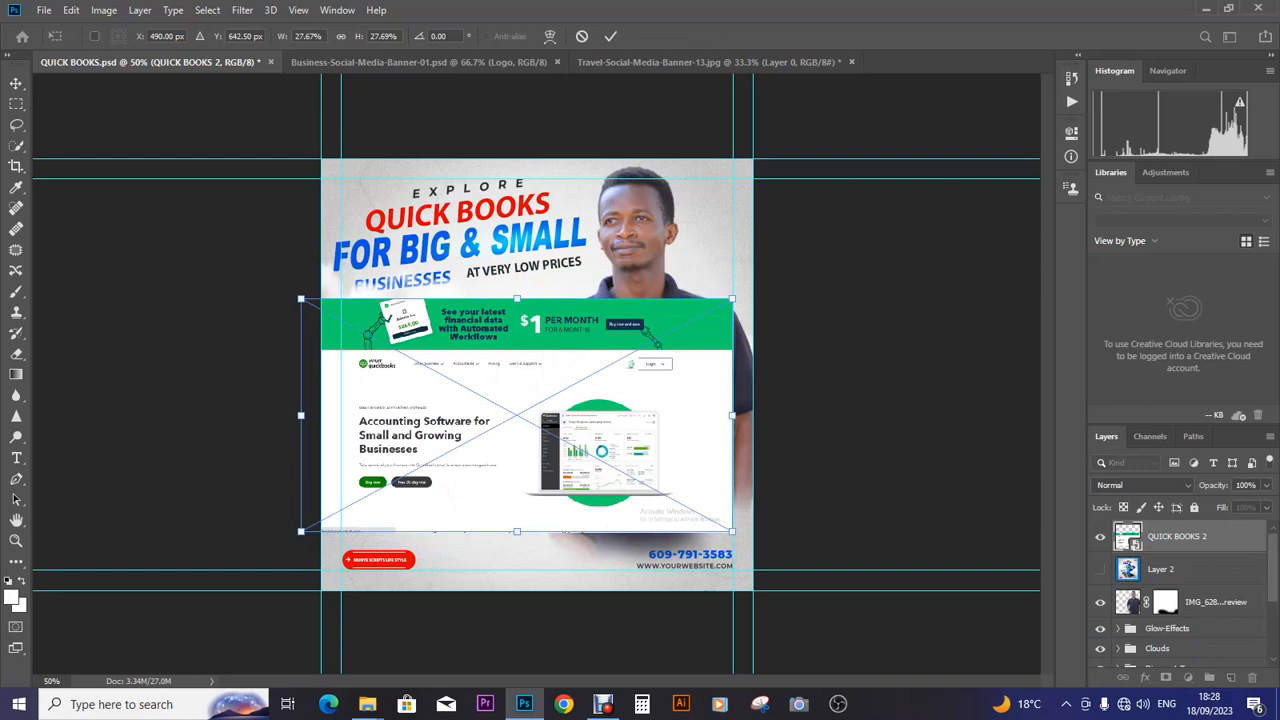
{"action": "left_click_drag", "start_coordinate": [733, 298], "coordinate": [663, 320]}
{"action": "mouse_move", "coordinate": [560, 325]}
{"action": "left_mouse_down"}
{"action": "mouse_move", "coordinate": [528, 317]}
{"action": "mouse_move", "coordinate": [590, 298]}
{"action": "mouse_move", "coordinate": [560, 330]}
{"action": "mouse_move", "coordinate": [555, 418]}
{"action": "mouse_move", "coordinate": [540, 329]}
{"action": "left_mouse_up"}
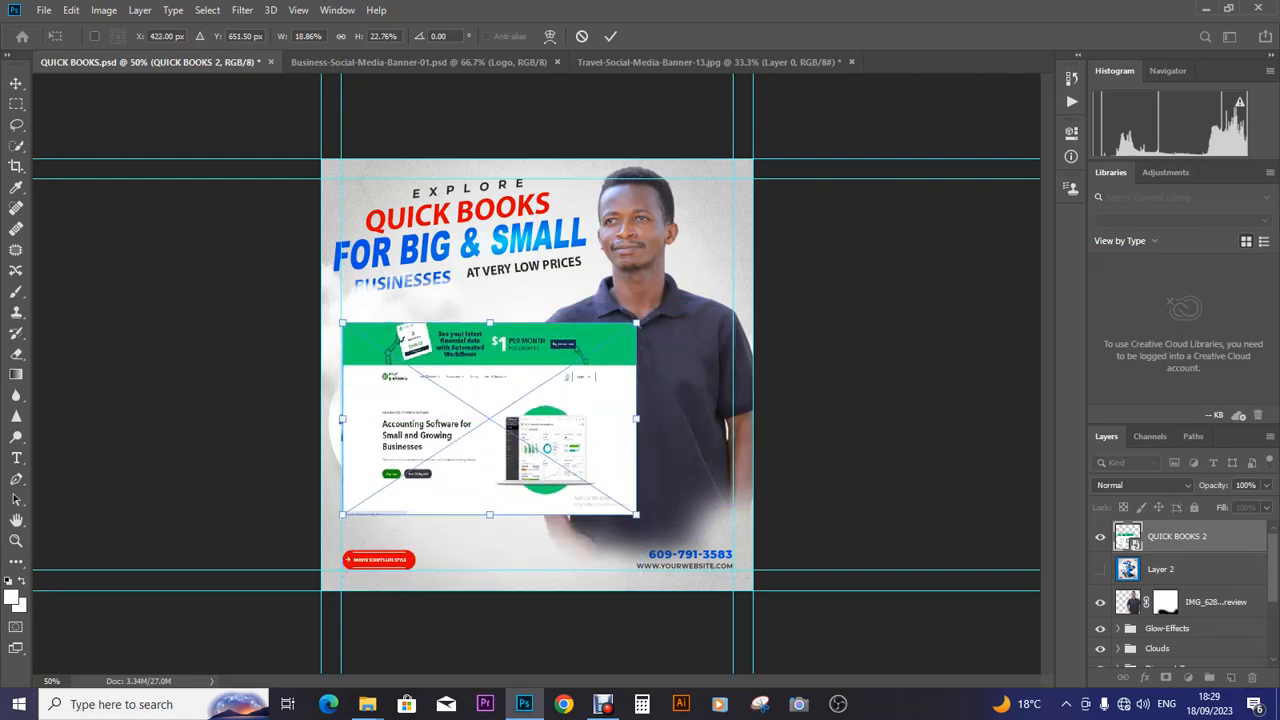
{"action": "left_click_drag", "start_coordinate": [648, 300], "coordinate": [673, 287]}
{"action": "left_click_drag", "start_coordinate": [589, 351], "coordinate": [576, 352]}
{"action": "key", "text": "Return"}
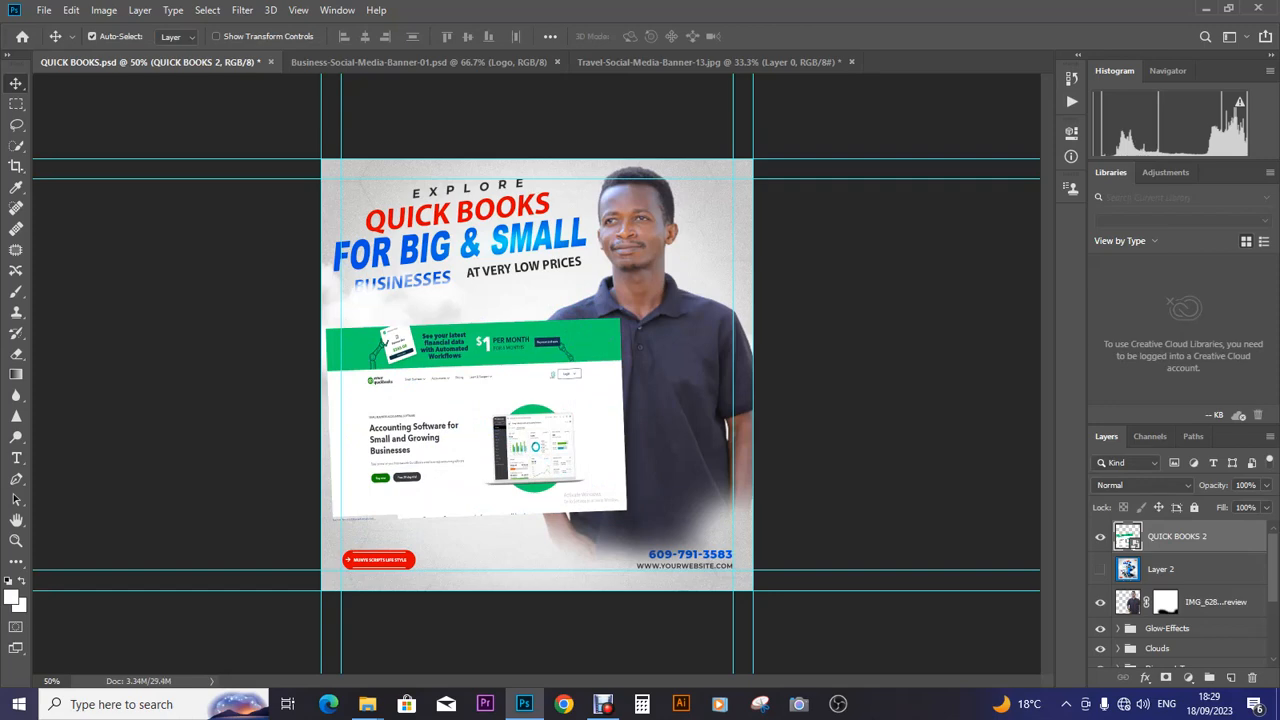
{"action": "left_click_drag", "start_coordinate": [1178, 538], "coordinate": [1178, 614]}
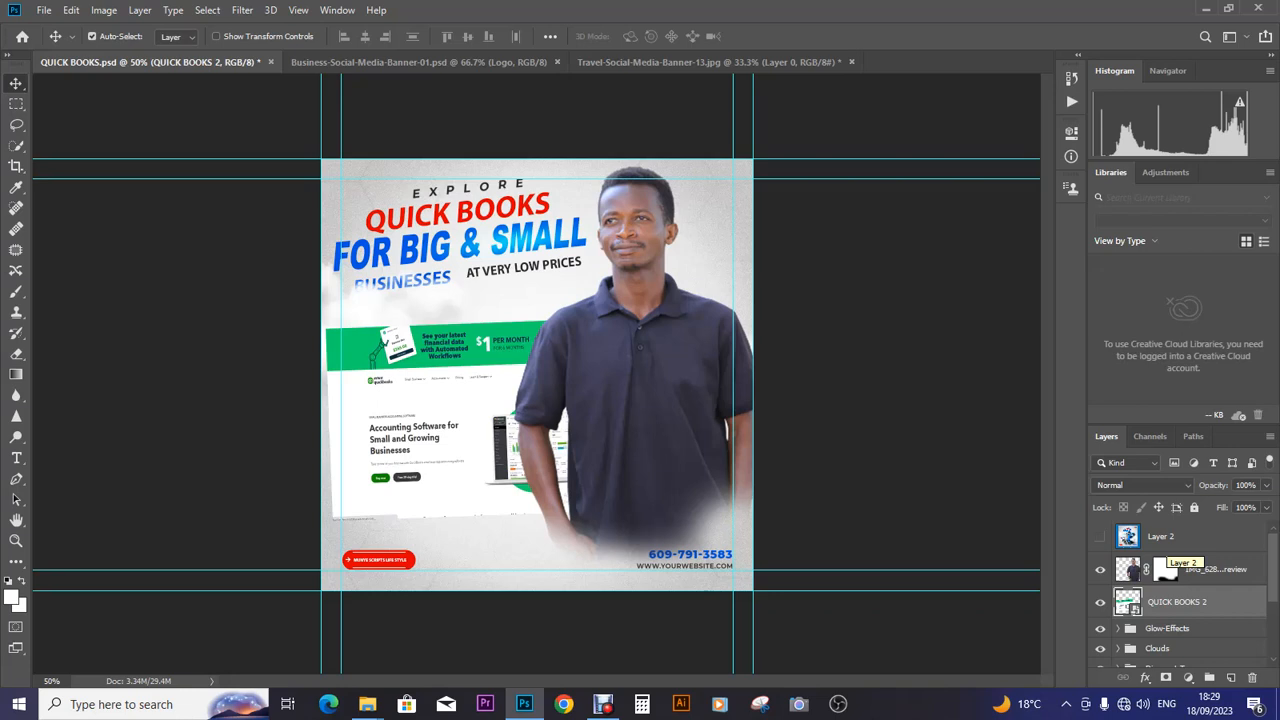
{"action": "scroll", "coordinate": [1100, 612], "scroll_direction": "down", "scroll_amount": 3}
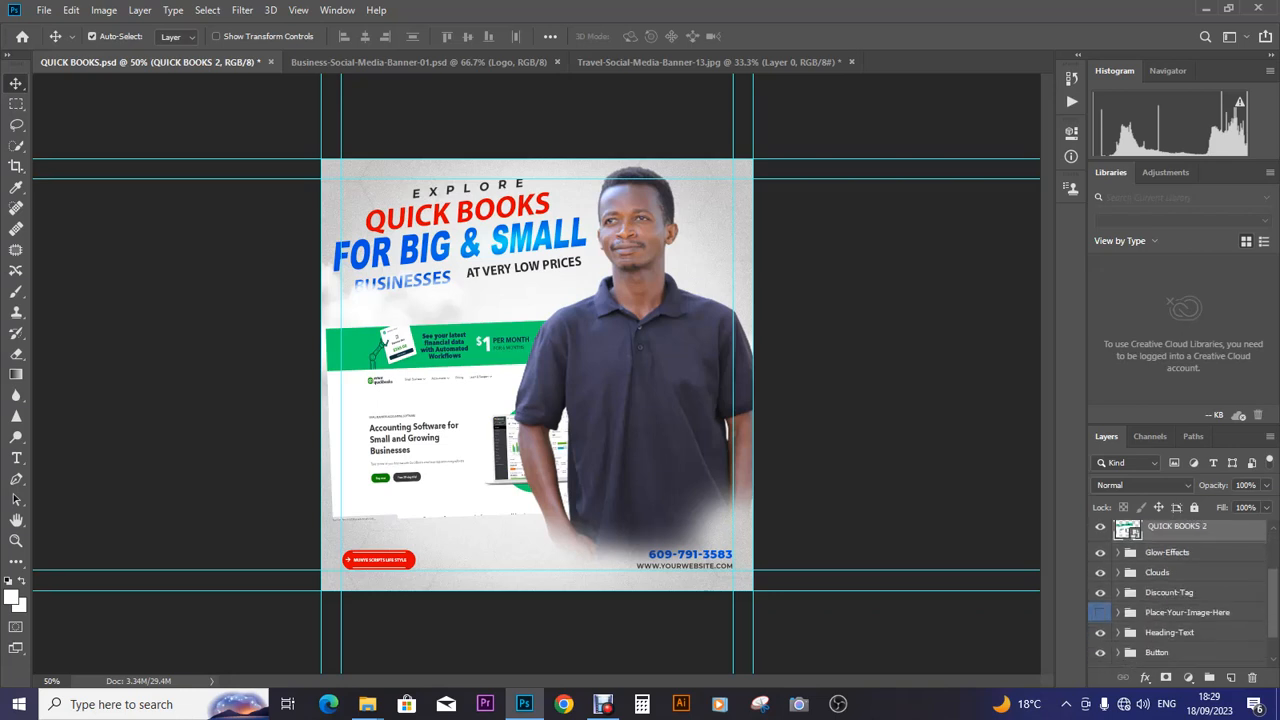
- Rotate the QUICK BOOKS 2 screenshot nearly level, enlarge it slightly and move it down to the banner's bottom edge
{"action": "left_click", "coordinate": [1160, 576]}
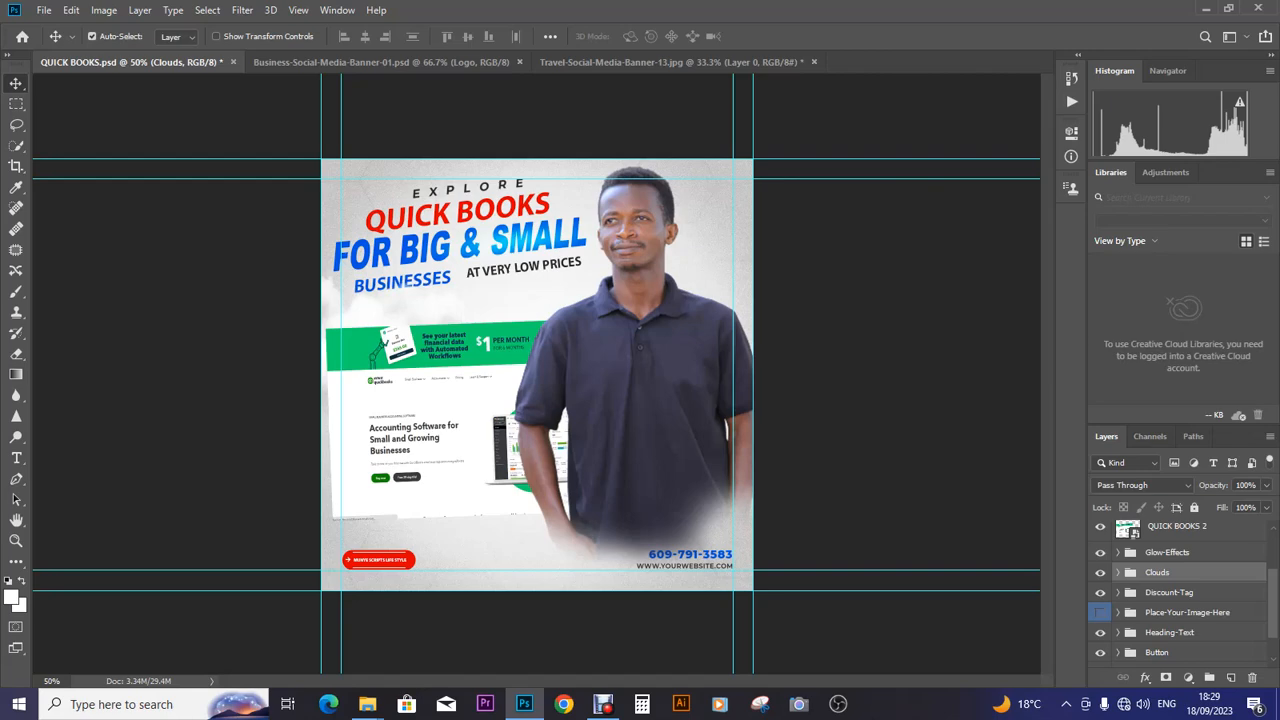
{"action": "scroll", "coordinate": [1180, 600], "scroll_direction": "down", "scroll_amount": 2}
{"action": "scroll", "coordinate": [1180, 600], "scroll_direction": "up", "scroll_amount": 3}
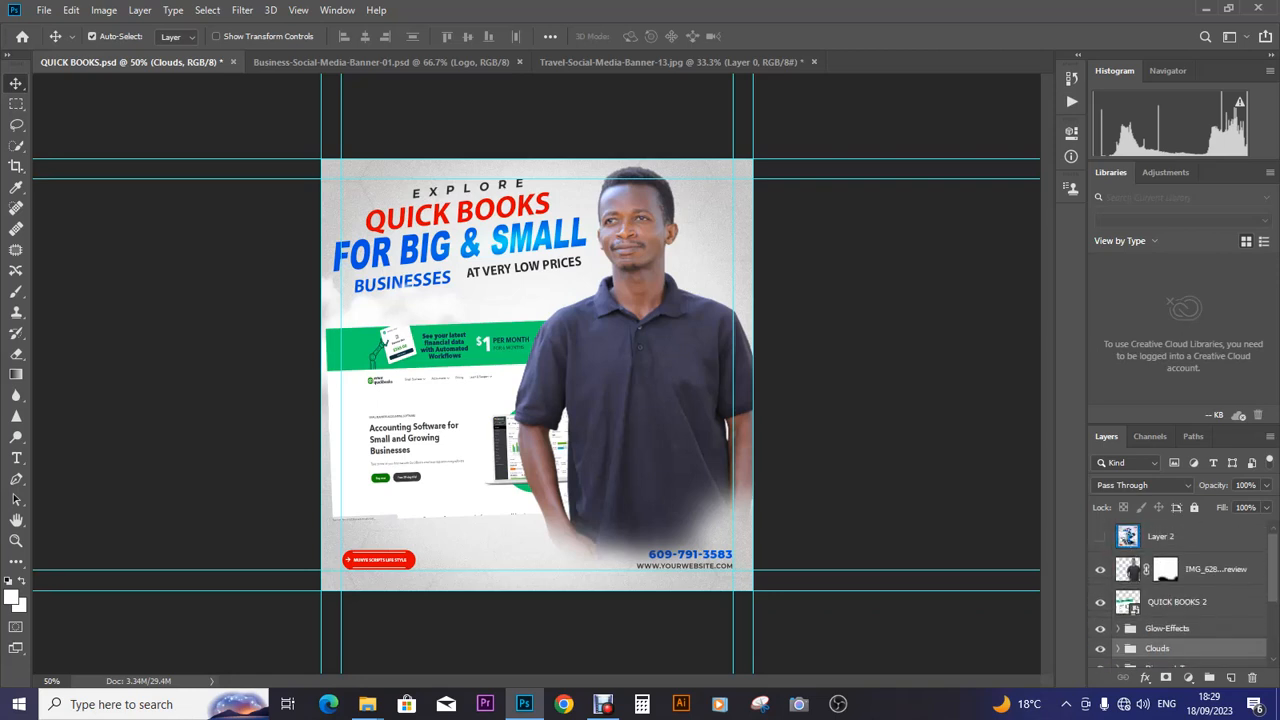
{"action": "scroll", "coordinate": [1180, 590], "scroll_direction": "down", "scroll_amount": 3}
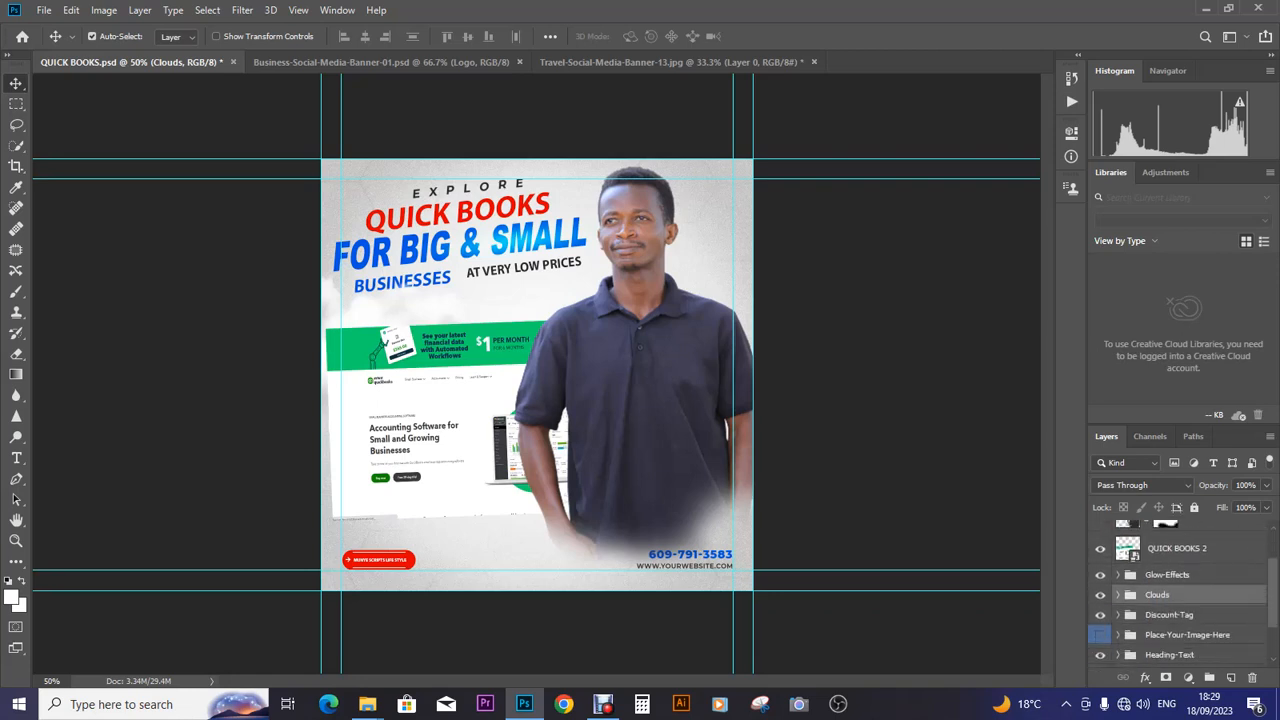
{"action": "left_click", "coordinate": [1180, 549]}
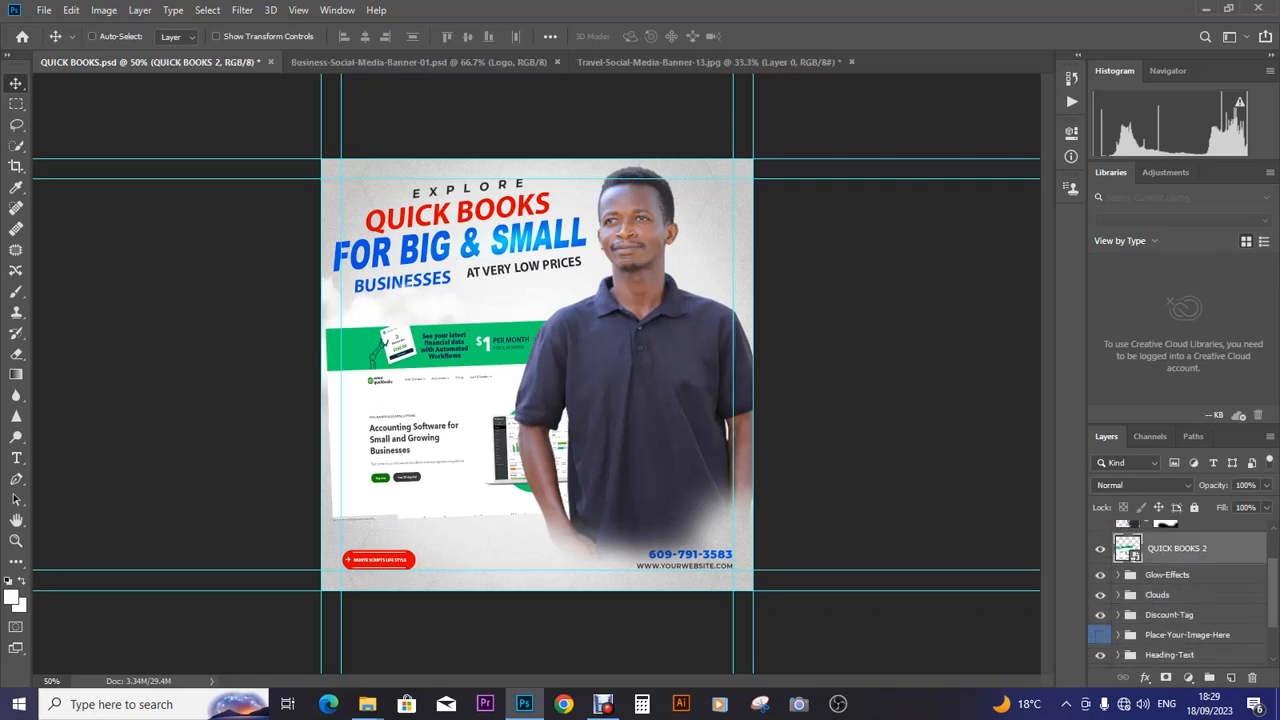
{"action": "key", "text": "ctrl+t"}
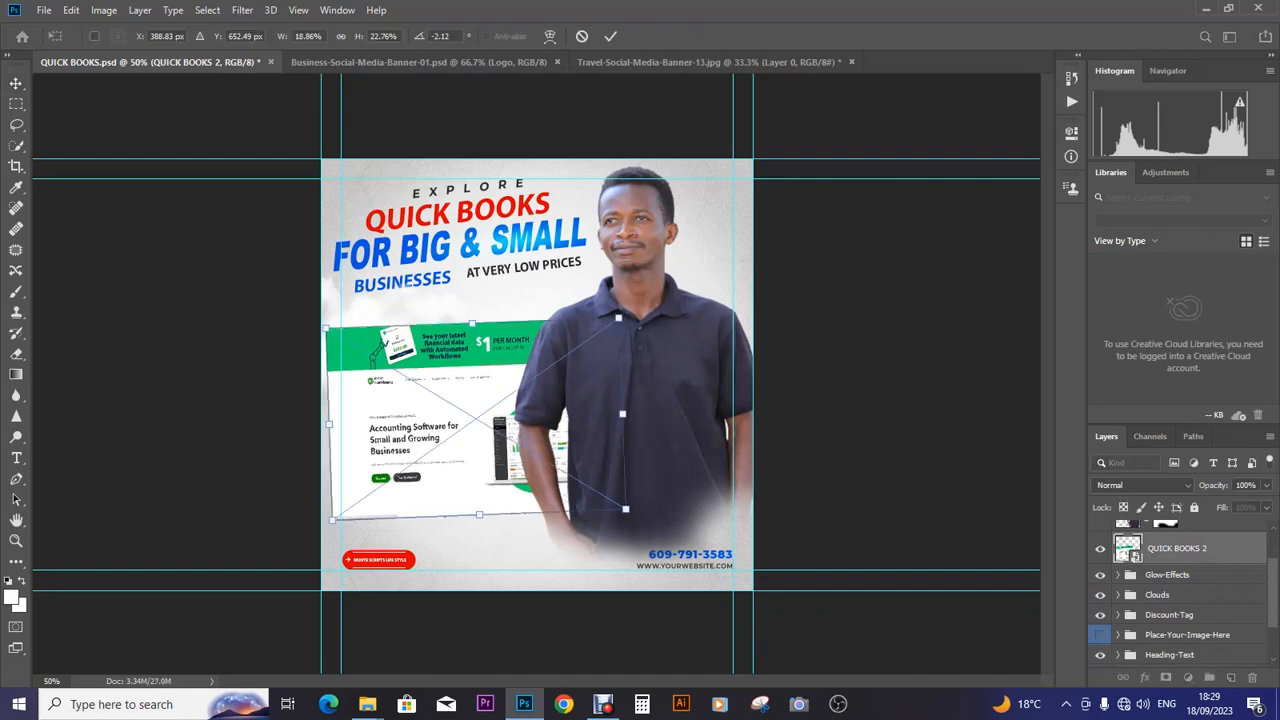
{"action": "left_click_drag", "start_coordinate": [640, 306], "coordinate": [650, 314]}
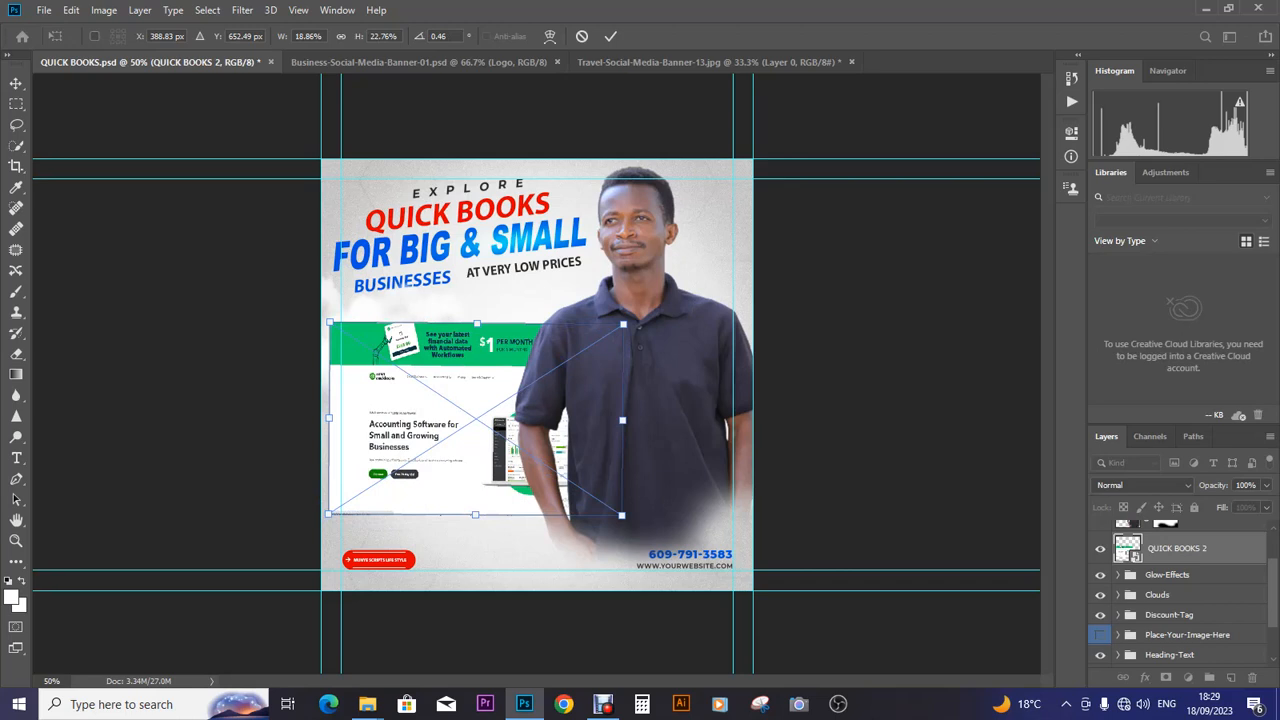
{"action": "left_click_drag", "start_coordinate": [650, 314], "coordinate": [663, 296]}
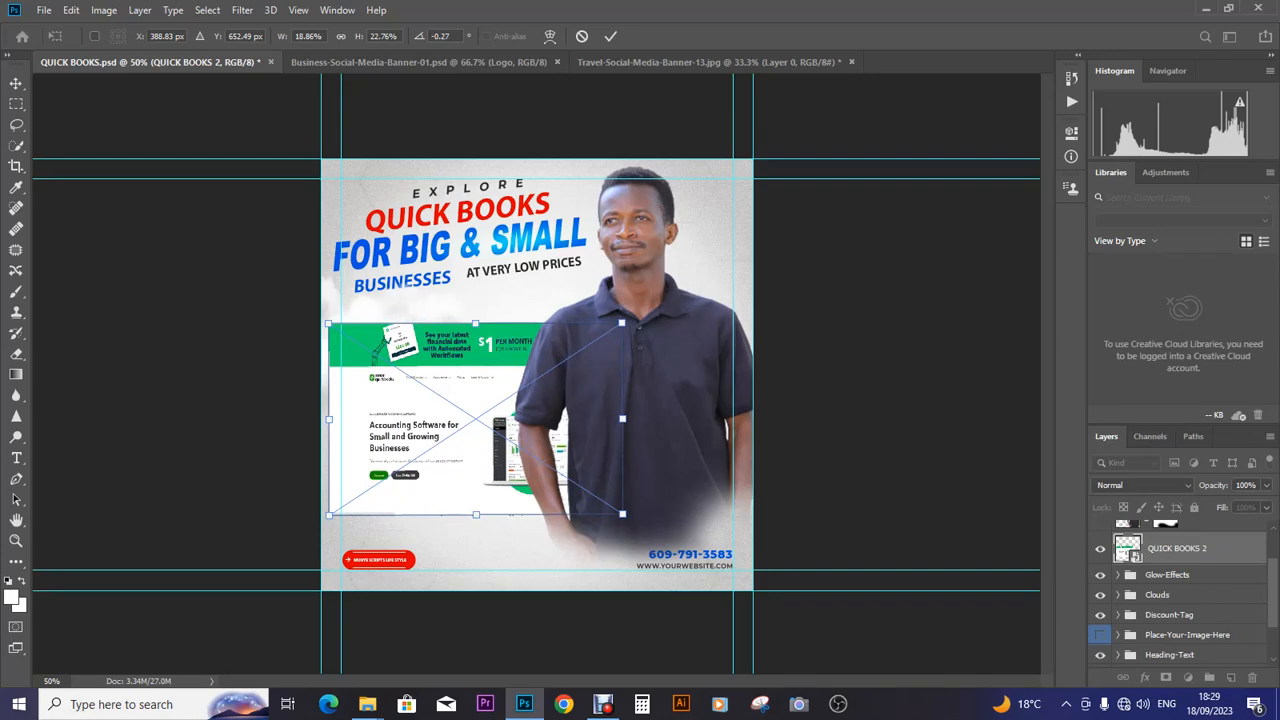
{"action": "mouse_move", "coordinate": [622, 323]}
{"action": "left_mouse_down"}
{"action": "mouse_move", "coordinate": [648, 311]}
{"action": "mouse_move", "coordinate": [628, 320]}
{"action": "left_mouse_up"}
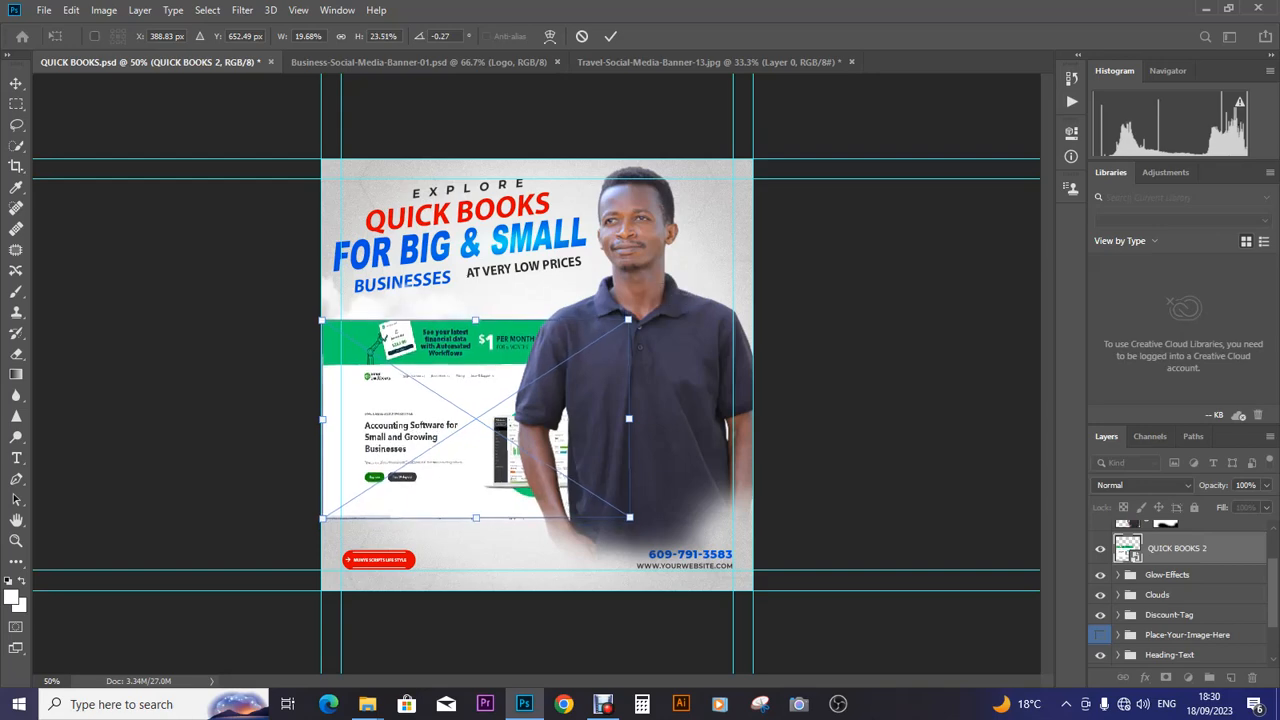
{"action": "left_click_drag", "start_coordinate": [501, 362], "coordinate": [534, 408]}
{"action": "mouse_move", "coordinate": [548, 355]}
{"action": "left_mouse_down"}
{"action": "mouse_move", "coordinate": [536, 343]}
{"action": "mouse_move", "coordinate": [554, 377]}
{"action": "mouse_move", "coordinate": [554, 356]}
{"action": "left_mouse_up"}
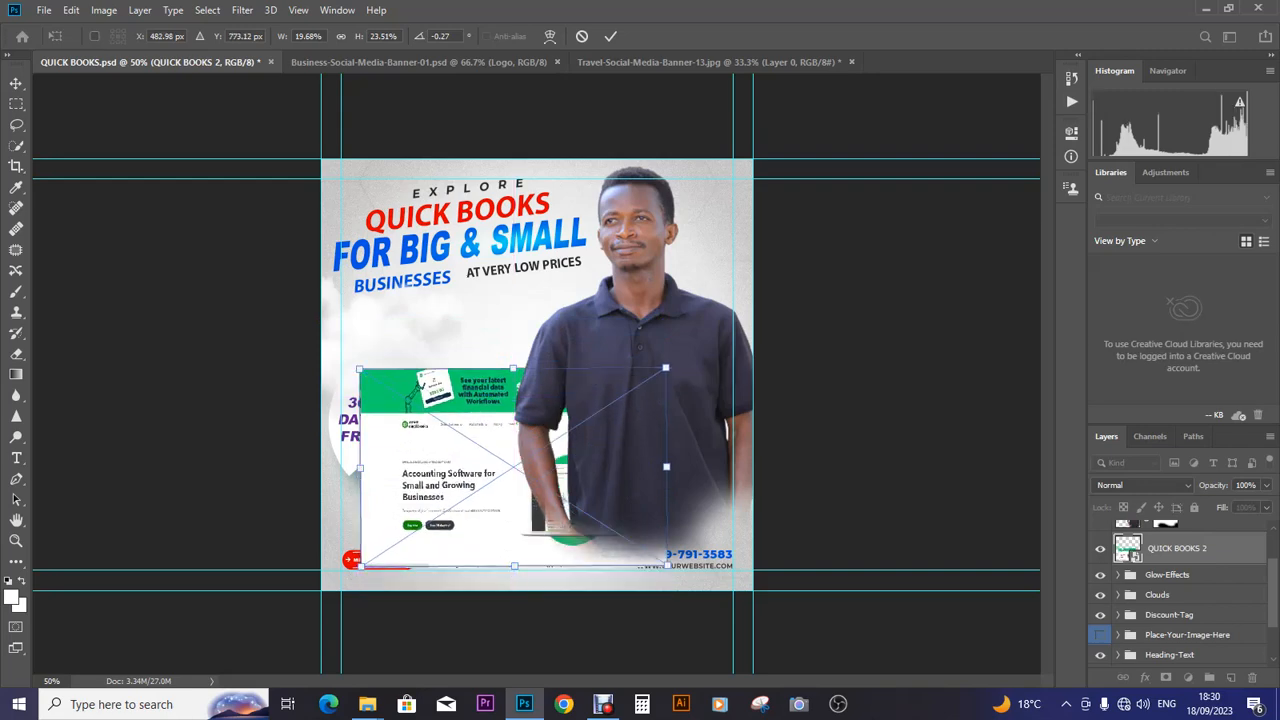
{"action": "key", "text": "Return"}
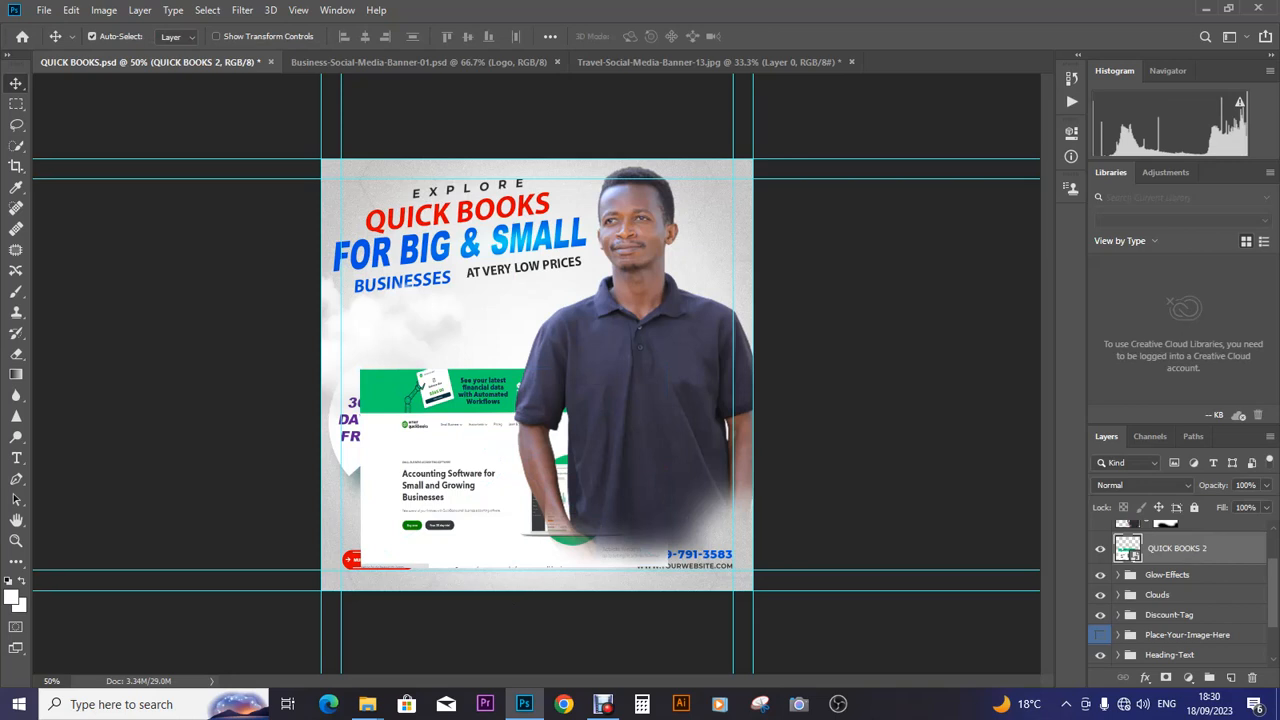
- Move the Button group above QUICK BOOKS 2 in the layer stack
{"action": "scroll", "coordinate": [1180, 590], "scroll_direction": "down", "scroll_amount": 3}
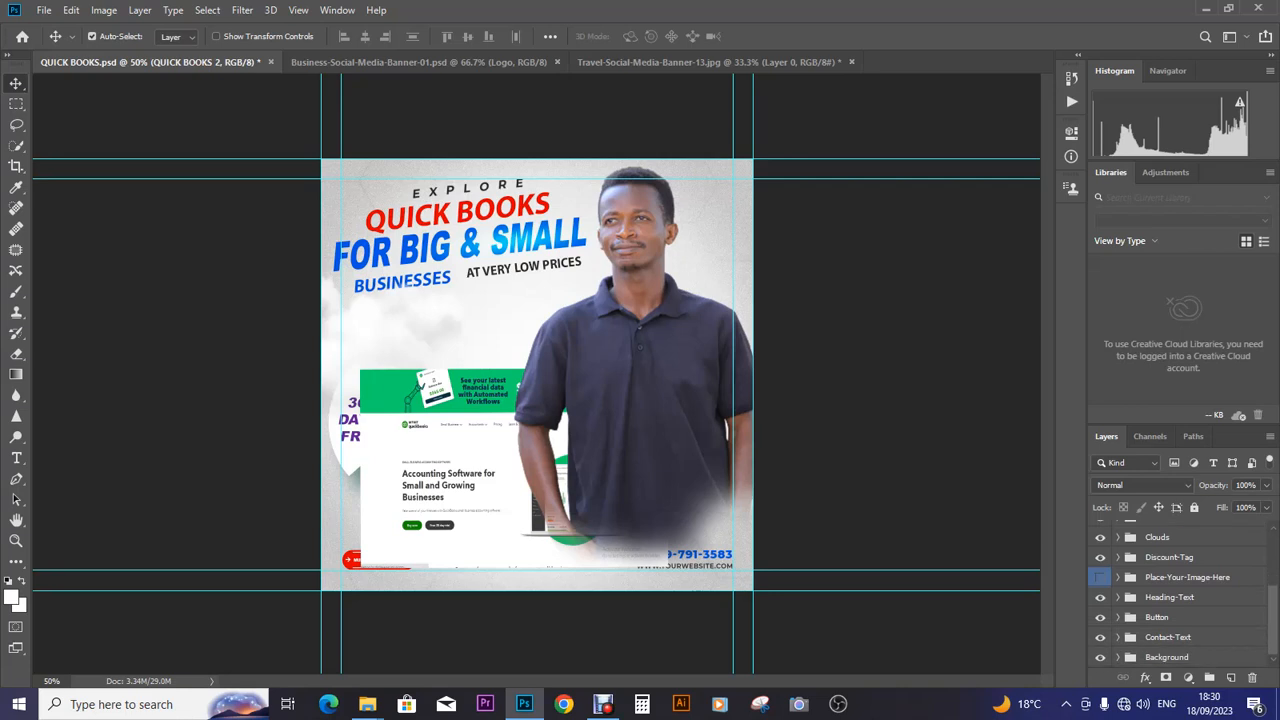
{"action": "left_click", "coordinate": [1157, 617]}
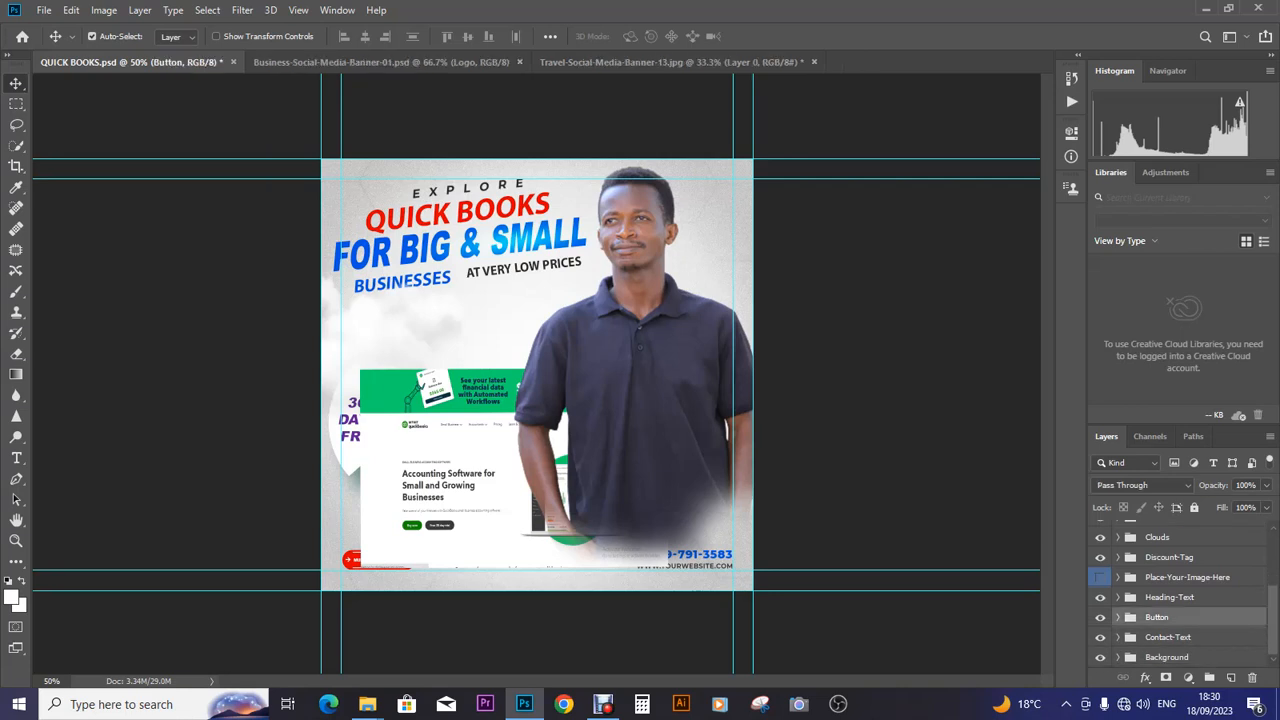
{"action": "left_click_drag", "start_coordinate": [1157, 617], "coordinate": [1157, 537]}
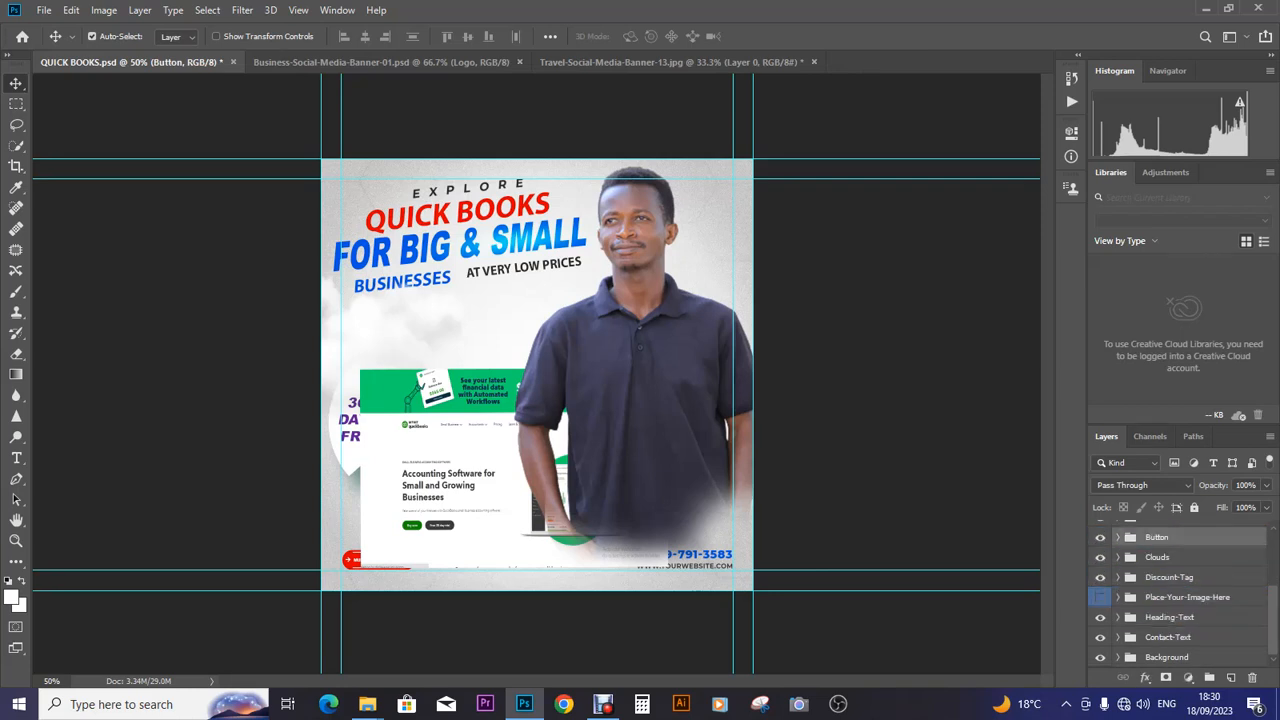
{"action": "scroll", "coordinate": [1160, 590], "scroll_direction": "up", "scroll_amount": 3}
{"action": "left_click_drag", "start_coordinate": [1157, 598], "coordinate": [1157, 542]}
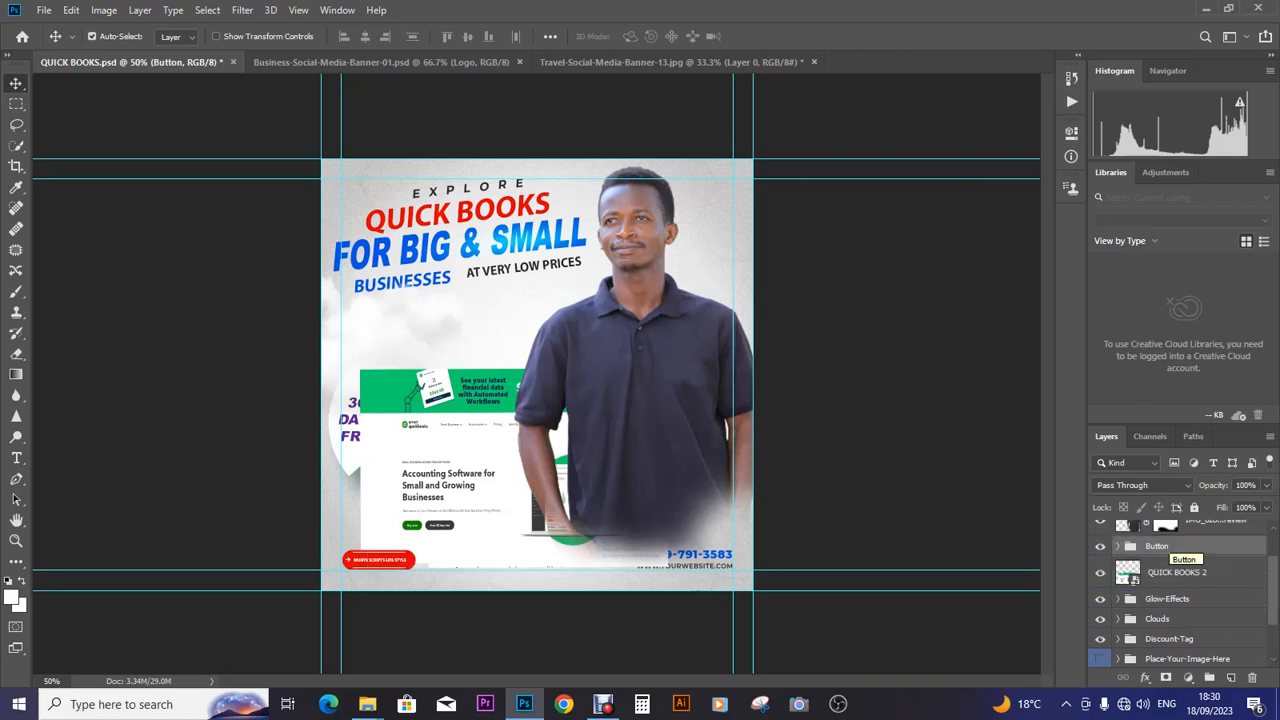
- Toggle the Background and Contact-Text visibility to check them, leaving Contact-Text selected
{"action": "scroll", "coordinate": [1180, 580], "scroll_direction": "down", "scroll_amount": 2}
{"action": "scroll", "coordinate": [1180, 590], "scroll_direction": "down", "scroll_amount": 1}
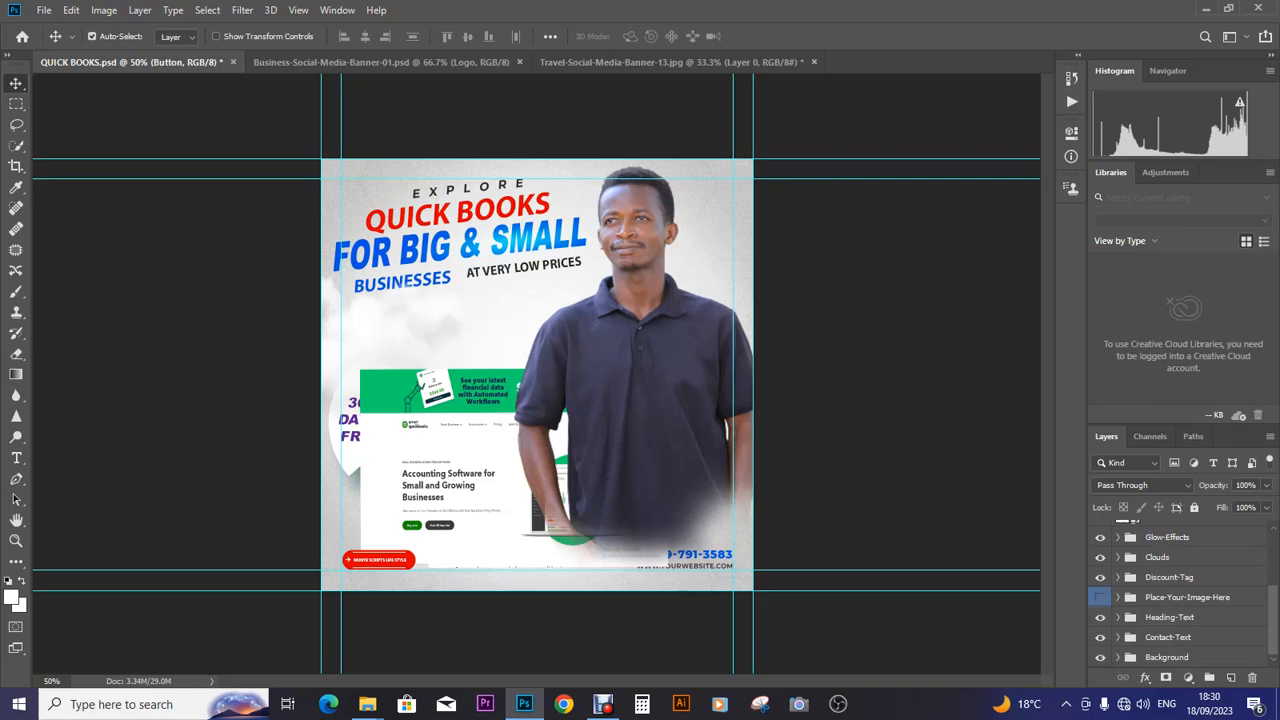
{"action": "scroll", "coordinate": [1180, 597], "scroll_direction": "up", "scroll_amount": 3}
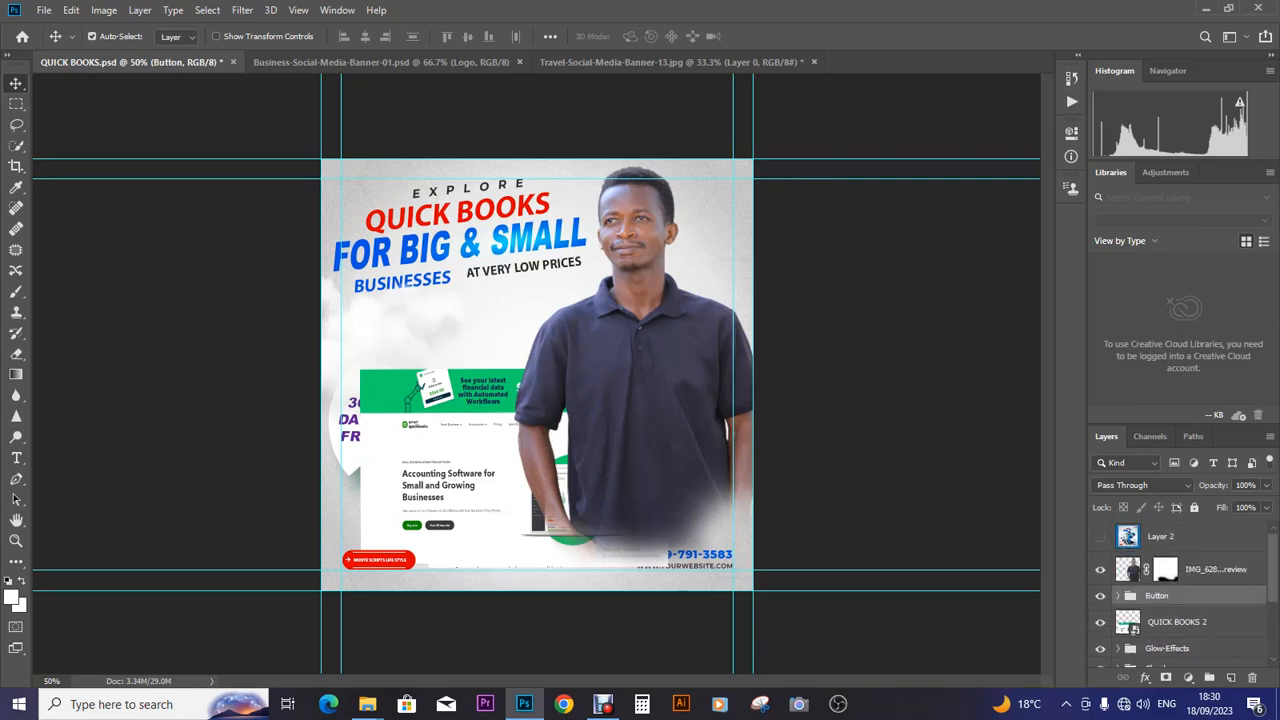
{"action": "scroll", "coordinate": [1100, 597], "scroll_direction": "down", "scroll_amount": 3}
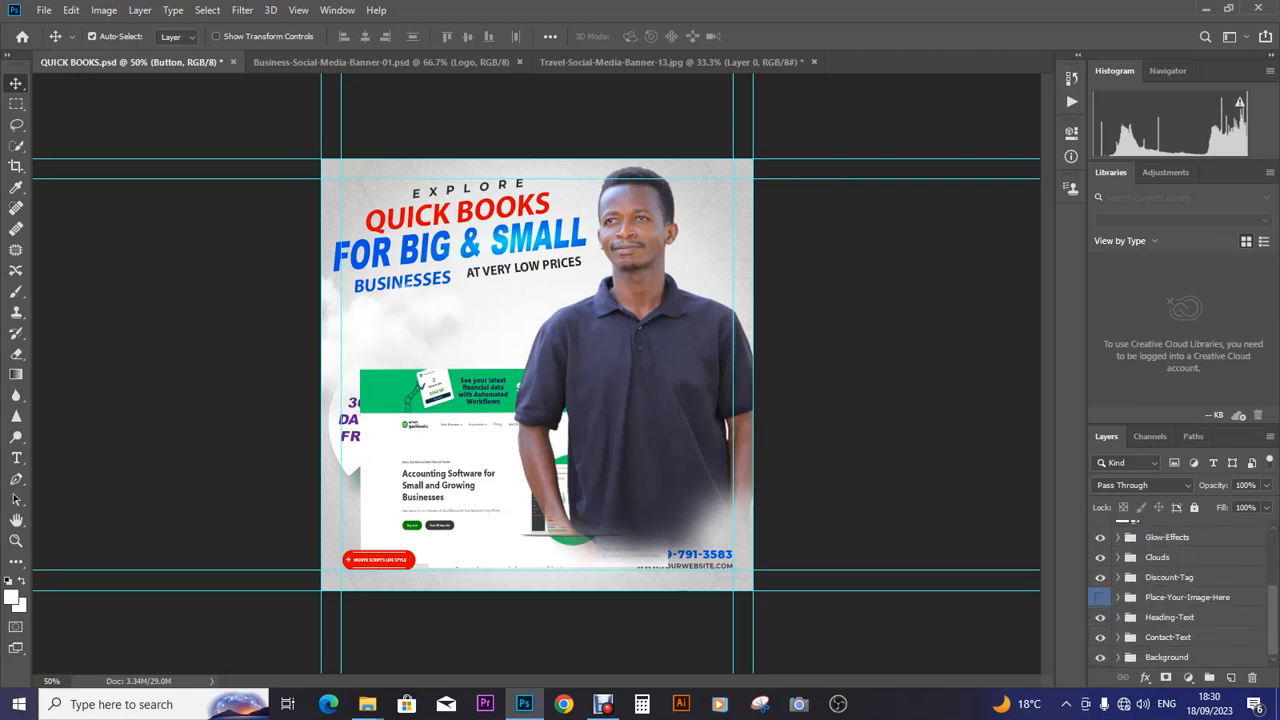
{"action": "left_click", "coordinate": [1100, 657]}
{"action": "left_click", "coordinate": [1100, 657]}
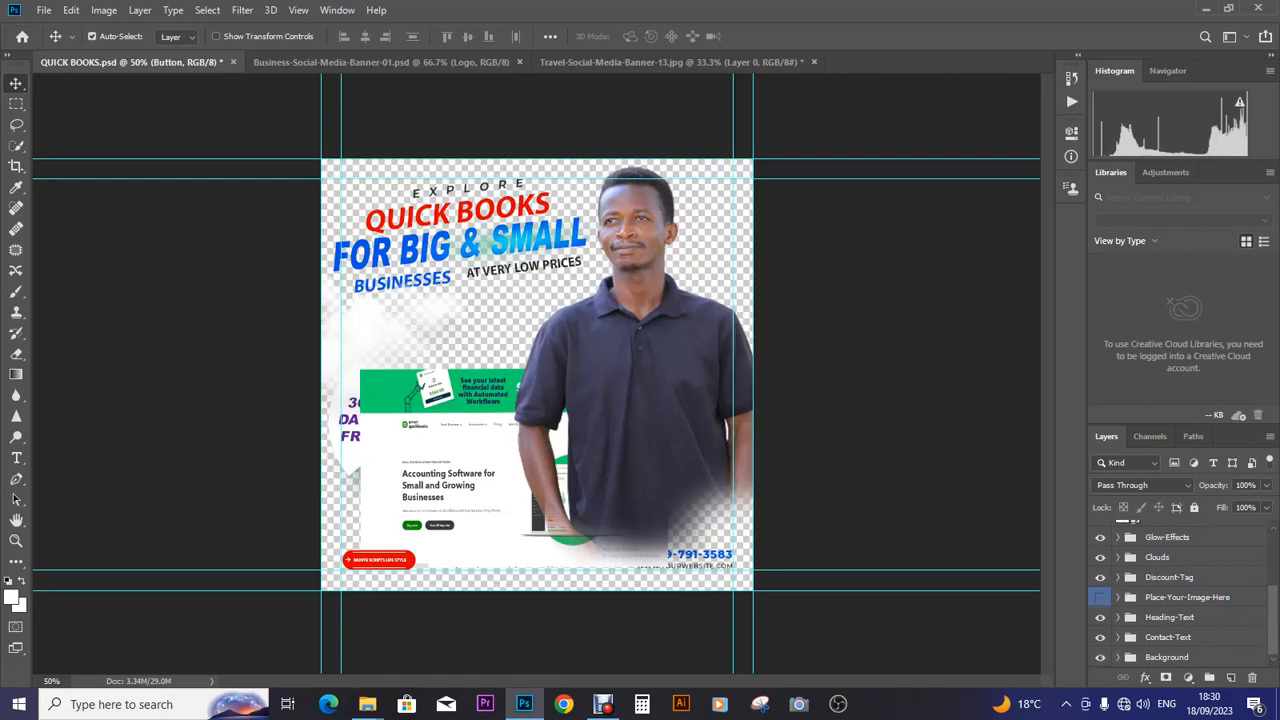
{"action": "left_click", "coordinate": [1100, 637]}
{"action": "left_click", "coordinate": [1100, 637]}
{"action": "left_click", "coordinate": [1100, 637]}
{"action": "left_click", "coordinate": [1100, 637]}
{"action": "left_click", "coordinate": [1100, 637]}
{"action": "left_click", "coordinate": [1168, 637]}
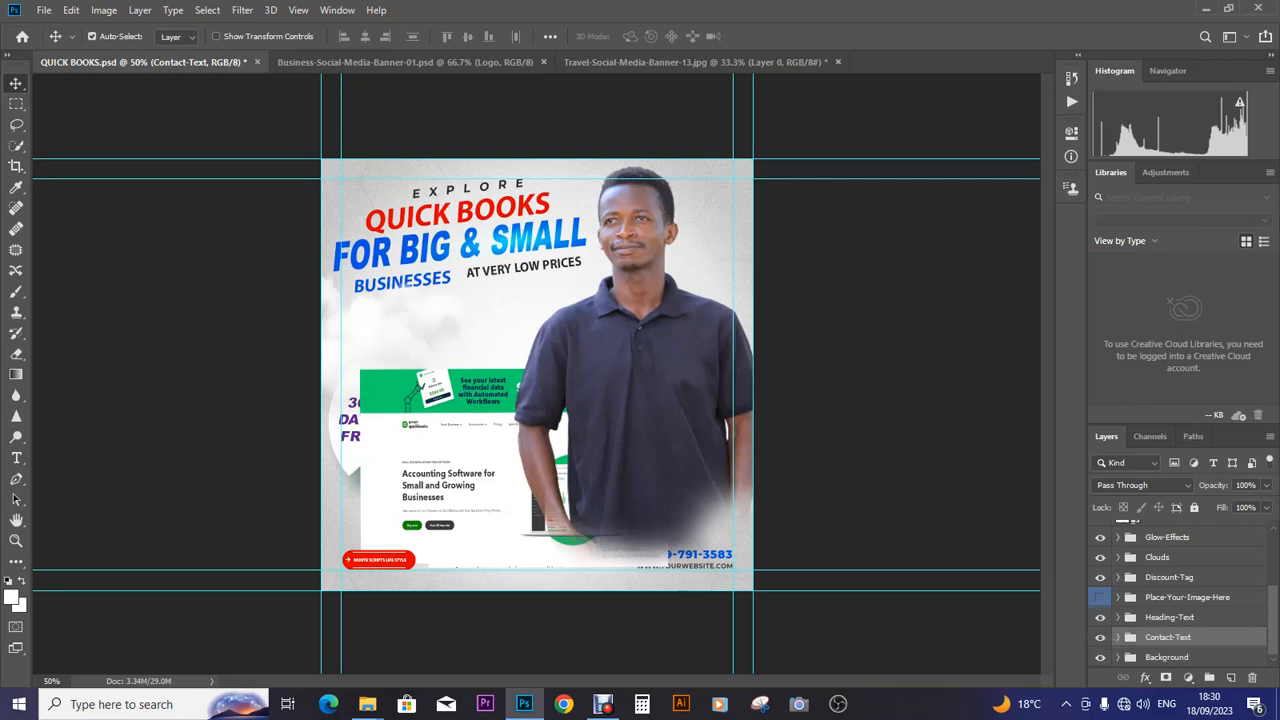
- Delete the hidden Place-Your-Image-Here group, restoring Contact-Text after an accidental deletion
{"action": "key", "text": "Delete"}
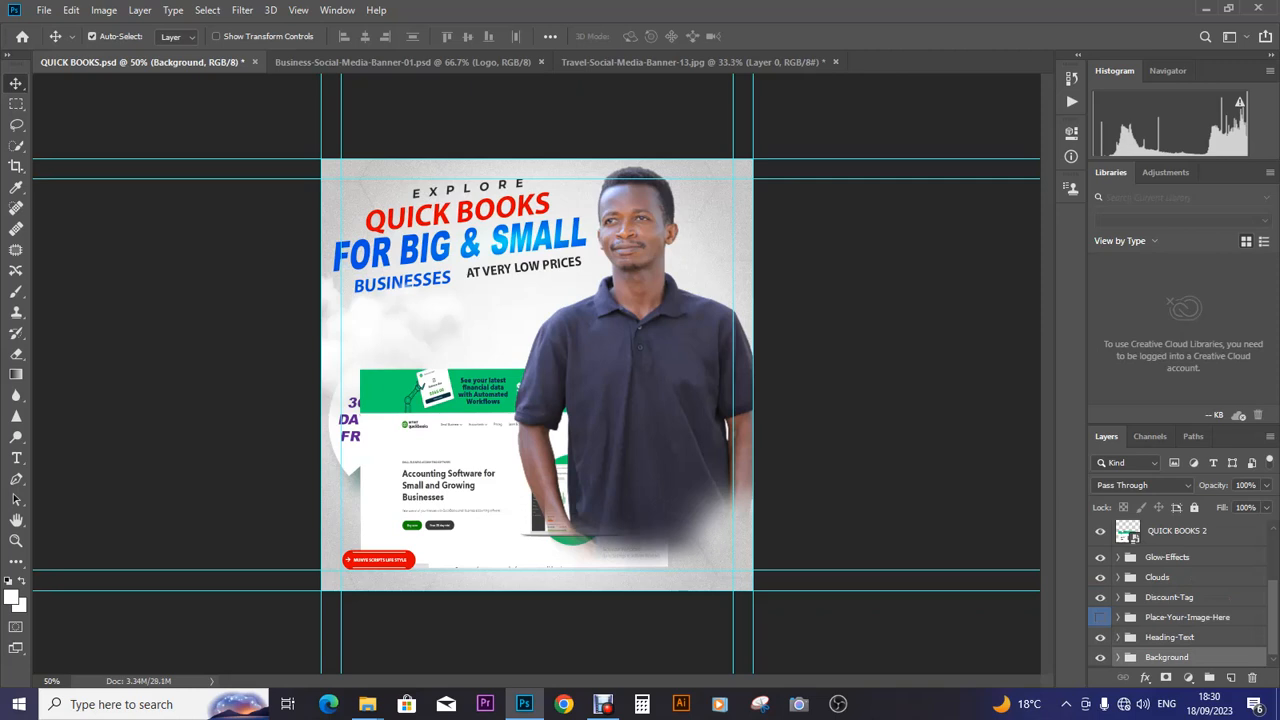
{"action": "key", "text": "ctrl+z"}
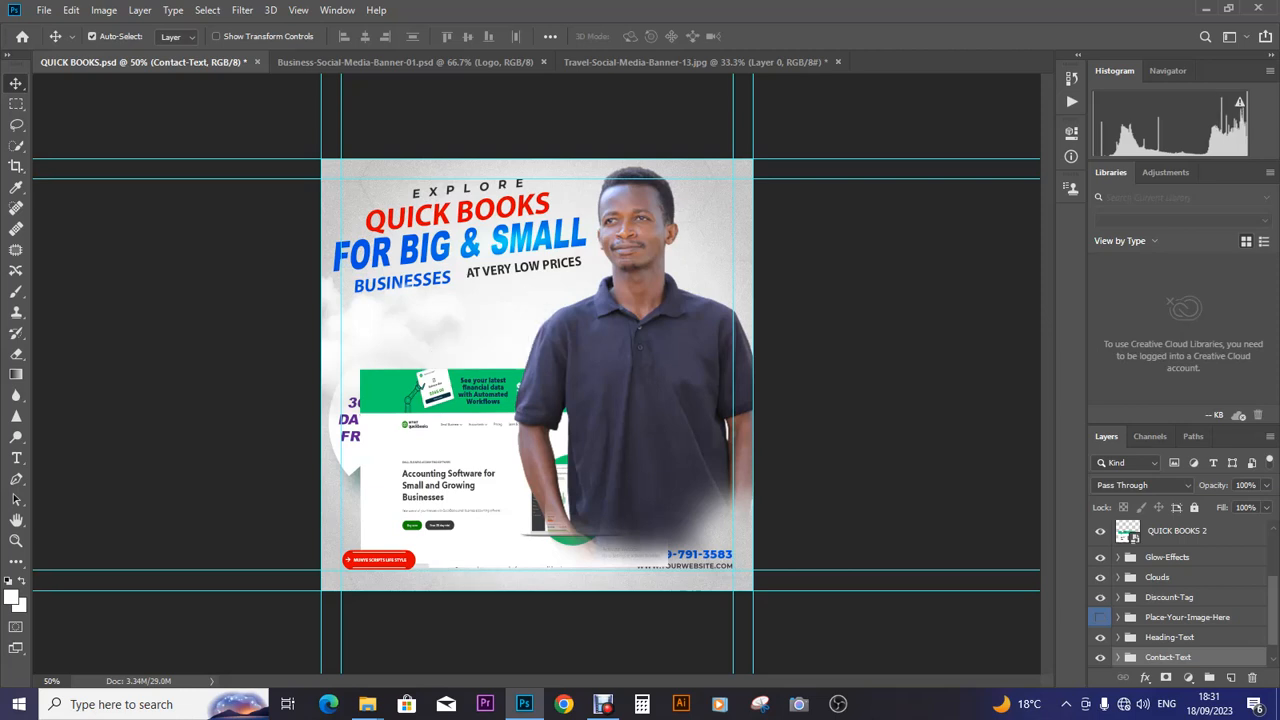
{"action": "left_click", "coordinate": [1187, 617]}
{"action": "key", "text": "Delete"}
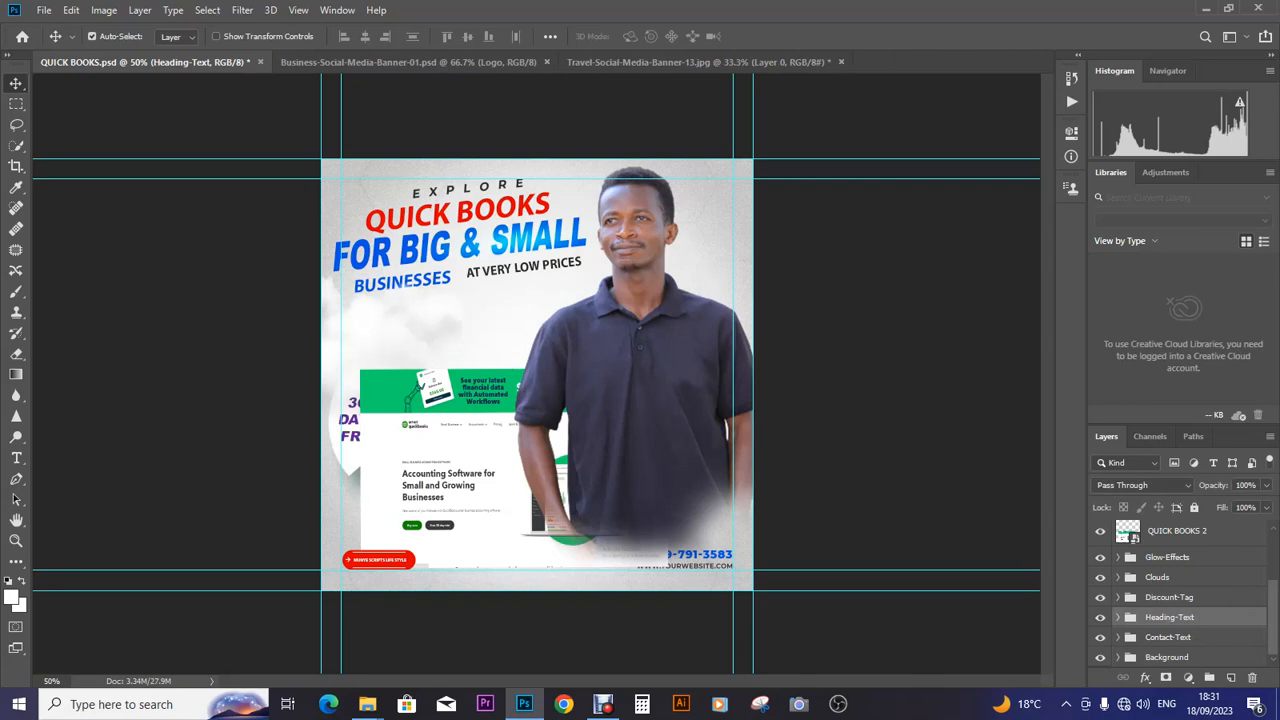
- Stack Discount-Tag above QUICK BOOKS 2 and move the screenshot higher to uncover the phone number
{"action": "left_click_drag", "start_coordinate": [1169, 597], "coordinate": [1169, 531]}
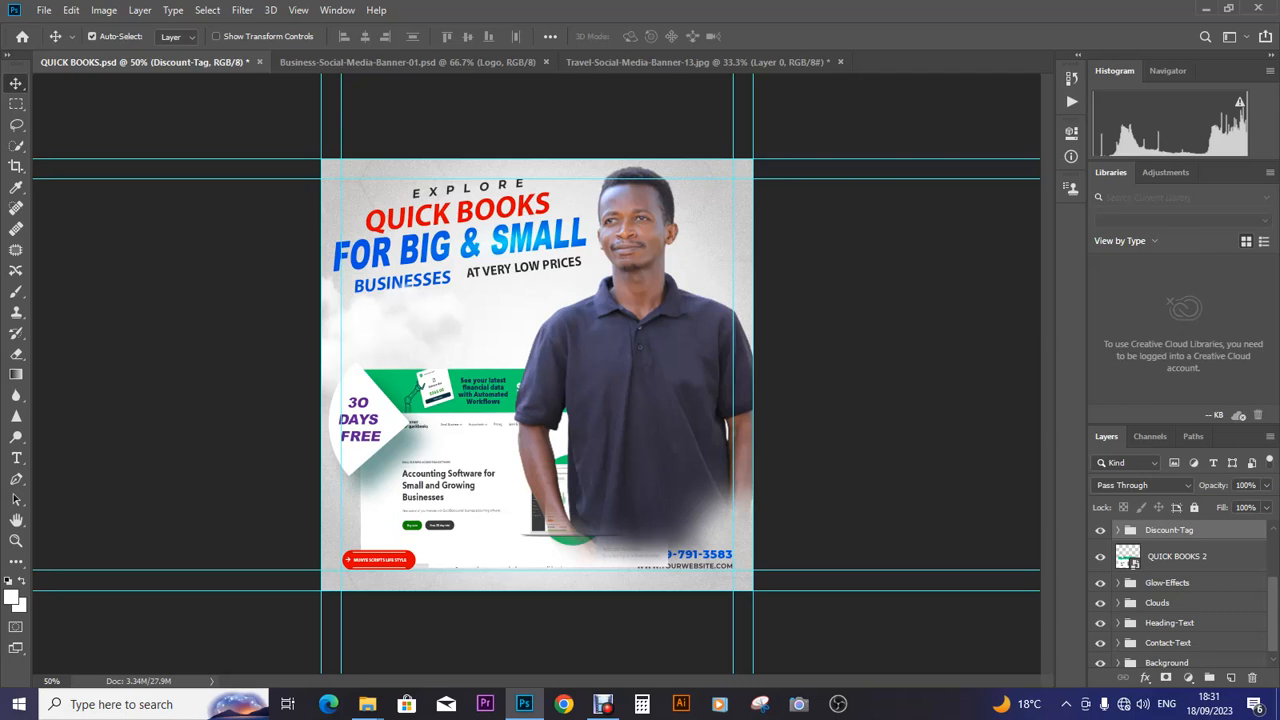
{"action": "left_click", "coordinate": [1182, 556]}
{"action": "mouse_move", "coordinate": [509, 377]}
{"action": "left_mouse_down"}
{"action": "mouse_move", "coordinate": [495, 332]}
{"action": "mouse_move", "coordinate": [526, 339]}
{"action": "mouse_move", "coordinate": [510, 352]}
{"action": "left_mouse_up"}
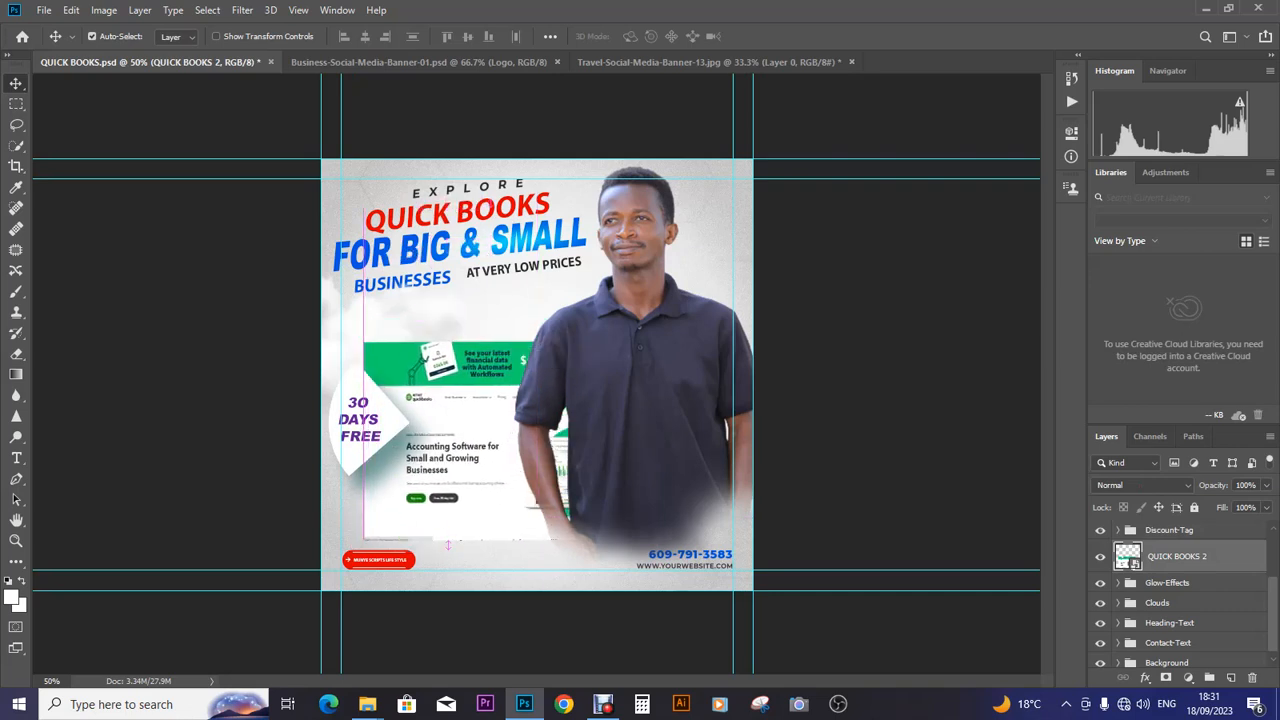
{"action": "key", "text": "ctrl+t"}
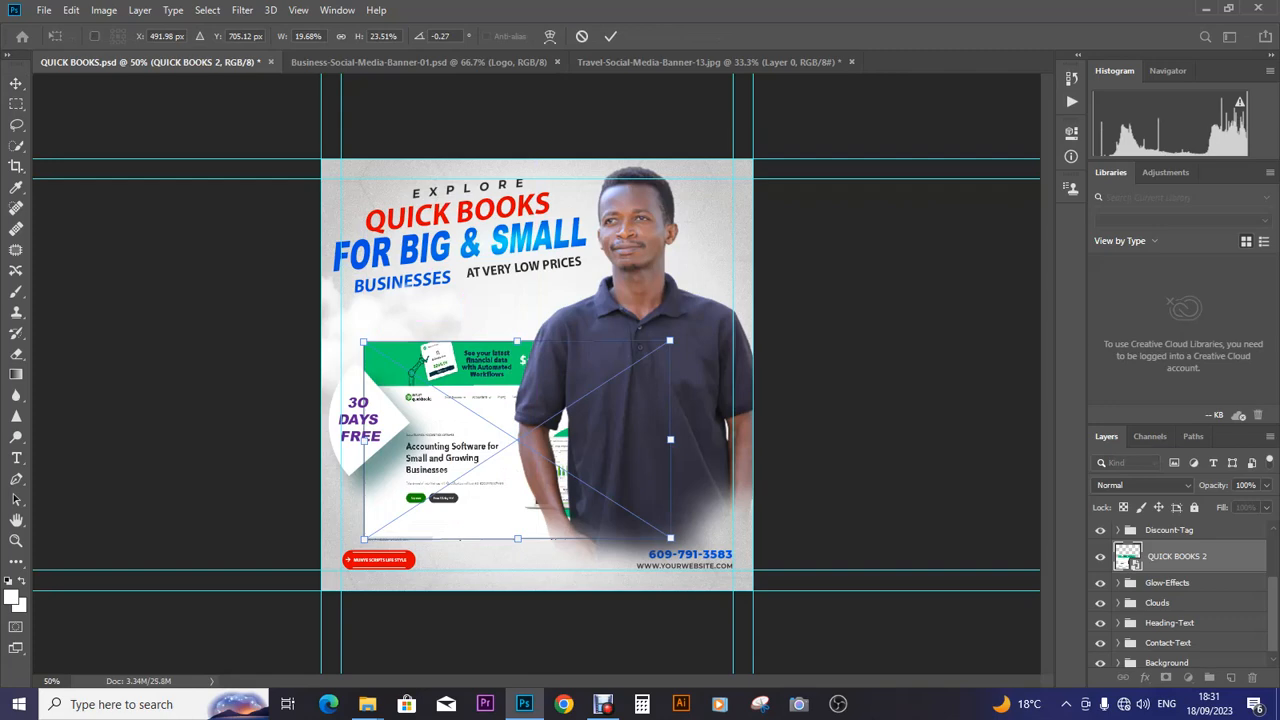
{"action": "left_click_drag", "start_coordinate": [670, 341], "coordinate": [714, 302]}
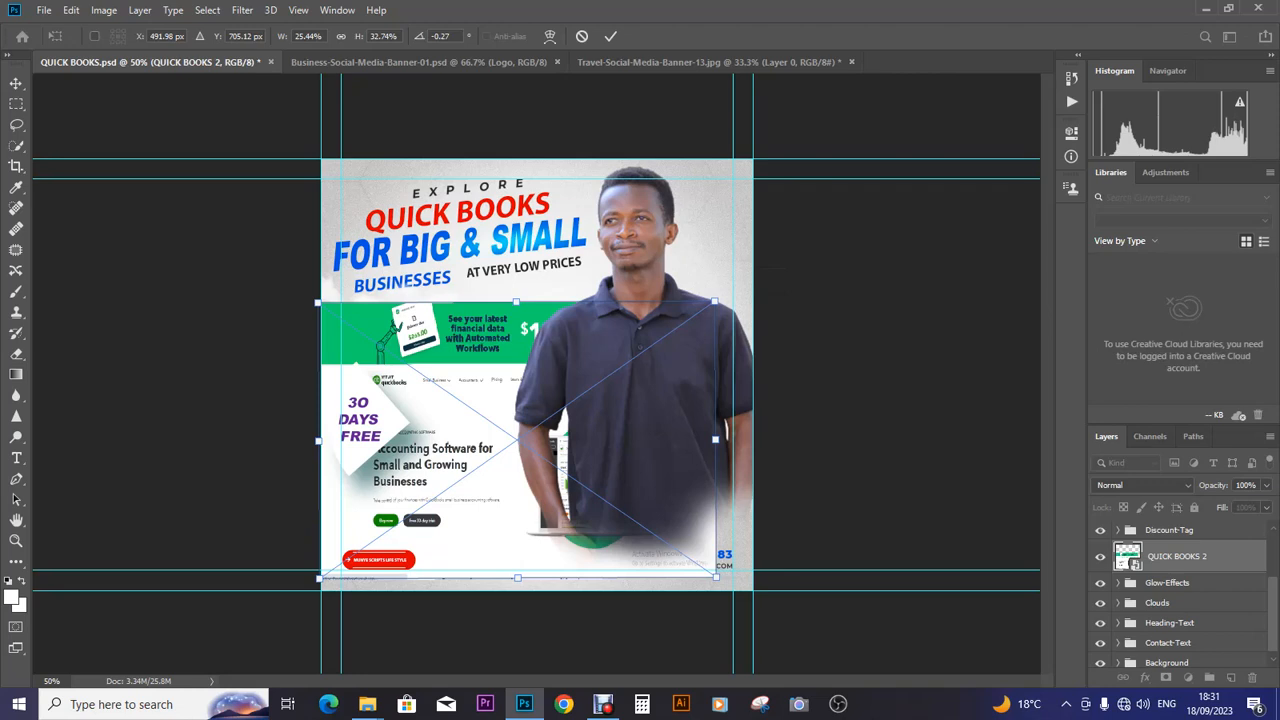
{"action": "key", "text": "Return"}
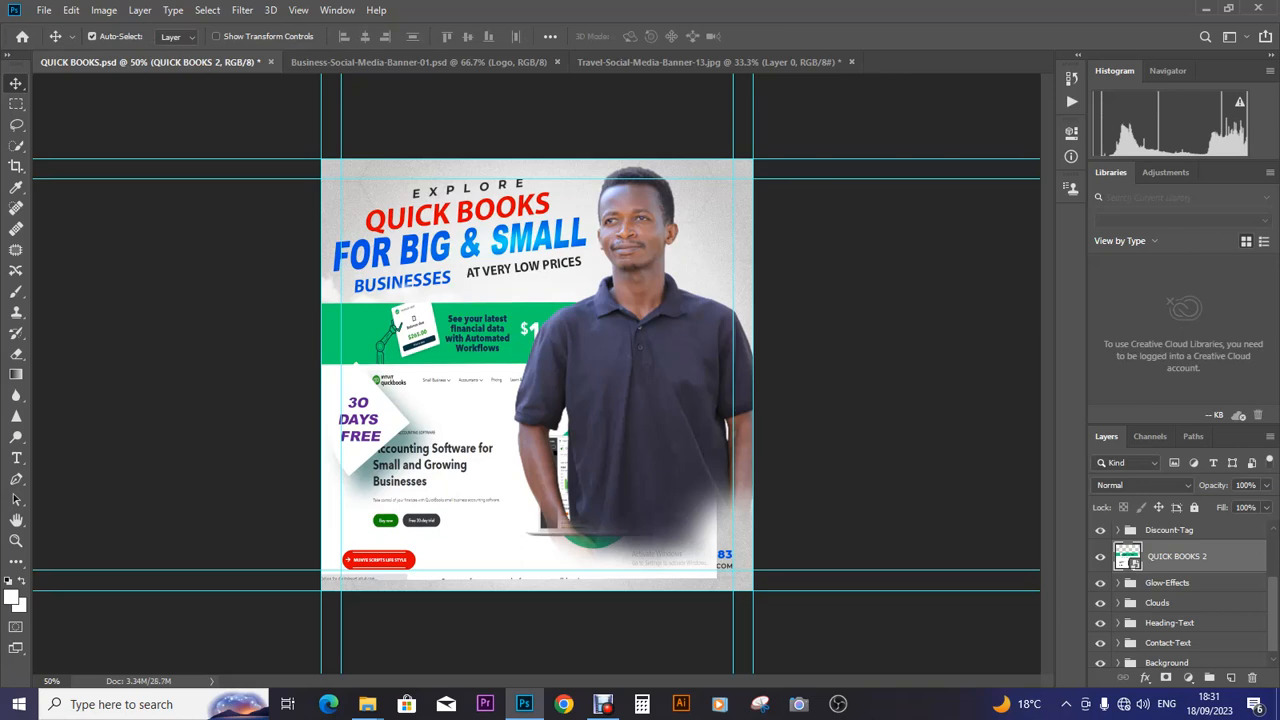
{"action": "left_click_drag", "start_coordinate": [1157, 602], "coordinate": [1152, 546]}
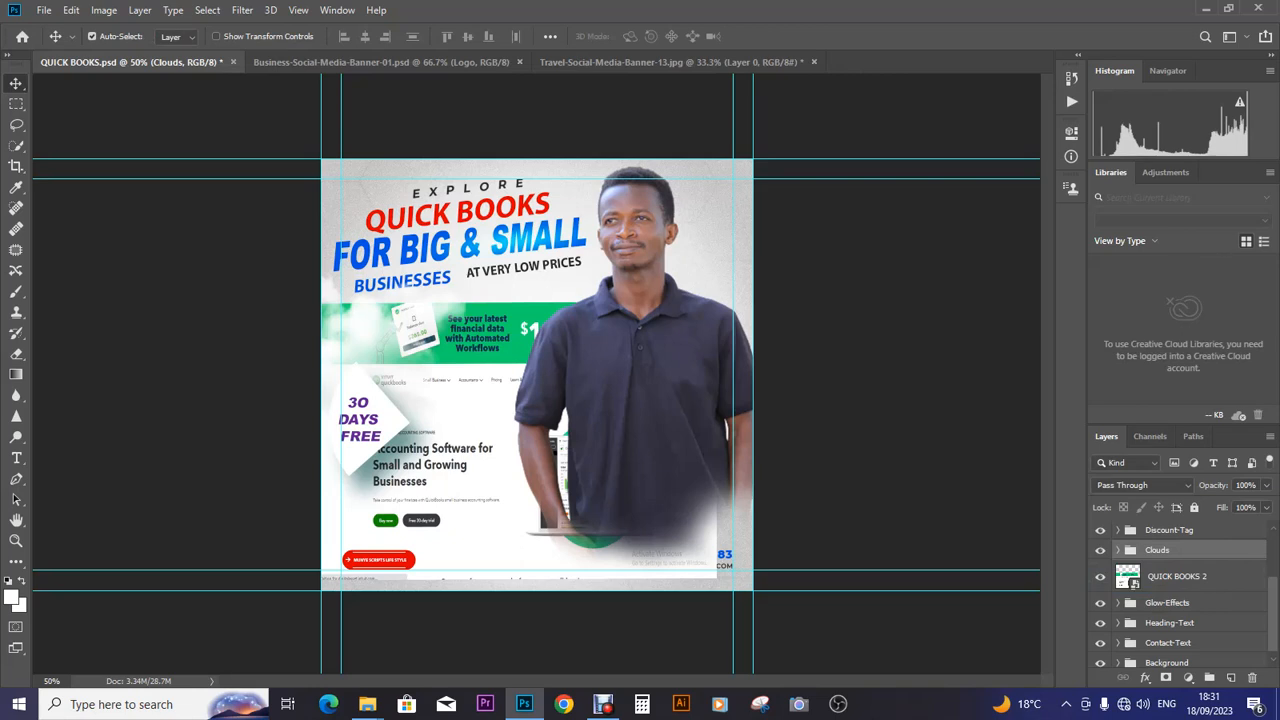
{"action": "scroll", "coordinate": [1180, 590], "scroll_direction": "up", "scroll_amount": 3}
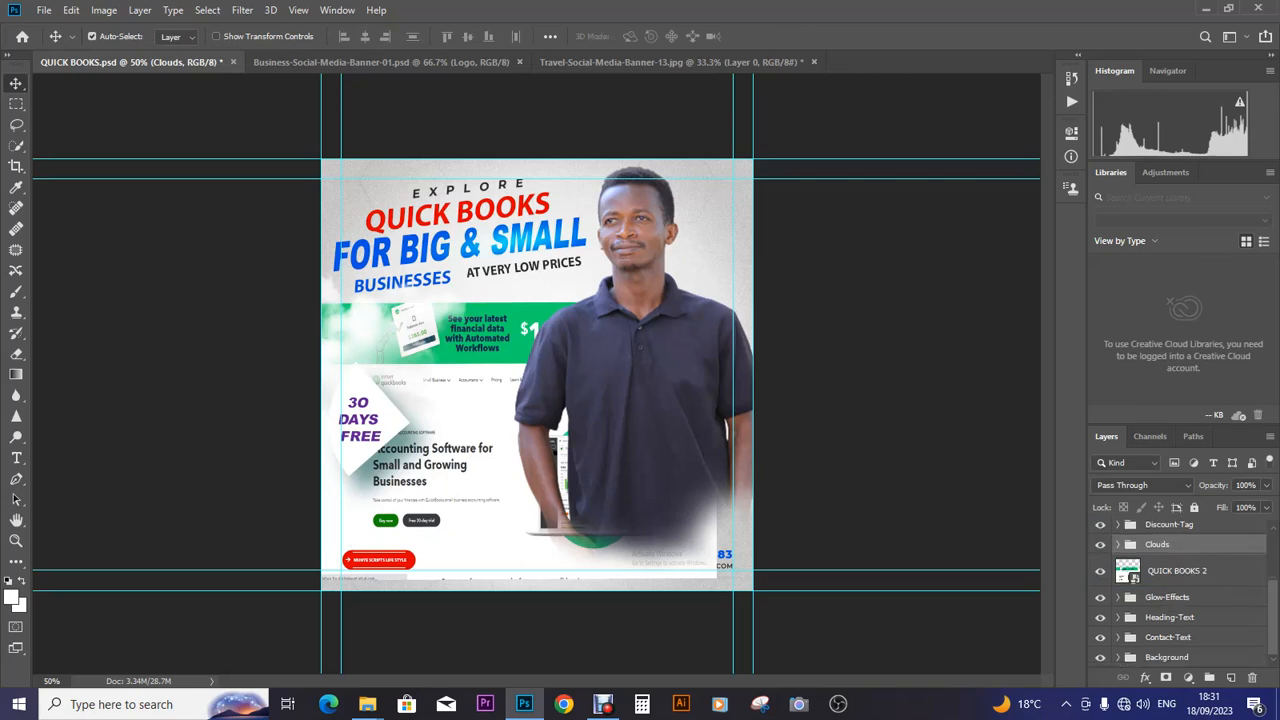
{"action": "scroll", "coordinate": [1180, 590], "scroll_direction": "down", "scroll_amount": 3}
- Shrink the Discount-Tag group to about 80% and move it up toward the left edge
{"action": "key", "text": "ctrl+z"}
{"action": "key", "text": "ctrl+shift+z"}
{"action": "left_click", "coordinate": [1169, 525]}
{"action": "key", "text": "ctrl+t"}
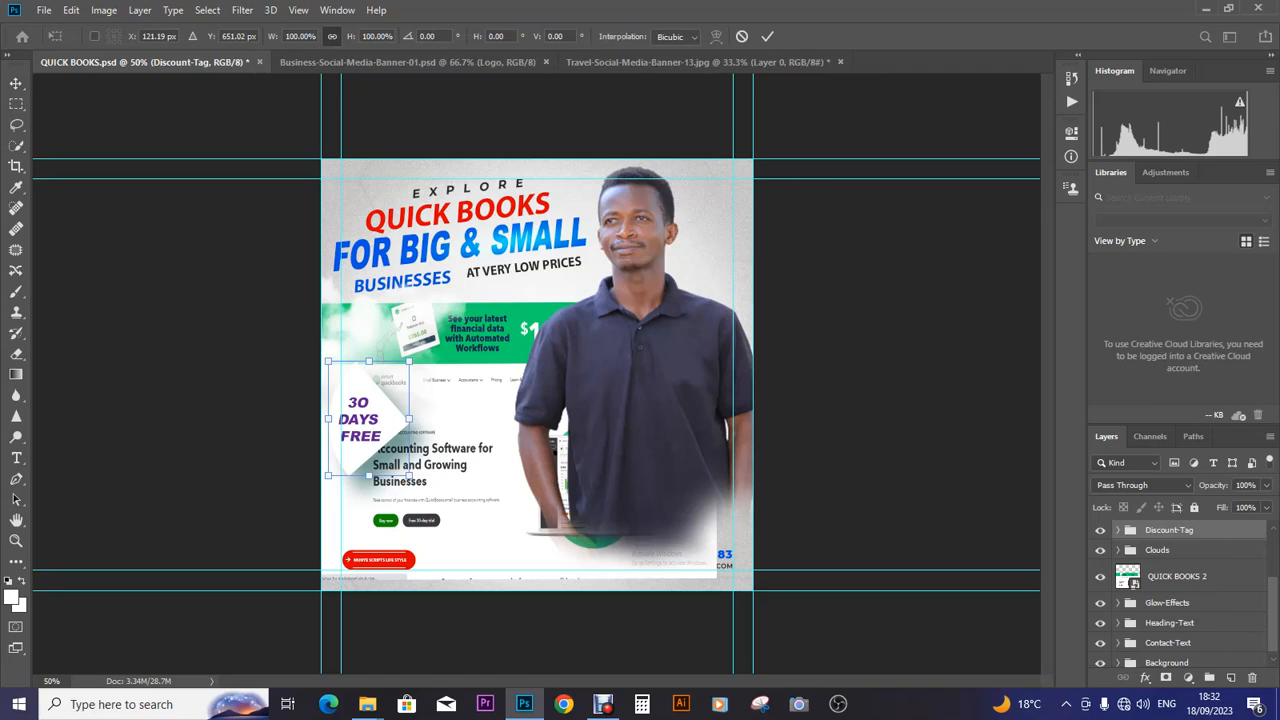
{"action": "left_click_drag", "start_coordinate": [409, 361], "coordinate": [396, 384]}
{"action": "left_click_drag", "start_coordinate": [378, 380], "coordinate": [379, 352]}
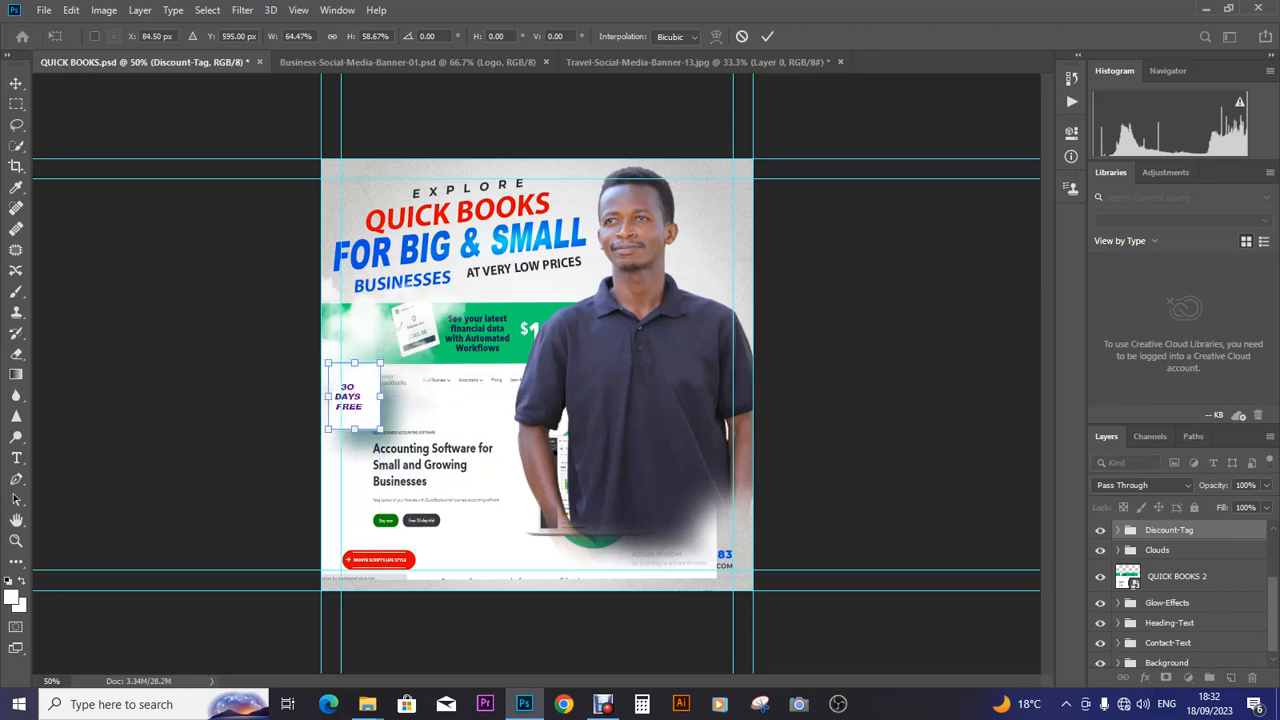
{"action": "key", "text": "Return"}
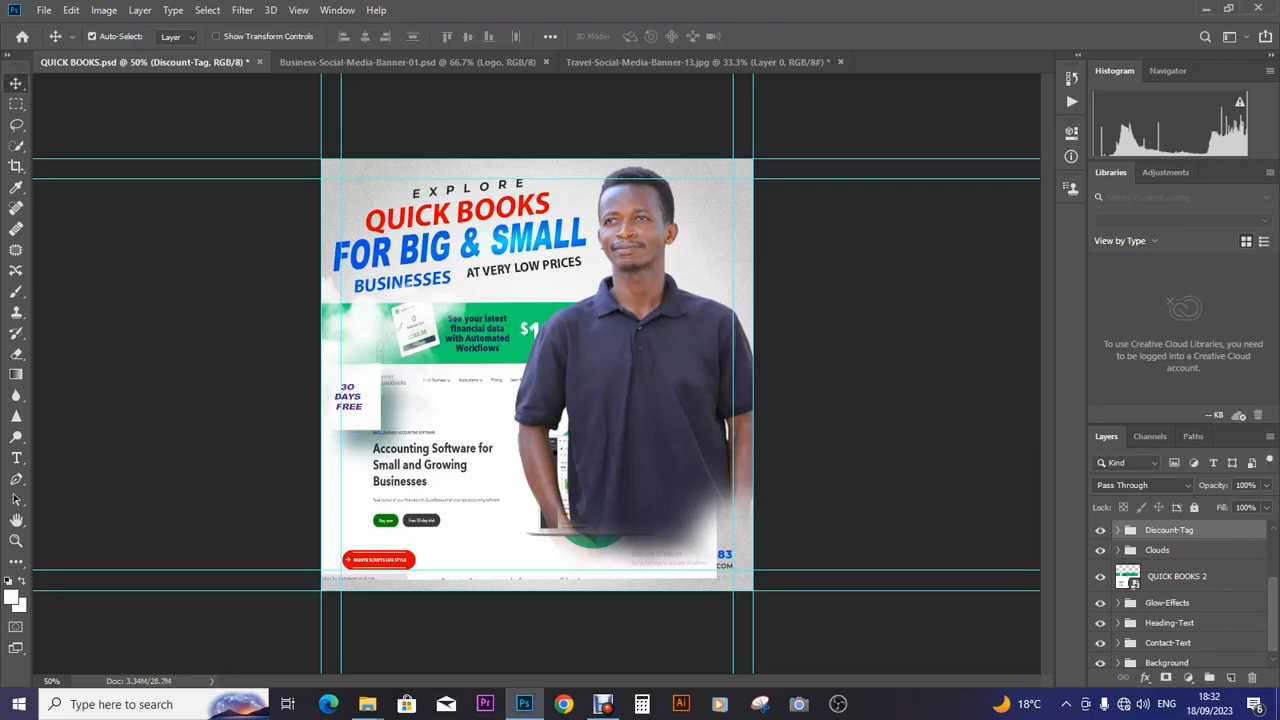
- Nudge the 30 DAYS FREE text layer a few pixels right and down within the tag
{"action": "left_click", "coordinate": [1118, 530]}
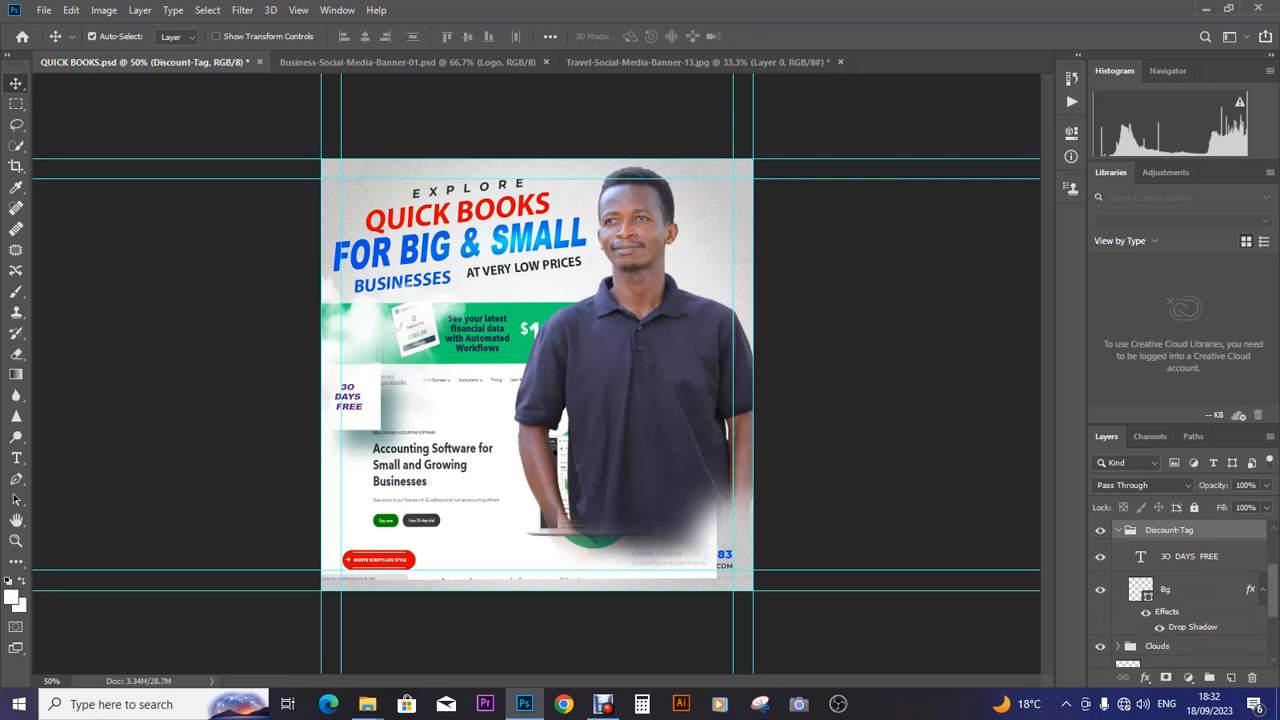
{"action": "left_click", "coordinate": [1188, 556]}
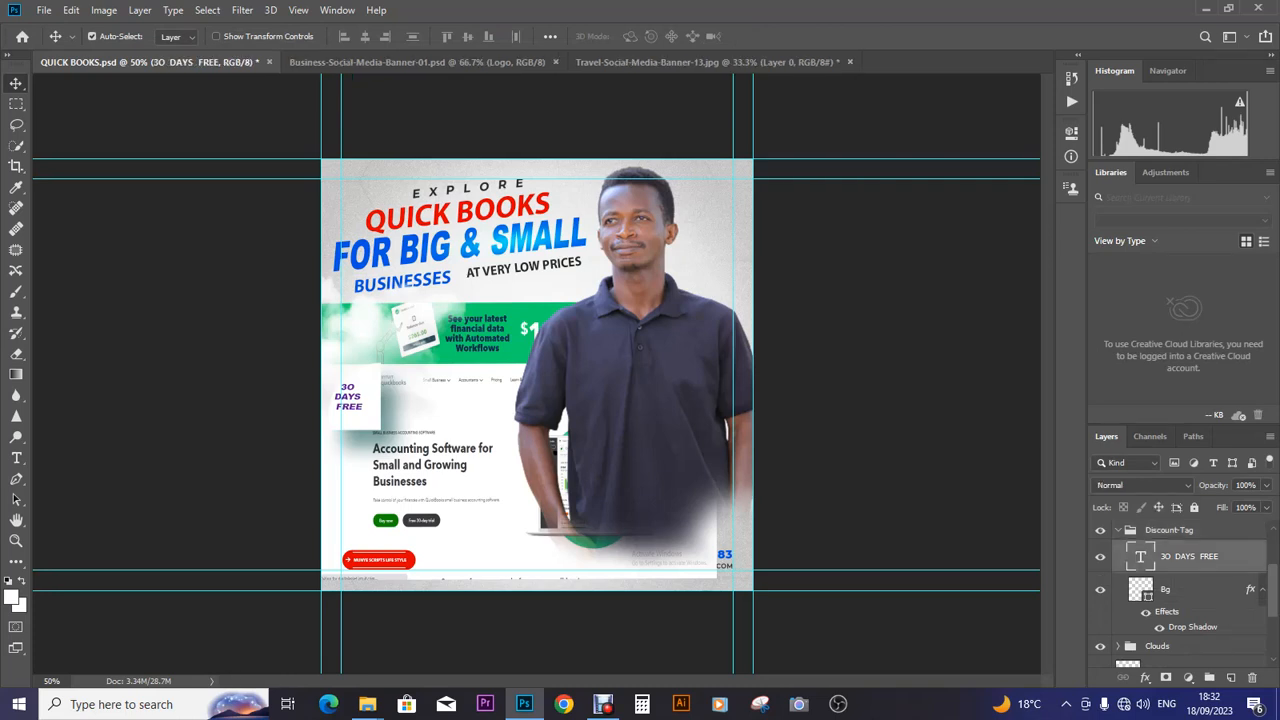
{"action": "key", "text": "Right"}
{"action": "key", "text": "Right"}
{"action": "key", "text": "Right"}
{"action": "key", "text": "Right"}
{"action": "key", "text": "Right"}
{"action": "key", "text": "Right"}
{"action": "key", "text": "Down"}
{"action": "key", "text": "Down"}
{"action": "key", "text": "Down"}
{"action": "key", "text": "Right"}
{"action": "key", "text": "Right"}
{"action": "key", "text": "Right"}
{"action": "key", "text": "Down"}
{"action": "key", "text": "Down"}
{"action": "key", "text": "Down"}
{"action": "key", "text": "Down"}
{"action": "key", "text": "Down"}
{"action": "key", "text": "Up"}
- Add a layer mask to the QUICK BOOKS 2 layer
{"action": "left_click", "coordinate": [1165, 589]}
{"action": "scroll", "coordinate": [1165, 589], "scroll_direction": "up", "scroll_amount": 4}
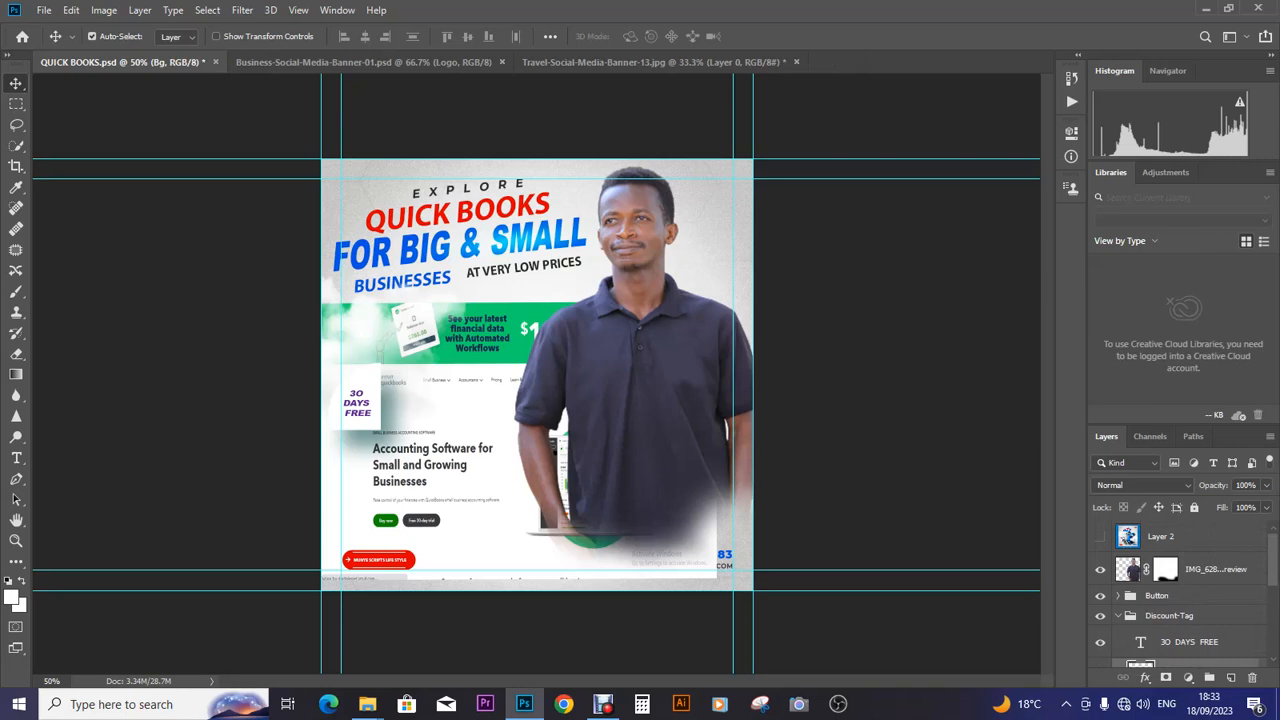
{"action": "scroll", "coordinate": [1180, 595], "scroll_direction": "down", "scroll_amount": 10}
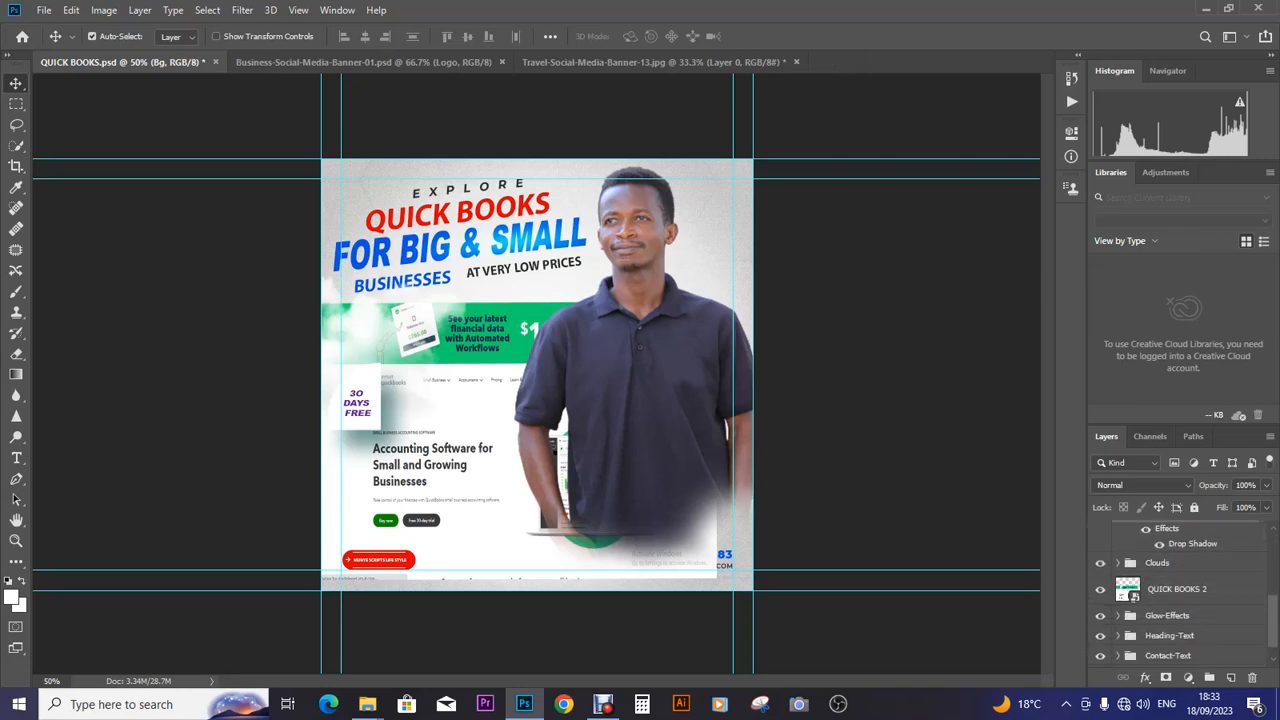
{"action": "left_click", "coordinate": [1178, 579]}
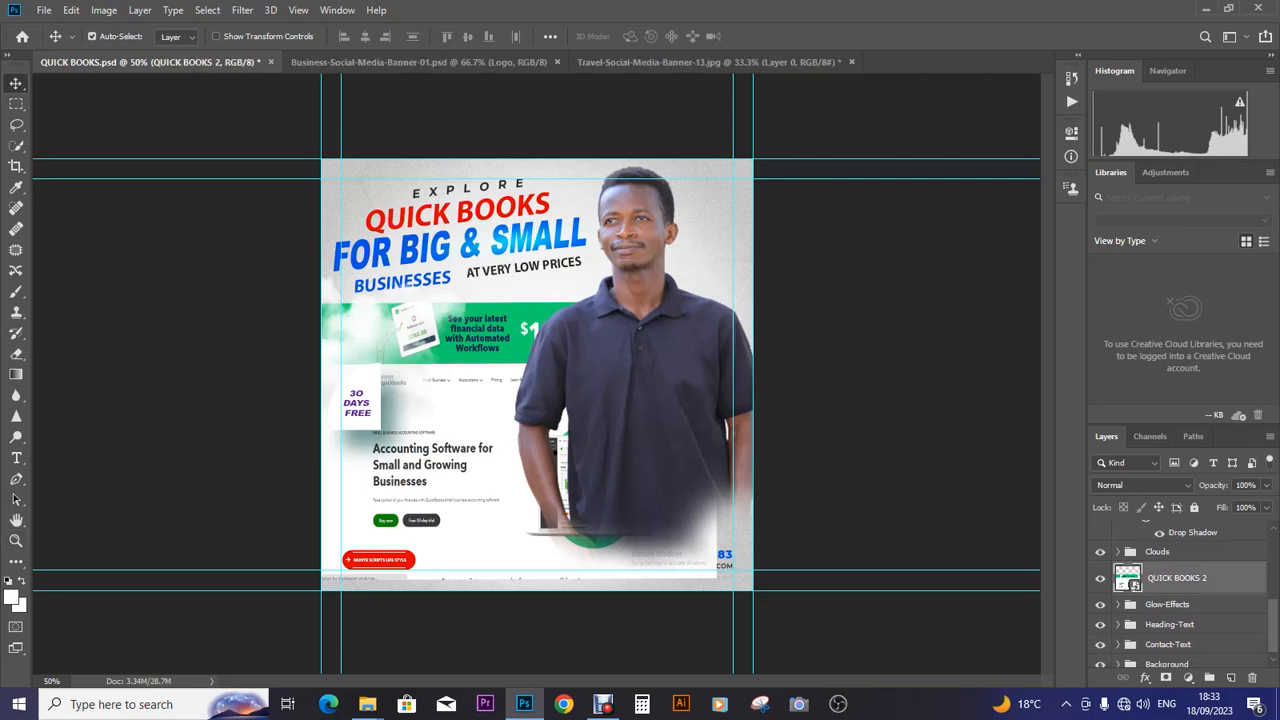
{"action": "left_click", "coordinate": [1166, 677]}
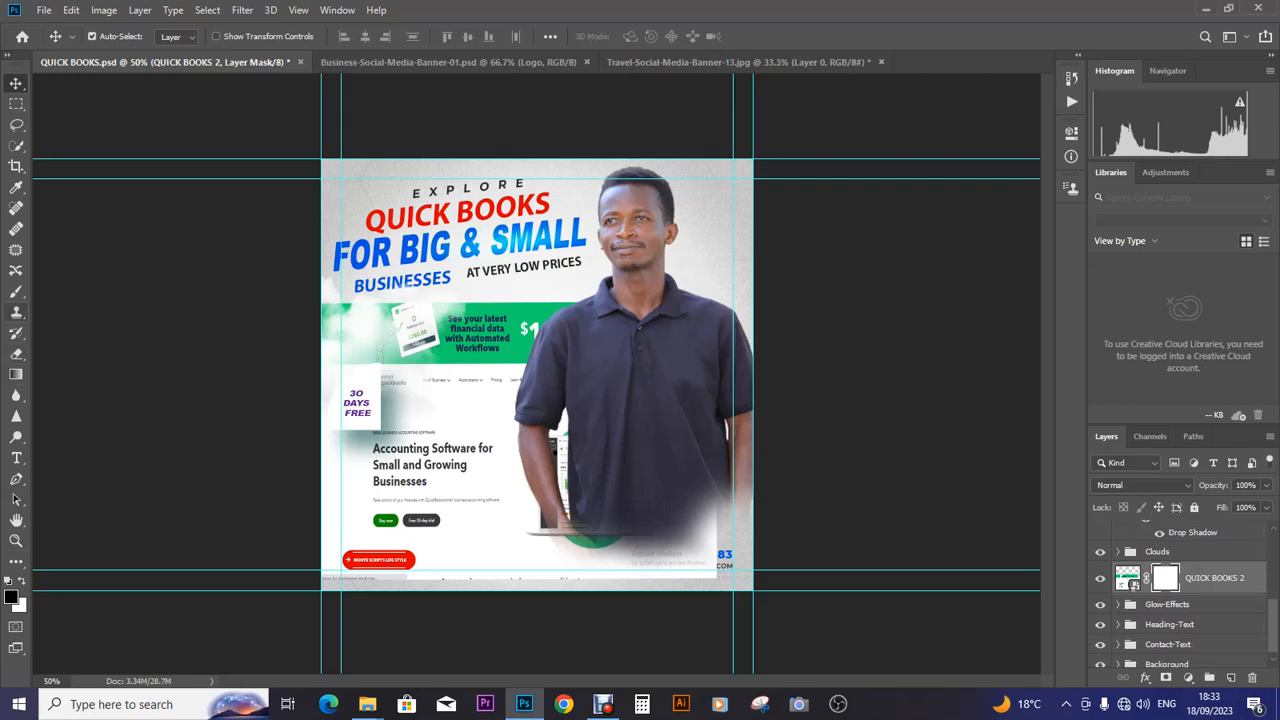
- Paint black on the mask over the footer and the green banner's top so they fade
{"action": "left_click", "coordinate": [16, 291]}
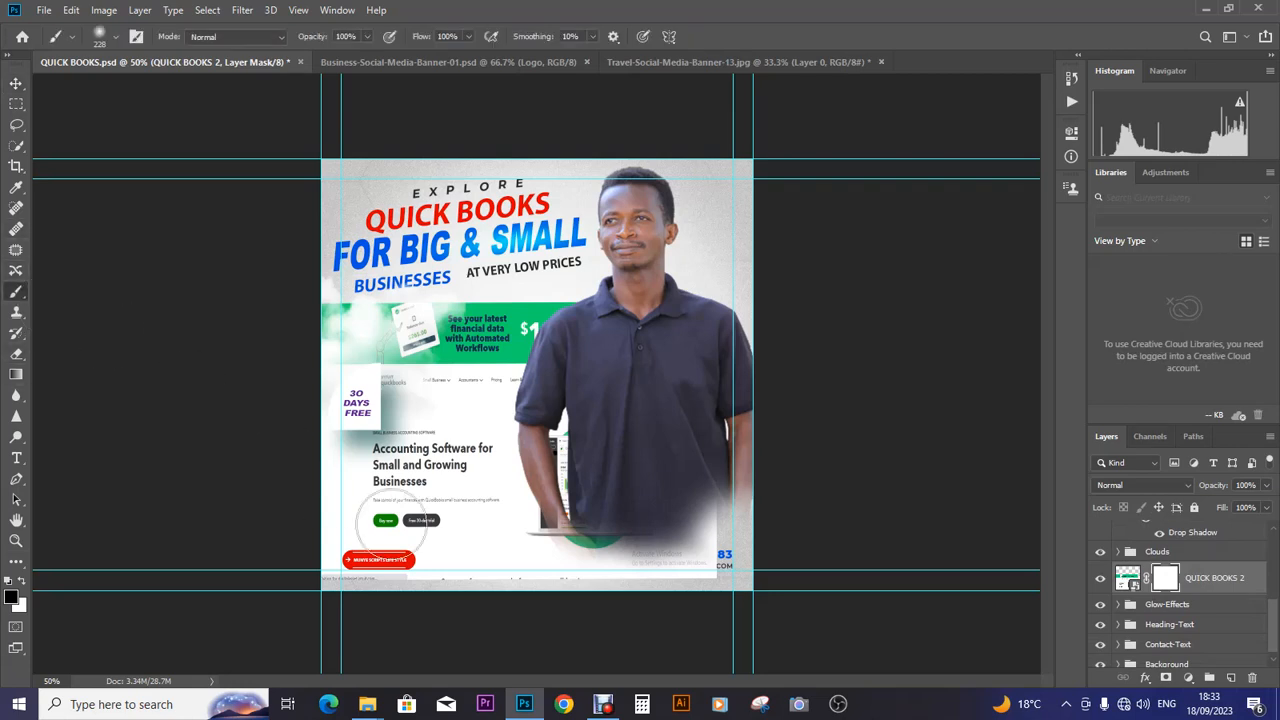
{"action": "mouse_move", "coordinate": [552, 540]}
{"action": "left_mouse_down"}
{"action": "mouse_move", "coordinate": [672, 564]}
{"action": "mouse_move", "coordinate": [735, 543]}
{"action": "mouse_move", "coordinate": [647, 576]}
{"action": "mouse_move", "coordinate": [703, 513]}
{"action": "mouse_move", "coordinate": [567, 589]}
{"action": "mouse_move", "coordinate": [651, 508]}
{"action": "mouse_move", "coordinate": [554, 575]}
{"action": "mouse_move", "coordinate": [629, 450]}
{"action": "mouse_move", "coordinate": [585, 484]}
{"action": "mouse_move", "coordinate": [529, 570]}
{"action": "mouse_move", "coordinate": [478, 601]}
{"action": "mouse_move", "coordinate": [372, 612]}
{"action": "mouse_move", "coordinate": [322, 595]}
{"action": "mouse_move", "coordinate": [501, 603]}
{"action": "left_mouse_up"}
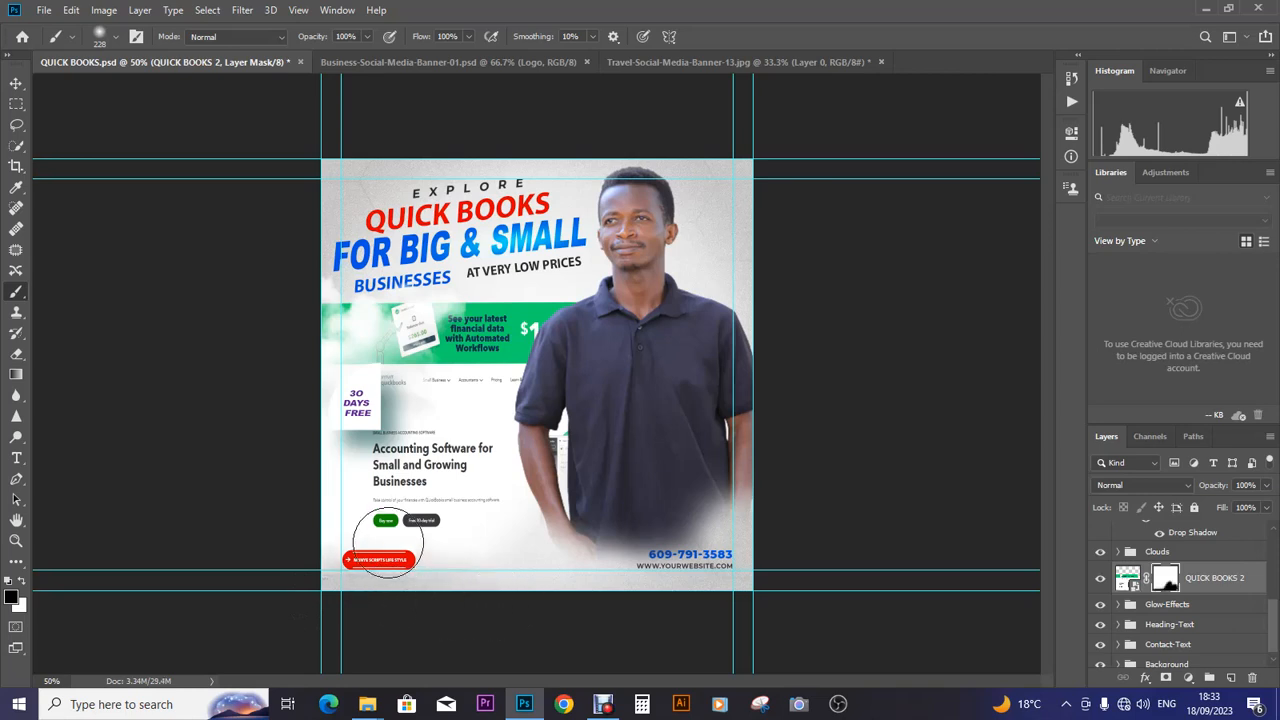
{"action": "mouse_move", "coordinate": [481, 291]}
{"action": "left_mouse_down"}
{"action": "mouse_move", "coordinate": [641, 278]}
{"action": "mouse_move", "coordinate": [473, 271]}
{"action": "mouse_move", "coordinate": [259, 316]}
{"action": "mouse_move", "coordinate": [385, 245]}
{"action": "mouse_move", "coordinate": [365, 220]}
{"action": "left_mouse_up"}
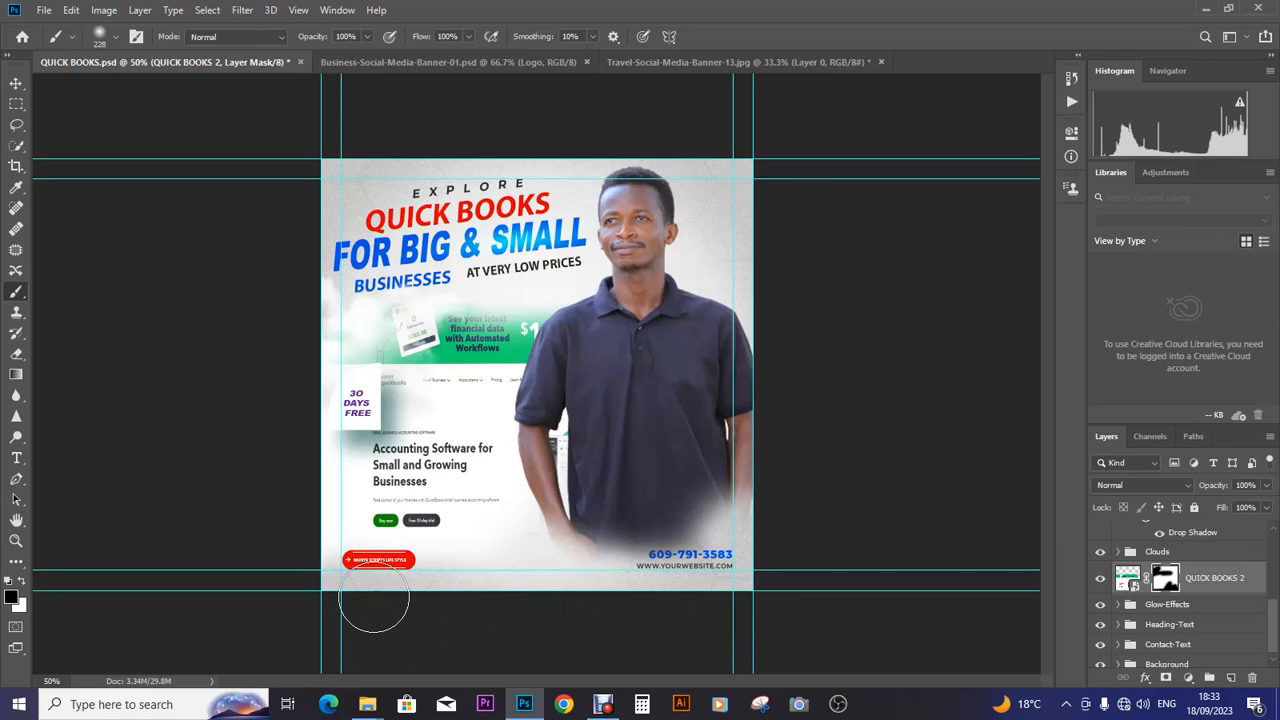
{"action": "left_click", "coordinate": [16, 83]}
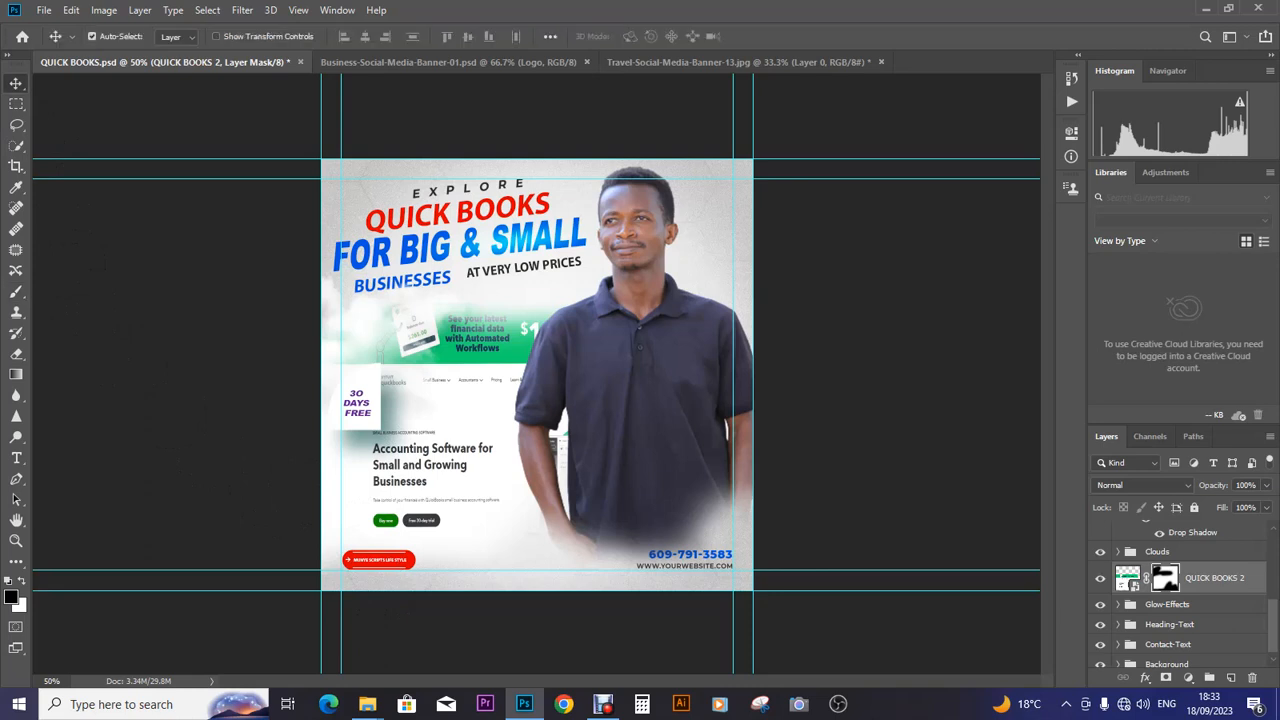
{"action": "scroll", "coordinate": [1180, 600], "scroll_direction": "down", "scroll_amount": 1}
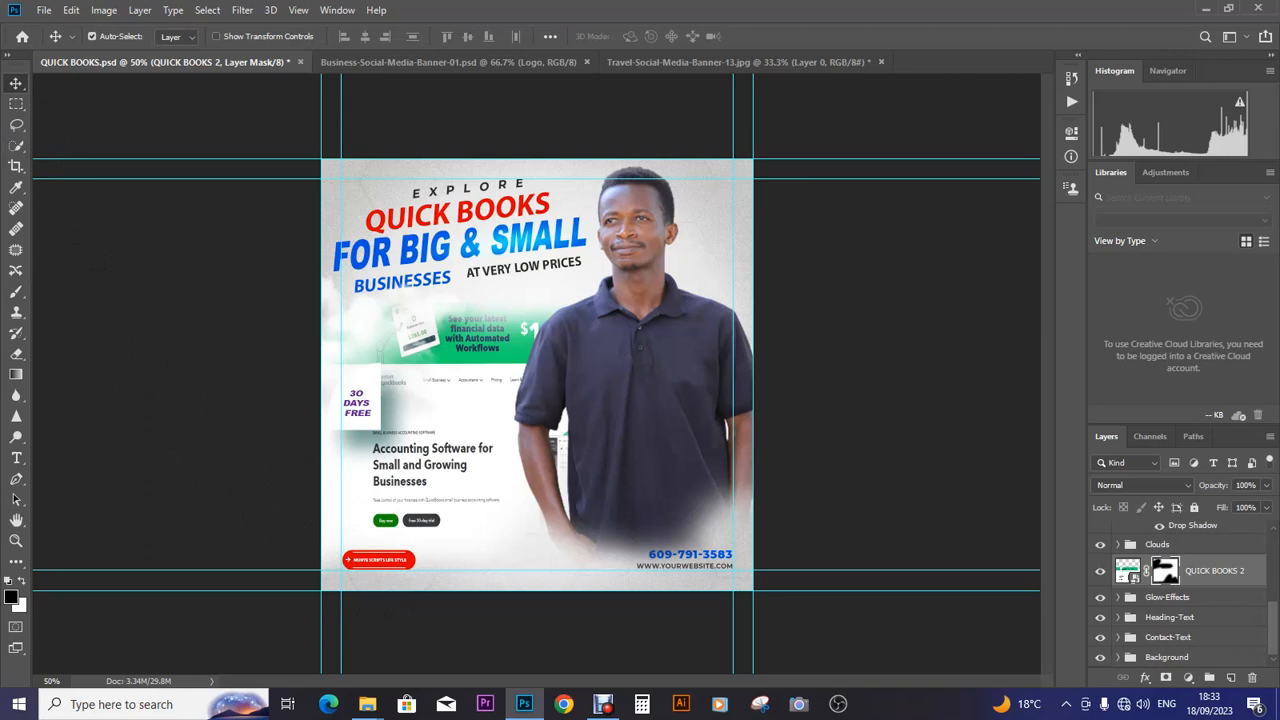
{"action": "left_click", "coordinate": [1168, 637]}
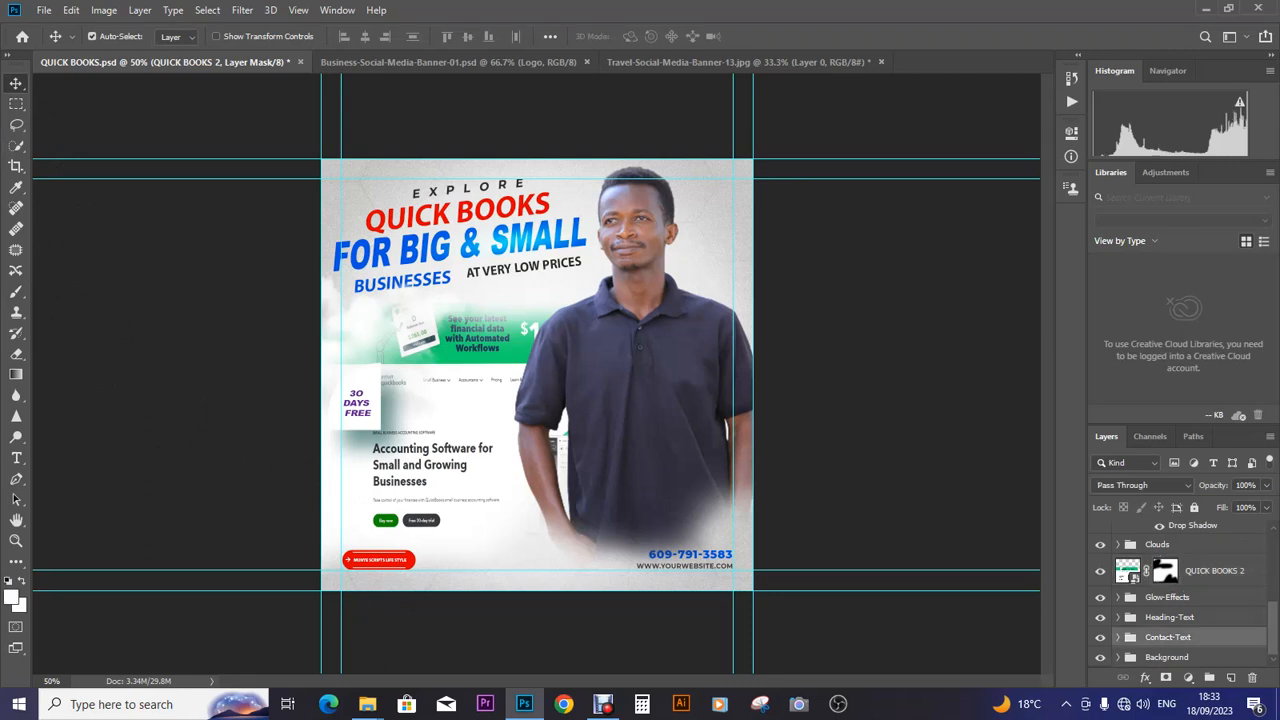
{"action": "left_click", "coordinate": [1118, 637]}
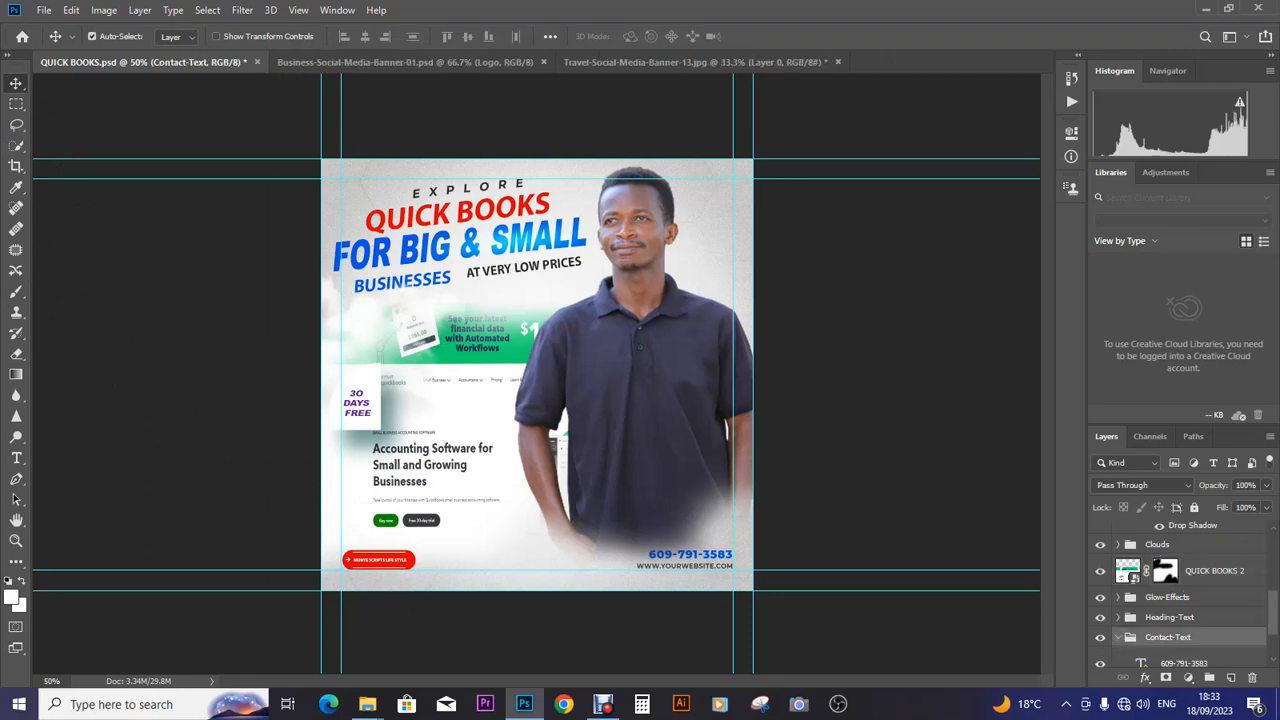
{"action": "scroll", "coordinate": [1180, 600], "scroll_direction": "down", "scroll_amount": 2}
{"action": "left_click", "coordinate": [1200, 631]}
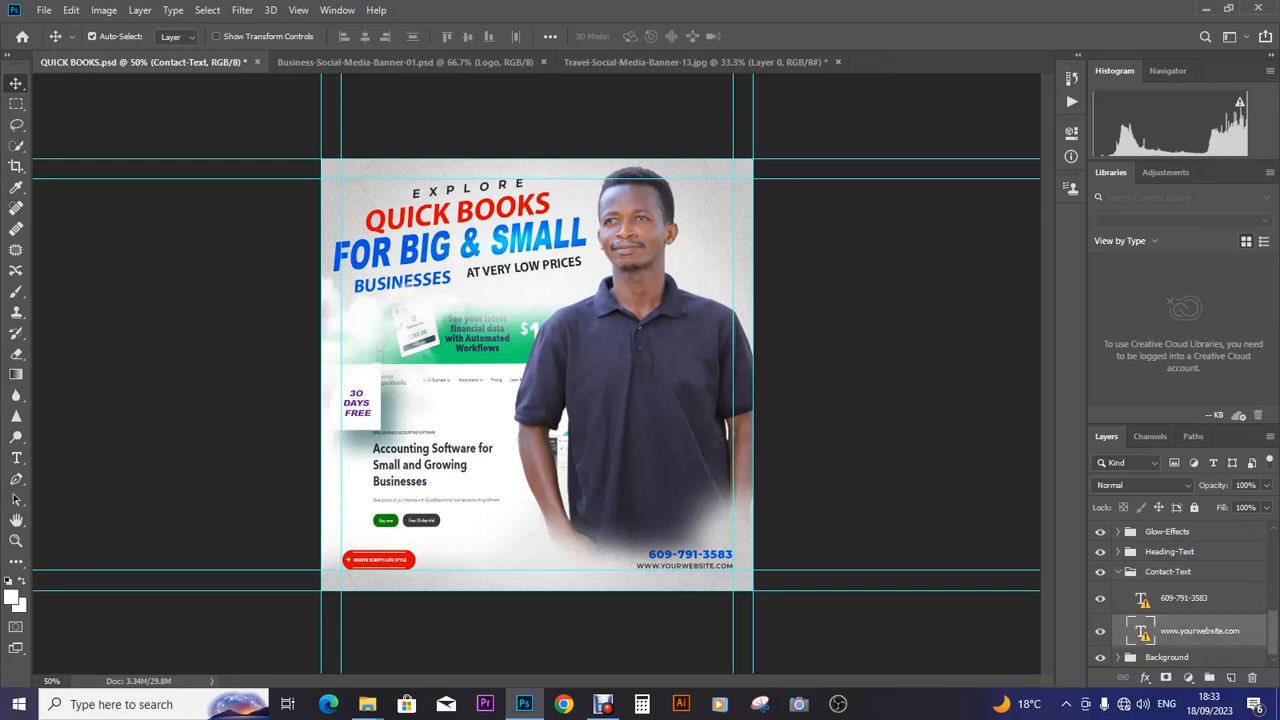
{"action": "double_click", "coordinate": [1200, 631]}
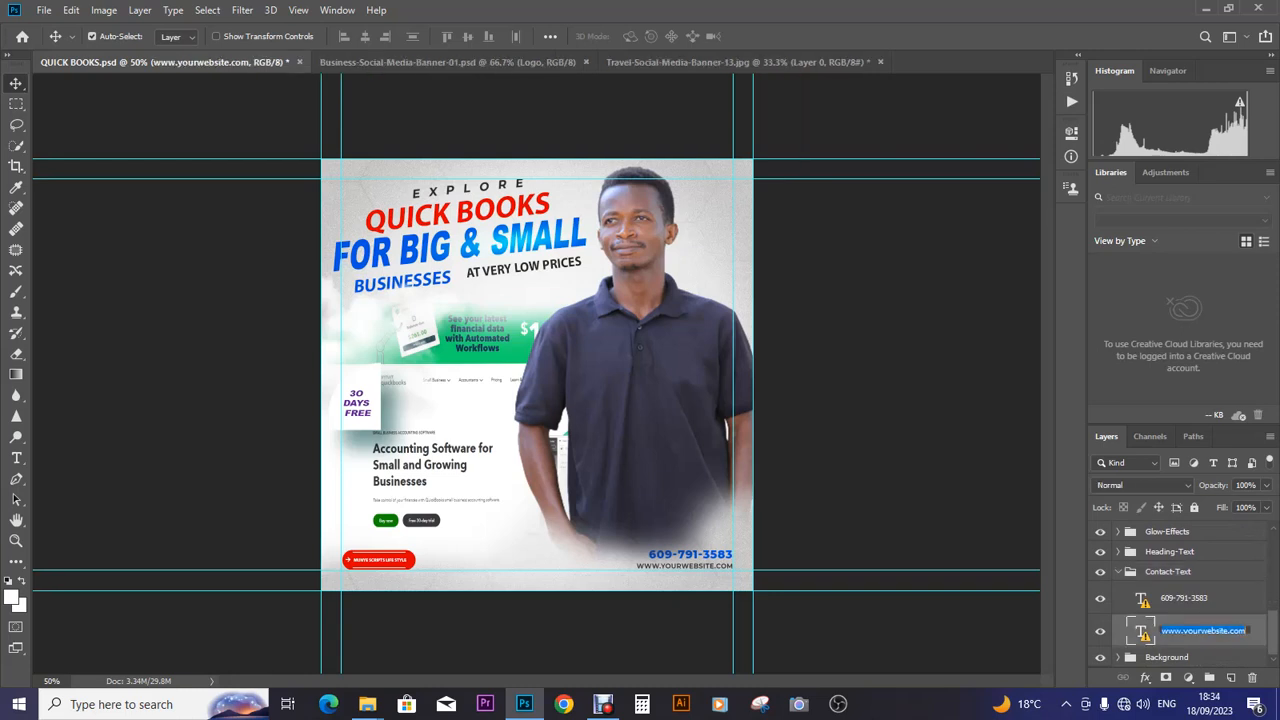
{"action": "double_click", "coordinate": [1141, 631]}
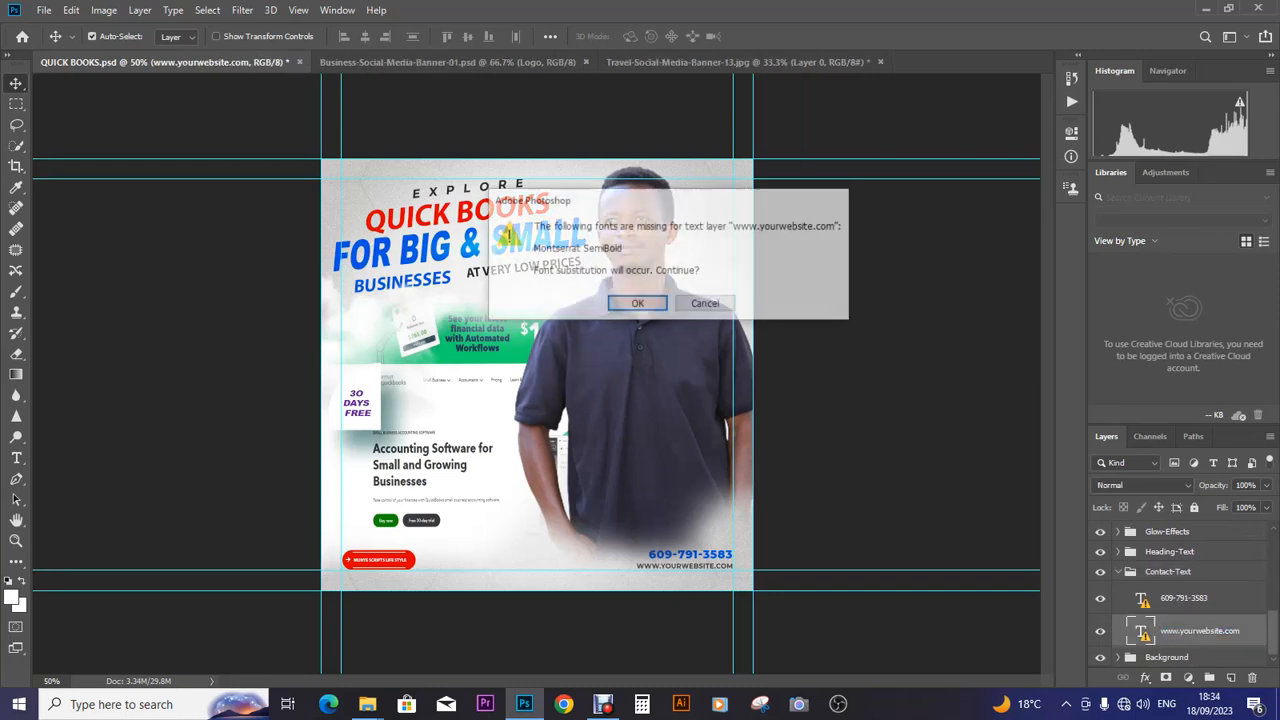
{"action": "left_click", "coordinate": [637, 304]}
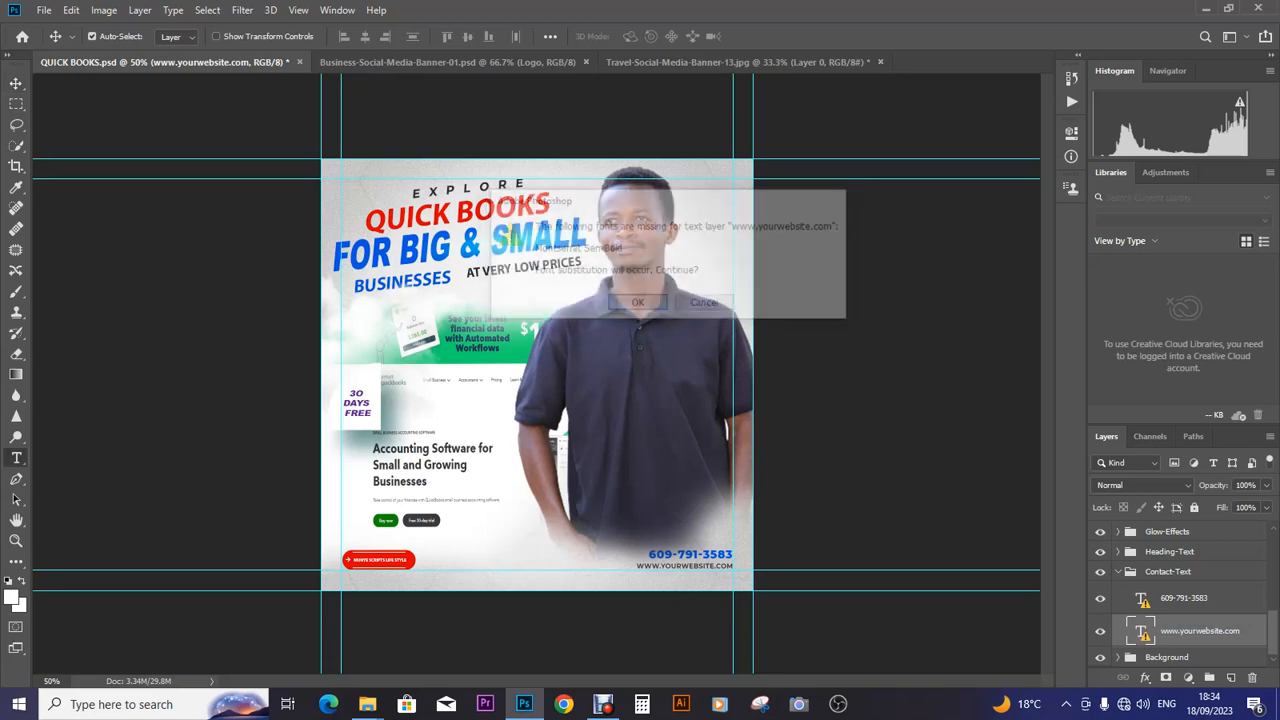
{"action": "left_click", "coordinate": [683, 566]}
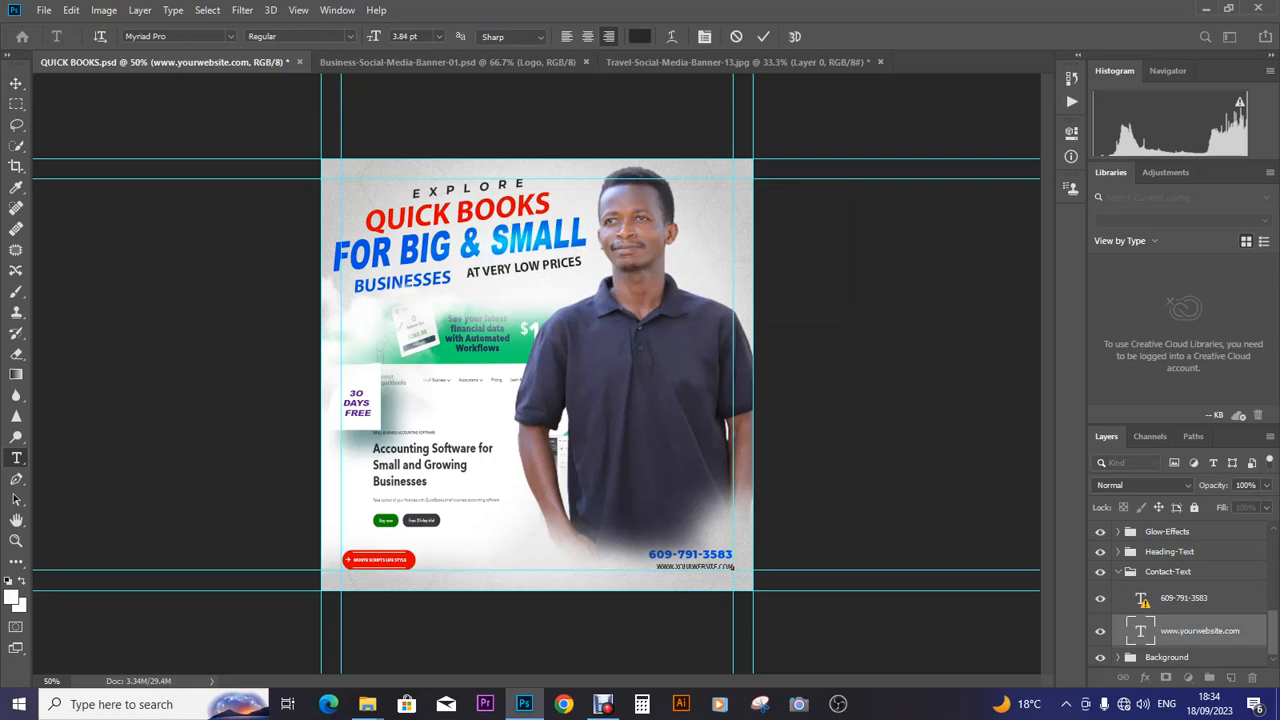
{"action": "key", "text": "ctrl+plus"}
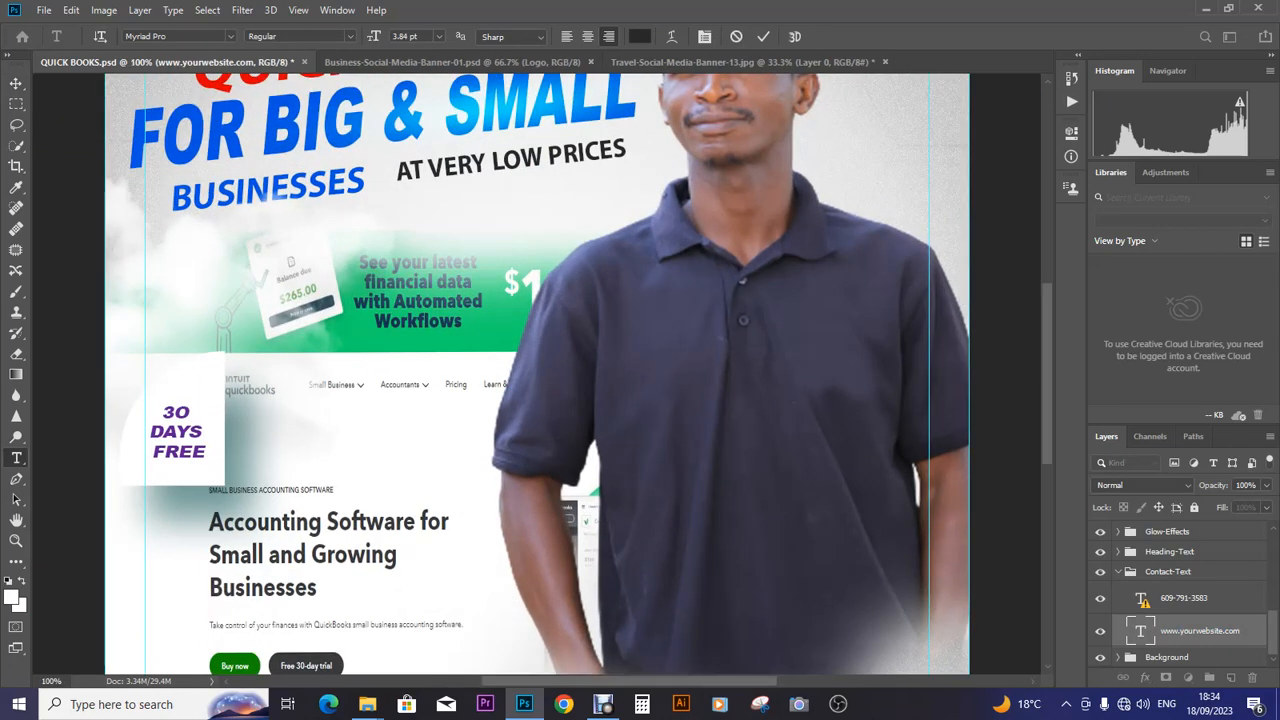
{"action": "scroll", "coordinate": [537, 374], "scroll_direction": "down", "scroll_amount": 10}
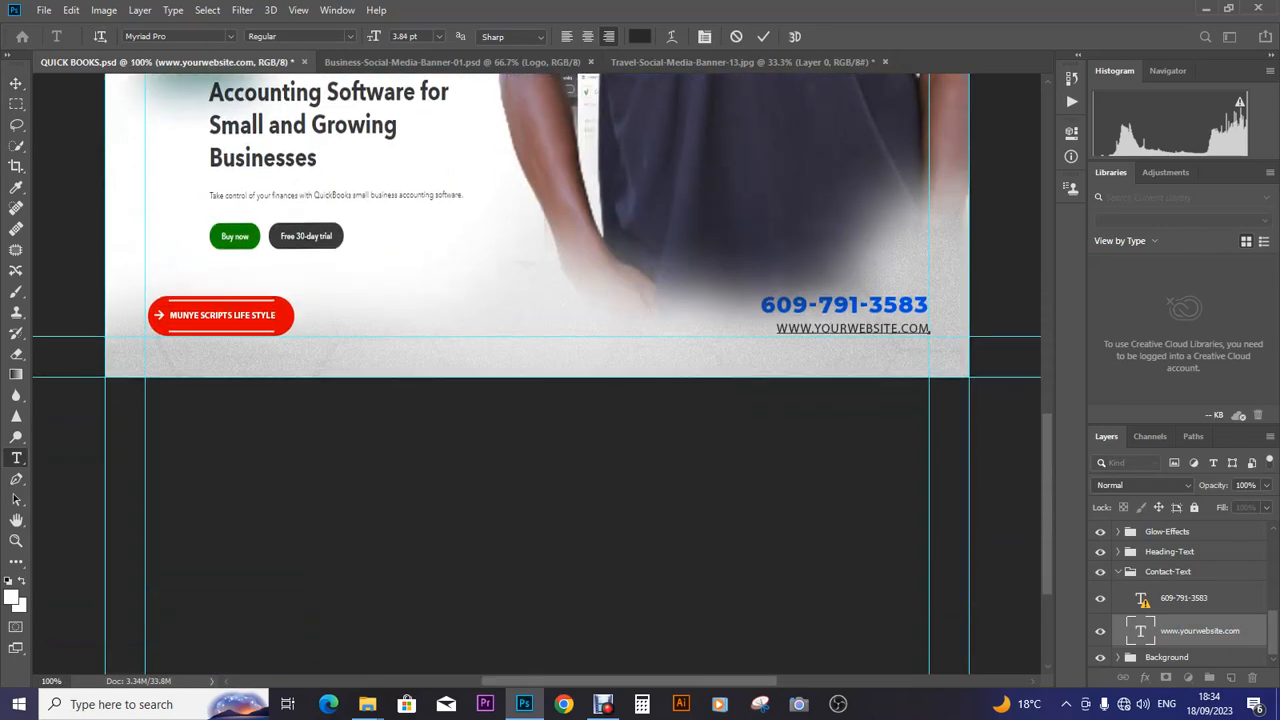
{"action": "mouse_move", "coordinate": [819, 328]}
{"action": "left_mouse_down"}
{"action": "mouse_move", "coordinate": [892, 330]}
{"action": "mouse_move", "coordinate": [813, 329]}
{"action": "left_mouse_up"}
{"action": "left_click", "coordinate": [898, 328]}
{"action": "type", "text": "LAT"}
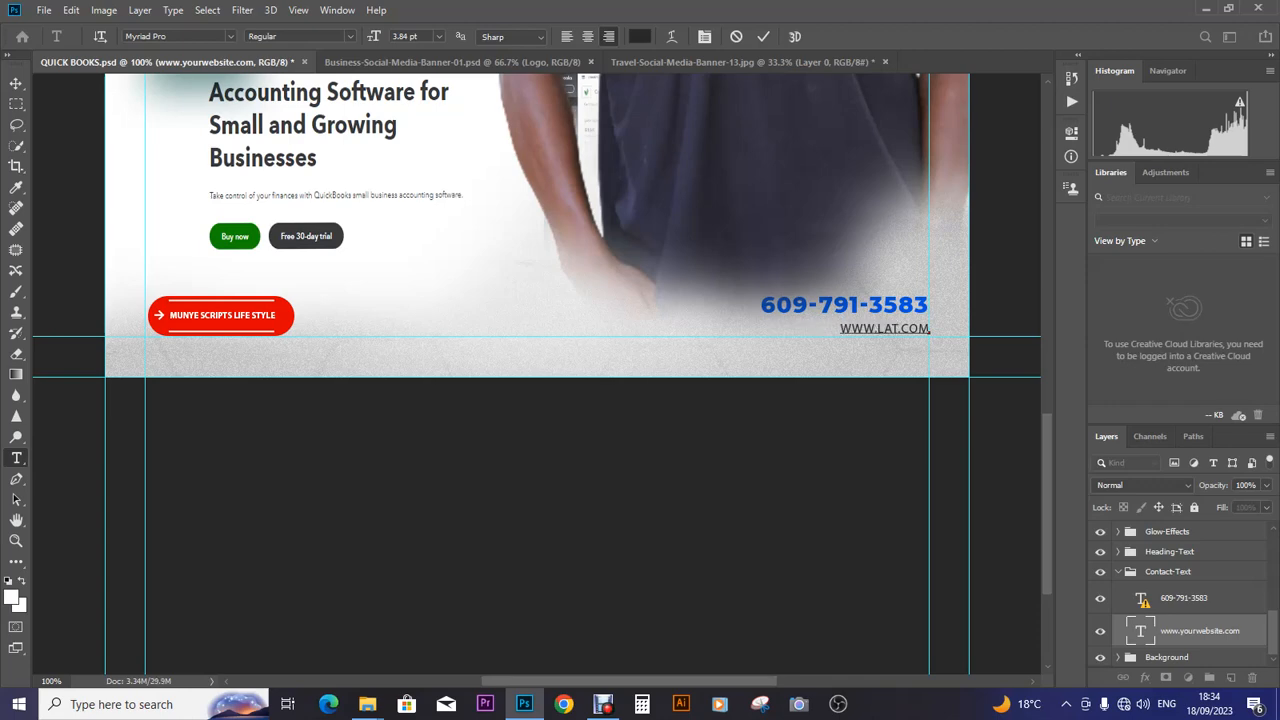
{"action": "key", "text": "BackSpace"}
{"action": "key", "text": "BackSpace"}
{"action": "key", "text": "BackSpace"}
{"action": "key", "text": "BackSpace"}
{"action": "key", "text": "BackSpace"}
{"action": "key", "text": "BackSpace"}
{"action": "key", "text": "shift+Right"}
{"action": "key", "text": "shift+Right"}
{"action": "key", "text": "shift+Right"}
{"action": "key", "text": "shift+Right"}
{"action": "key", "text": "shift+Right"}
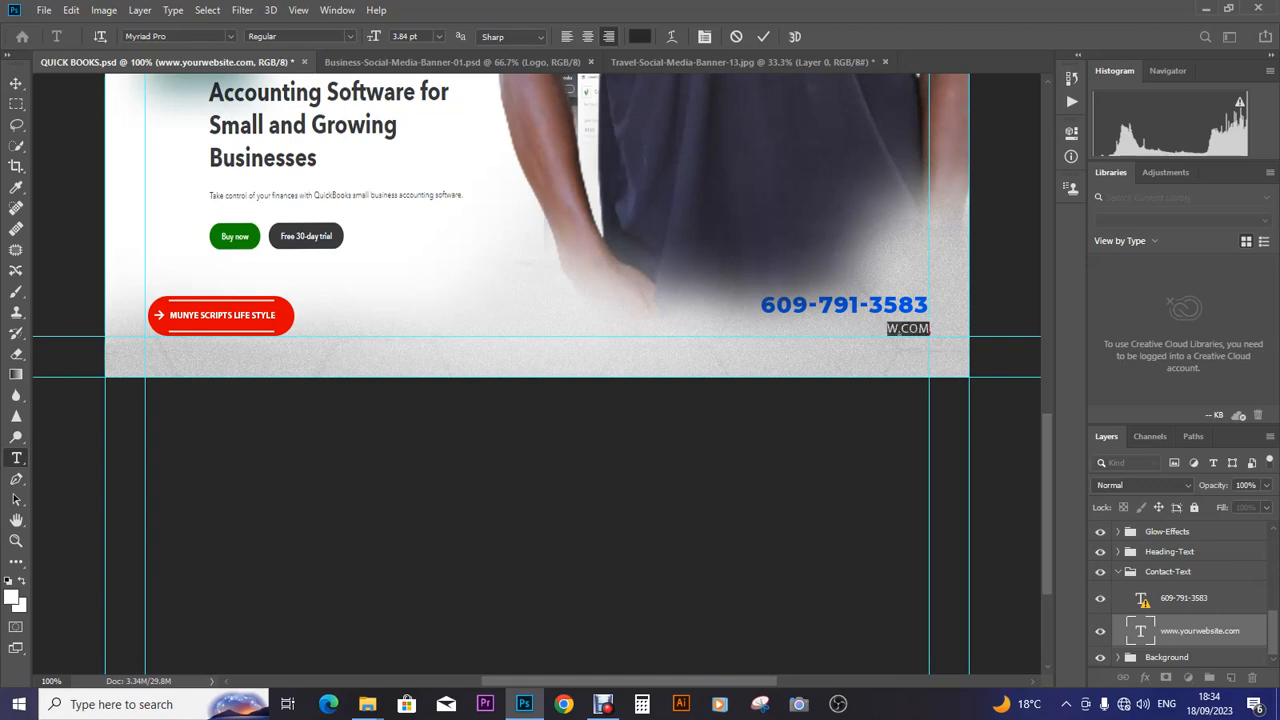
{"action": "type", "text": "W"}
{"action": "key", "text": "BackSpace"}
{"action": "type", "text": "www"}
{"action": "type", "text": "."}
{"action": "type", "text": "LA"}
{"action": "type", "text": "T"}
{"action": "type", "text": "EST."}
{"action": "type", "text": "UG"}
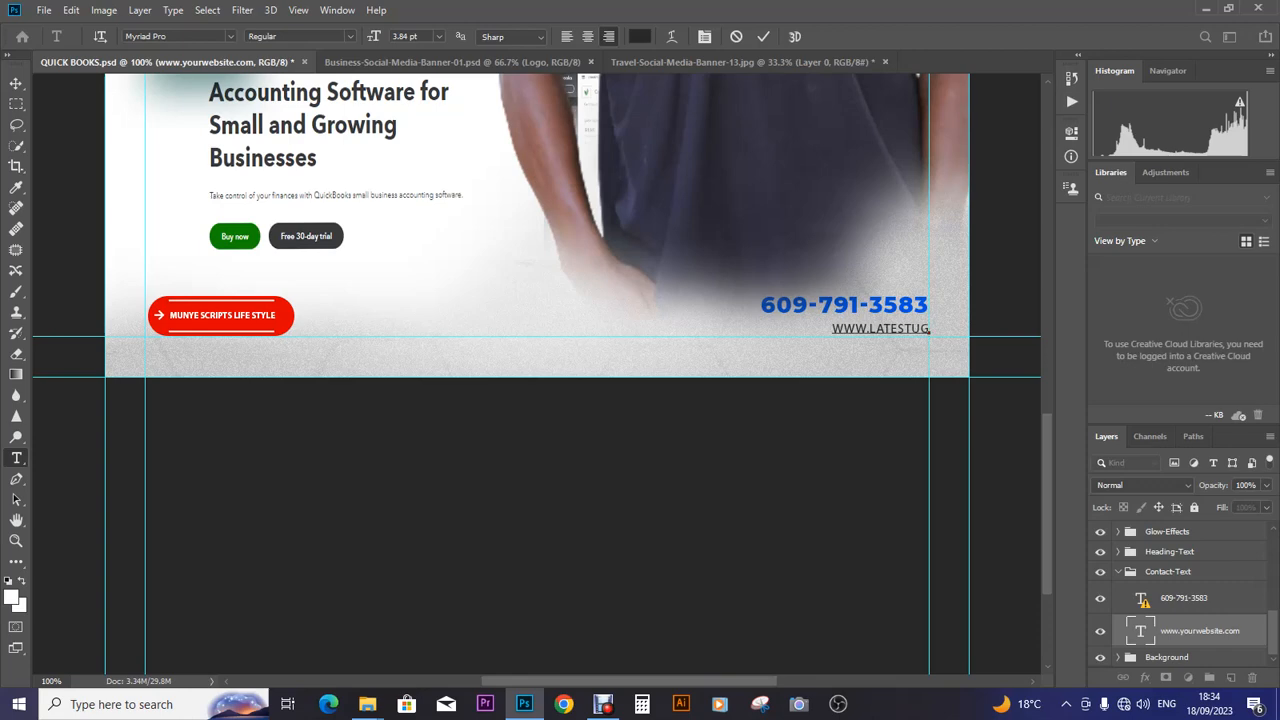
{"action": "type", "text": "MUSIC"}
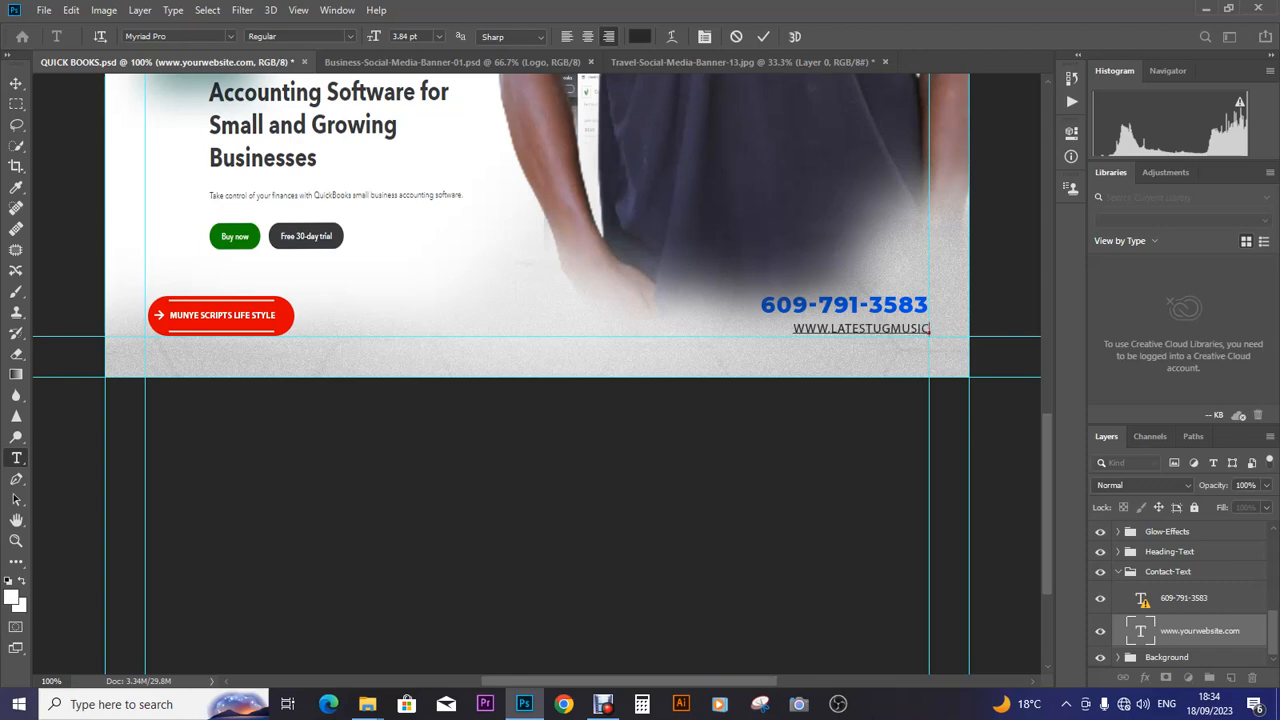
{"action": "type", "text": "..OLINE"}
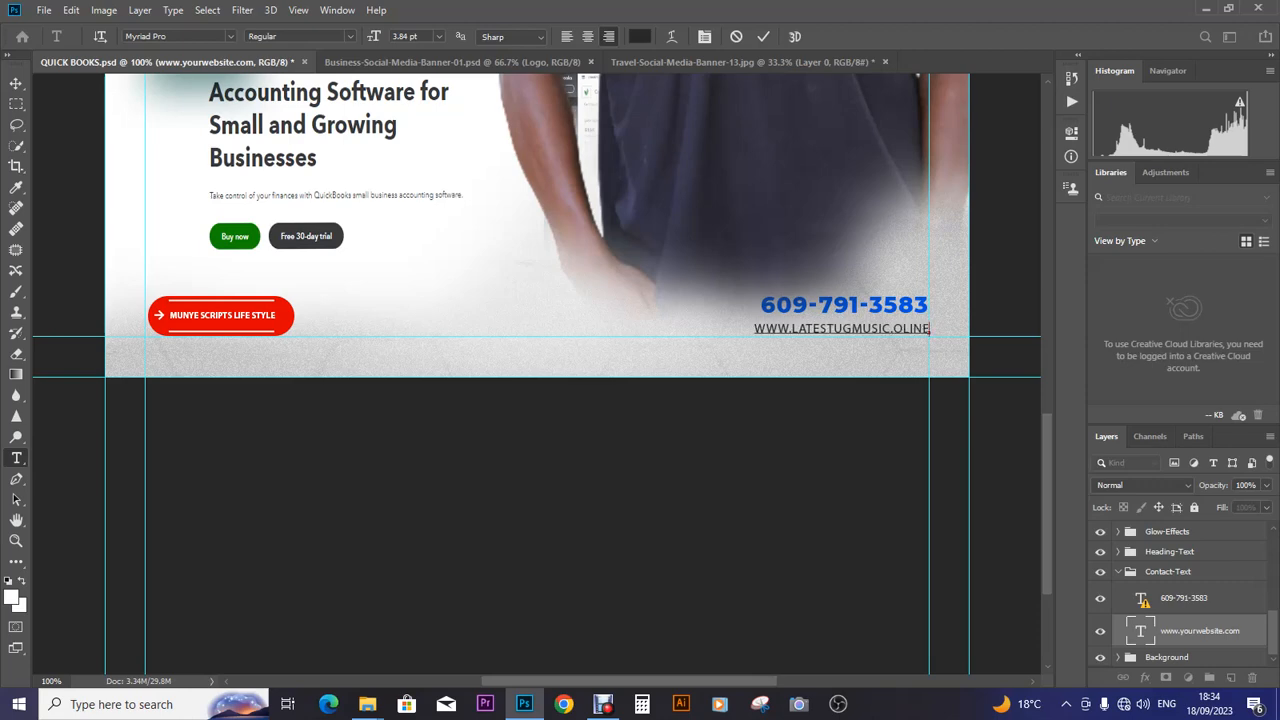
{"action": "type", "text": "."}
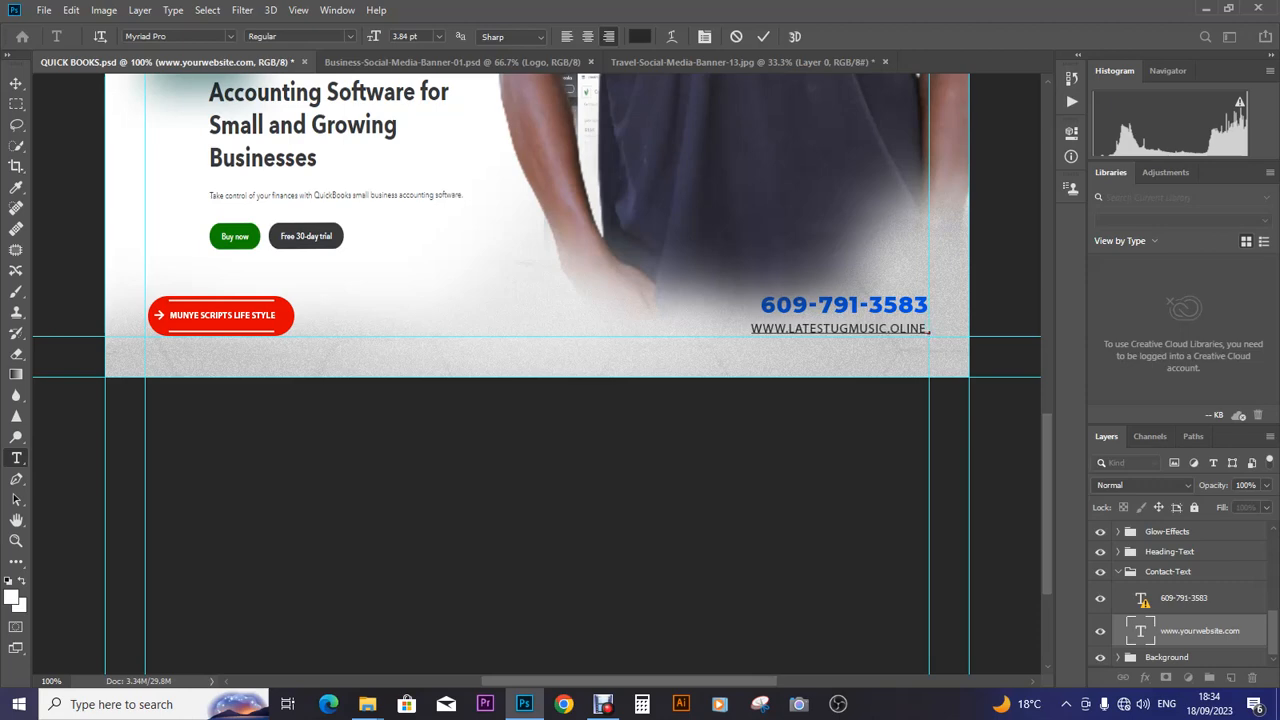
{"action": "type", "text": "COM"}
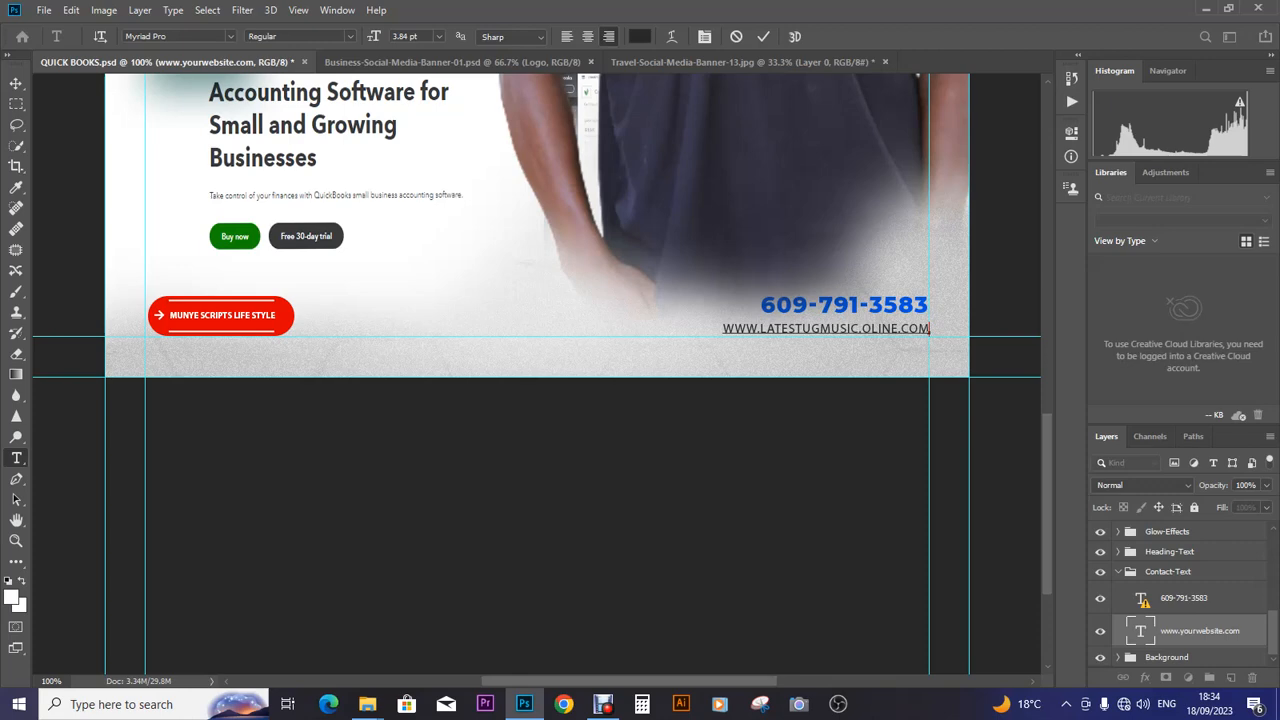
{"action": "left_click", "coordinate": [16, 84]}
{"action": "double_click", "coordinate": [1184, 598]}
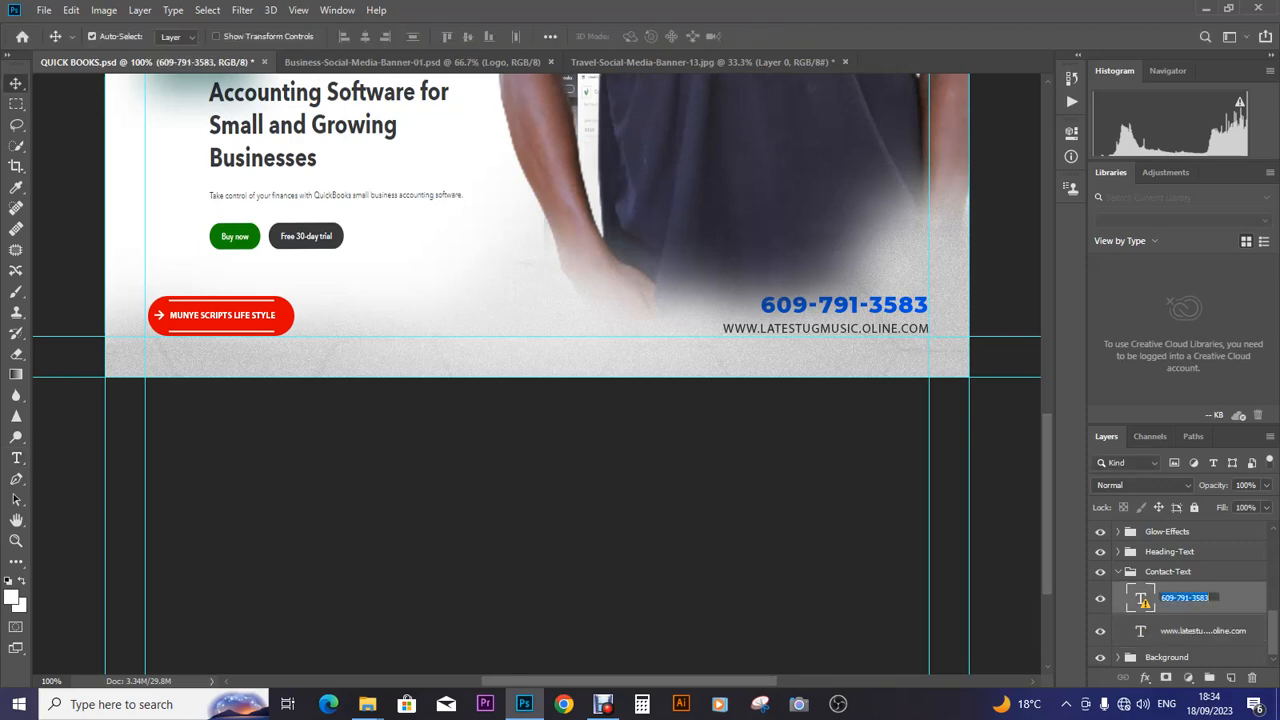
{"action": "double_click", "coordinate": [1140, 598]}
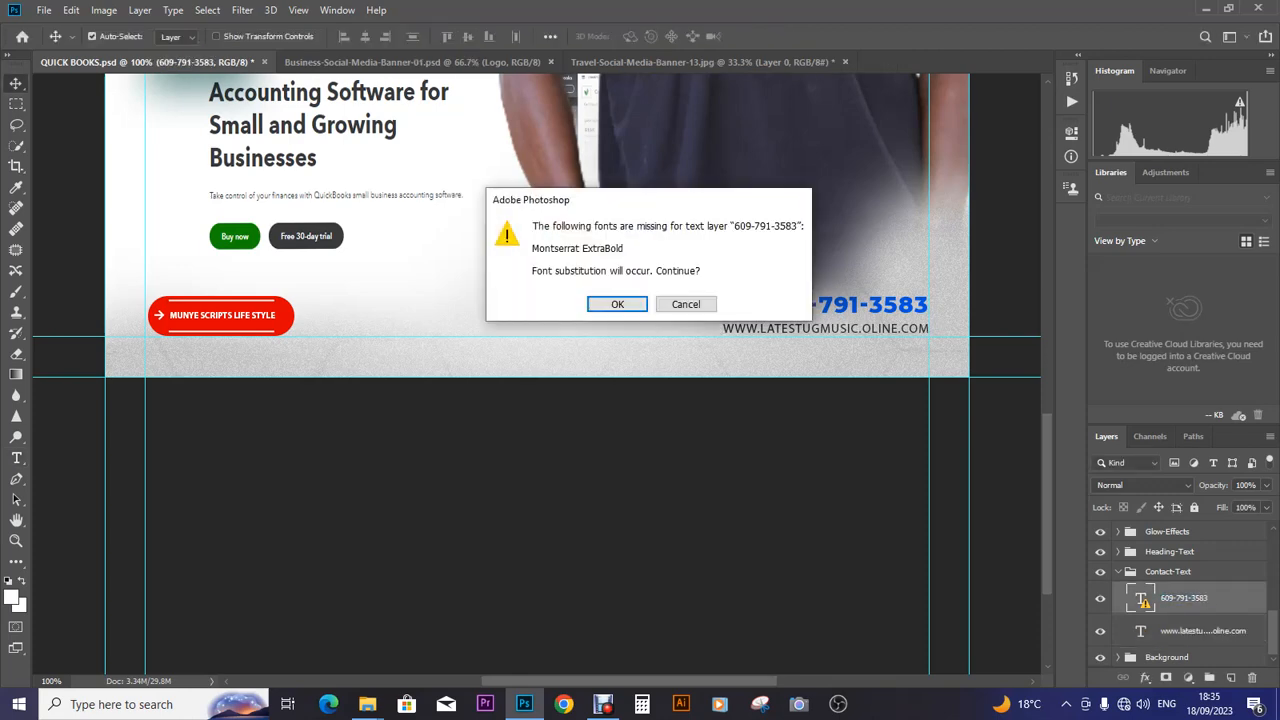
{"action": "key", "text": "Return"}
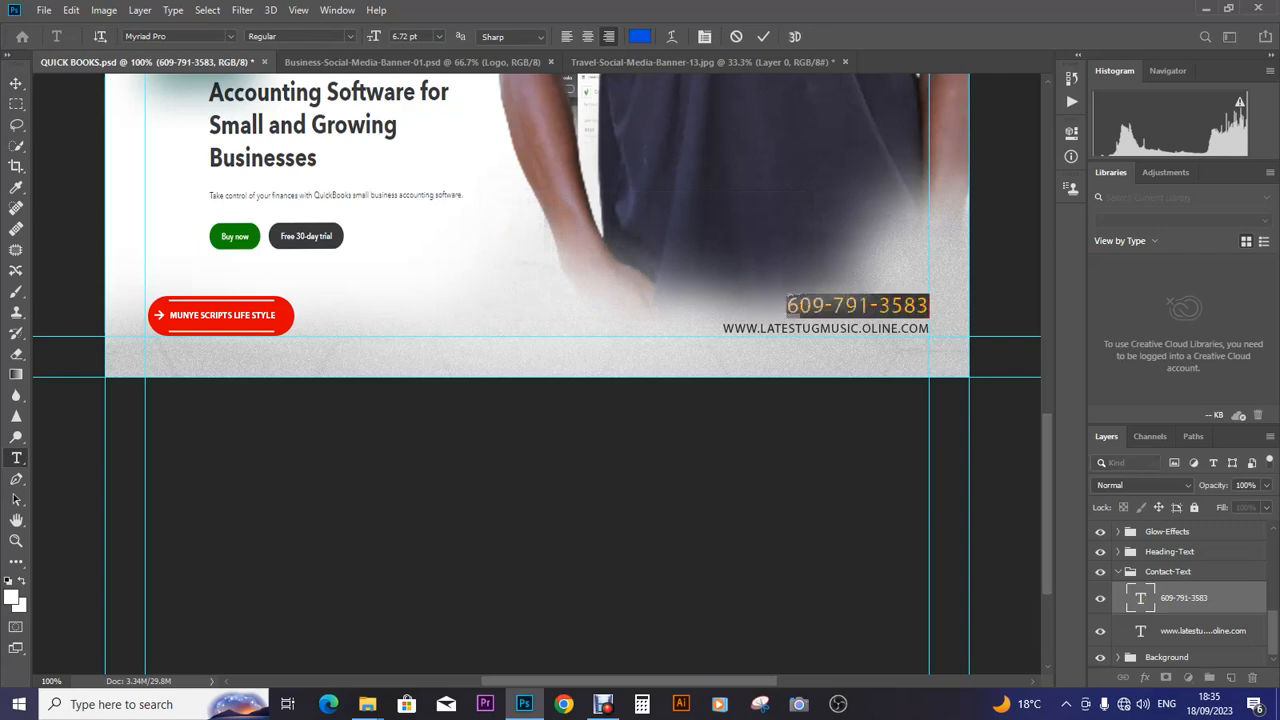
{"action": "key", "text": "ctrl+a"}
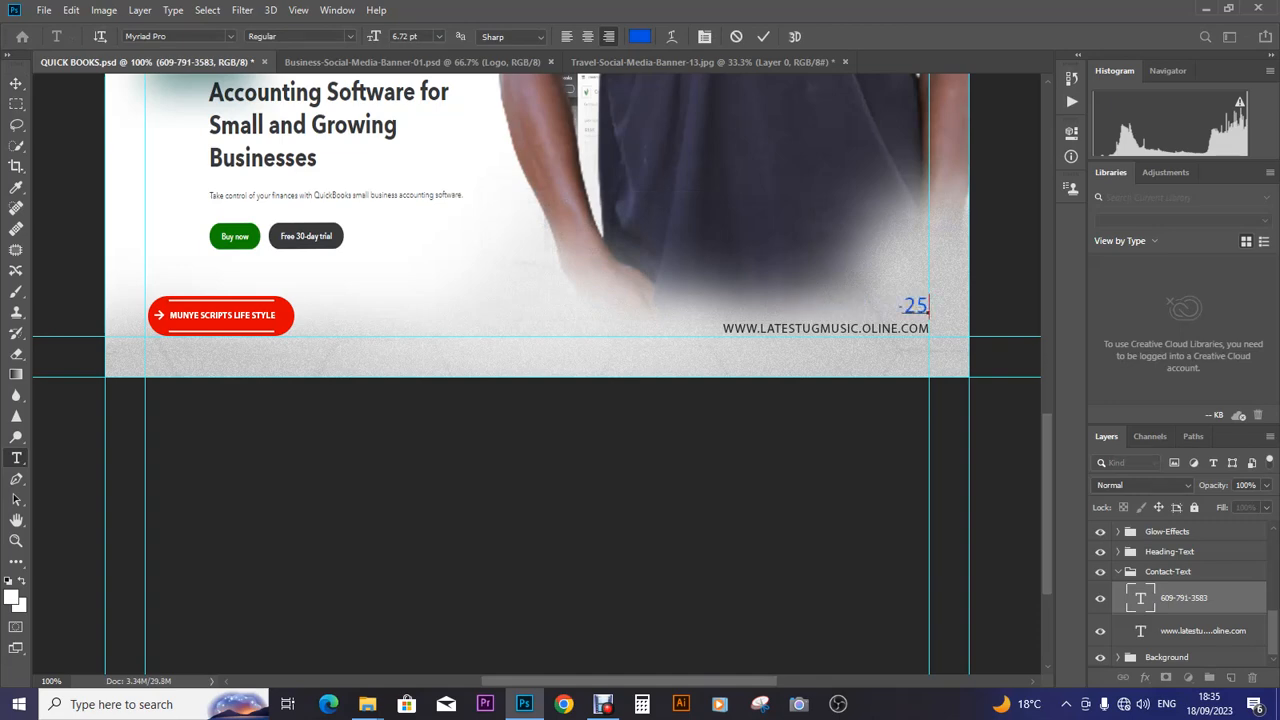
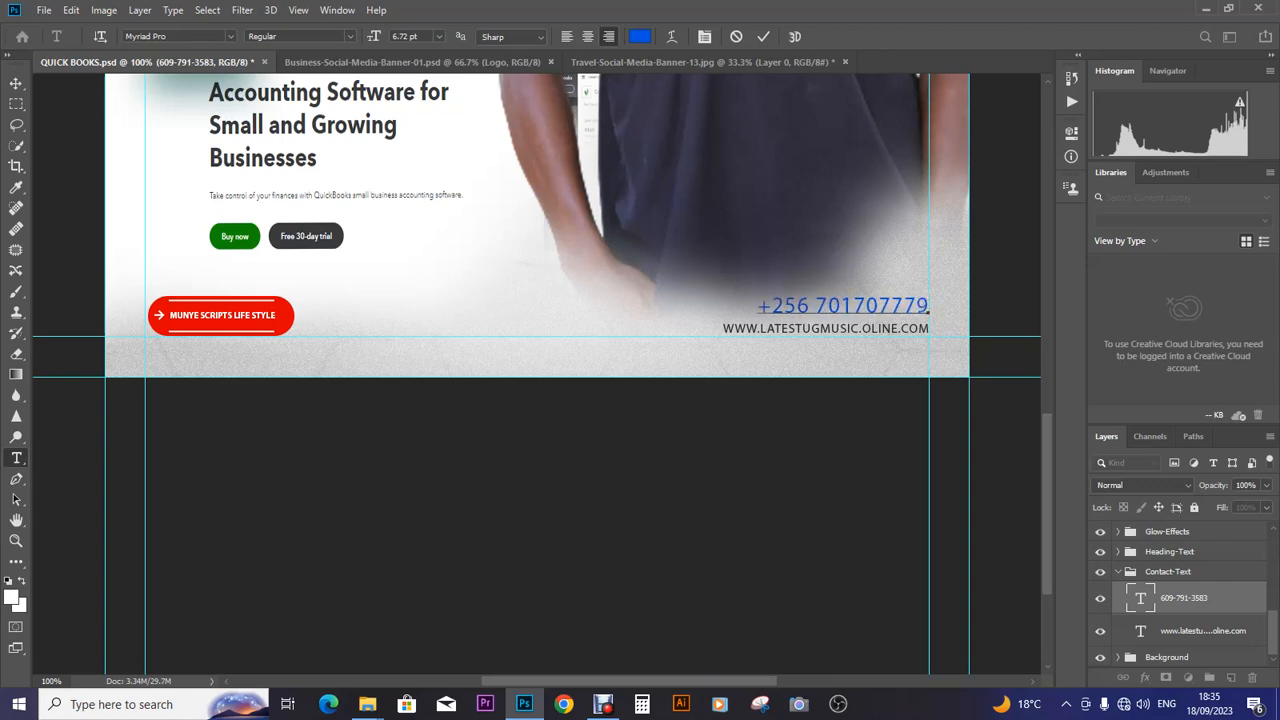
{"action": "type", "text": ","}
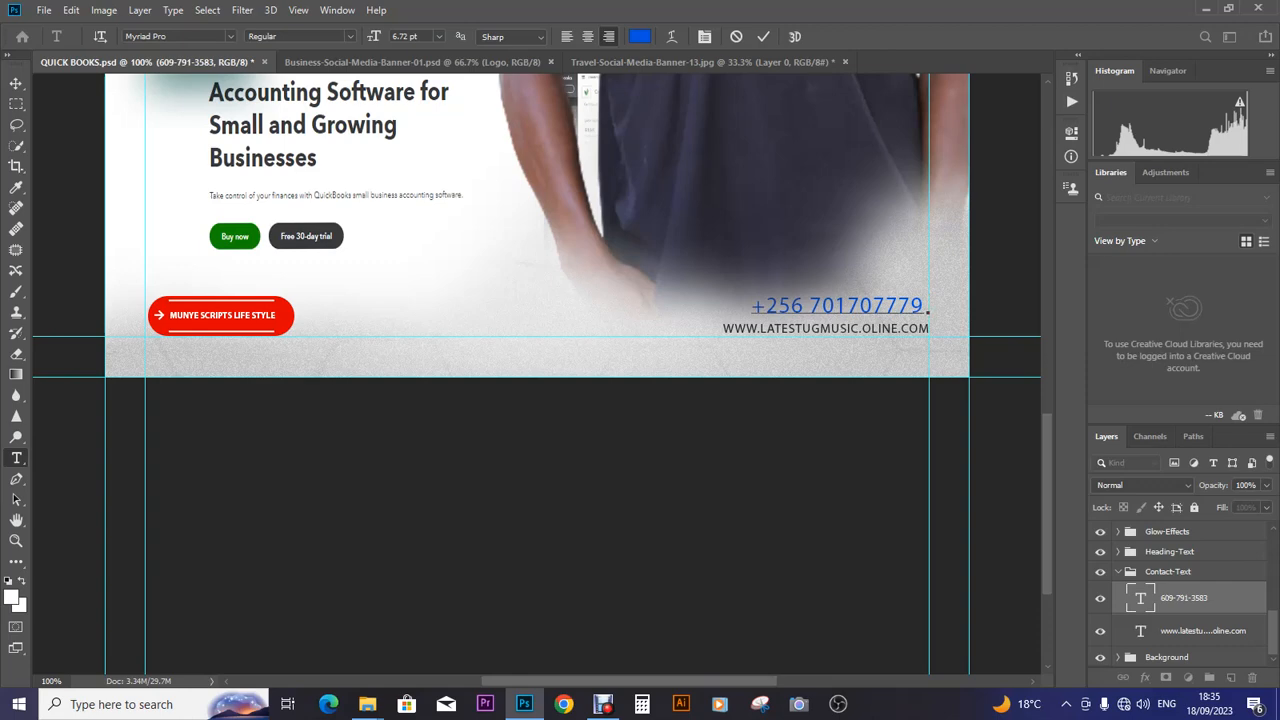
{"action": "key", "text": "BackSpace"}
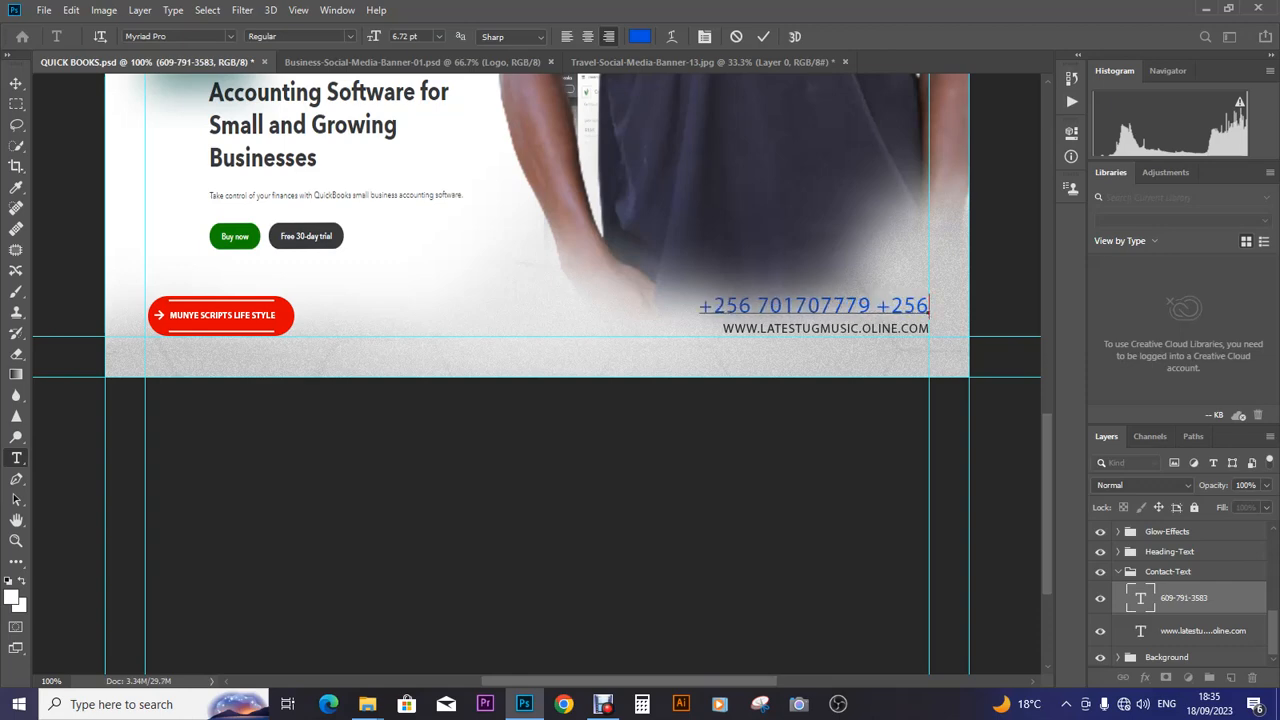
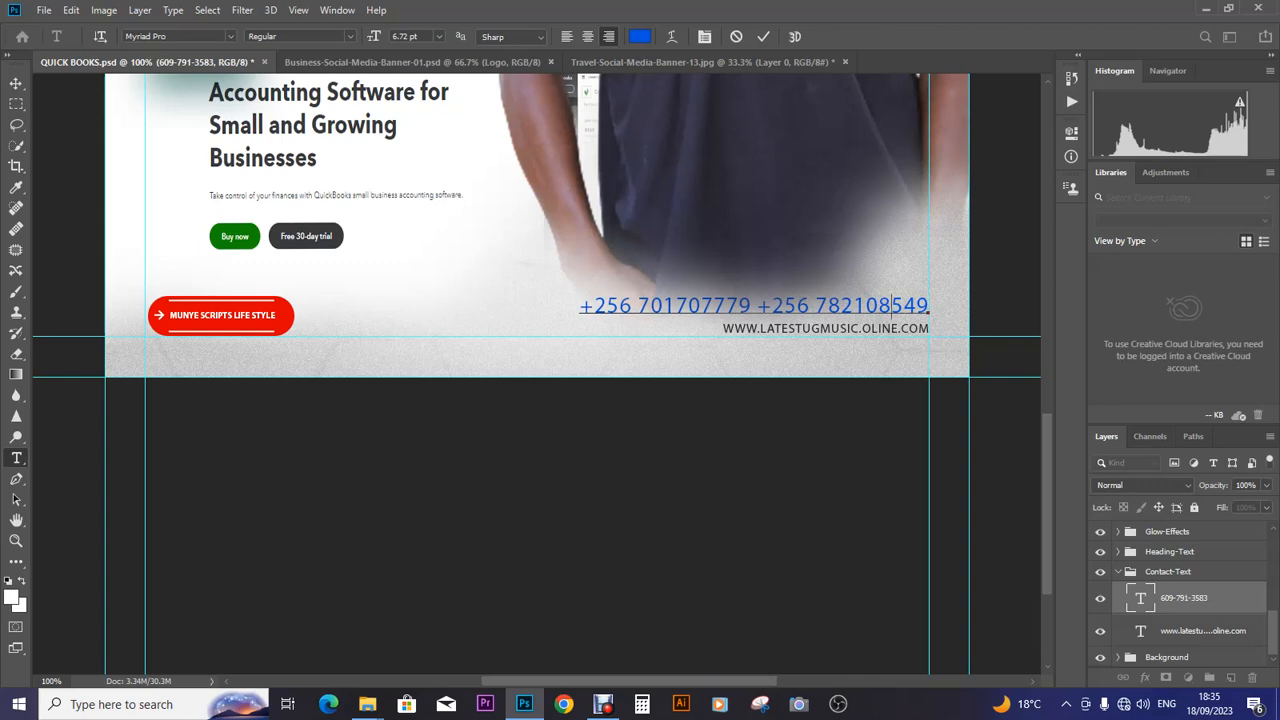
{"action": "type", "text": " -"}
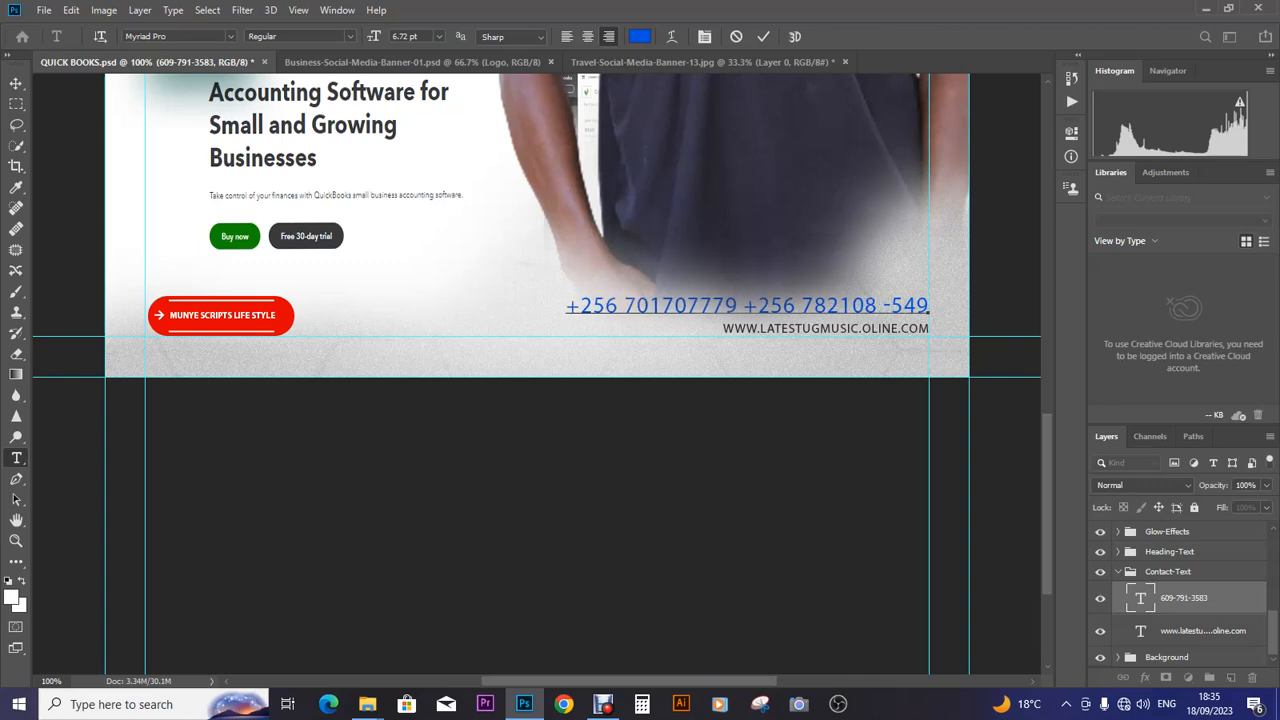
{"action": "type", "text": " -"}
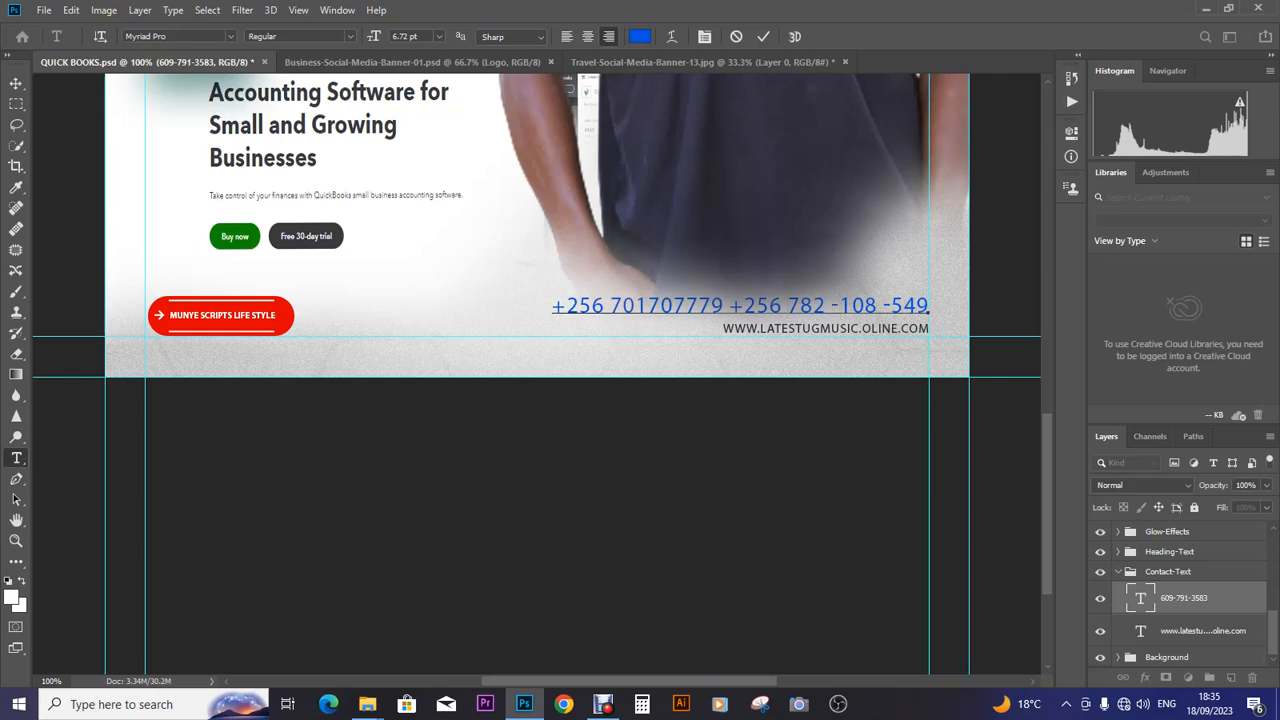
- Fix the spacing and hyphens in the first number and commit the phone text
{"action": "left_click", "coordinate": [685, 305]}
{"action": "type", "text": "-108"}
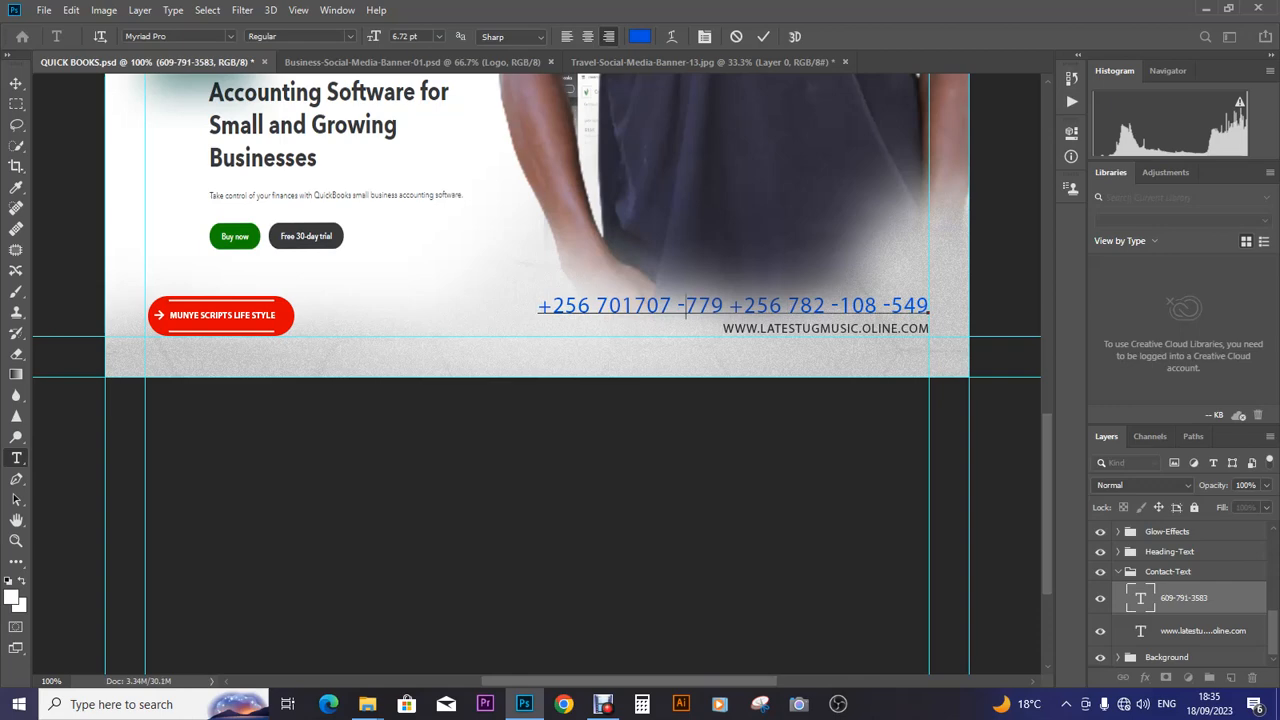
{"action": "type", "text": " -"}
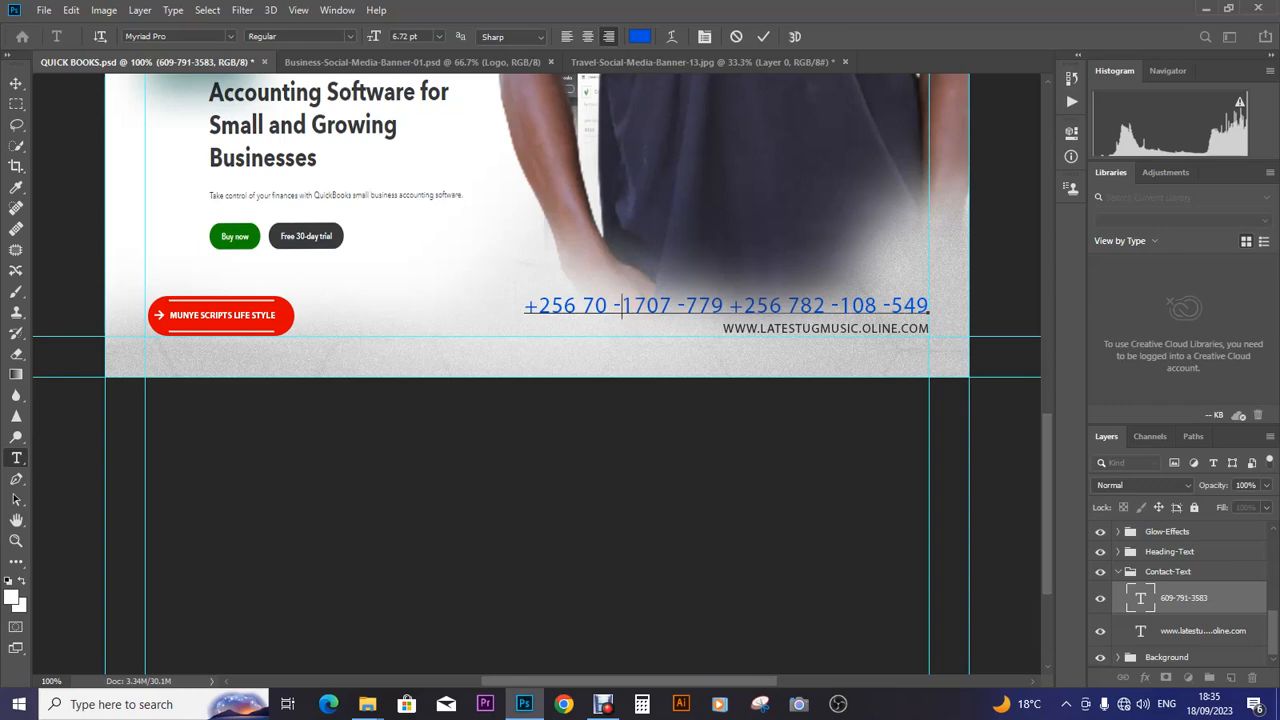
{"action": "key", "text": "BackSpace"}
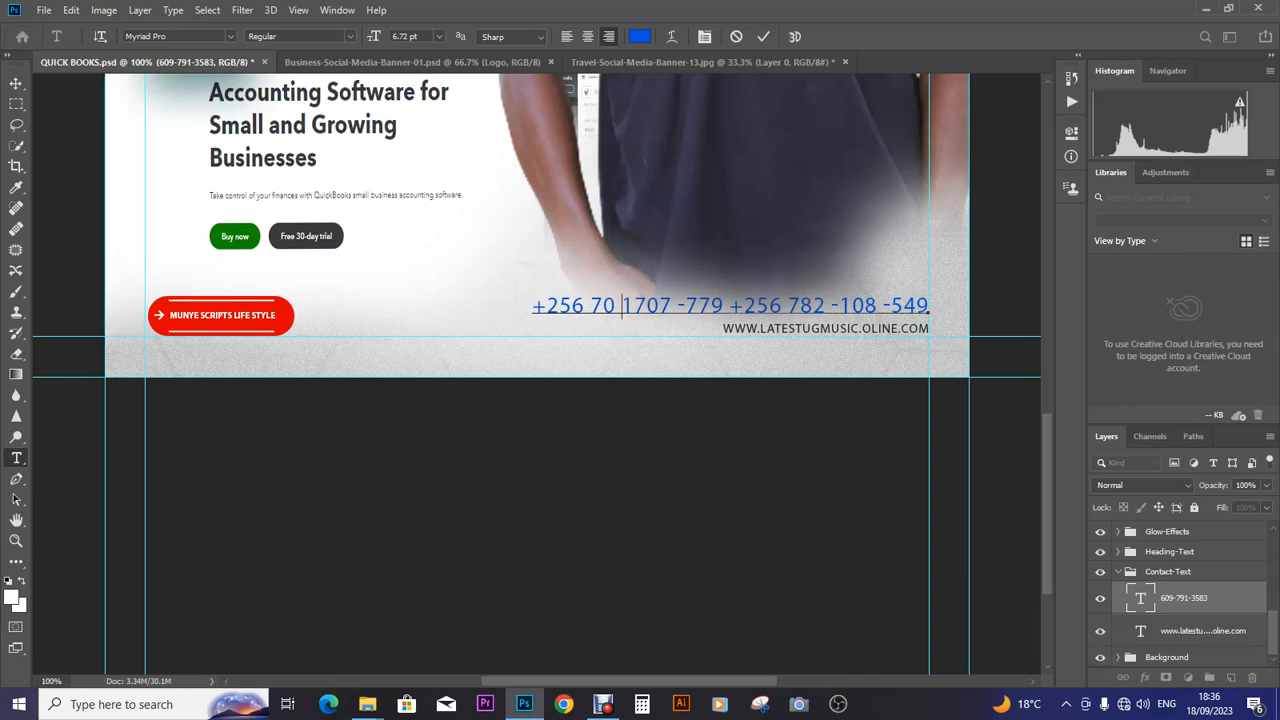
{"action": "key", "text": "BackSpace"}
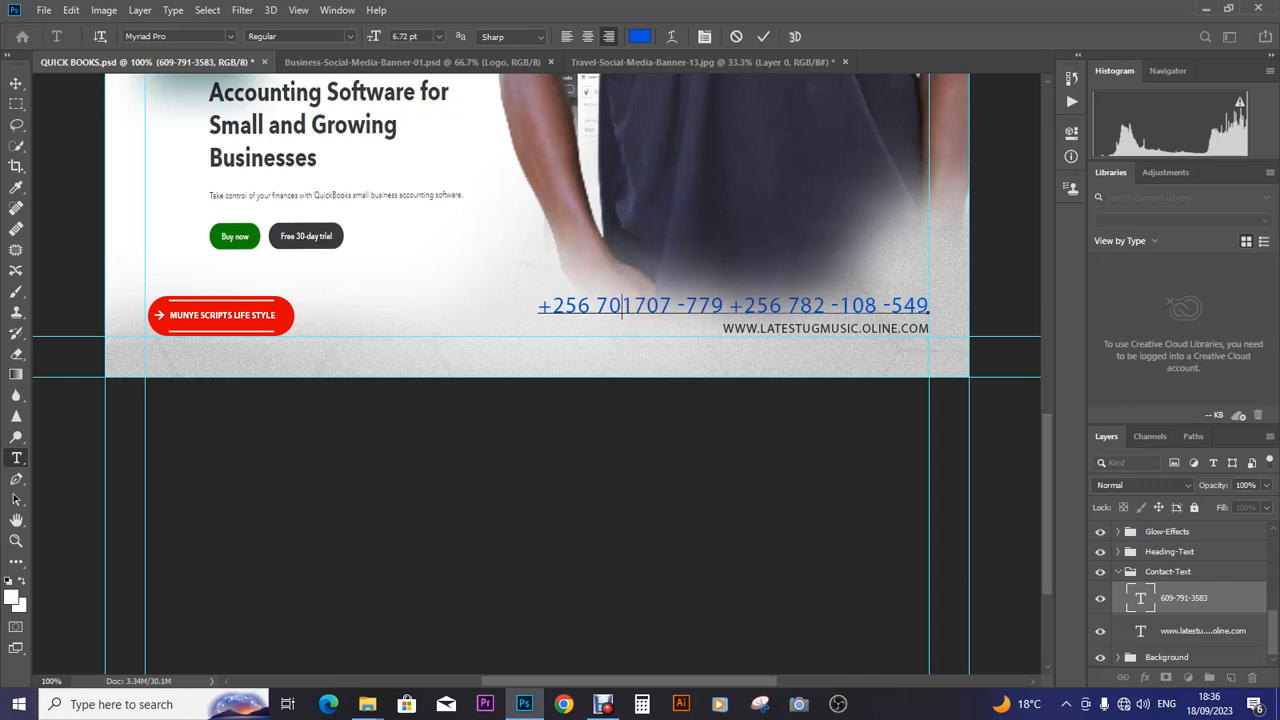
{"action": "key", "text": "Right"}
{"action": "type", "text": "-"}
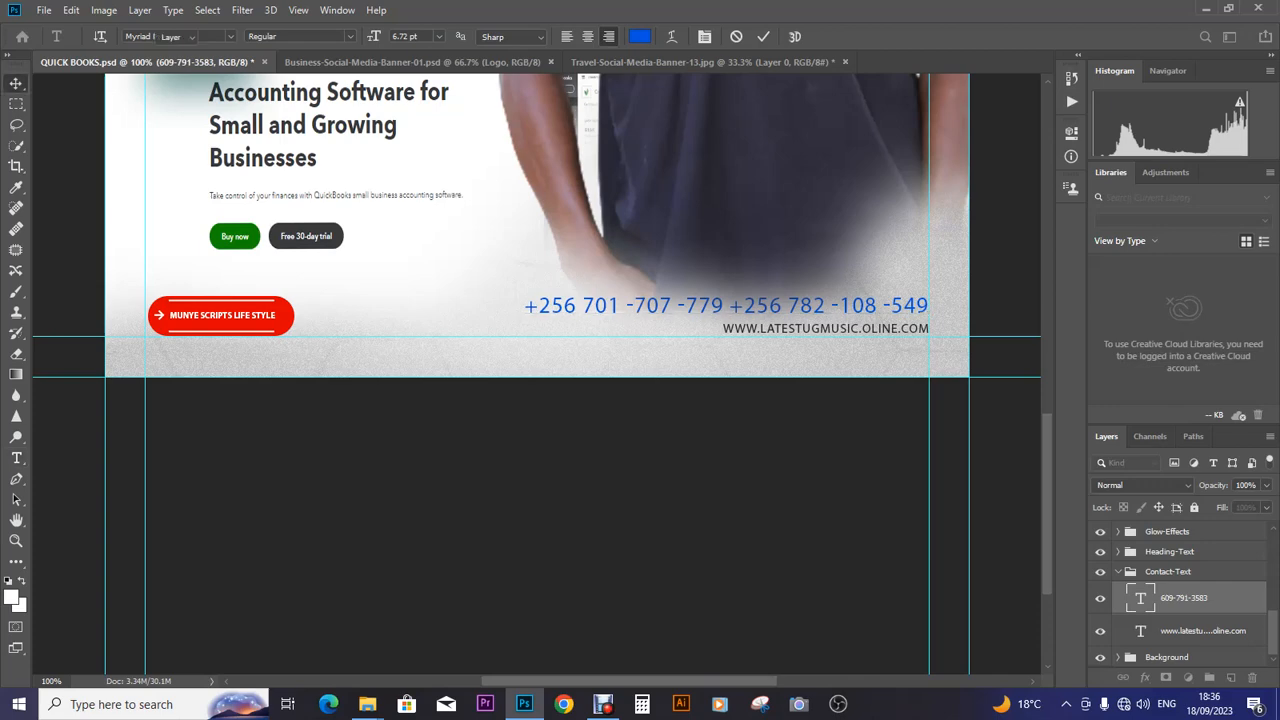
{"action": "key", "text": "ctrl+Return"}
{"action": "key", "text": "ctrl+t"}
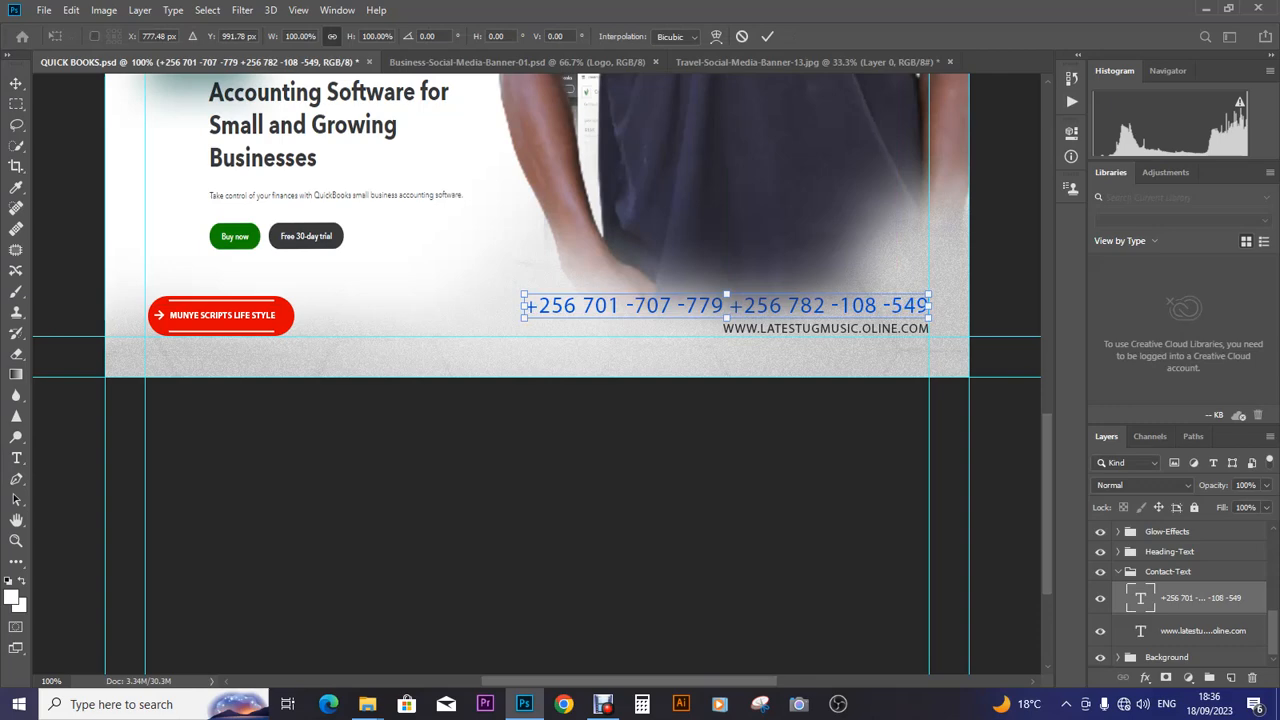
- Shrink the phone numbers proportionally to about two-thirds size and delete a stray Lorem Ipsum layer
{"action": "left_click_drag", "start_coordinate": [930, 305], "coordinate": [836, 306]}
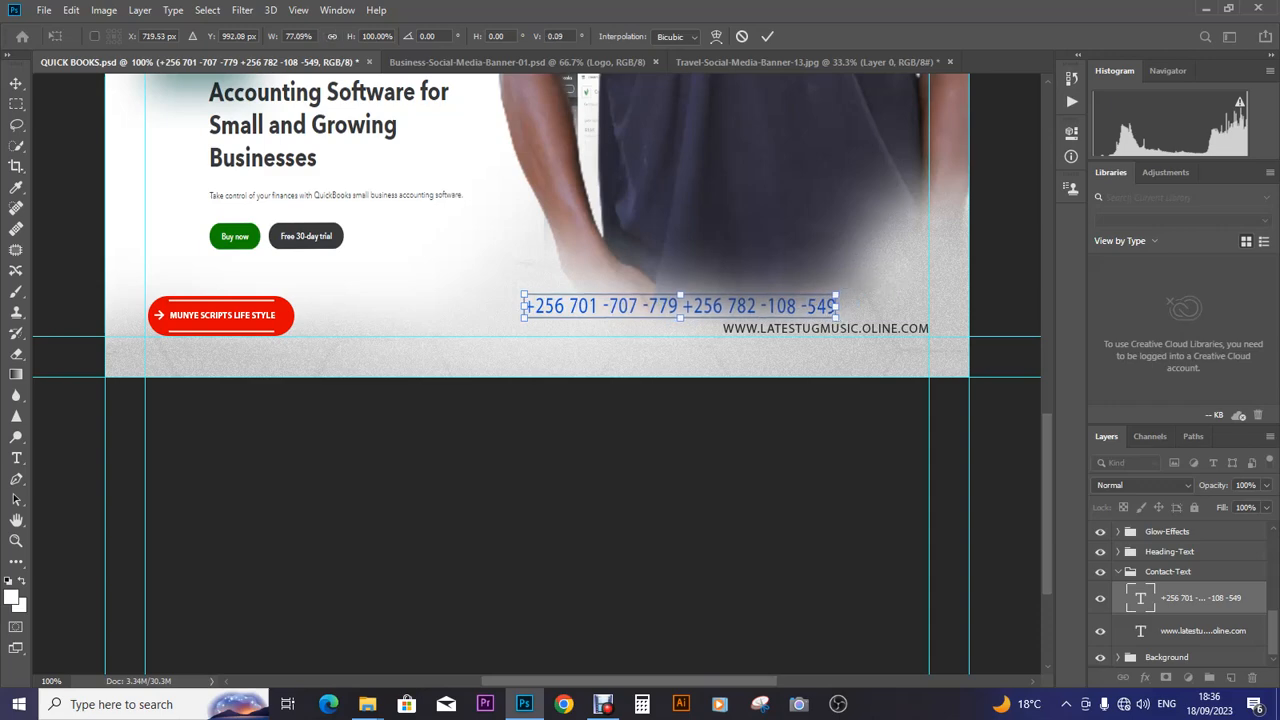
{"action": "left_click", "coordinate": [332, 36]}
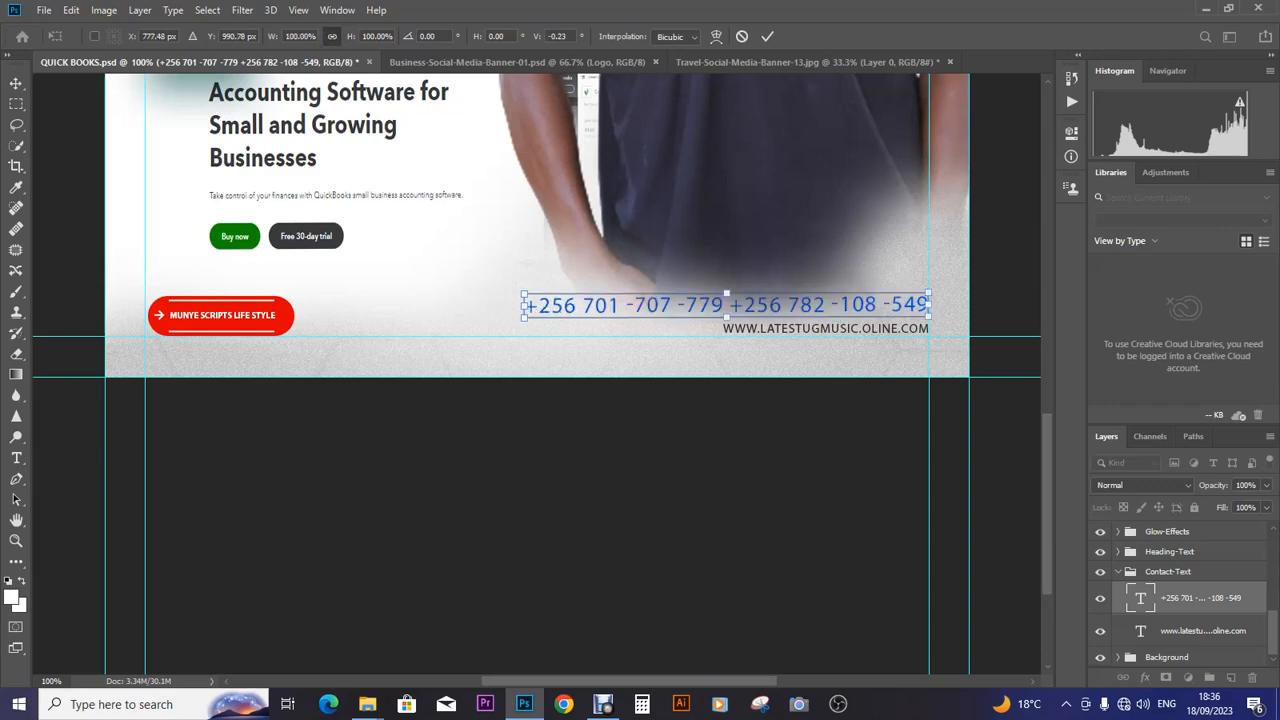
{"action": "left_click_drag", "start_coordinate": [929, 304], "coordinate": [878, 308]}
{"action": "left_click", "coordinate": [16, 458]}
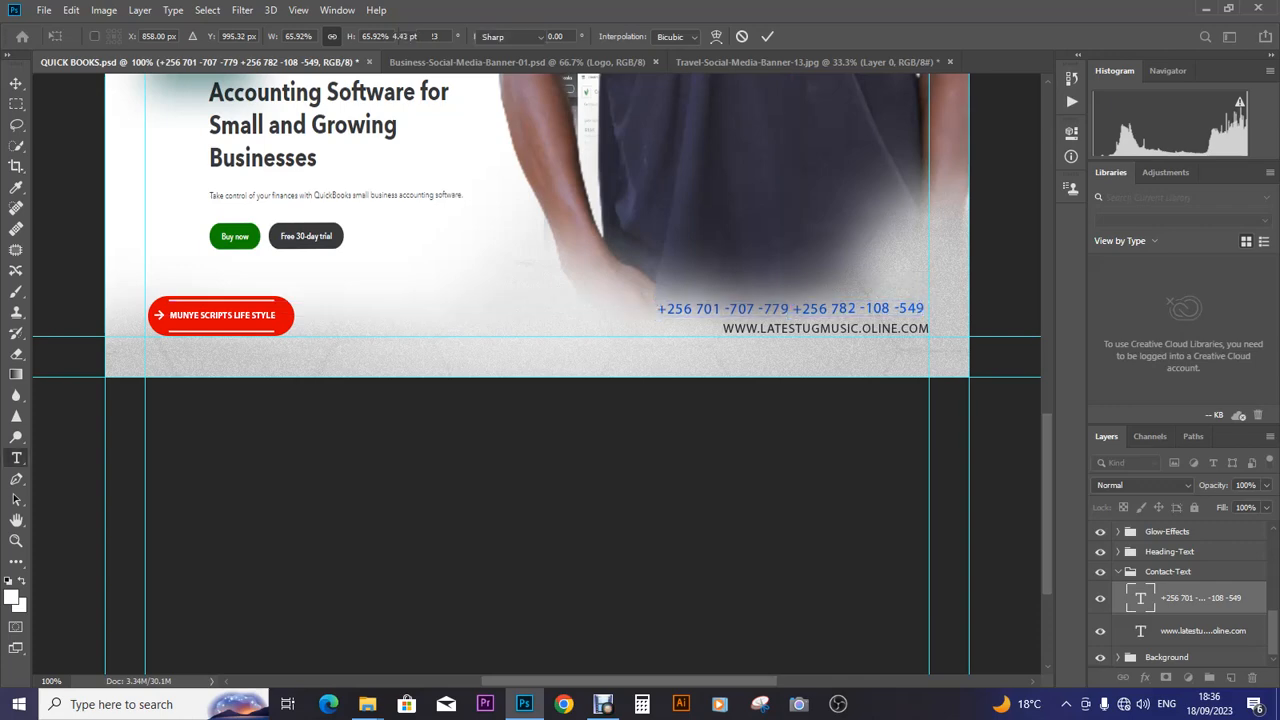
{"action": "left_click", "coordinate": [548, 317]}
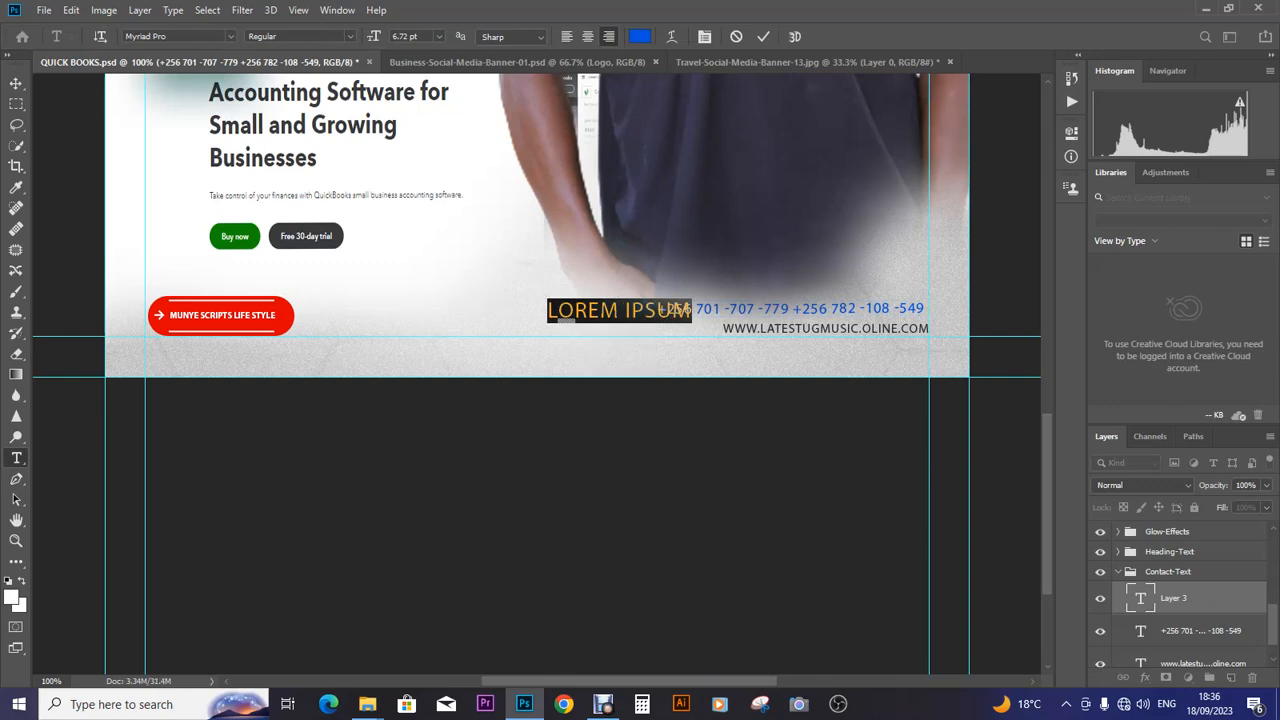
{"action": "left_click", "coordinate": [16, 83]}
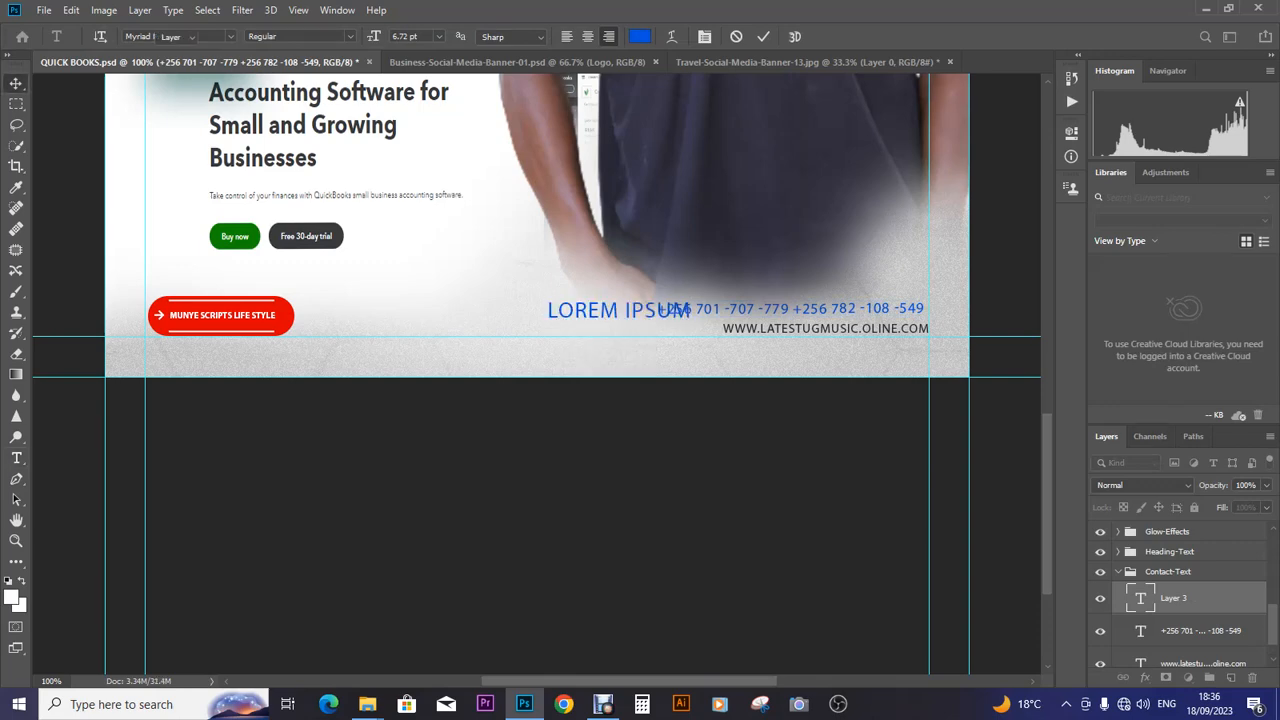
{"action": "key", "text": "Delete"}
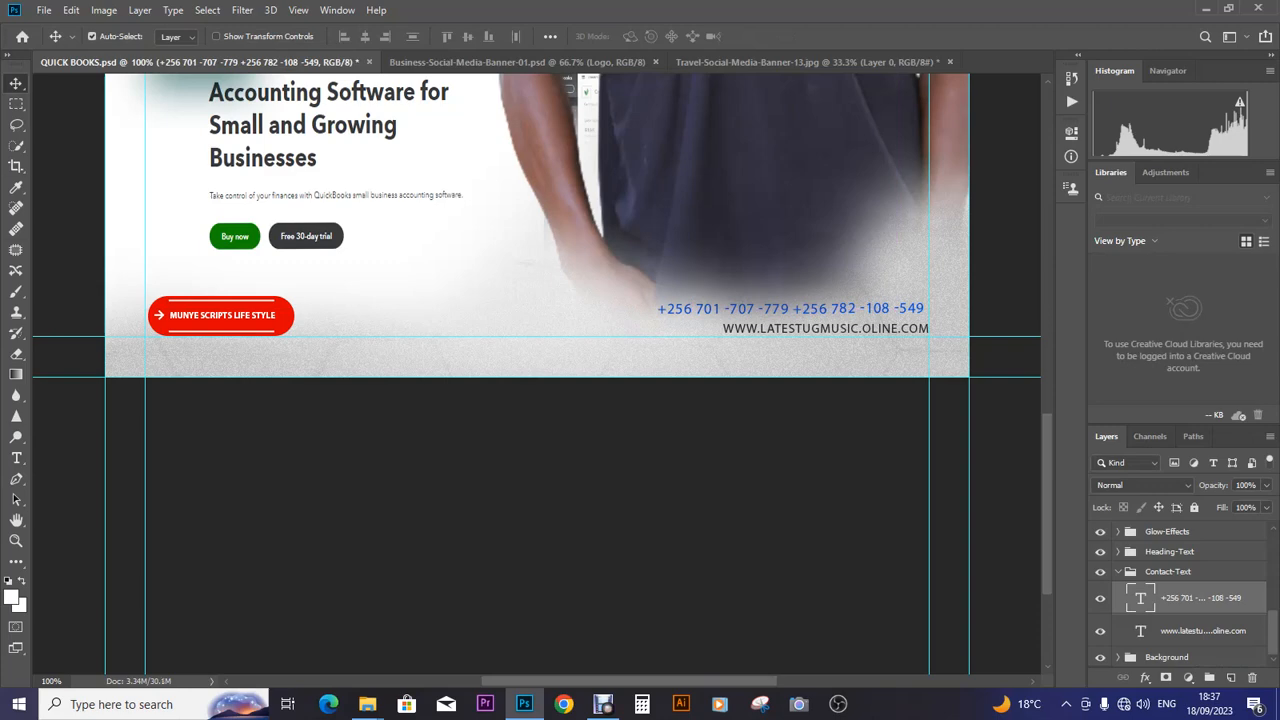
- Set the phone number text to Myriad Pro Bold
{"action": "double_click", "coordinate": [1140, 598]}
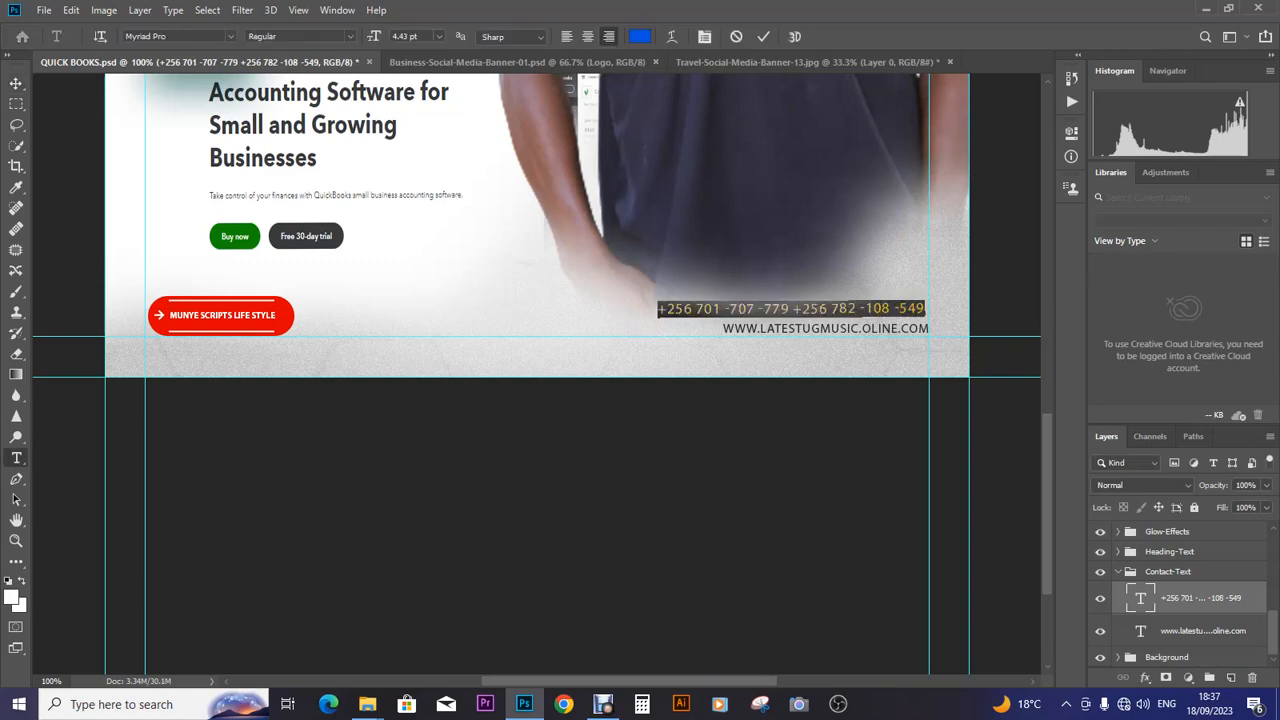
{"action": "left_click", "coordinate": [923, 310]}
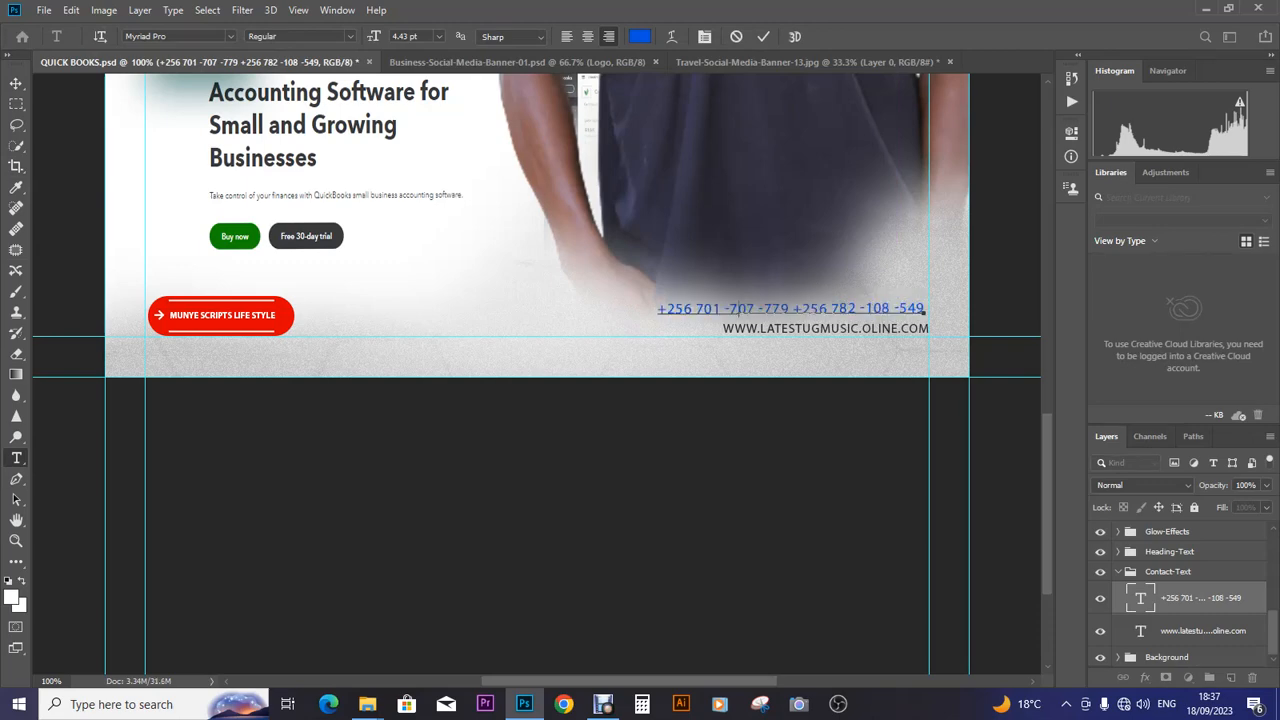
{"action": "key", "text": "ctrl+a"}
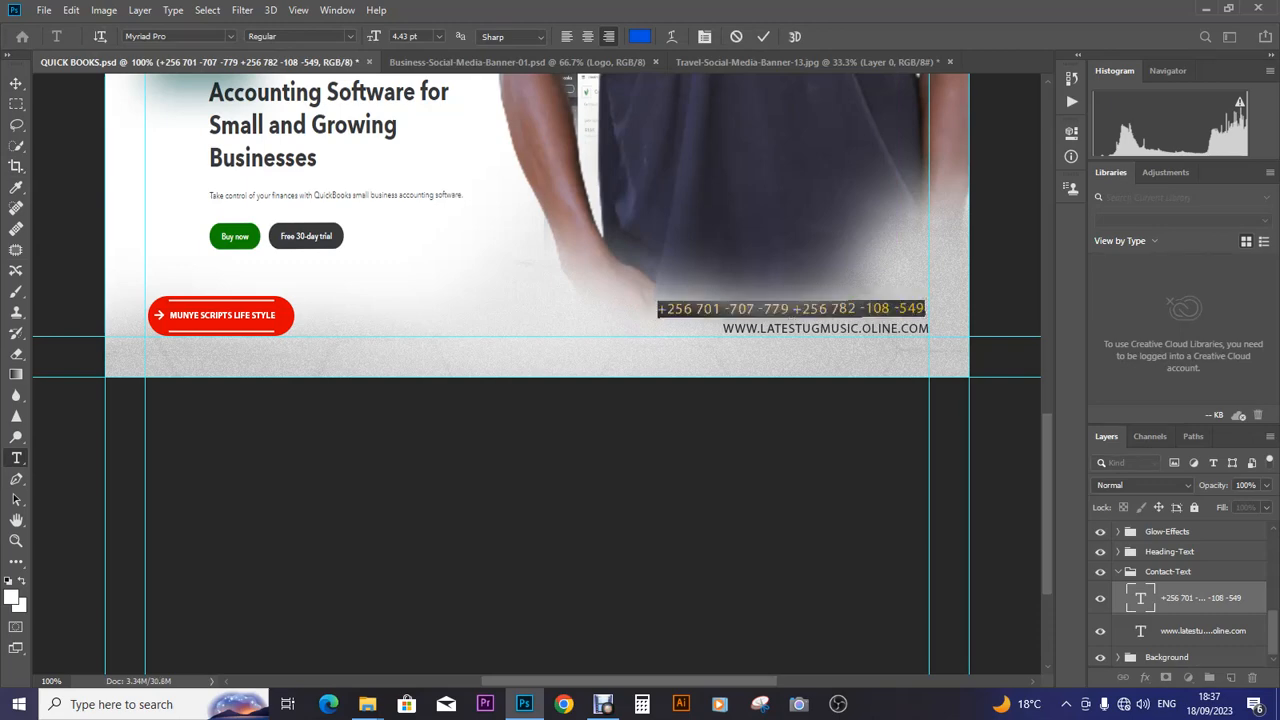
{"action": "left_click", "coordinate": [350, 37]}
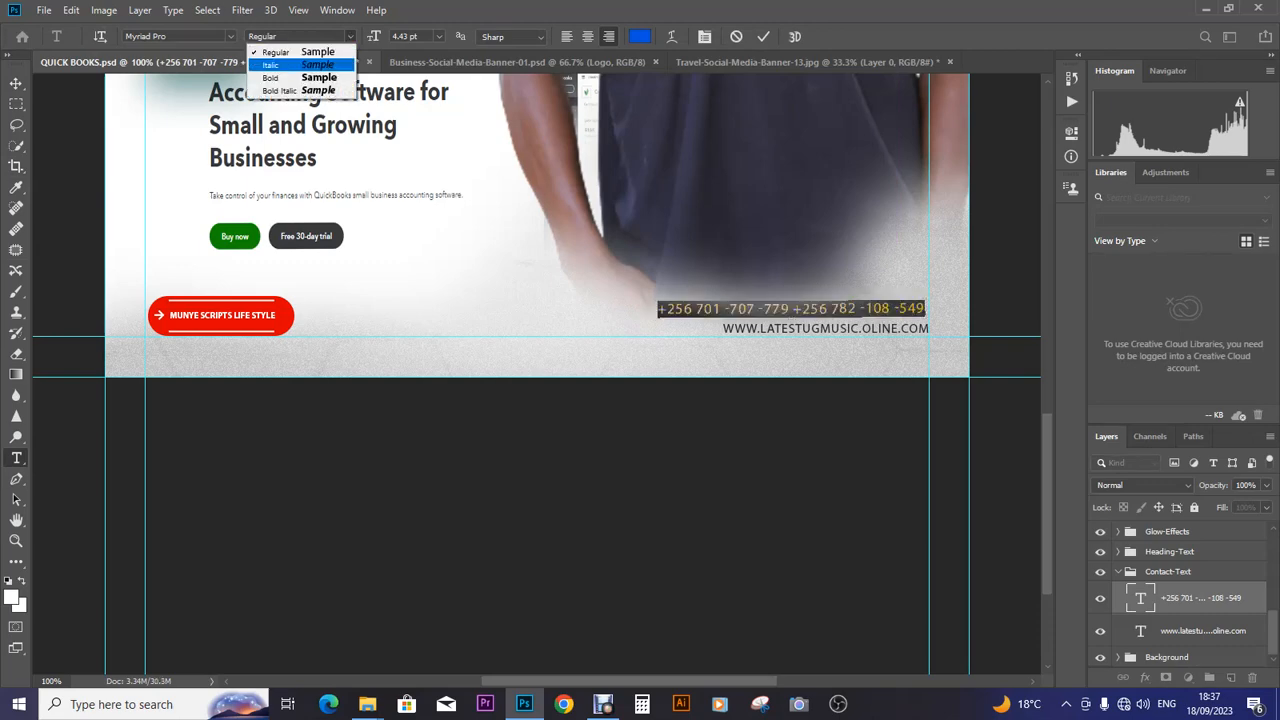
{"action": "key", "text": "Return"}
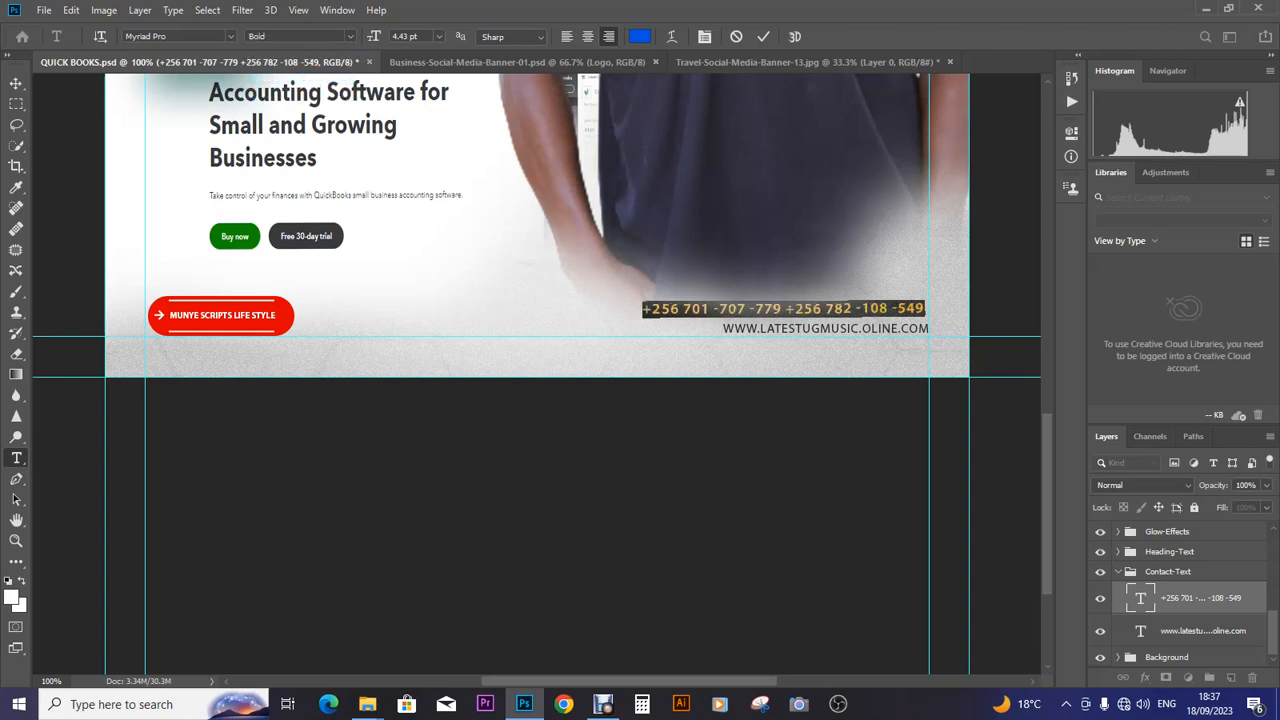
{"action": "left_click", "coordinate": [16, 83]}
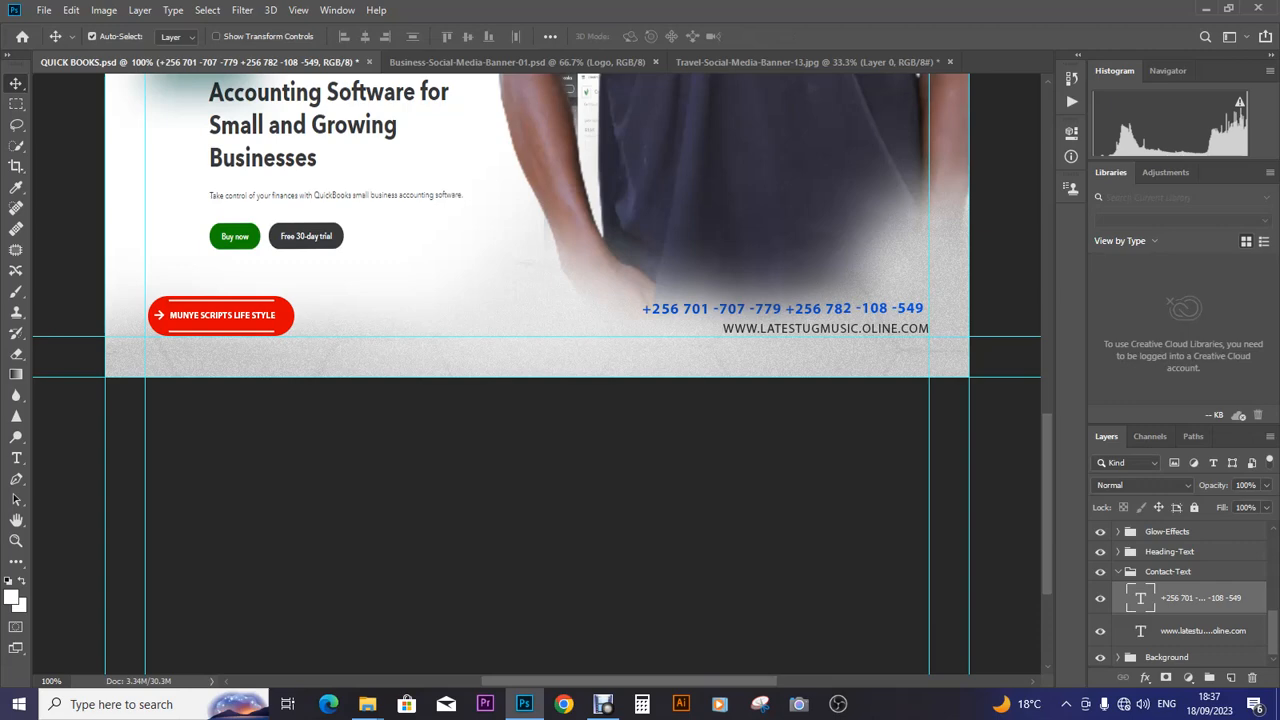
- Nudge the Contact-Text group down two steps toward the banner's bottom edge
{"action": "key", "text": "ctrl+minus"}
{"action": "key", "text": "ctrl+minus"}
{"action": "key", "text": "ctrl+minus"}
{"action": "key", "text": "ctrl+minus"}
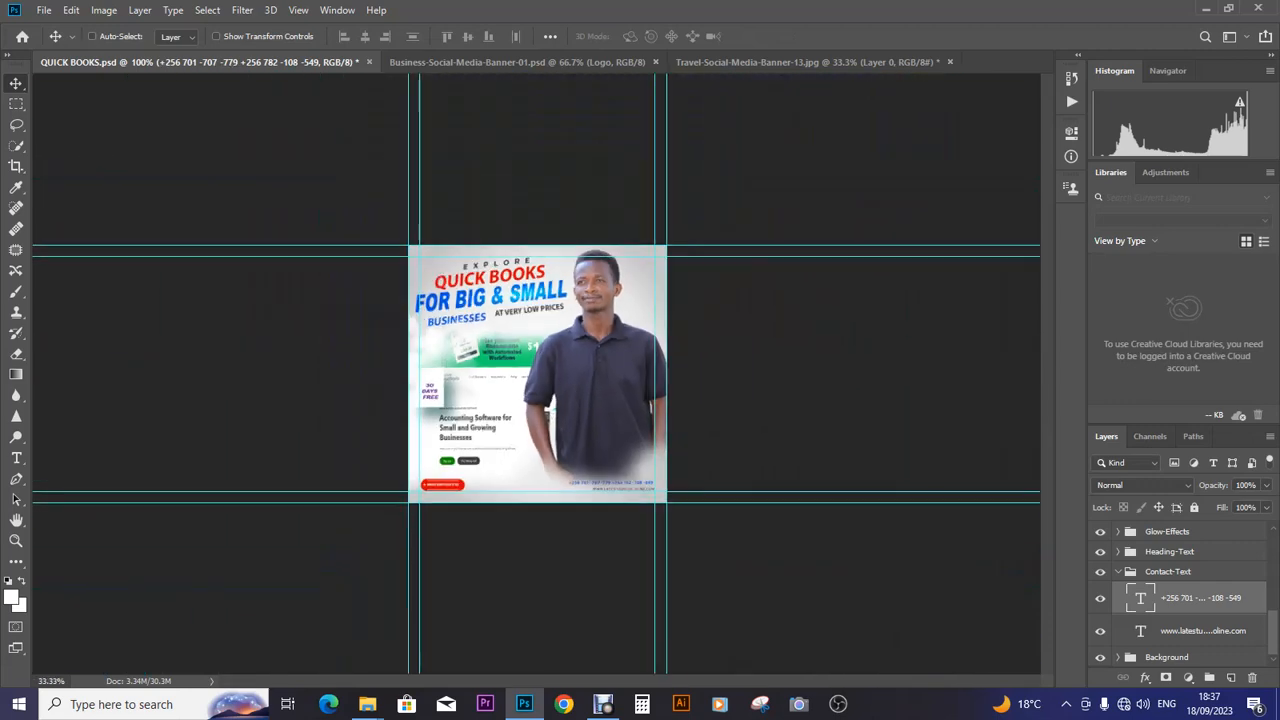
{"action": "key", "text": "ctrl+plus"}
{"action": "key", "text": "ctrl+plus"}
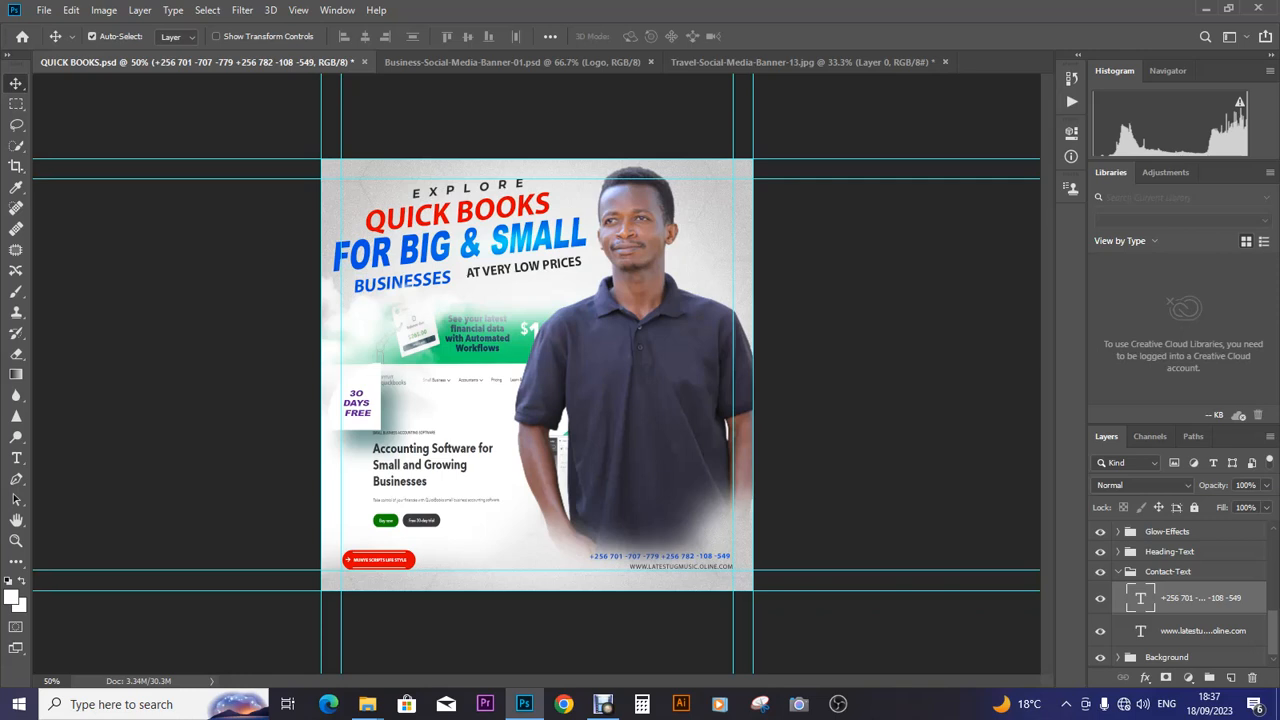
{"action": "left_click", "coordinate": [1168, 572]}
{"action": "key", "text": "Down"}
{"action": "key", "text": "Down"}
{"action": "key", "text": "Down"}
{"action": "key", "text": "Down"}
{"action": "key", "text": "Down"}
{"action": "key", "text": "Down"}
{"action": "key", "text": "Down"}
{"action": "key", "text": "Down"}
{"action": "key", "text": "Down"}
{"action": "key", "text": "Down"}
{"action": "key", "text": "Down"}
{"action": "key", "text": "Down"}
{"action": "key", "text": "Down"}
{"action": "key", "text": "Down"}
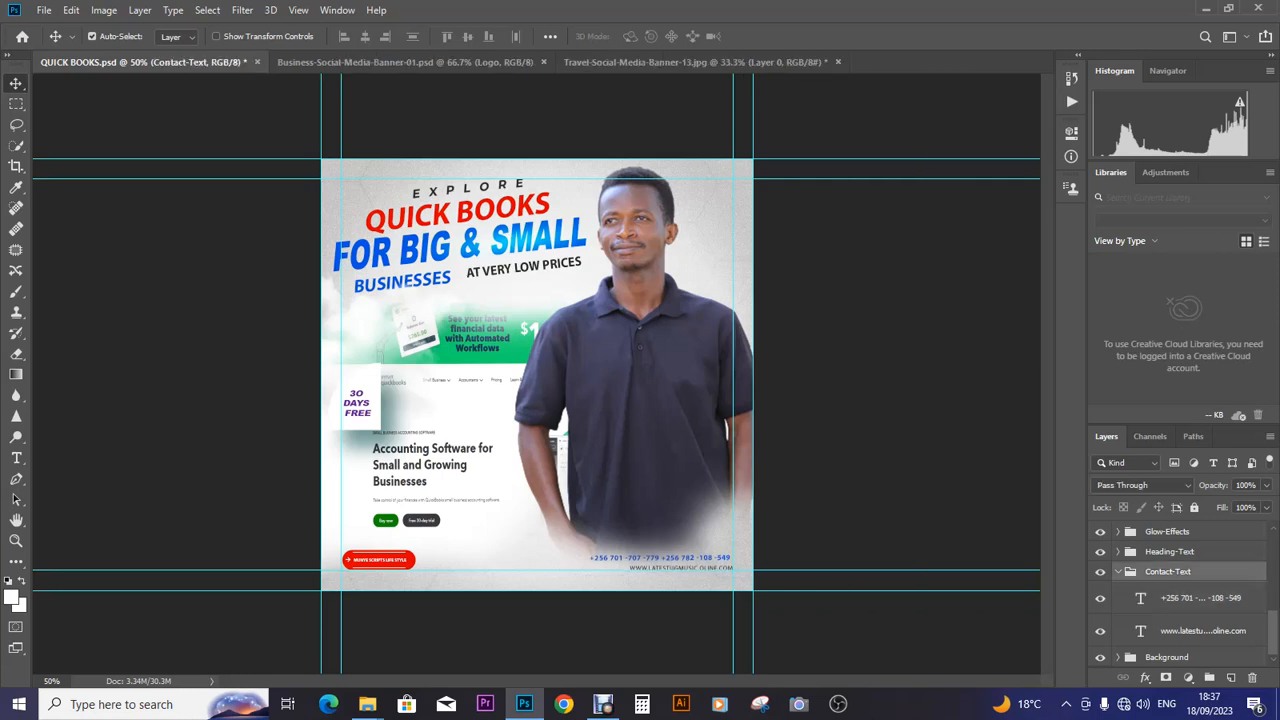
{"action": "key", "text": "Down"}
{"action": "key", "text": "Down"}
{"action": "key", "text": "Down"}
{"action": "key", "text": "Down"}
{"action": "key", "text": "Down"}
{"action": "key", "text": "Down"}
{"action": "key", "text": "Down"}
{"action": "key", "text": "Down"}
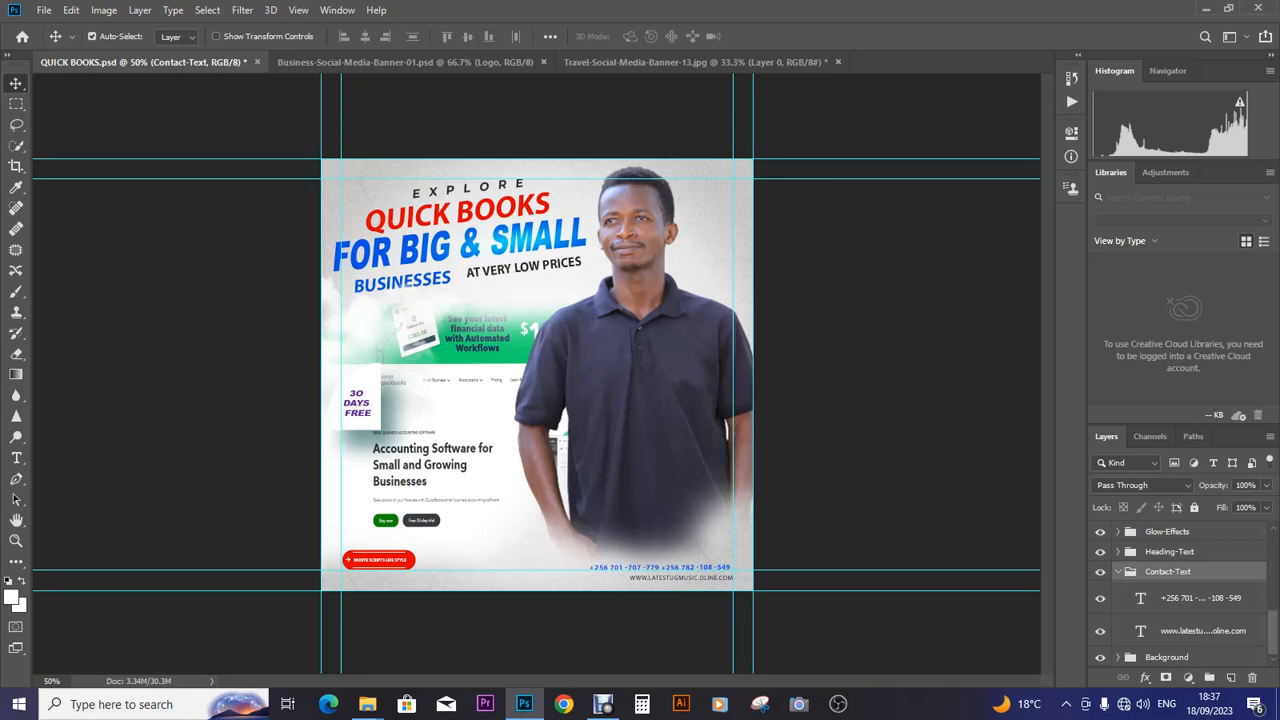
{"action": "scroll", "coordinate": [1180, 595], "scroll_direction": "up", "scroll_amount": 6}
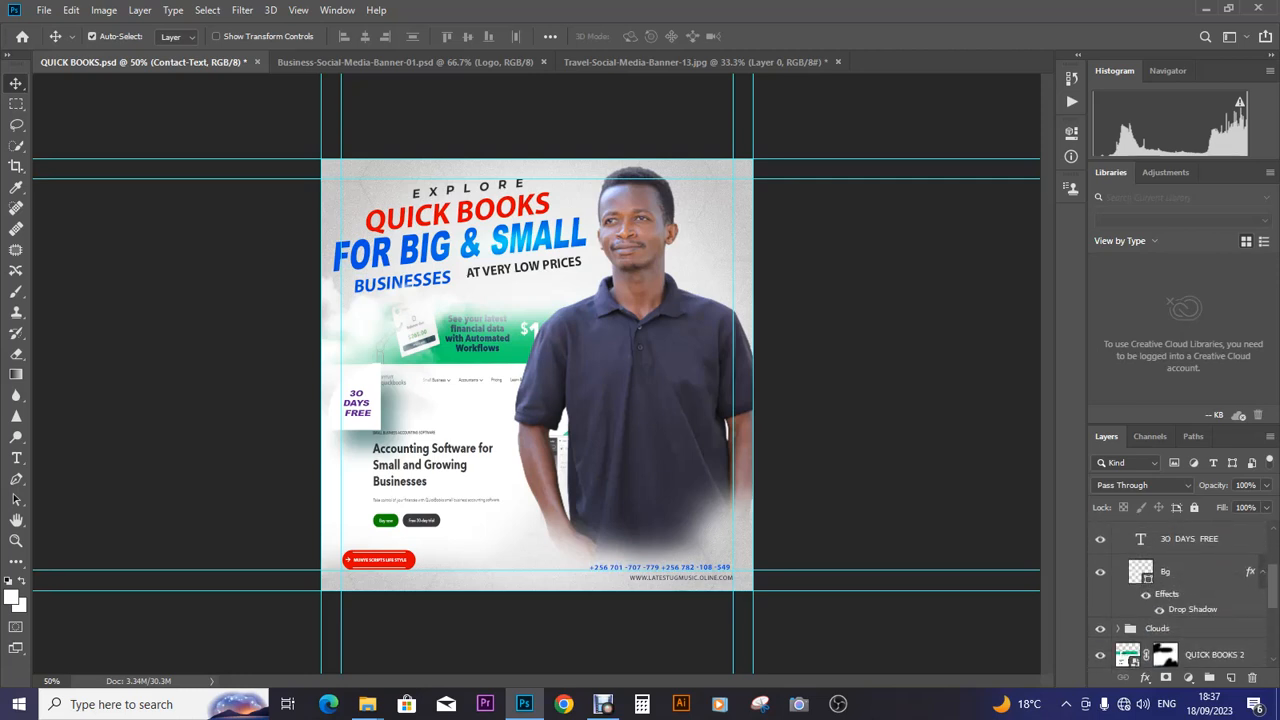
{"action": "scroll", "coordinate": [1180, 595], "scroll_direction": "down", "scroll_amount": 3}
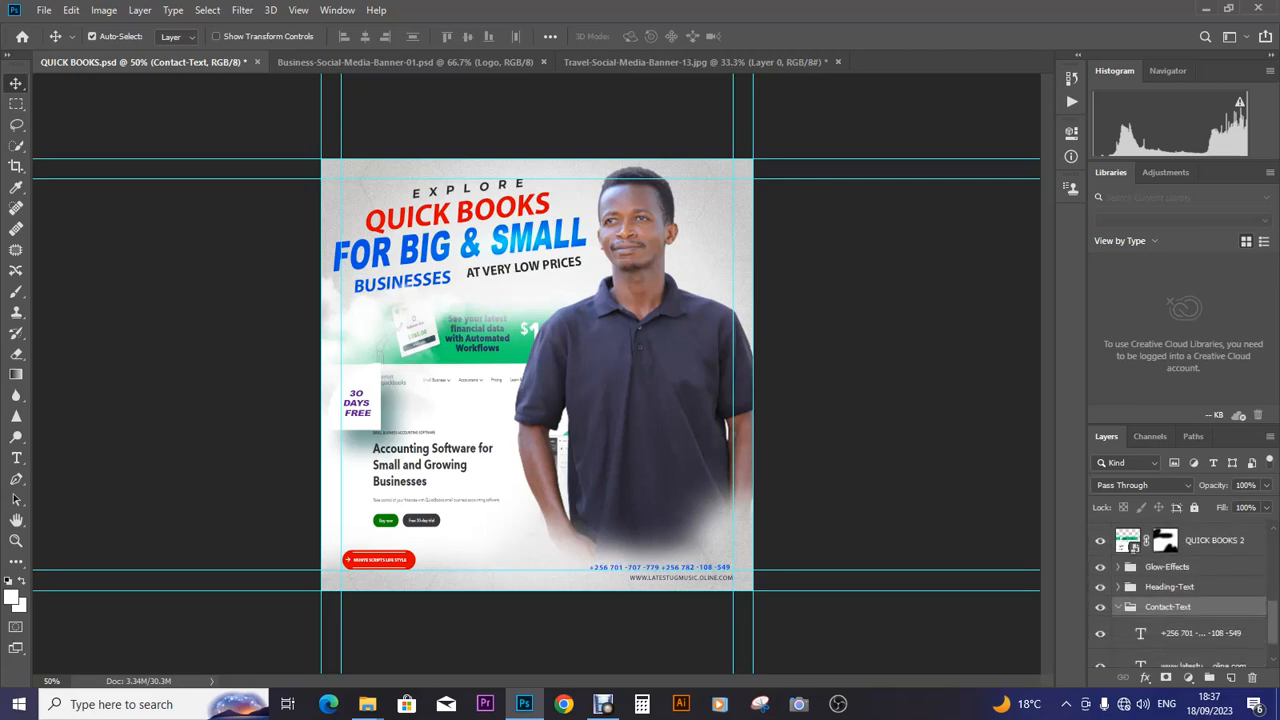
{"action": "scroll", "coordinate": [1162, 541], "scroll_direction": "up", "scroll_amount": 3}
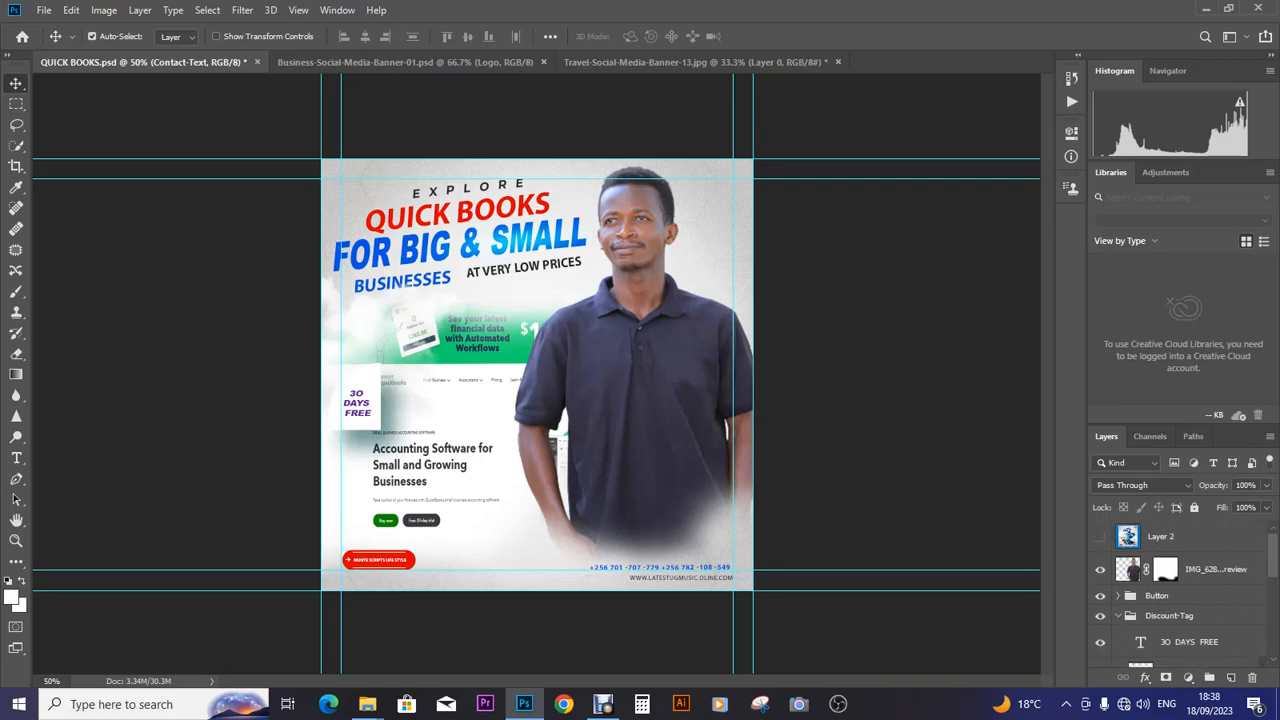
- Apply Levels to the man's photo layer with black input 17 and midtones 0.98
{"action": "left_click", "coordinate": [1190, 569]}
{"action": "key", "text": "ctrl"}
{"action": "key", "text": "ctrl+l"}
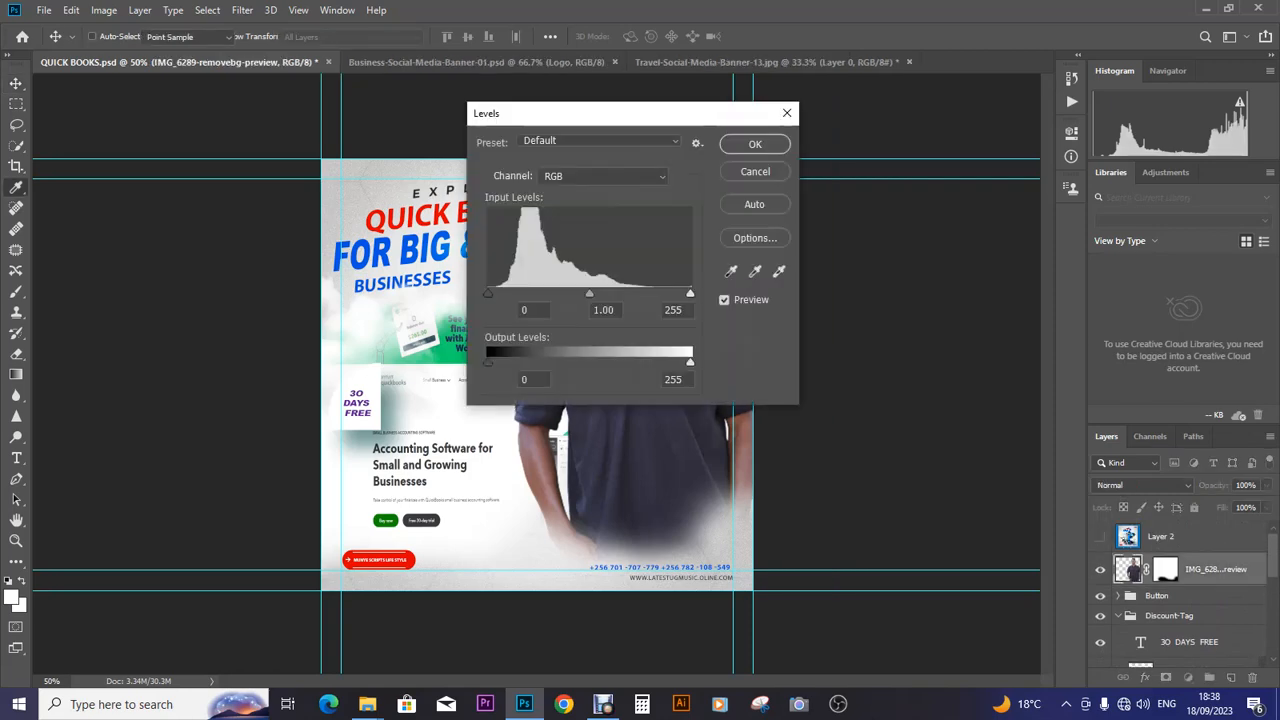
{"action": "left_click_drag", "start_coordinate": [655, 113], "coordinate": [922, 148]}
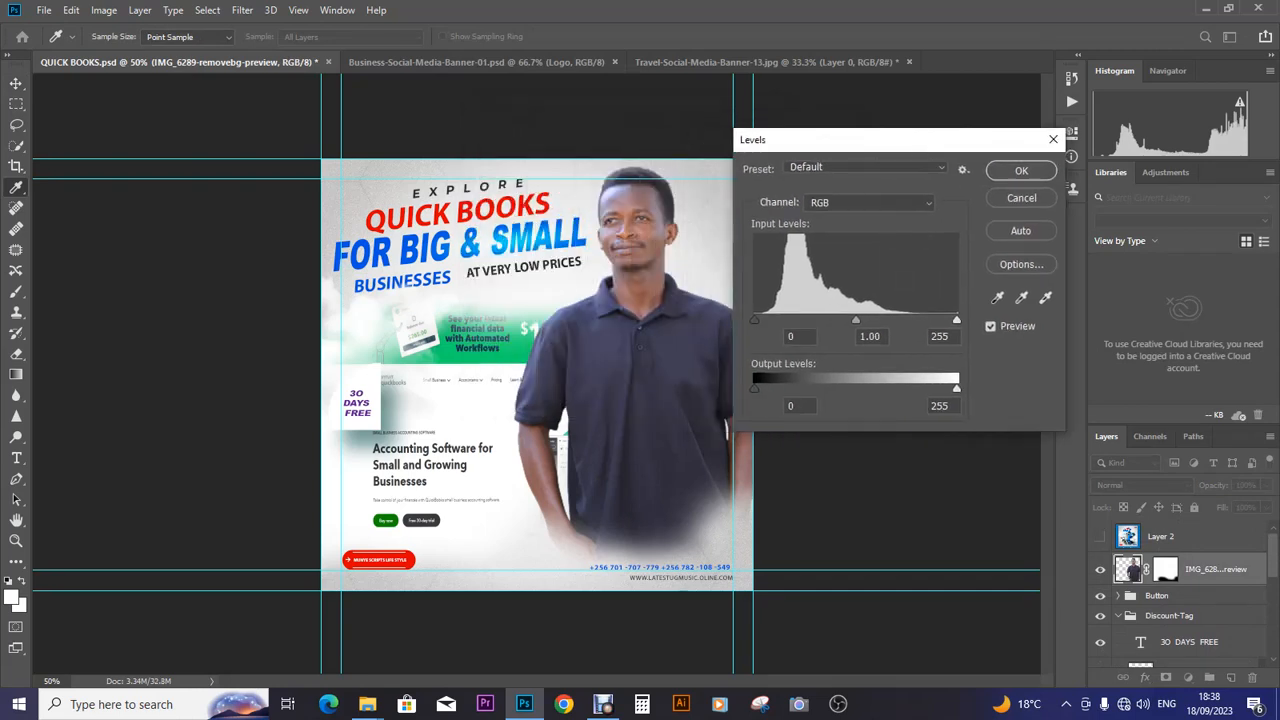
{"action": "left_click_drag", "start_coordinate": [754, 320], "coordinate": [764, 320]}
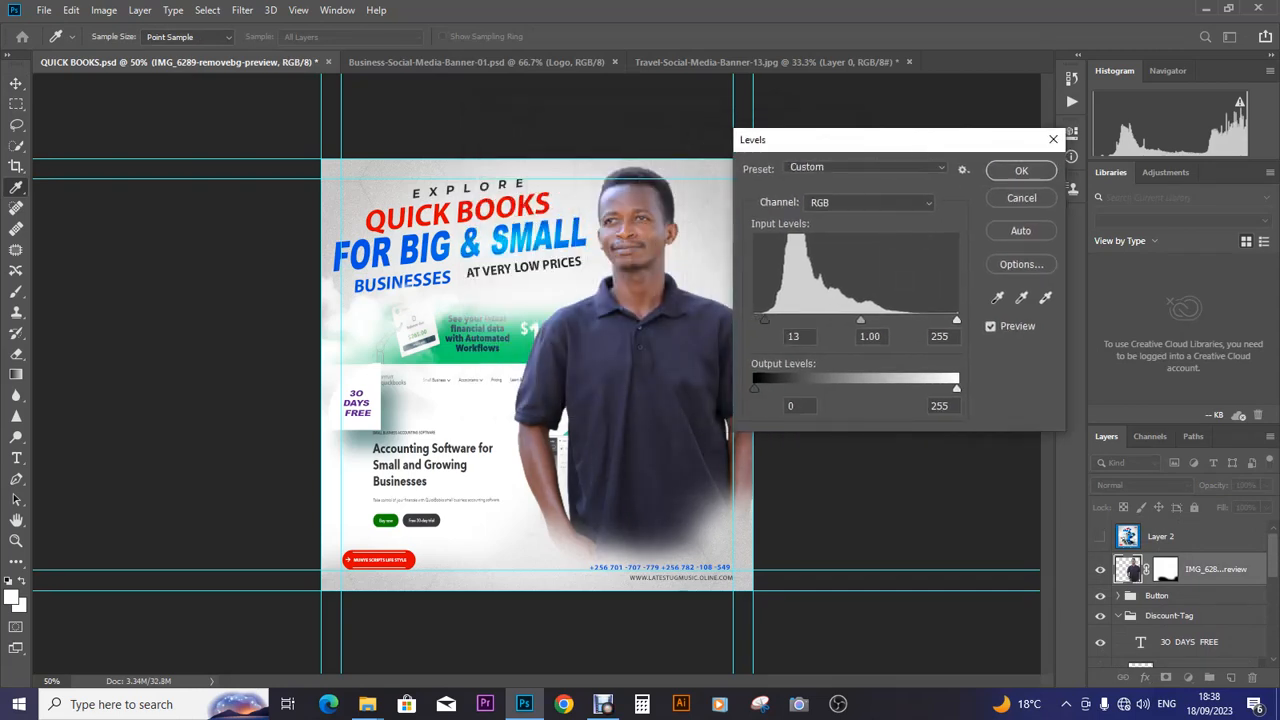
{"action": "left_click_drag", "start_coordinate": [768, 320], "coordinate": [768, 320]}
{"action": "left_click_drag", "start_coordinate": [862, 320], "coordinate": [864, 320]}
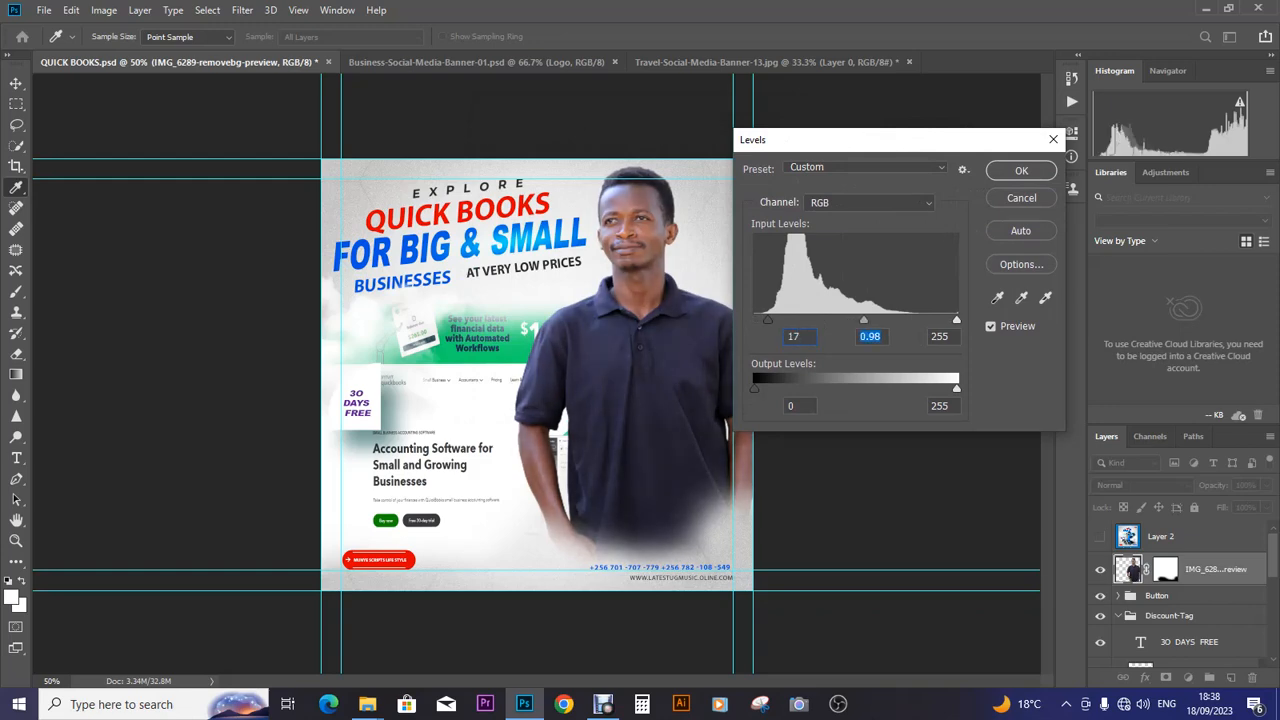
{"action": "left_click", "coordinate": [1021, 171]}
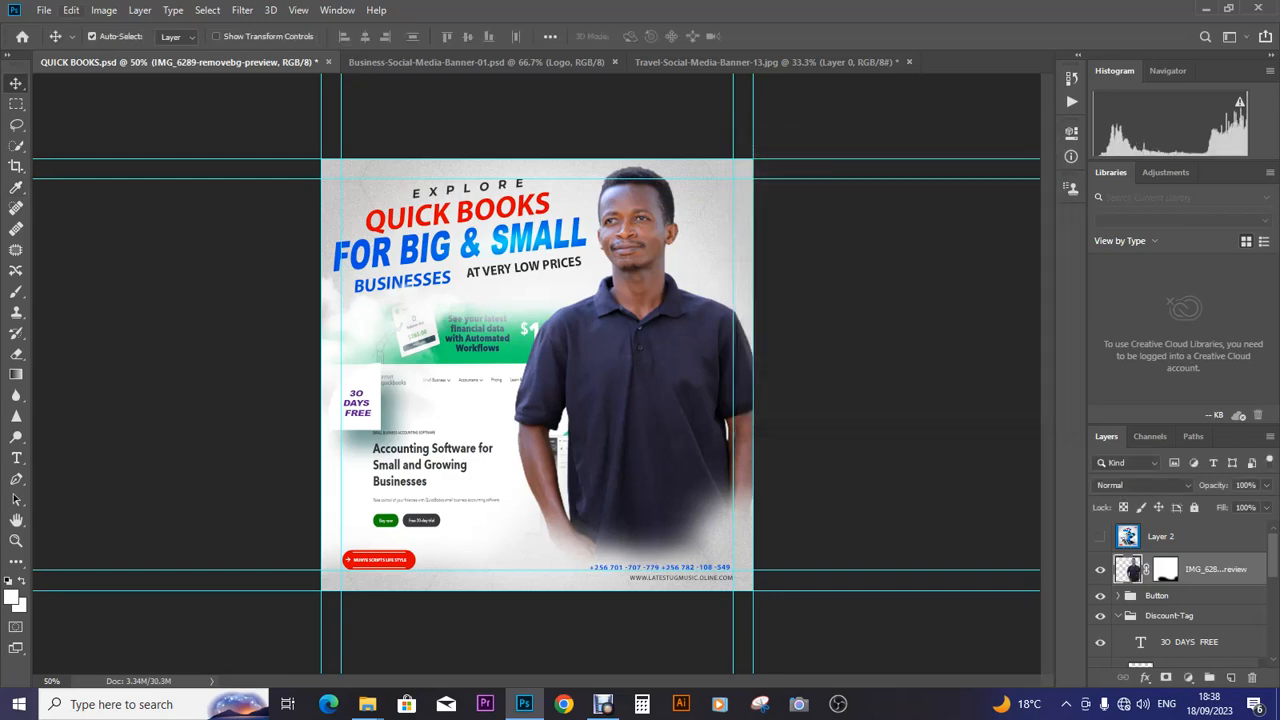
{"action": "left_click", "coordinate": [44, 10]}
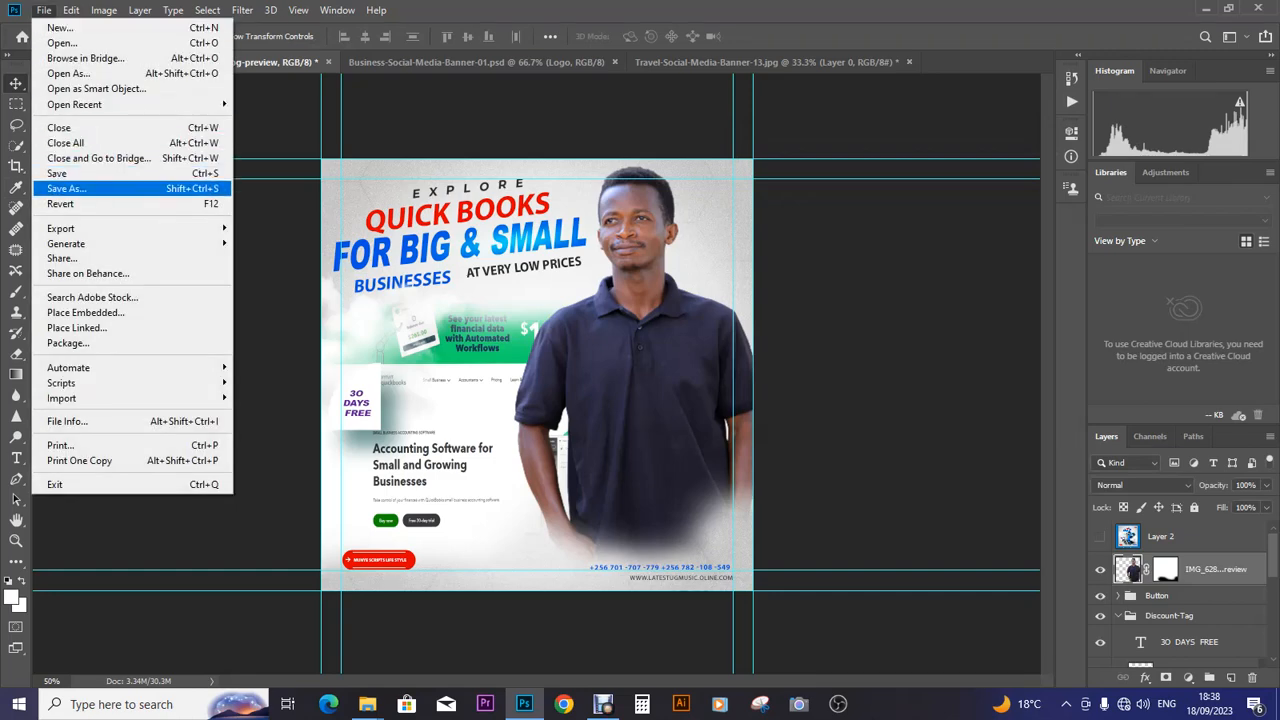
- Save a JPEG copy named QUICK BOOKS in Desktop > fonts at quality 6
{"action": "left_click", "coordinate": [66, 188]}
{"action": "left_click", "coordinate": [296, 322]}
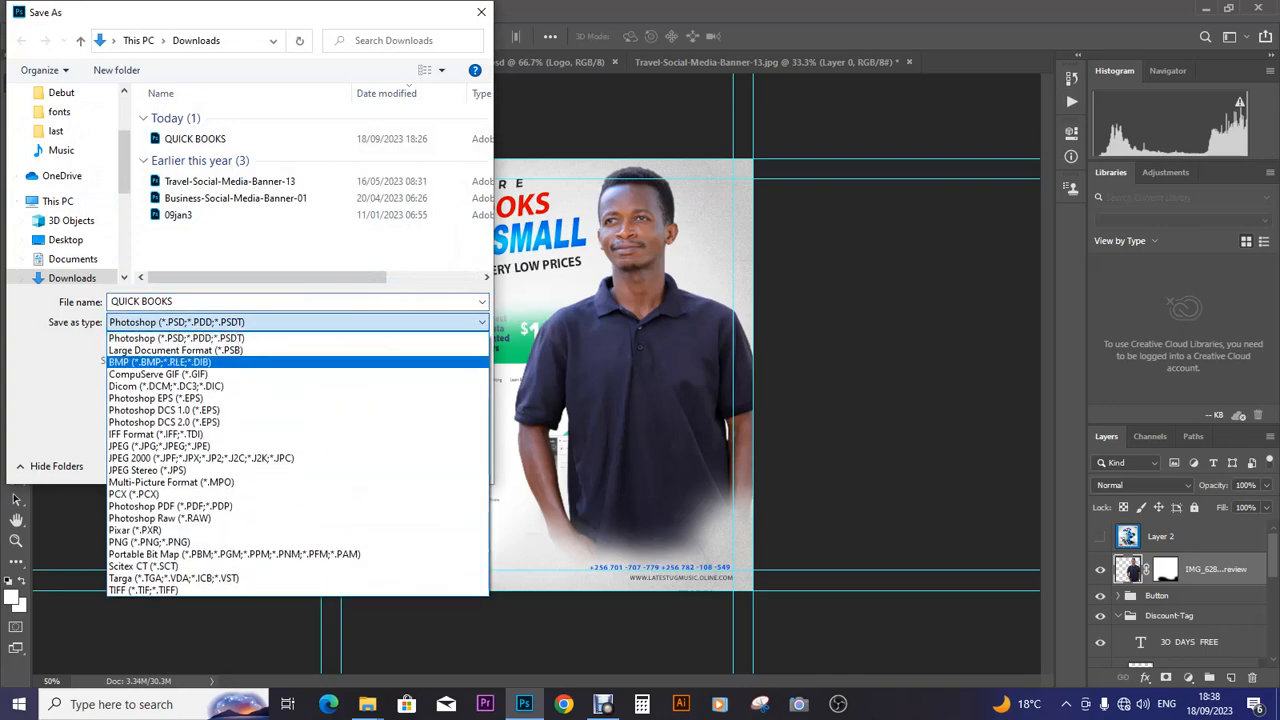
{"action": "left_click", "coordinate": [150, 446]}
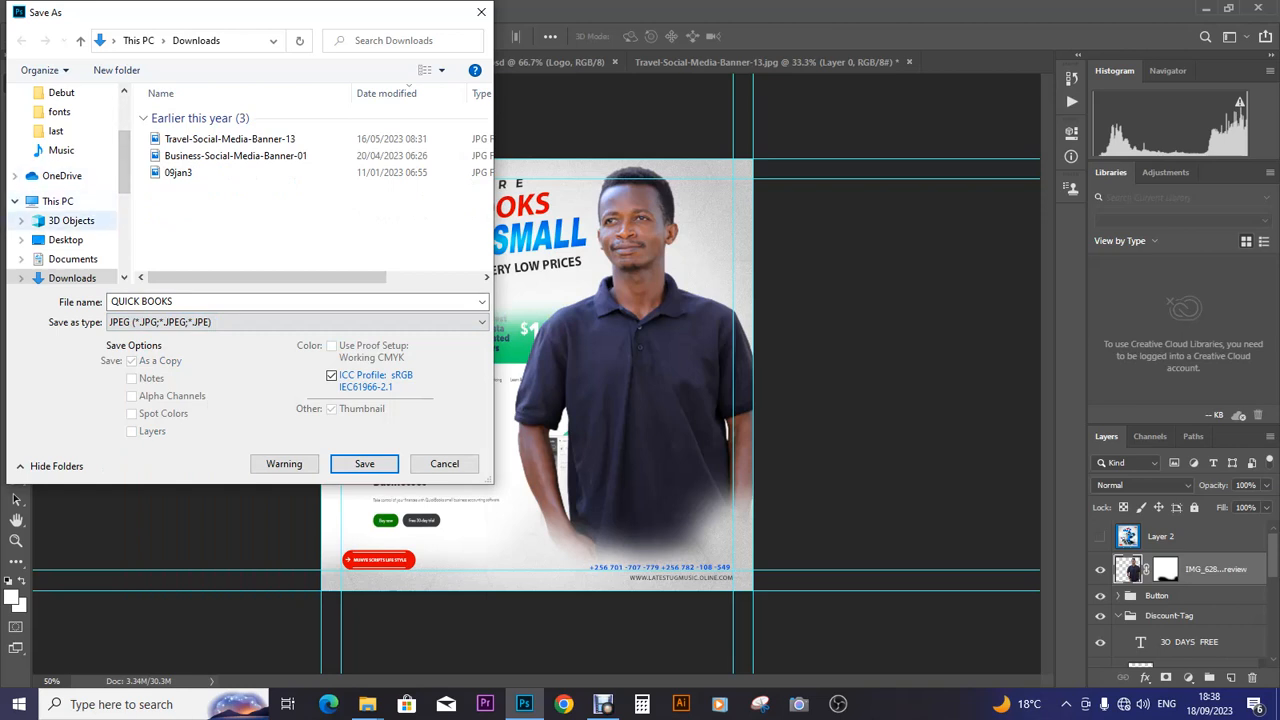
{"action": "left_click", "coordinate": [66, 240]}
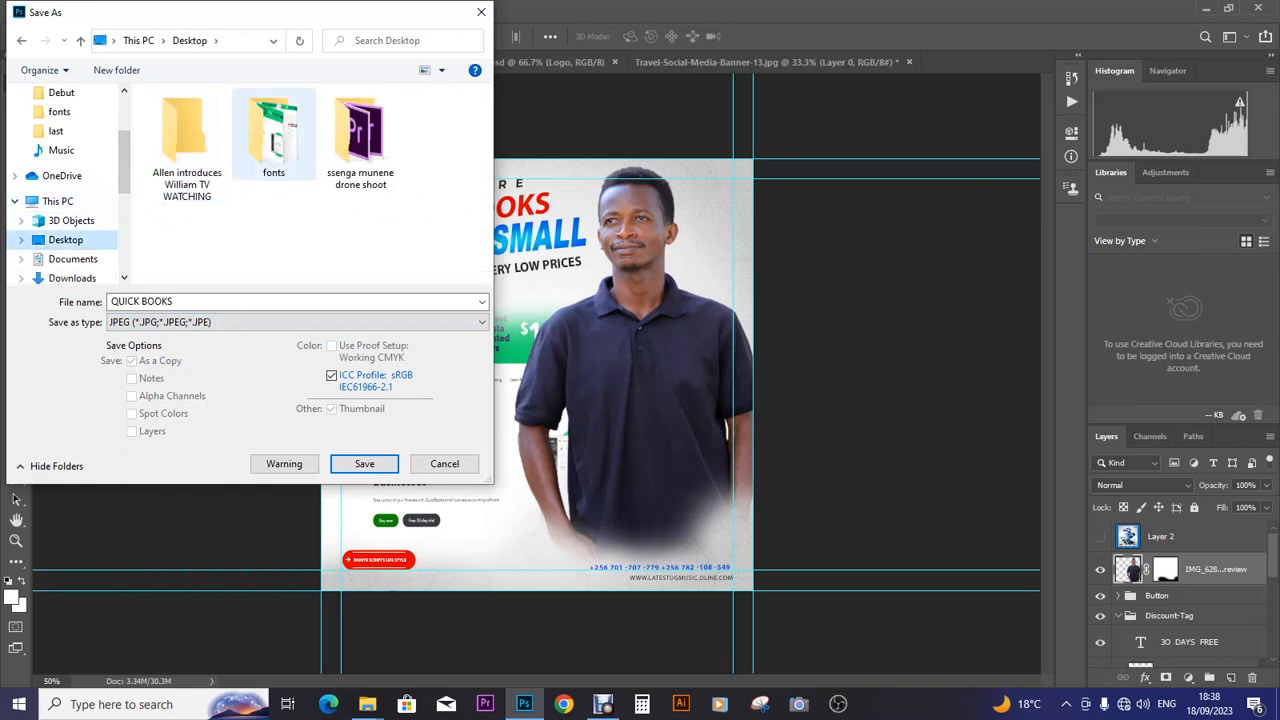
{"action": "double_click", "coordinate": [274, 135]}
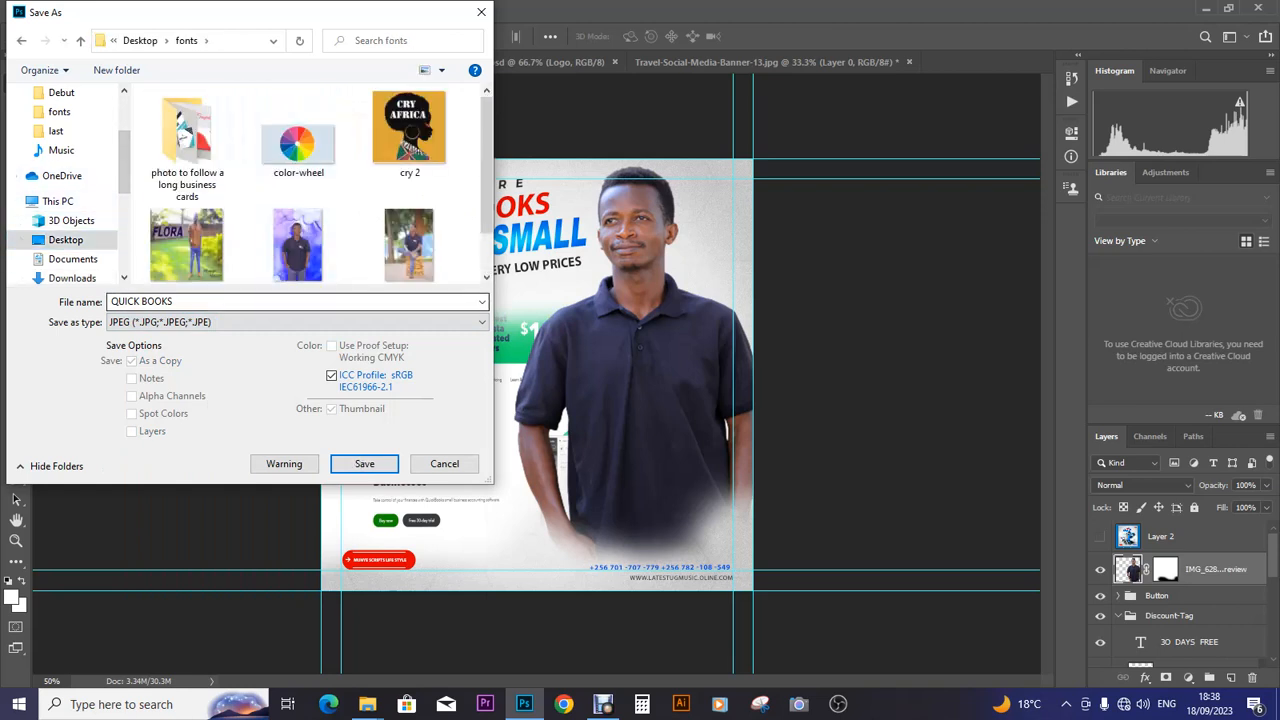
{"action": "key", "text": "Return"}
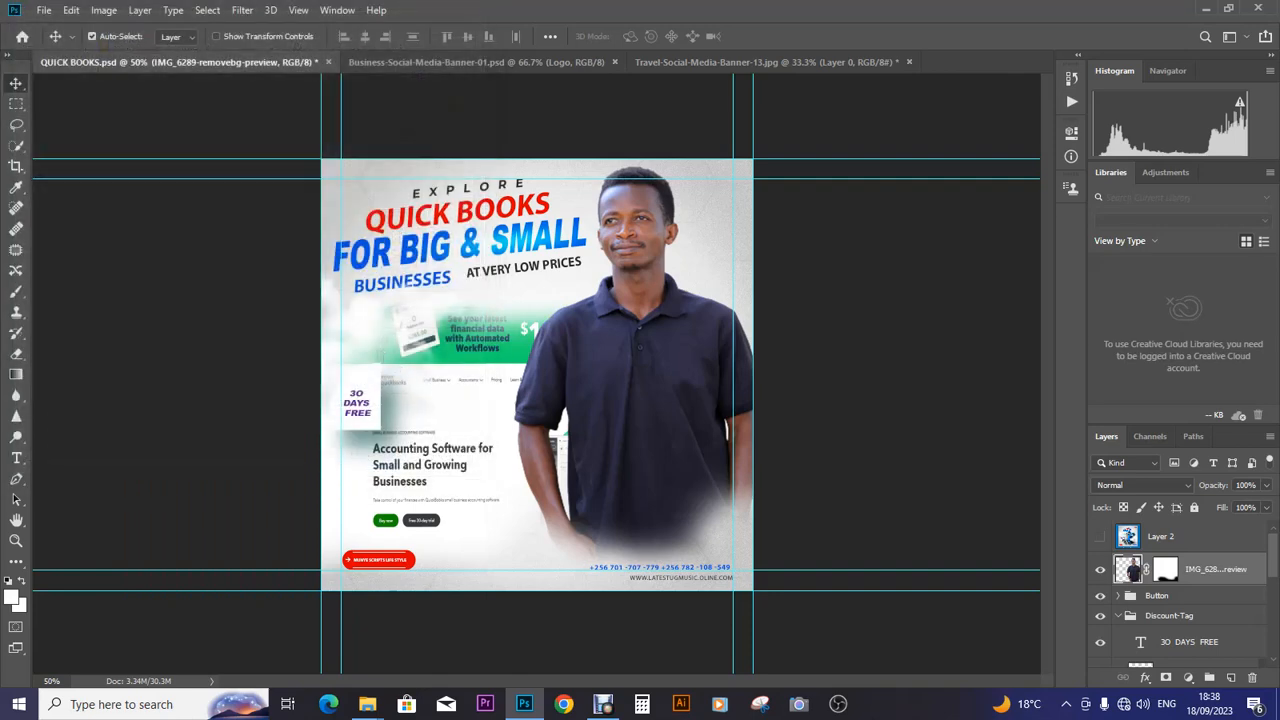
{"action": "type", "text": "6"}
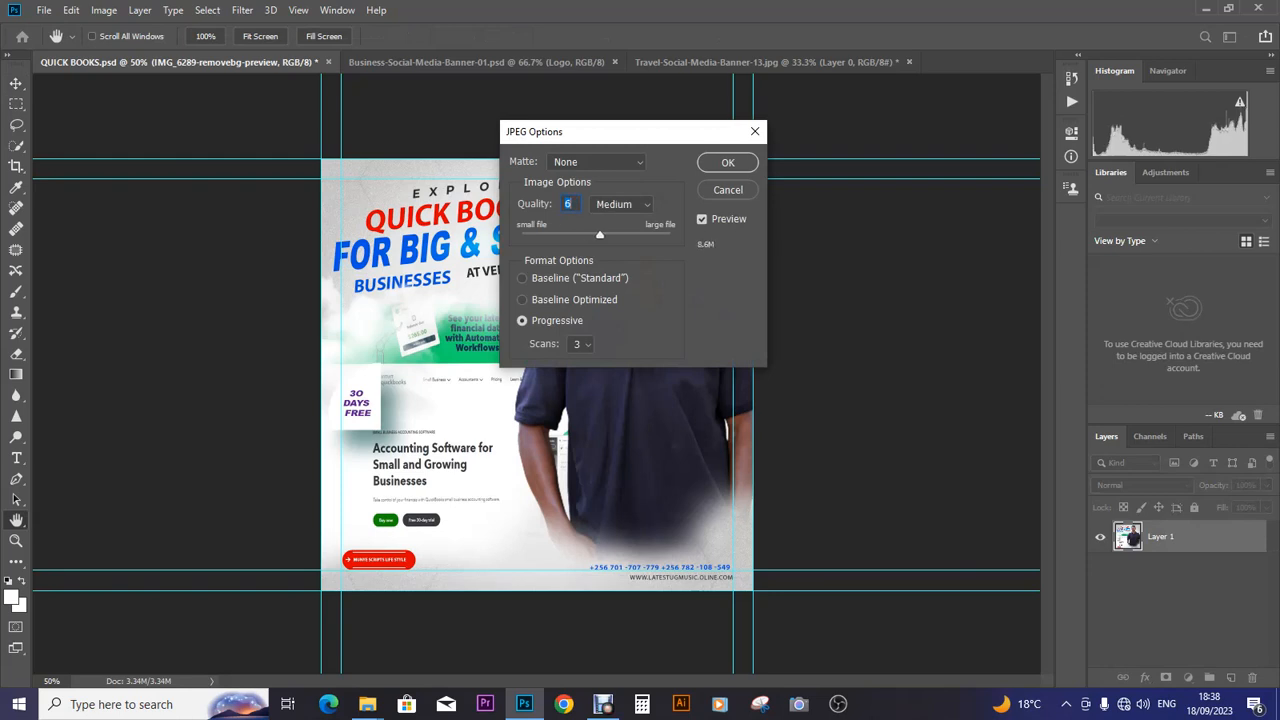
{"action": "key", "text": "Return"}
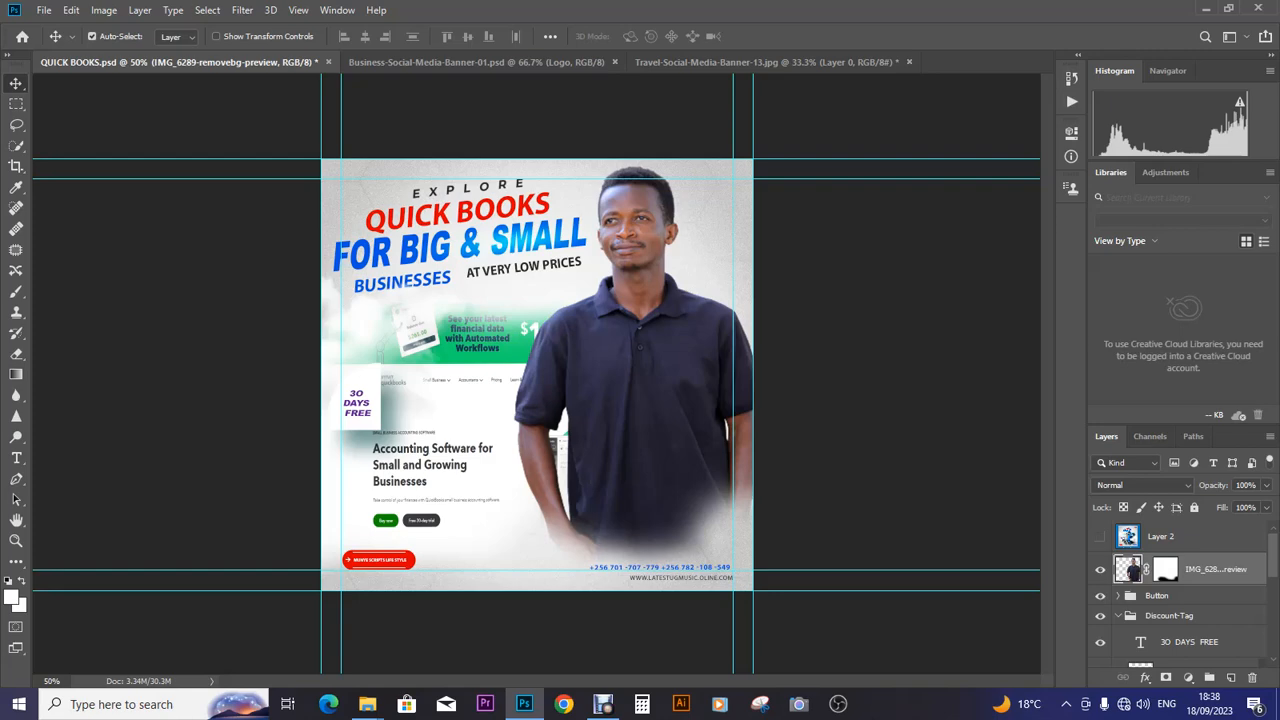
{"action": "left_click", "coordinate": [44, 10]}
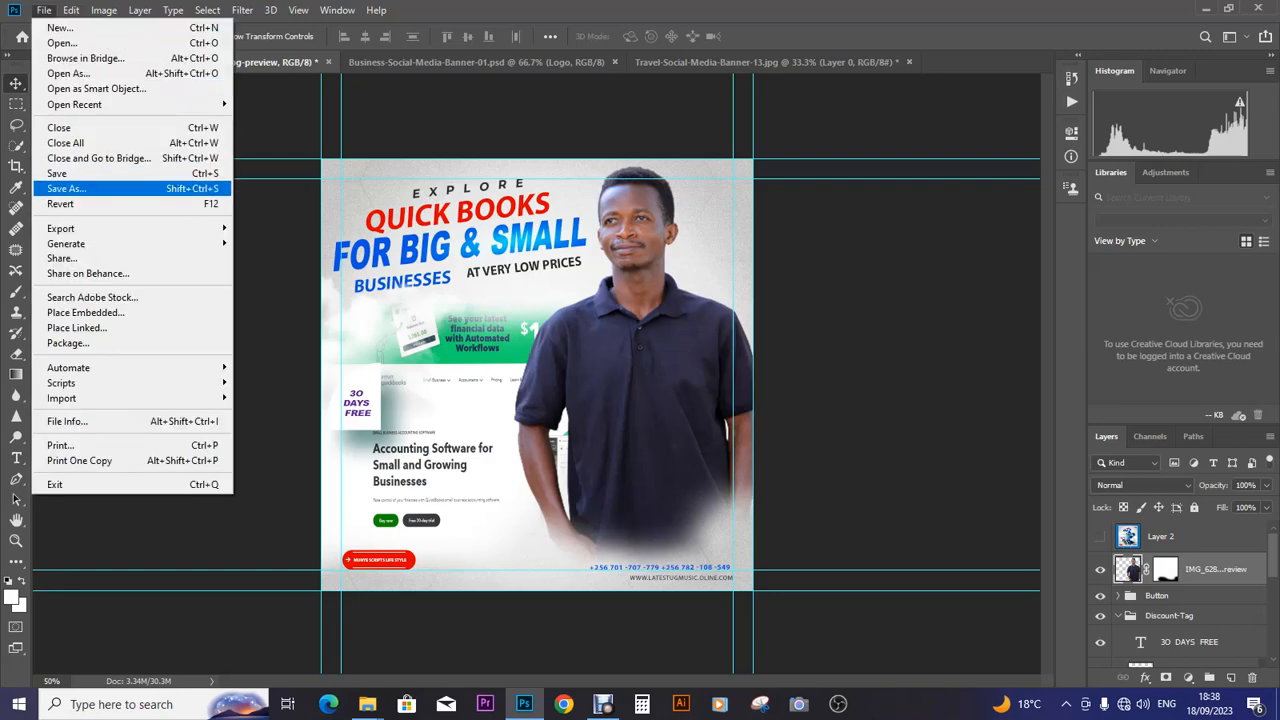
- Save the layered banner as QUICK BOOKS.psd in the Music folder with Maximize Compatibility on
{"action": "left_click", "coordinate": [100, 188]}
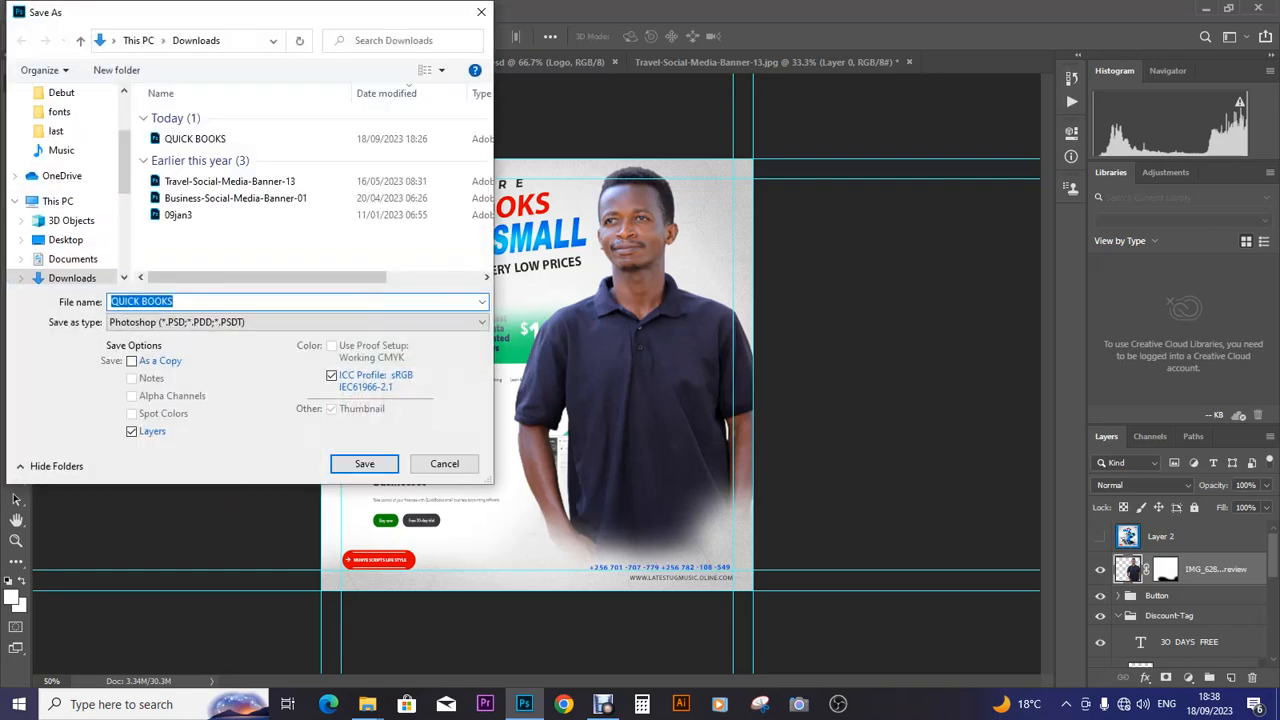
{"action": "scroll", "coordinate": [65, 185], "scroll_direction": "down", "scroll_amount": 3}
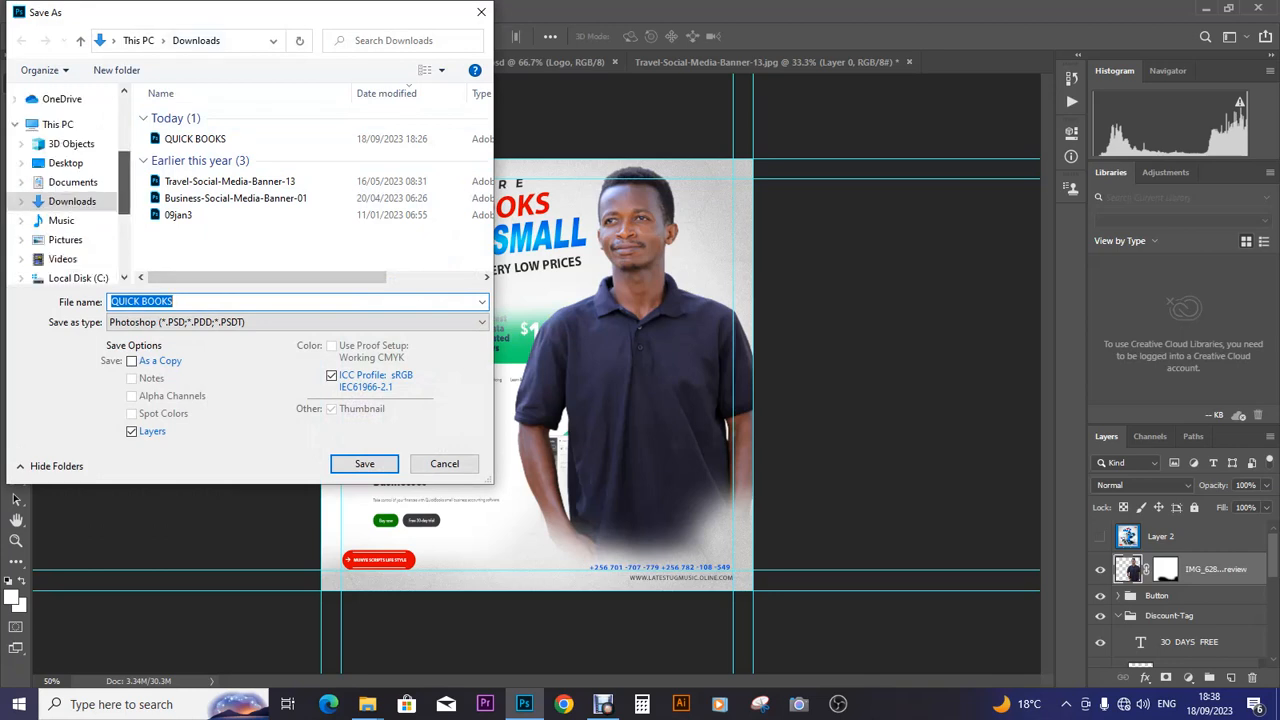
{"action": "scroll", "coordinate": [65, 185], "scroll_direction": "up", "scroll_amount": 3}
{"action": "scroll", "coordinate": [65, 185], "scroll_direction": "up", "scroll_amount": 2}
{"action": "scroll", "coordinate": [65, 185], "scroll_direction": "down", "scroll_amount": 1}
{"action": "scroll", "coordinate": [65, 185], "scroll_direction": "up", "scroll_amount": 1}
{"action": "scroll", "coordinate": [65, 185], "scroll_direction": "down", "scroll_amount": 1}
{"action": "left_click", "coordinate": [61, 188]}
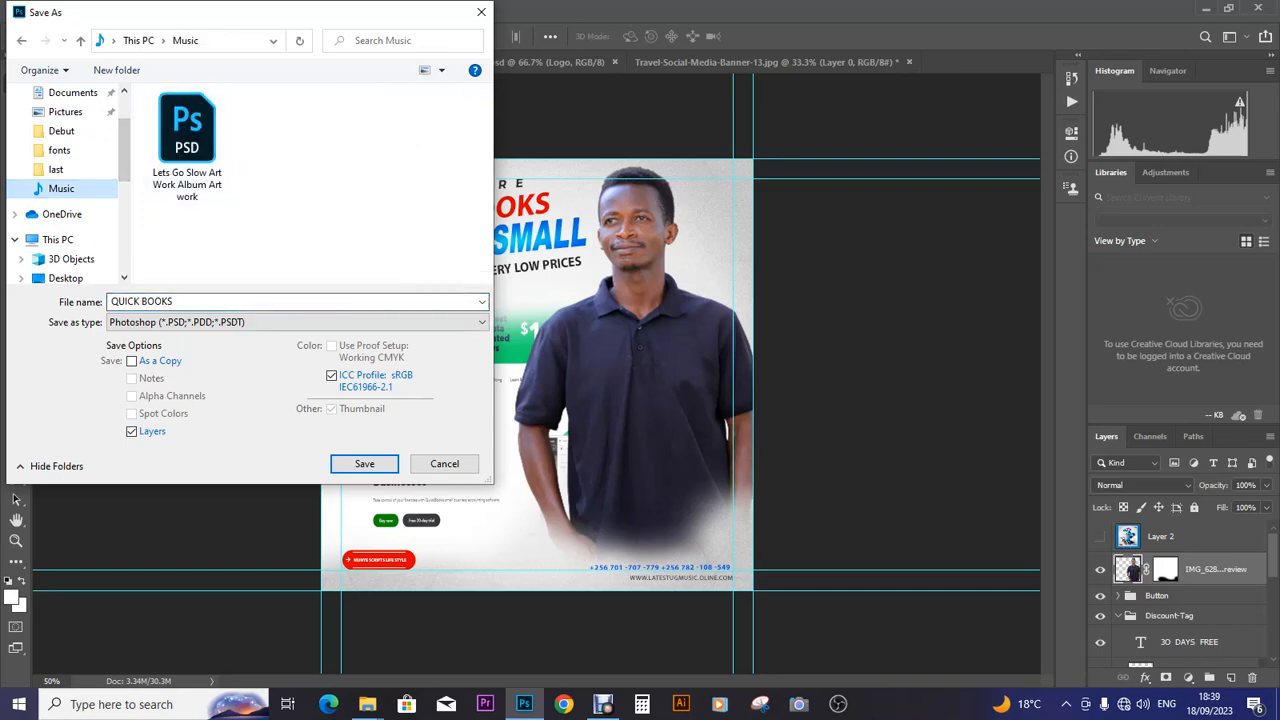
{"action": "left_click", "coordinate": [364, 463]}
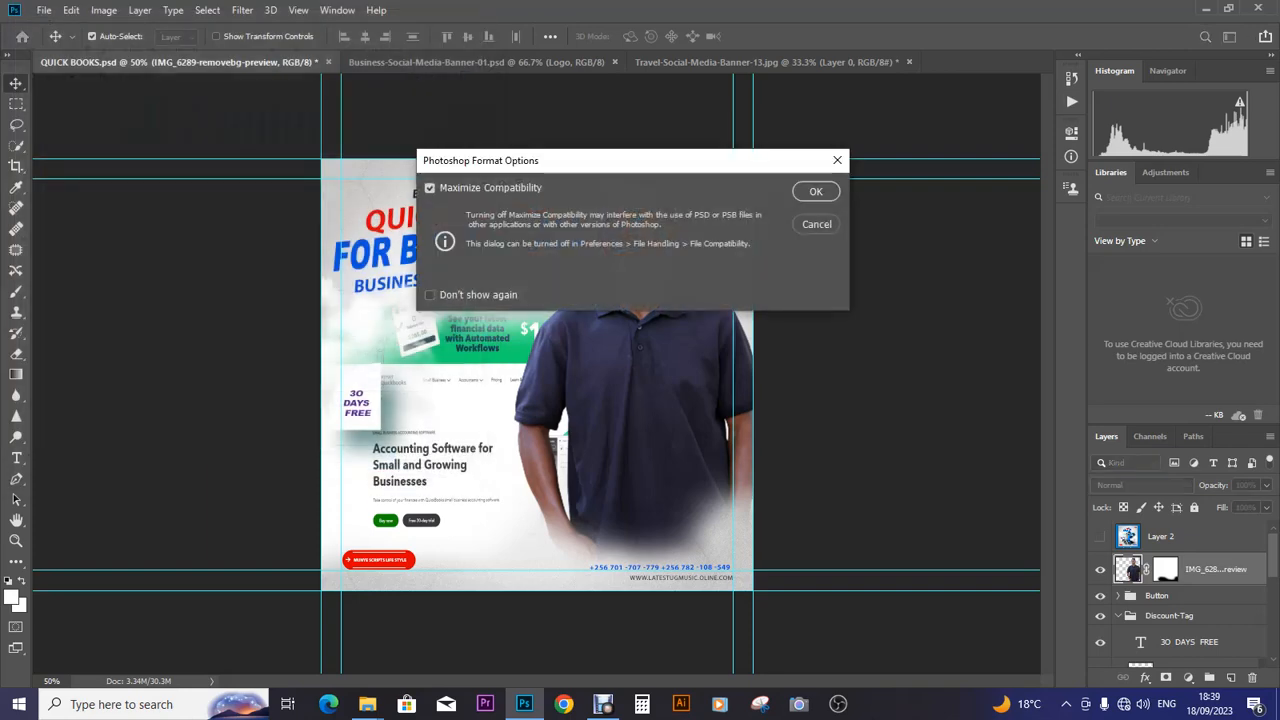
{"action": "left_click", "coordinate": [810, 191]}
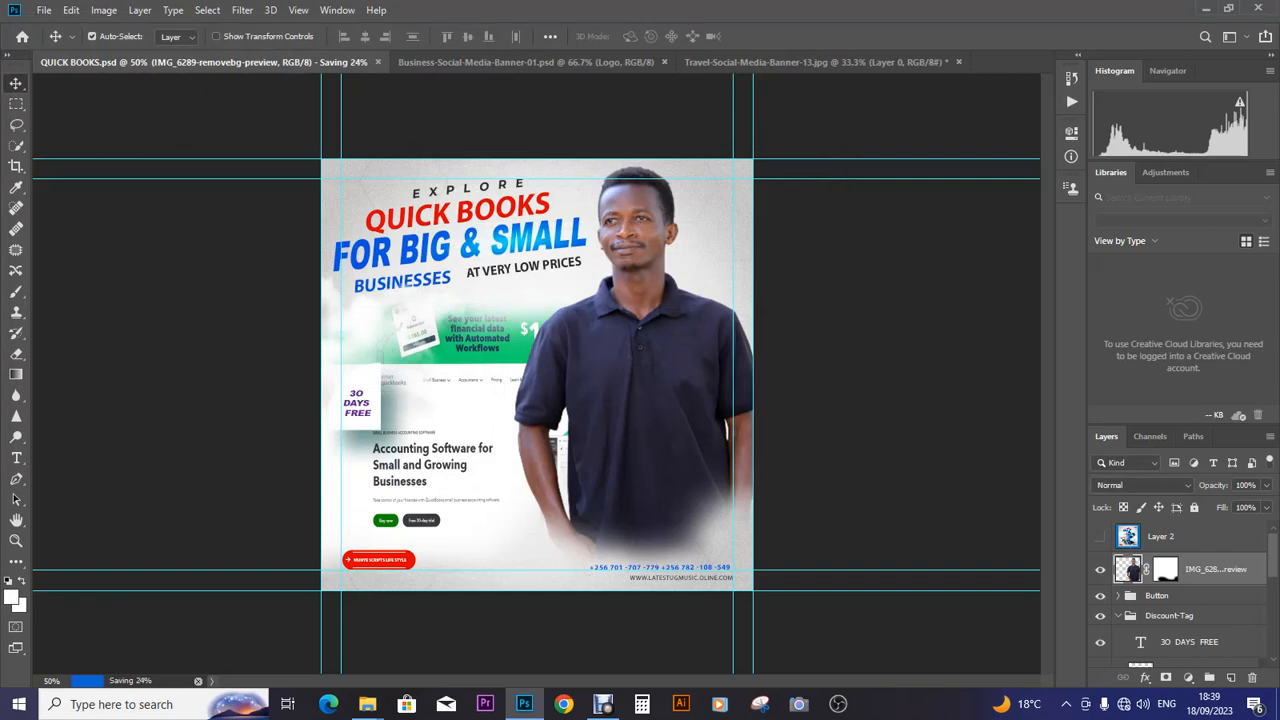